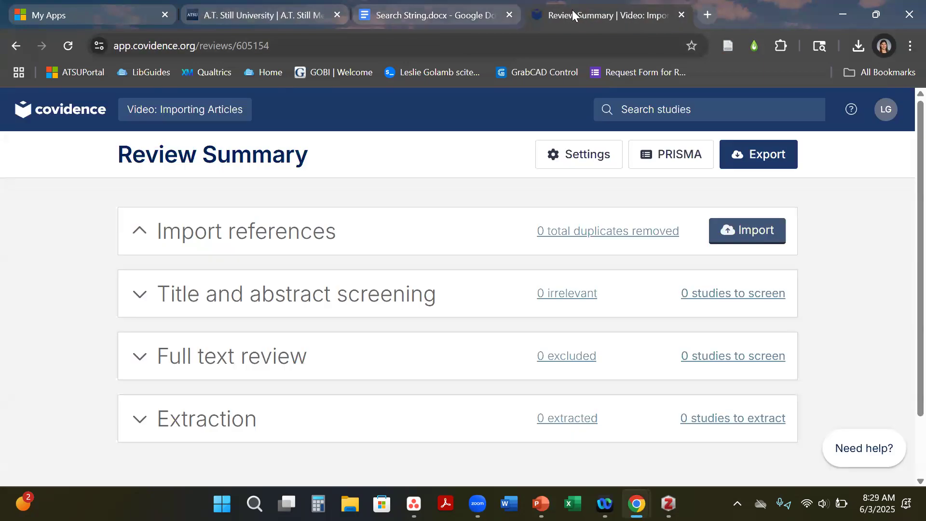
Step: Search the web for PubMed in a new browser tab and open its home page in a maximized window
left_click(706, 12)
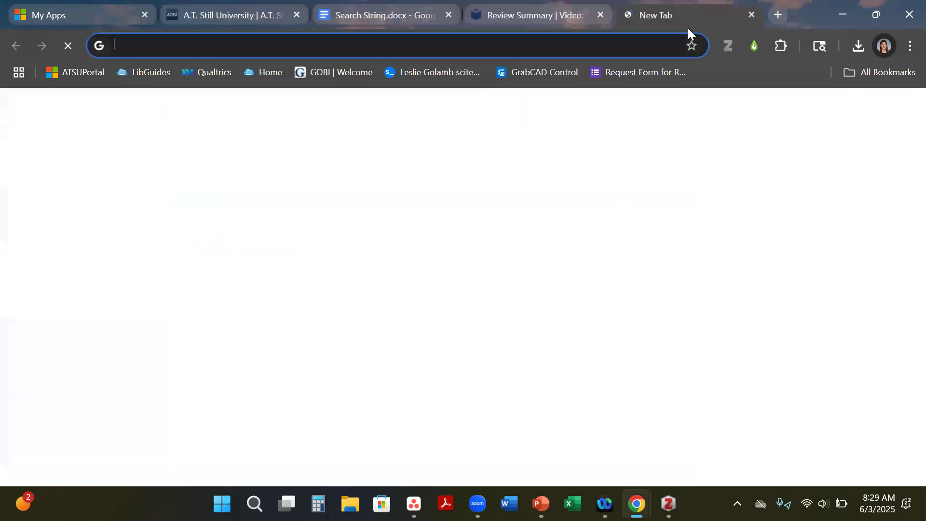
type("pubmed")
key("Return")
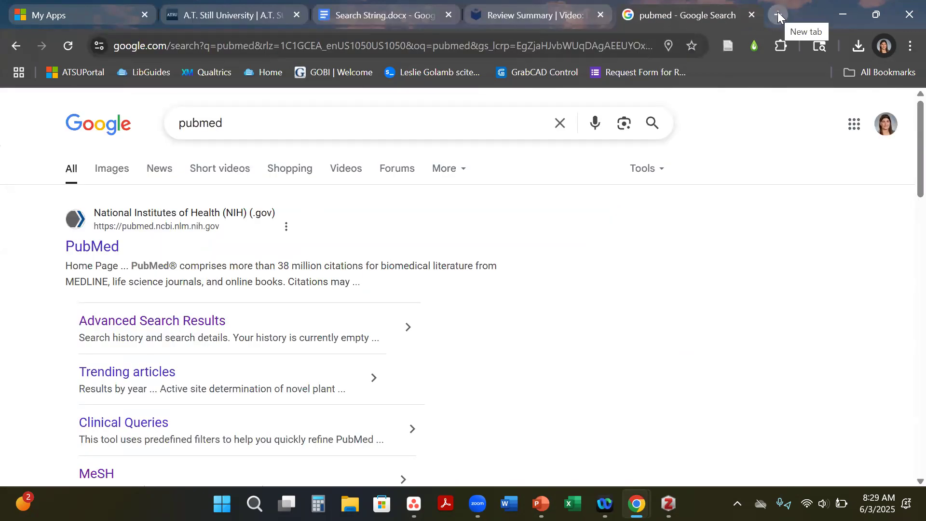
left_click(91, 248)
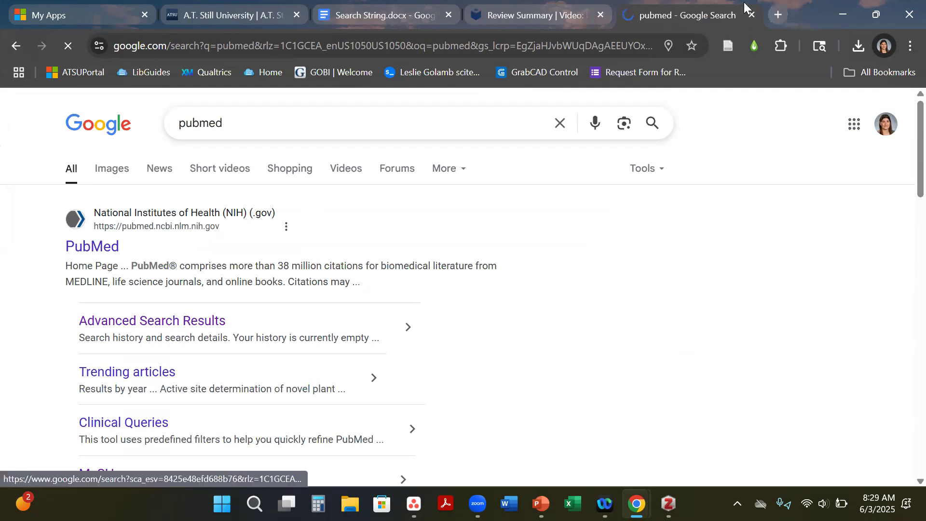
double_click(788, 8)
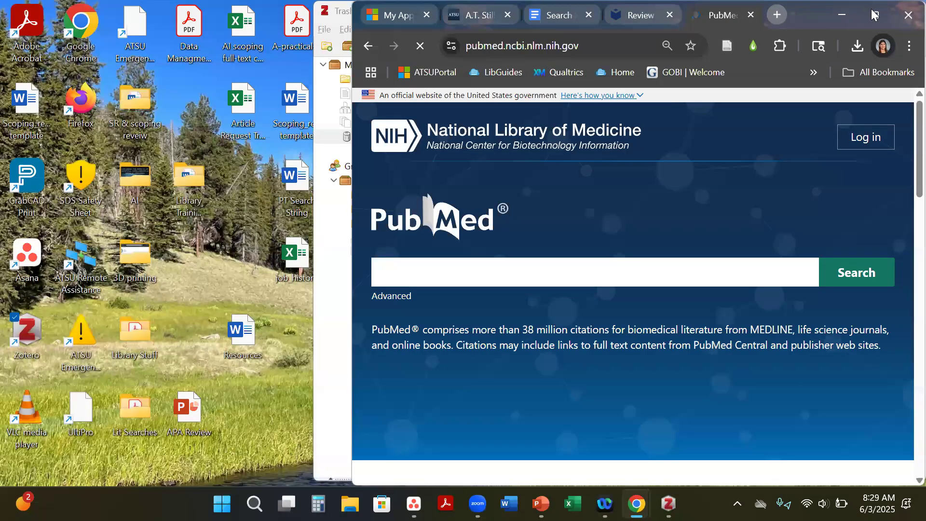
double_click(846, 18)
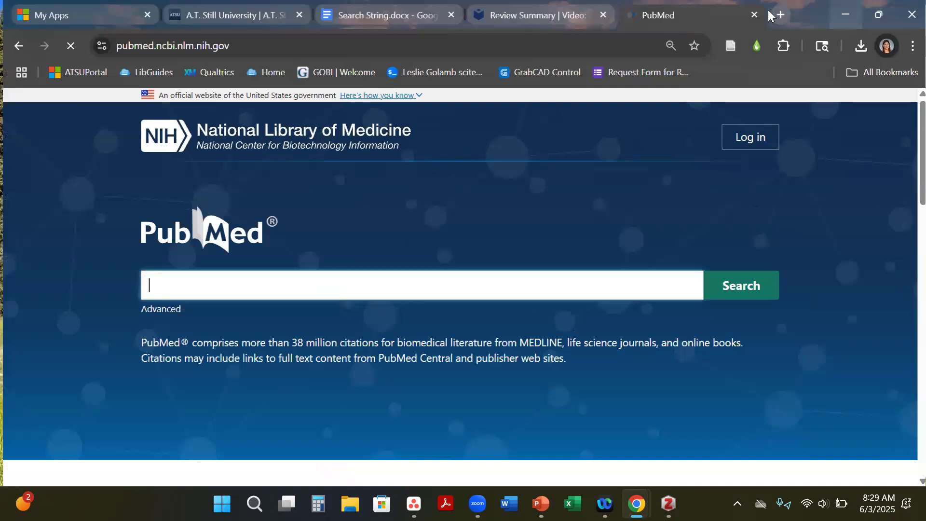
Step: Open the medRxiv preprint server's search results page in another new browser tab
left_click(779, 13)
type("medrix")
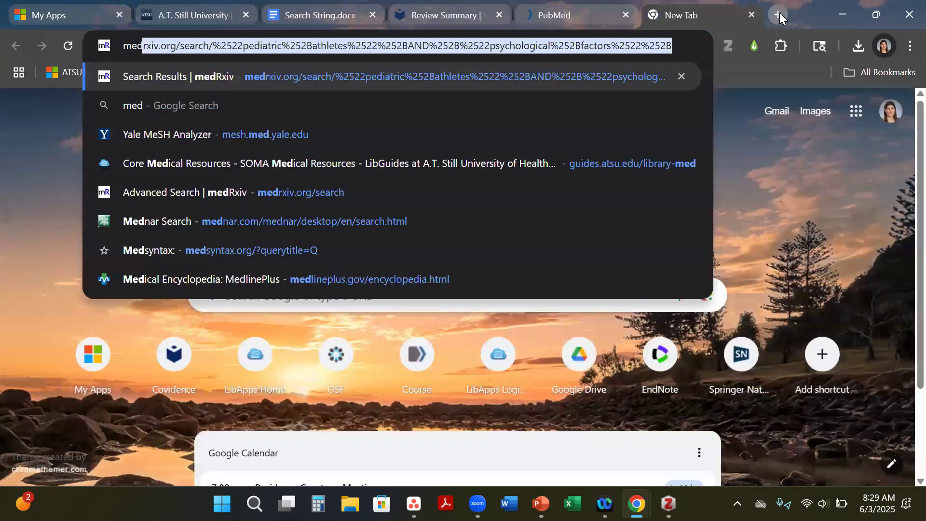
key("BackSpace")
key("BackSpace")
type("xi")
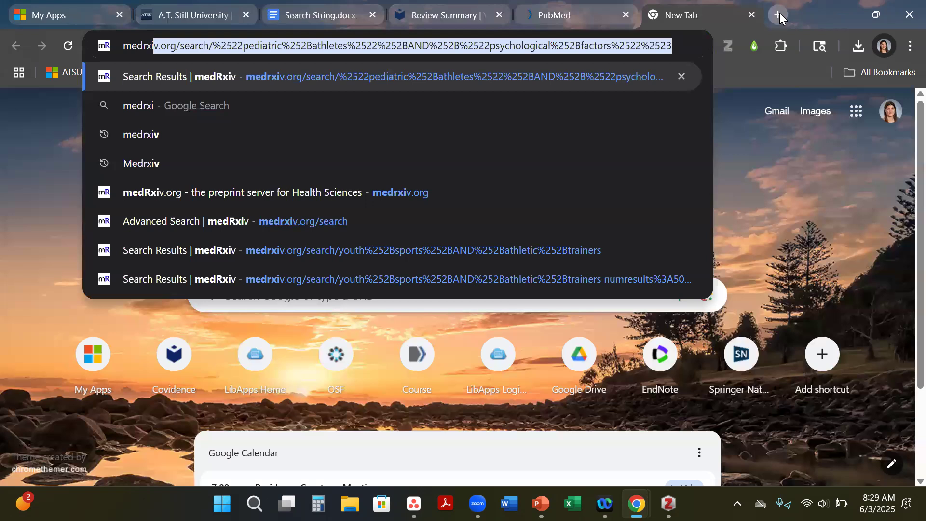
key("Return")
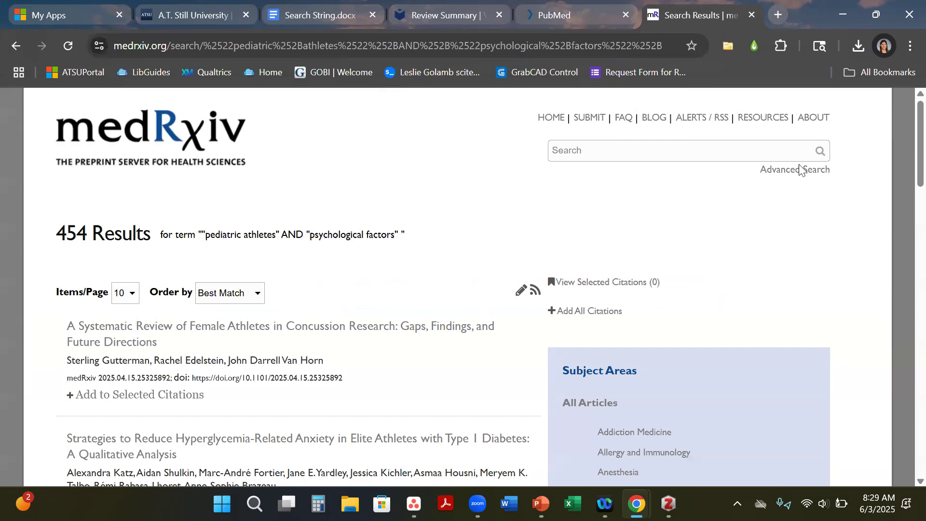
Step: Switch from the Search String document to Zotero and display the My Library collection
left_click(344, 16)
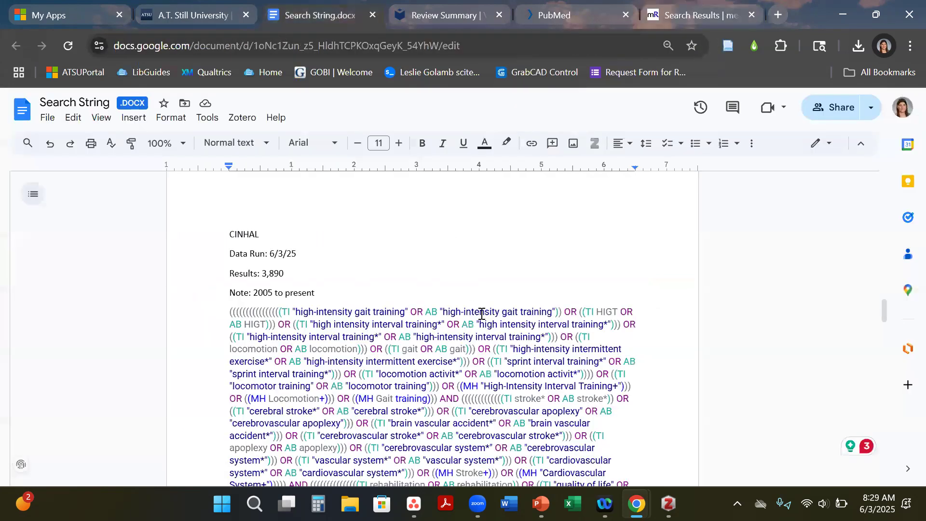
left_click(674, 497)
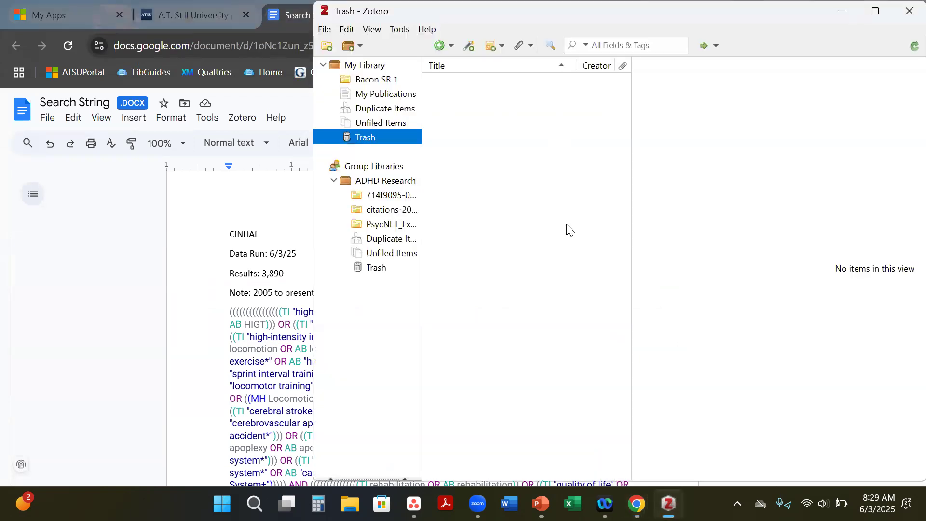
left_click(404, 68)
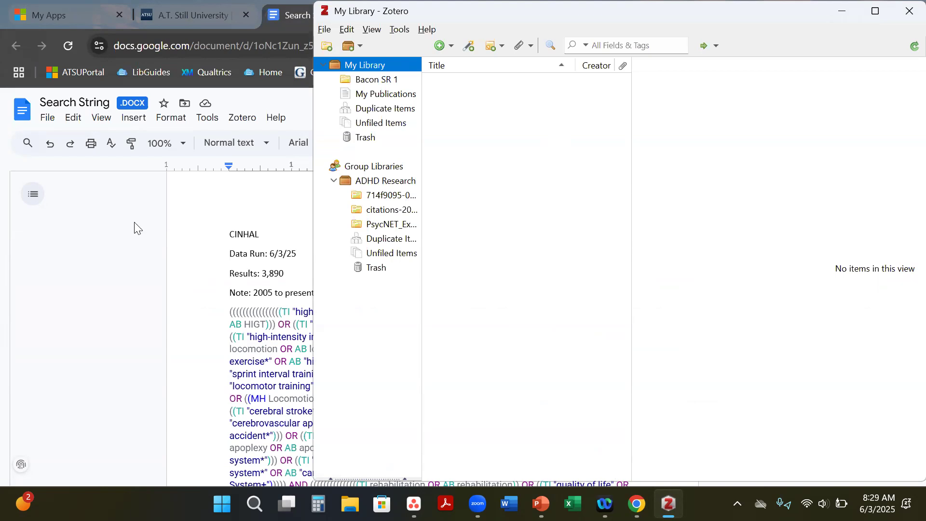
Step: Return to the Search String document and copy the complete PubMed search string below the "2005 to present" note
left_click(135, 244)
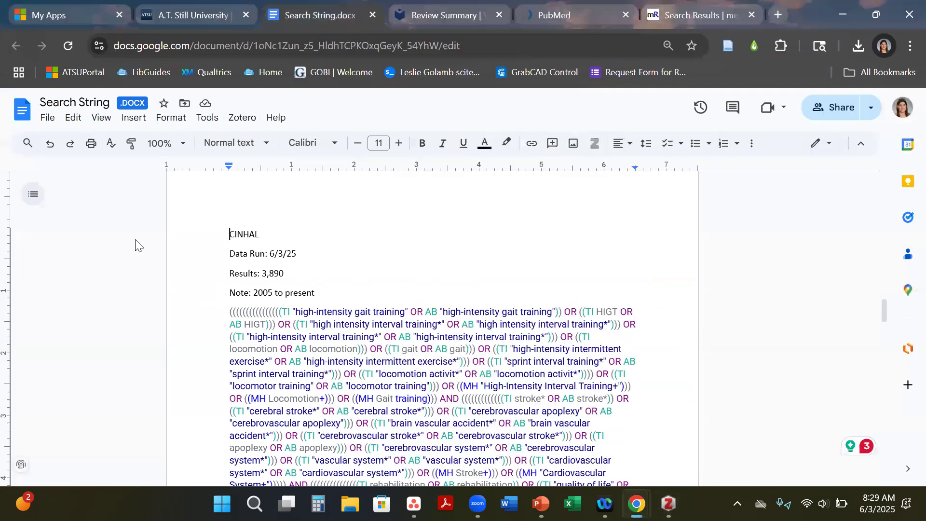
scroll(362, 301, "up", 6)
scroll(363, 301, "up", 6)
scroll(362, 304, "down", 6)
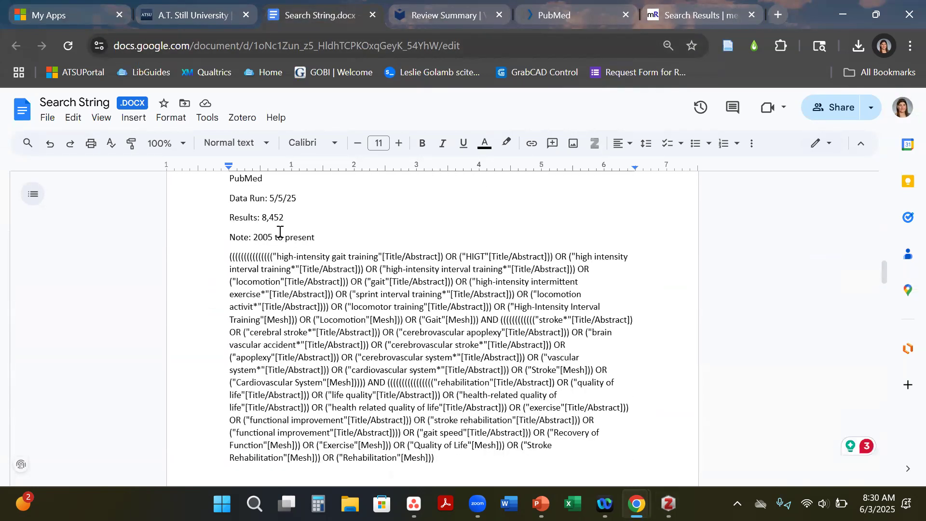
scroll(394, 333, "down", 2)
left_click_drag(443, 389, 226, 261)
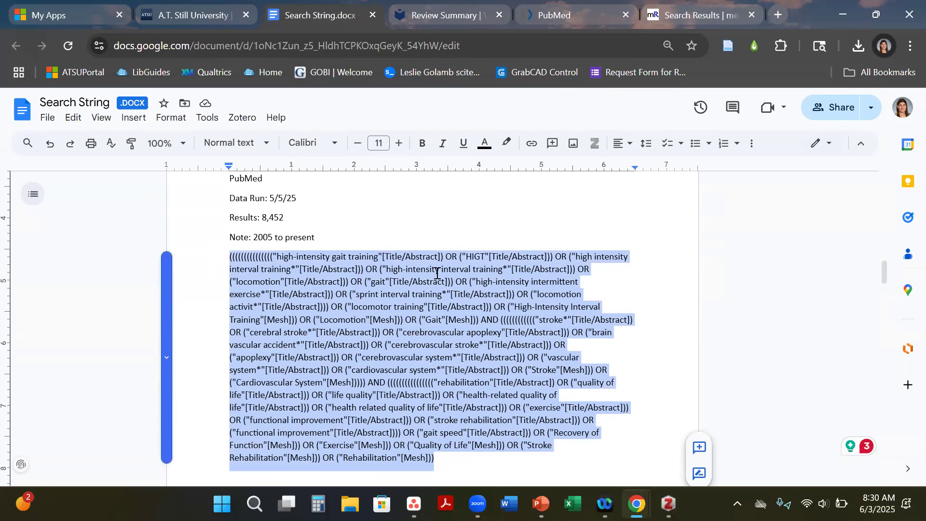
scroll(437, 273, "up", 2)
scroll(437, 273, "down", 2)
Step: Open EndNote Web in a new browser tab and sign in with the saved account credentials
left_click(782, 9)
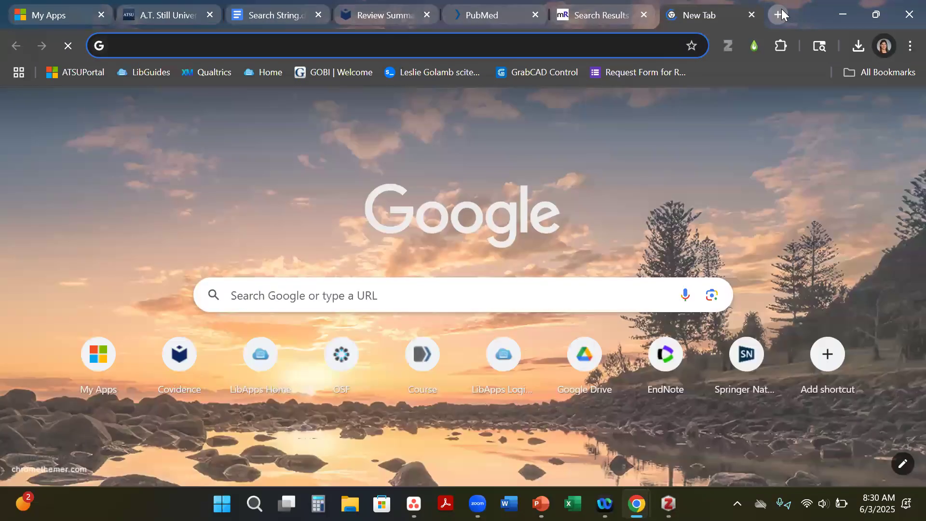
type("eng")
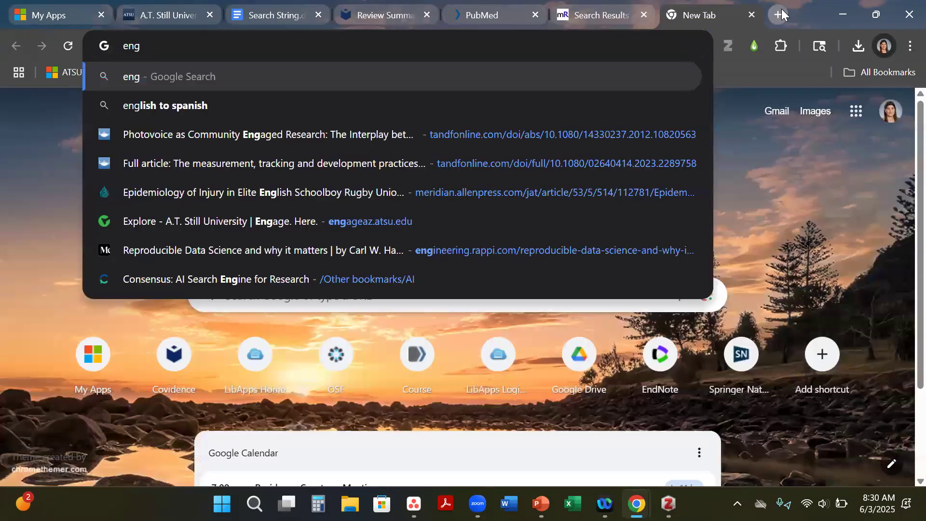
key("BackSpace")
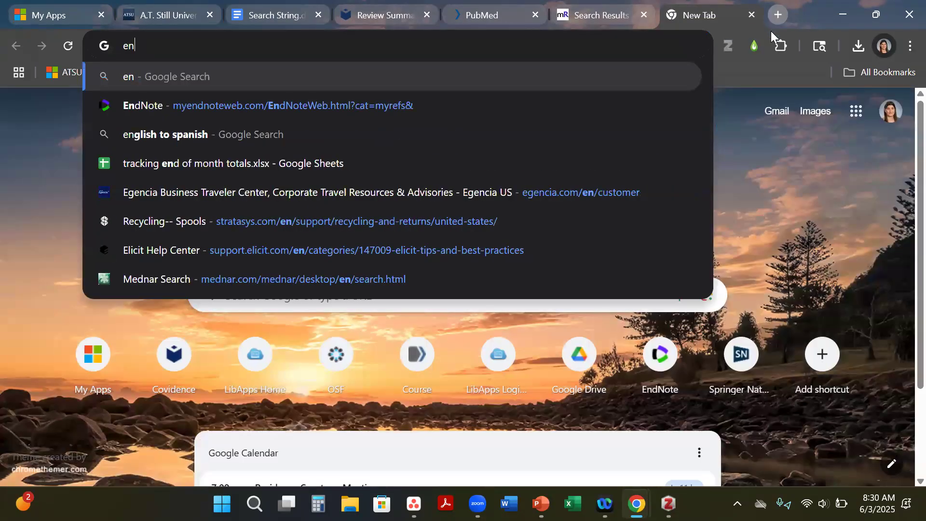
left_click(348, 107)
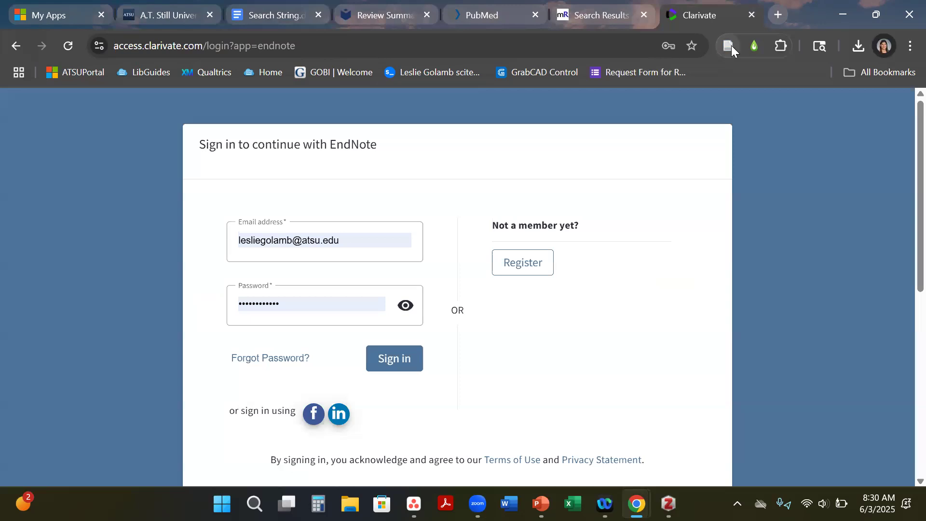
left_click(398, 358)
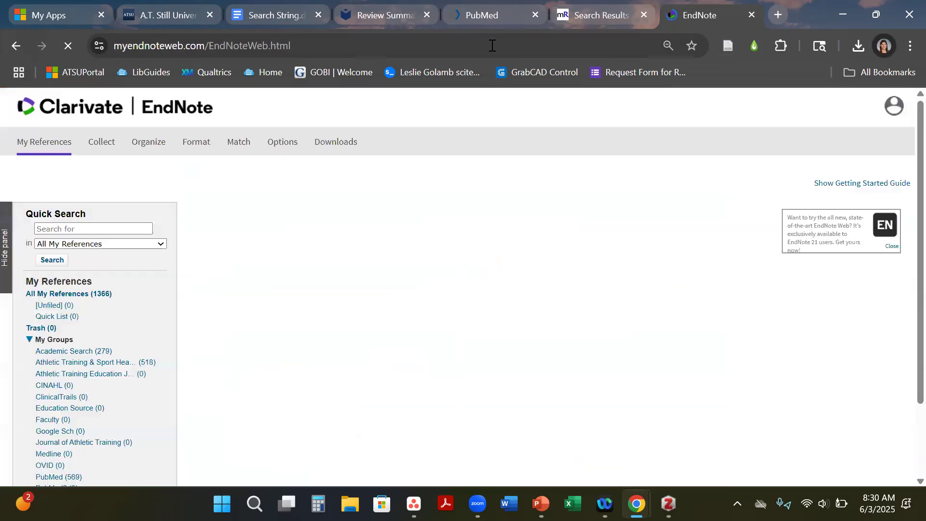
Step: Paste the copied search string into the query box of PubMed's advanced search and run the search
left_click(486, 15)
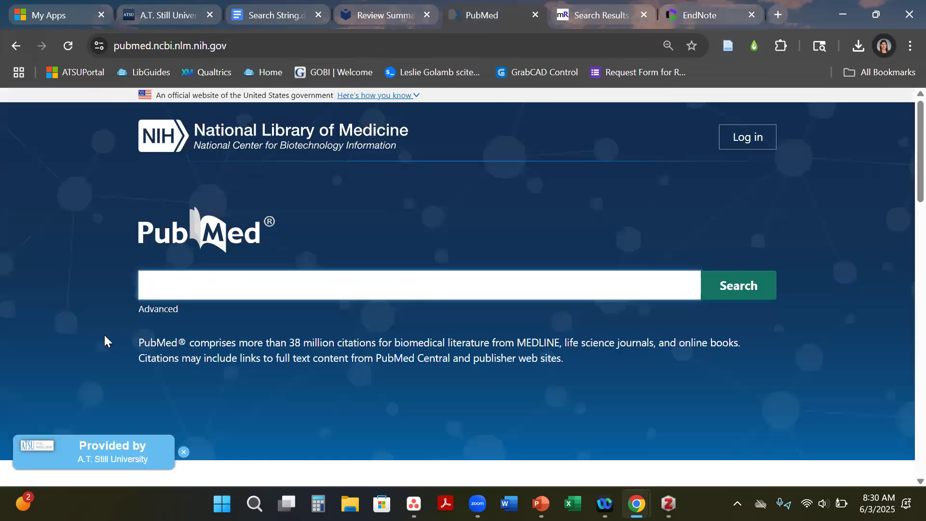
left_click(260, 15)
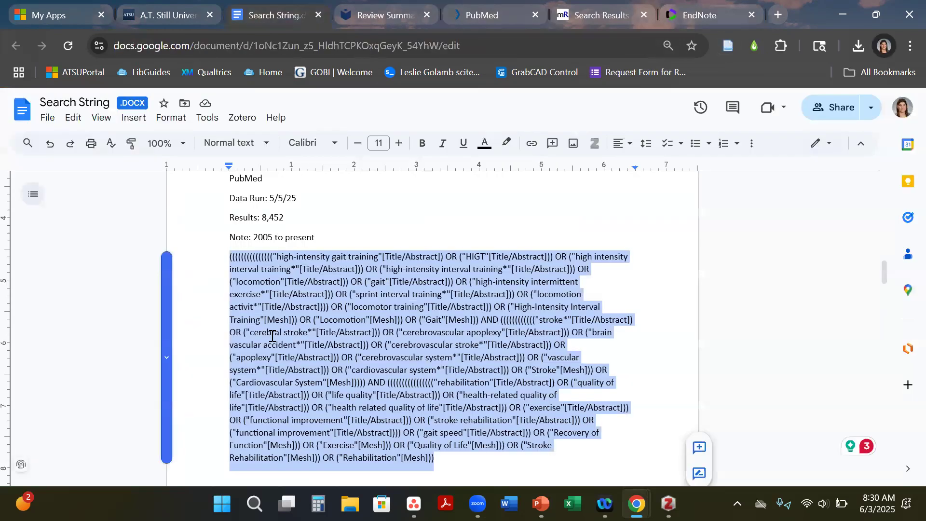
left_click(487, 15)
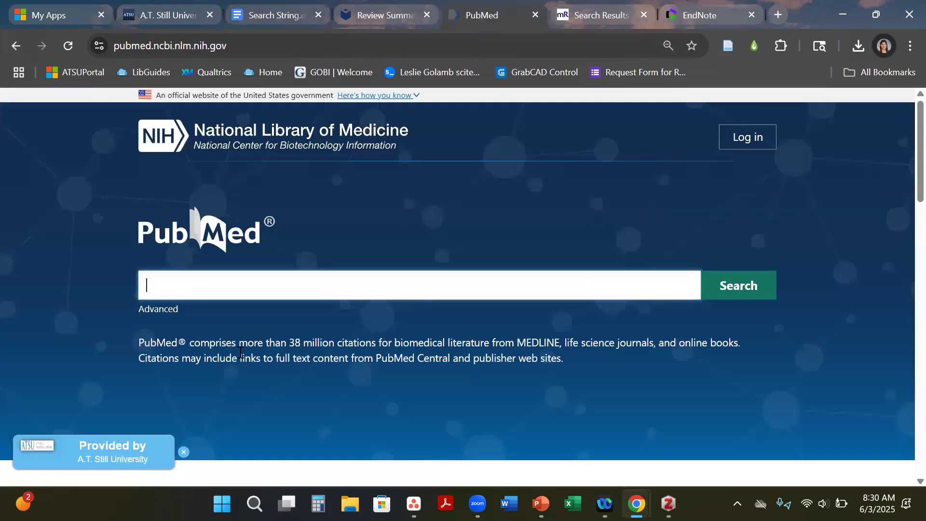
left_click(156, 312)
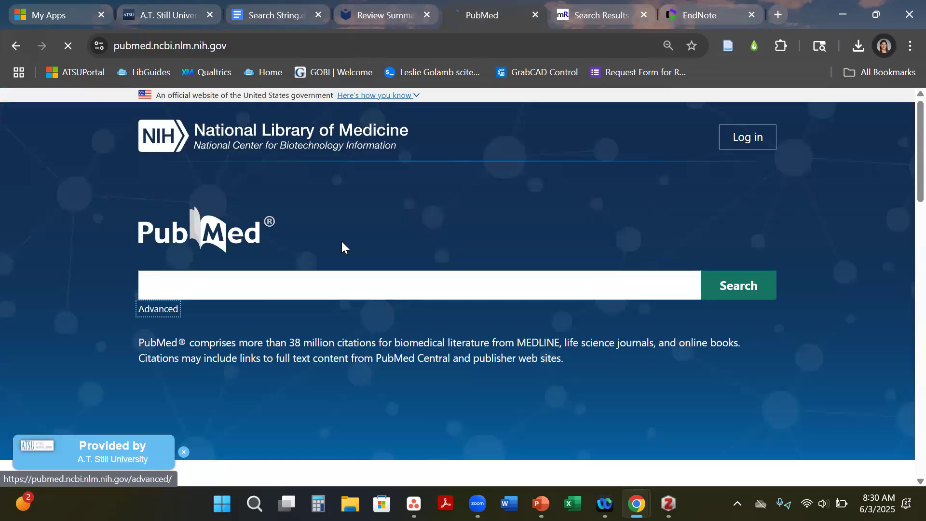
scroll(340, 250, "down", 3)
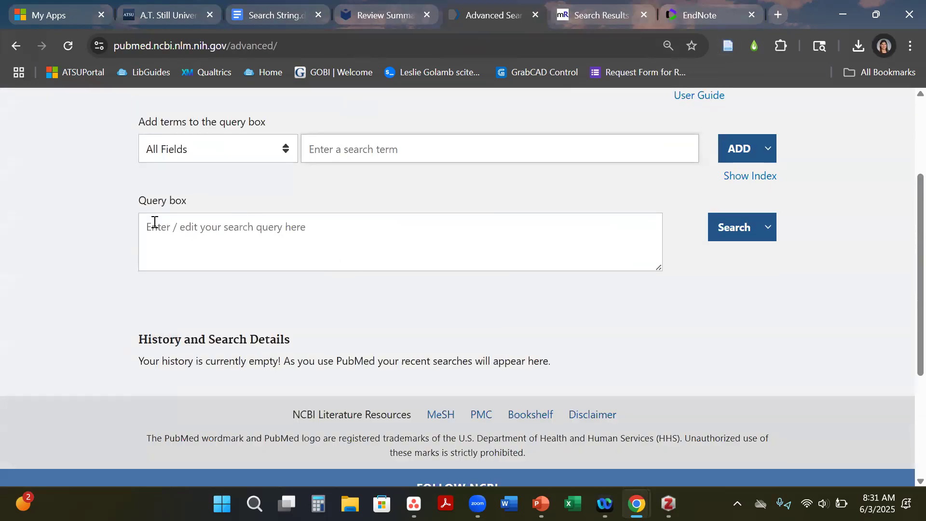
key("ctrl+v")
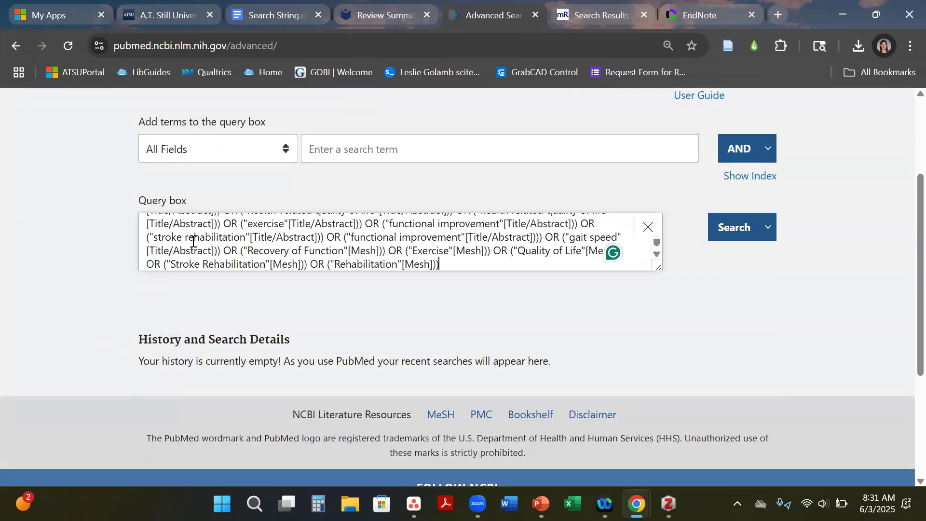
left_click(728, 234)
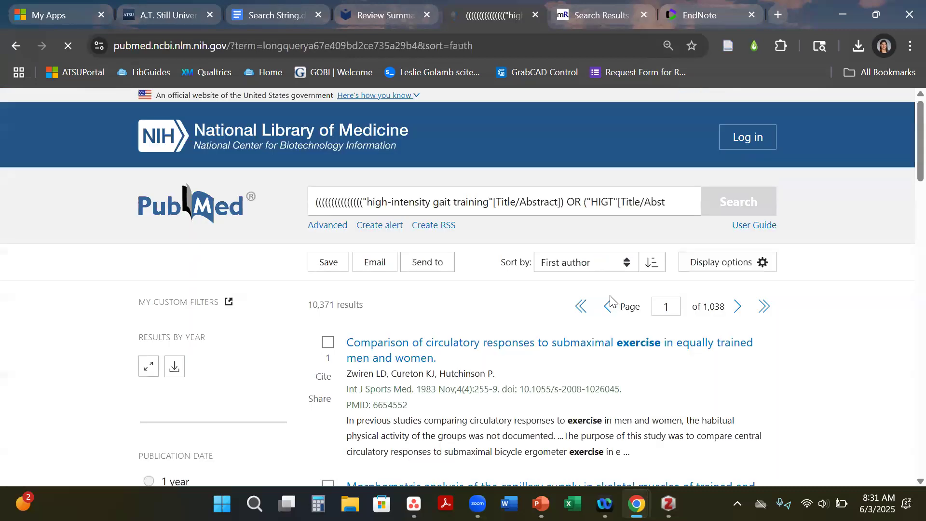
Step: Limit the PubMed results to the publication years 2005 to 2025
scroll(232, 270, "down", 2)
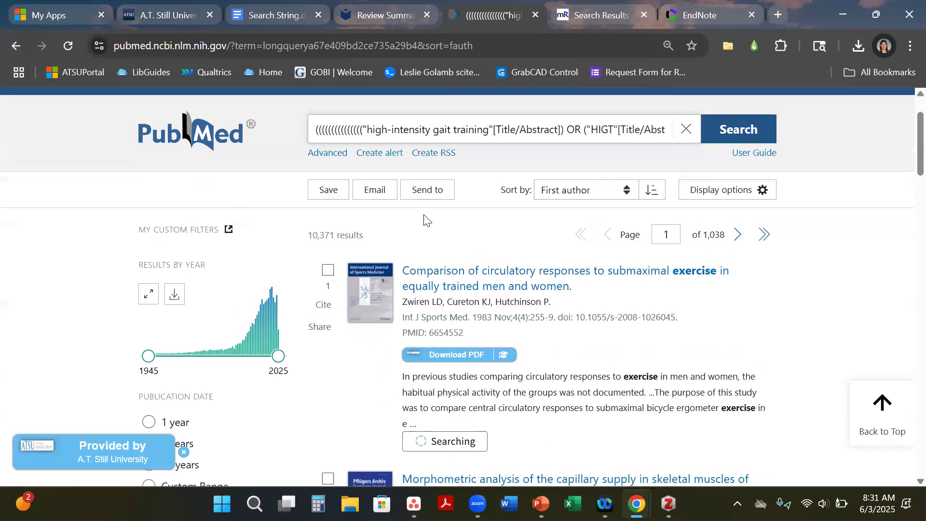
scroll(184, 328, "down", 1)
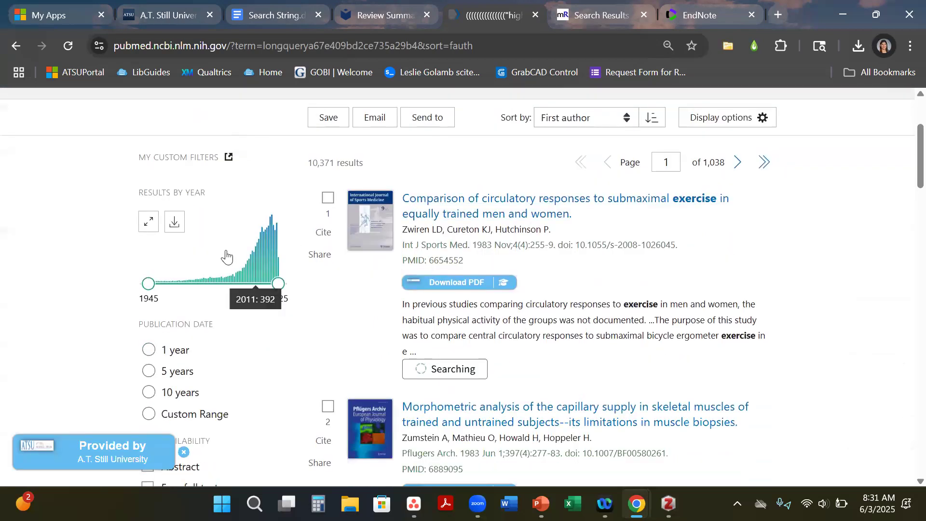
left_click_drag(149, 283, 246, 281)
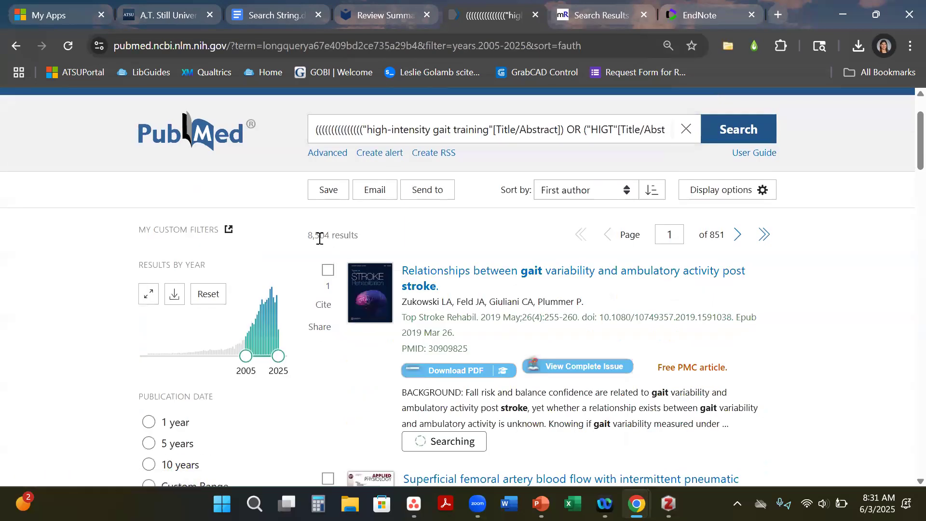
Step: Update the PubMed results count in the Search String document to 8,504
double_click(313, 236)
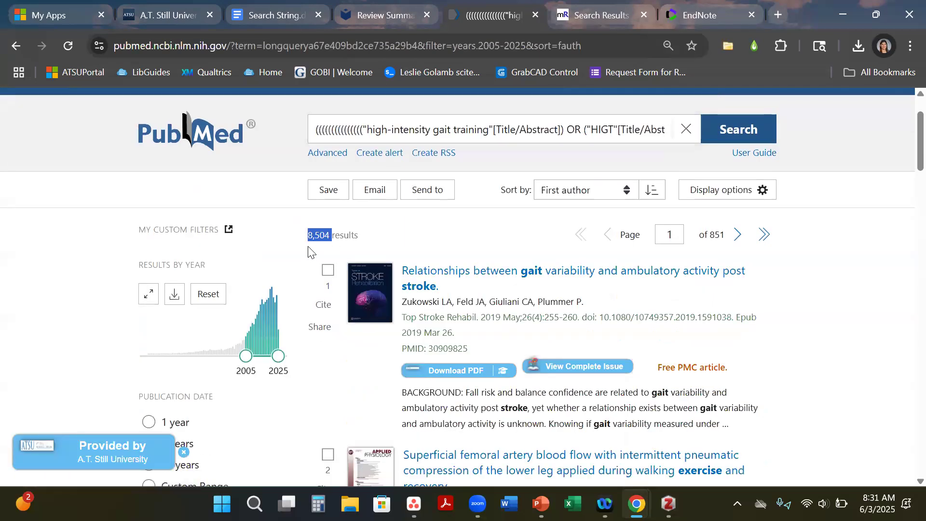
left_click(257, 11)
left_click(284, 218)
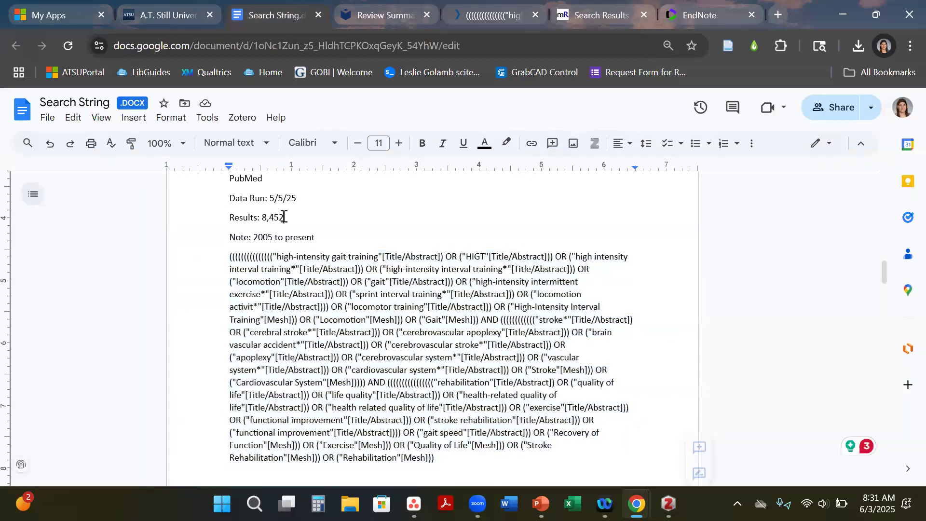
key("BackSpace")
key("BackSpace")
key("BackSpace")
type("5")
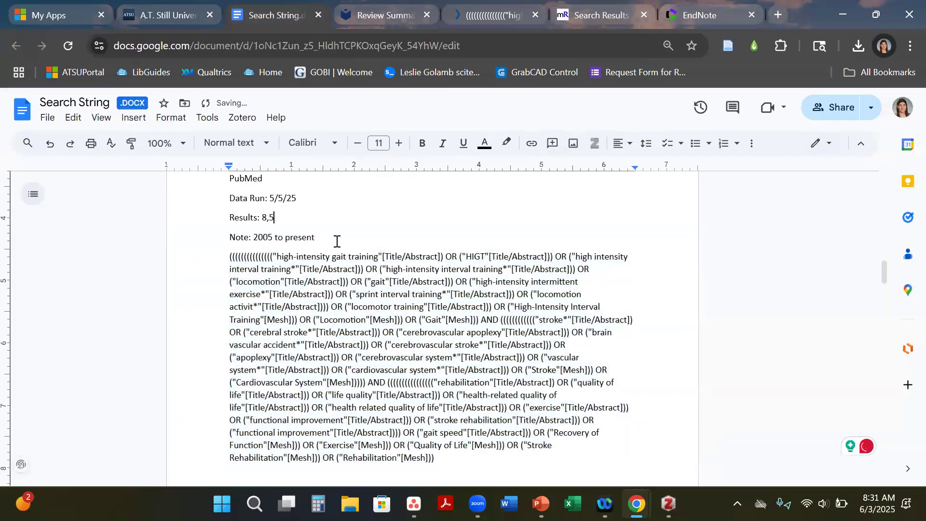
type("04")
Step: Check the Covidence review summary, and highlight the filtered result count on the PubMed results page
left_click(382, 16)
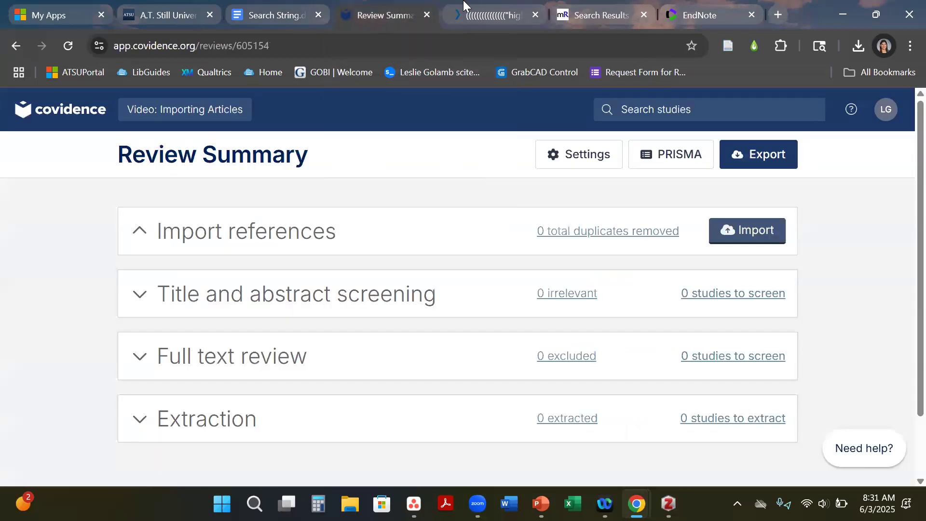
left_click(505, 20)
left_click_drag(331, 239, 309, 240)
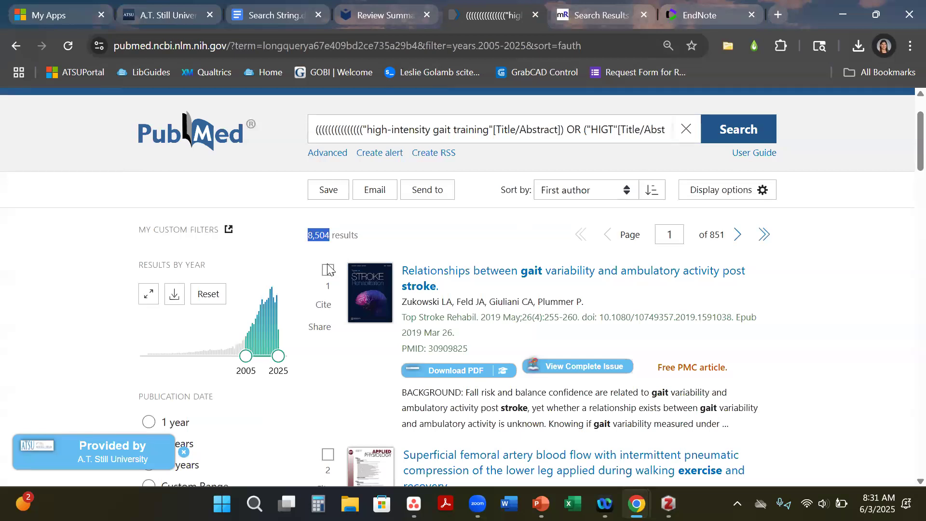
scroll(285, 297, "down", 1)
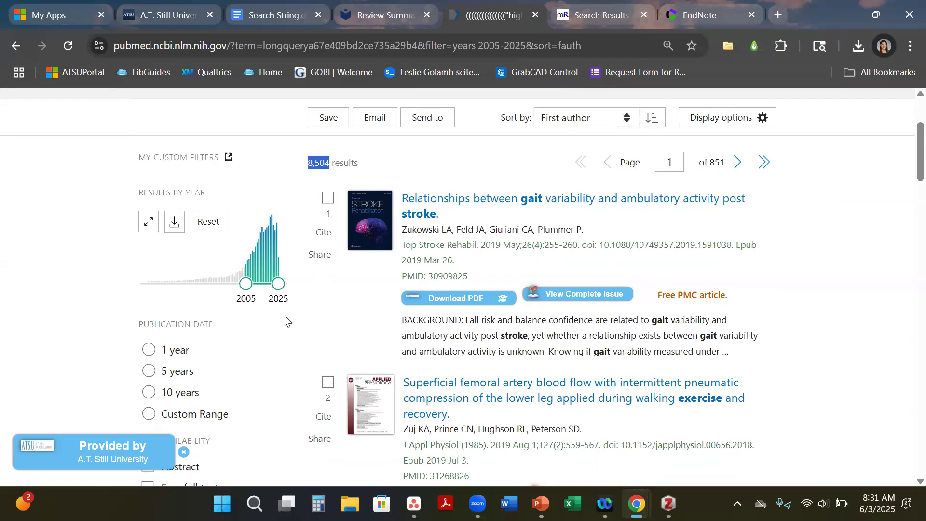
Step: Narrow the PubMed publication year range to 2005–2010 and highlight the result count
left_click_drag(277, 284, 256, 284)
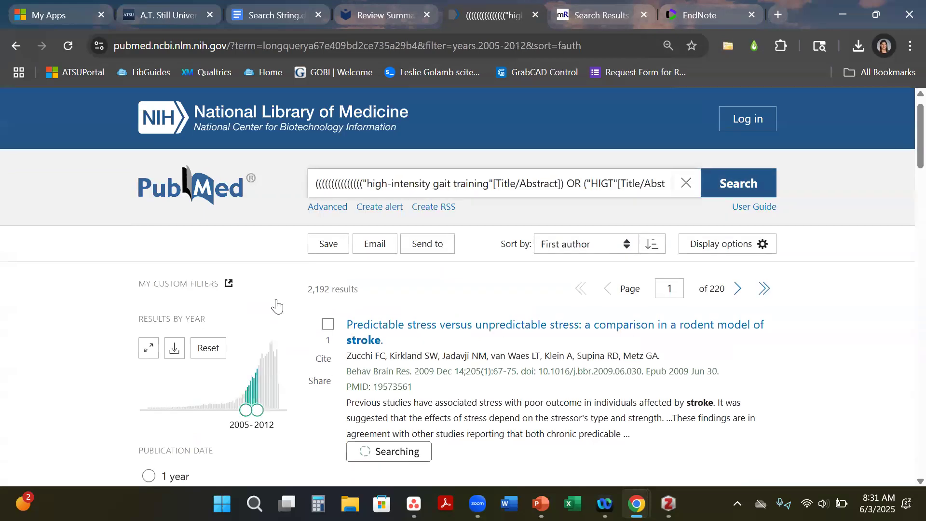
scroll(276, 304, "down", 3)
left_click_drag(259, 284, 257, 283)
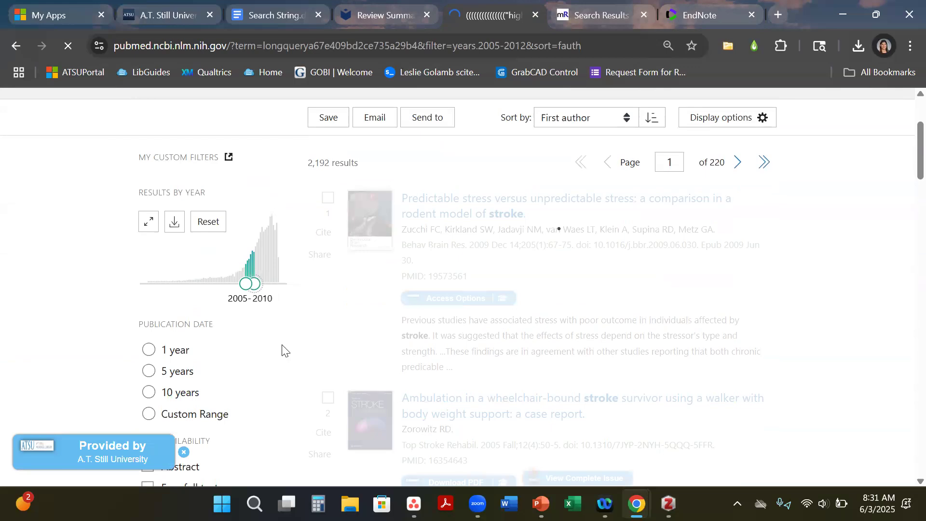
scroll(297, 326, "down", 3)
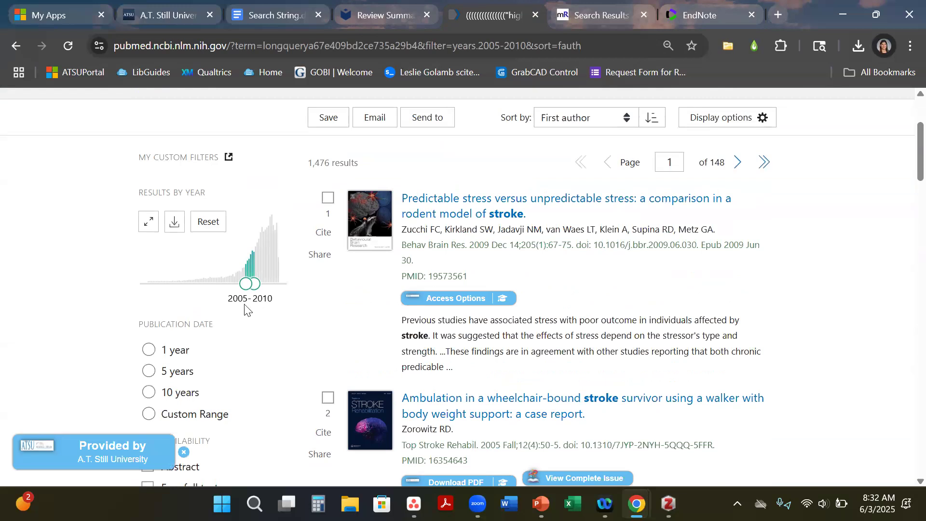
scroll(332, 255, "up", 2)
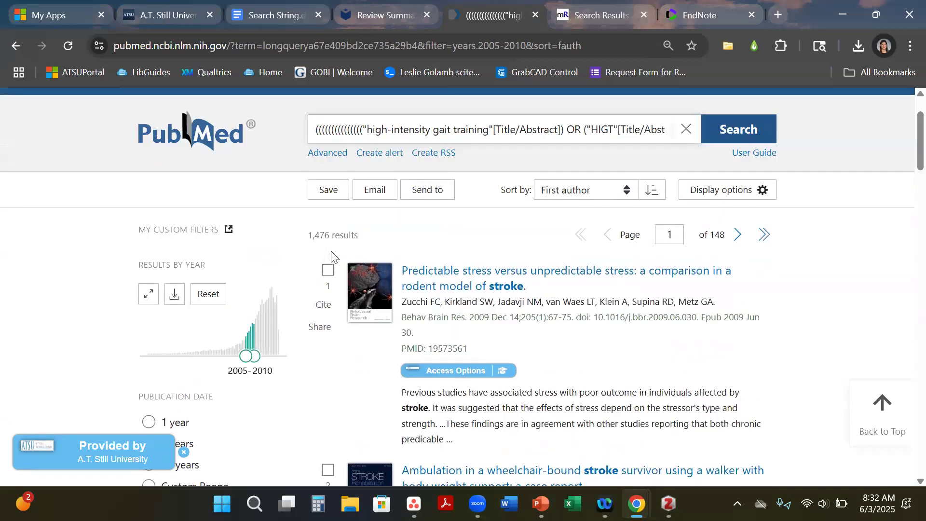
double_click(316, 235)
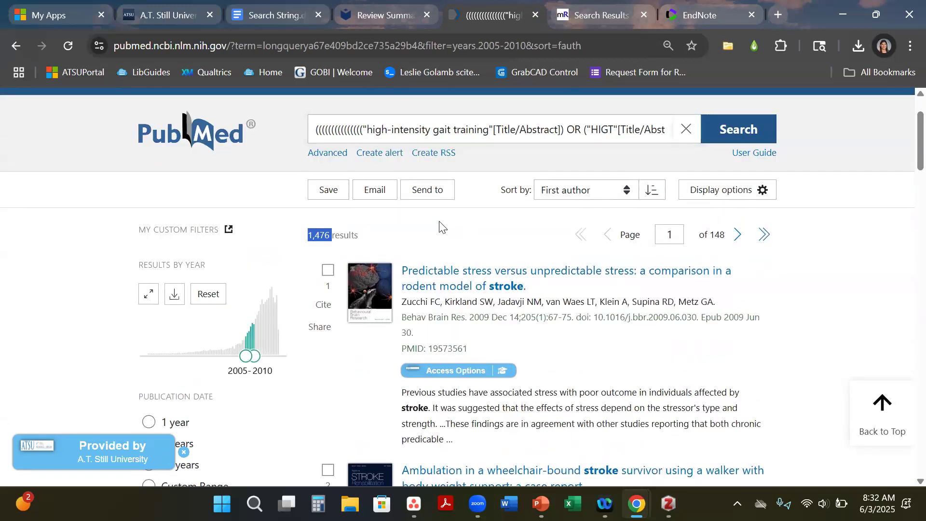
Step: Export all results of the 2005–2010 range to a citation manager file
left_click(429, 192)
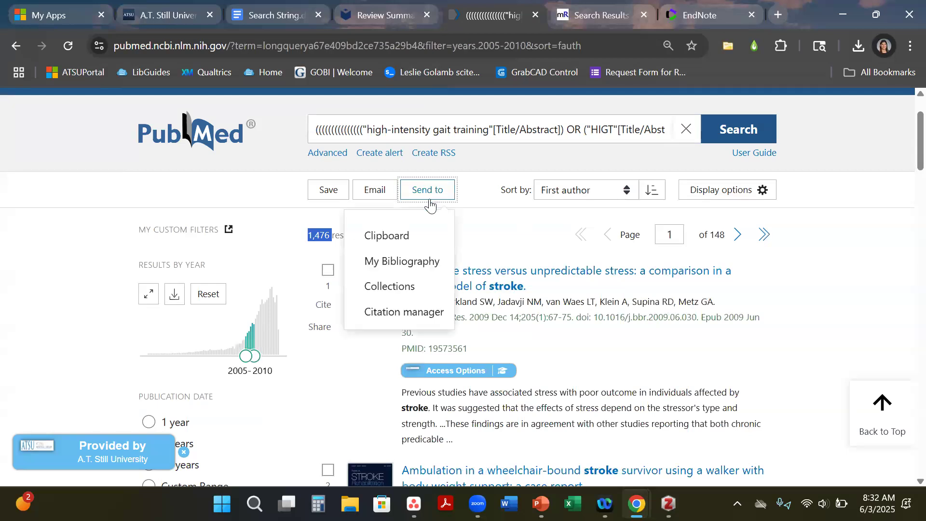
left_click(405, 312)
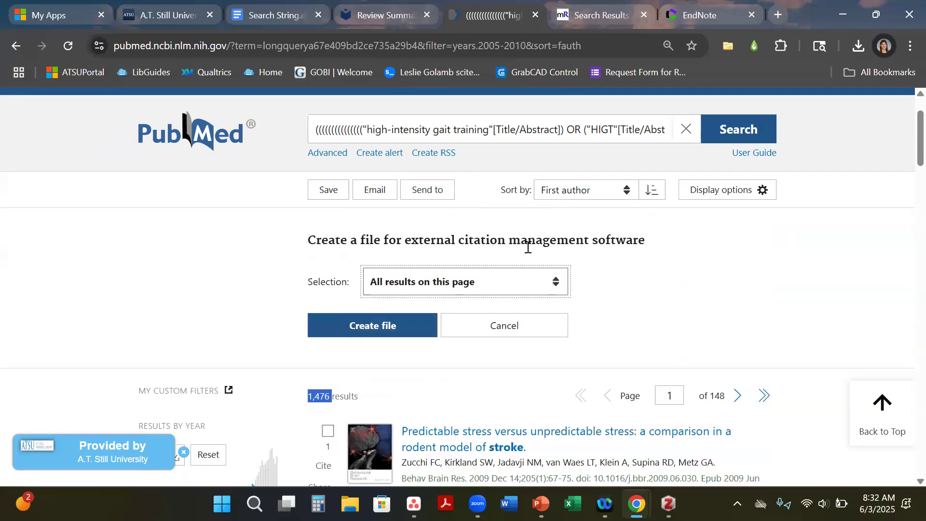
scroll(497, 245, "down", 1)
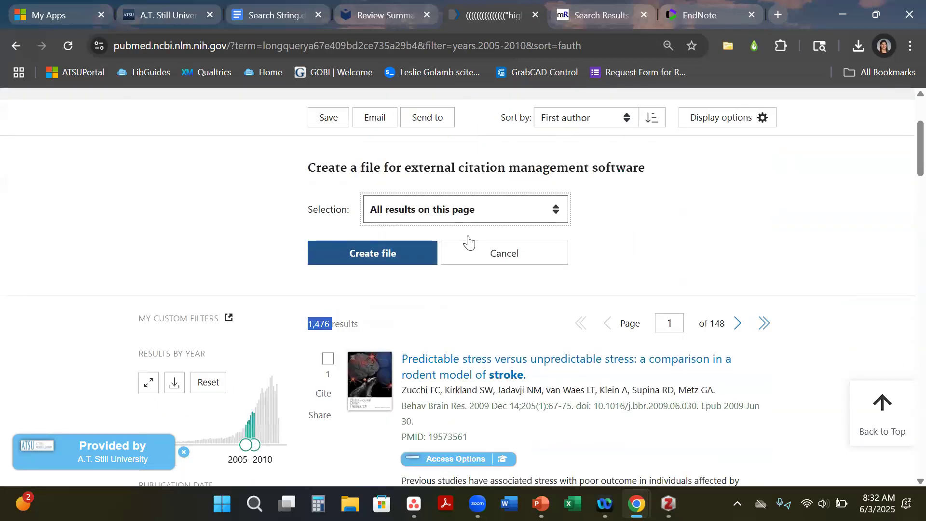
left_click(427, 210)
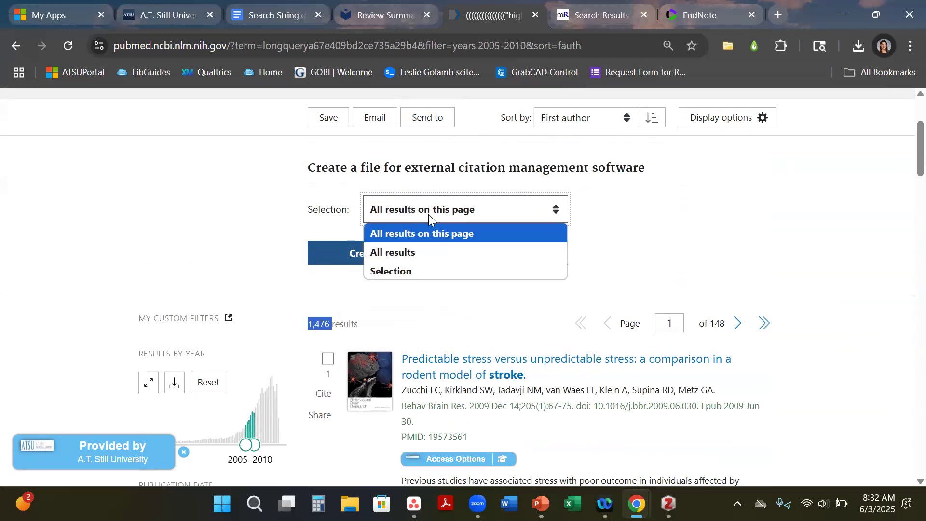
left_click(406, 254)
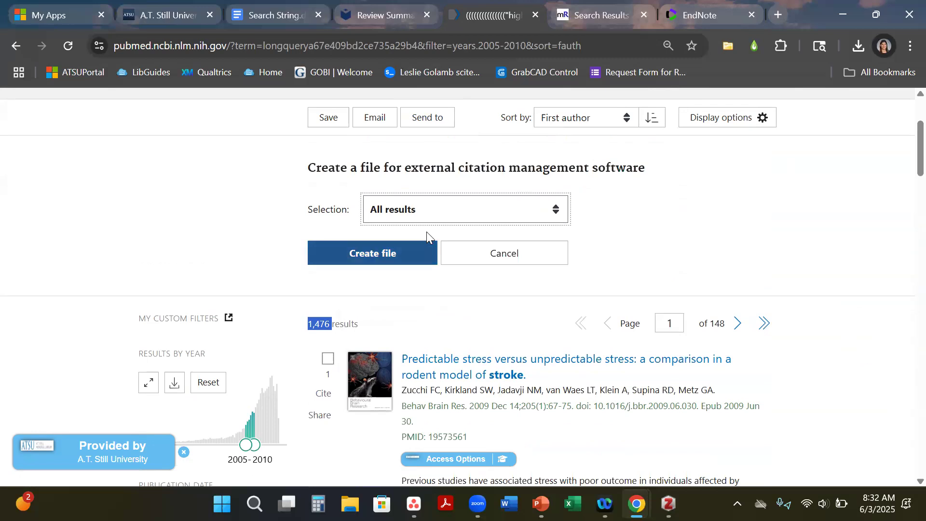
scroll(426, 232, "down", 5)
left_click(398, 231)
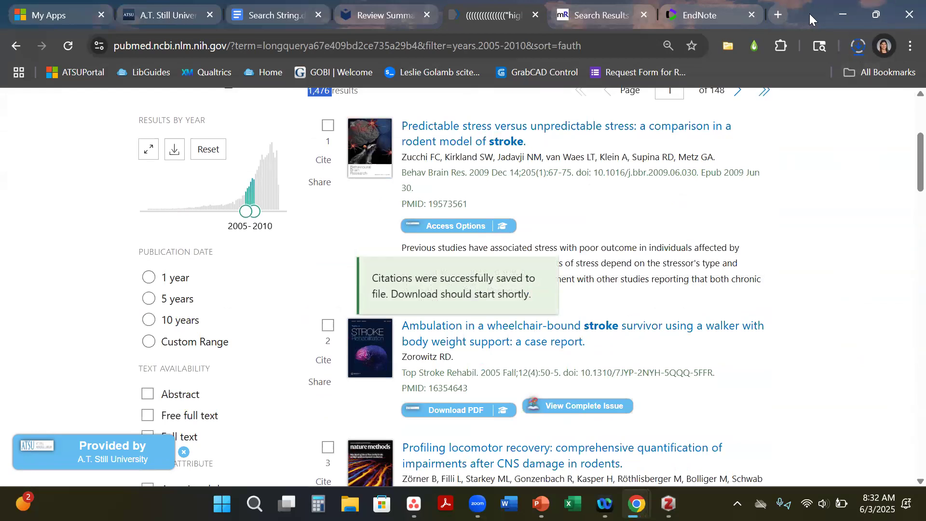
Step: Create a new folder named Importing Articles on the desktop
left_click(844, 14)
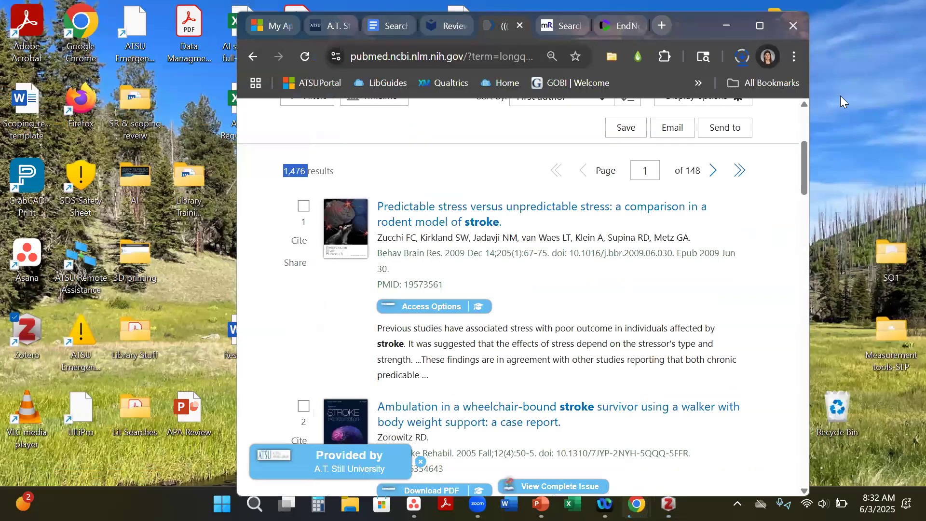
right_click(842, 98)
mouse_move(749, 208)
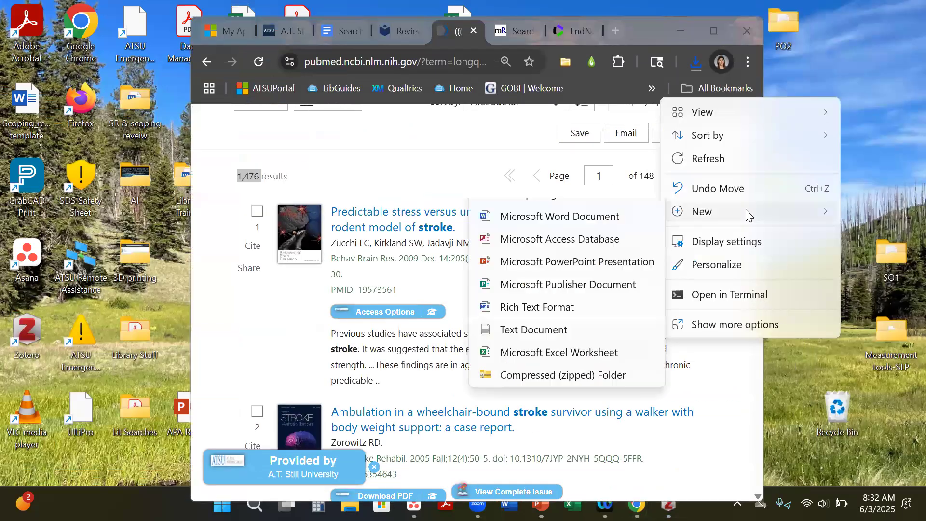
left_click(591, 209)
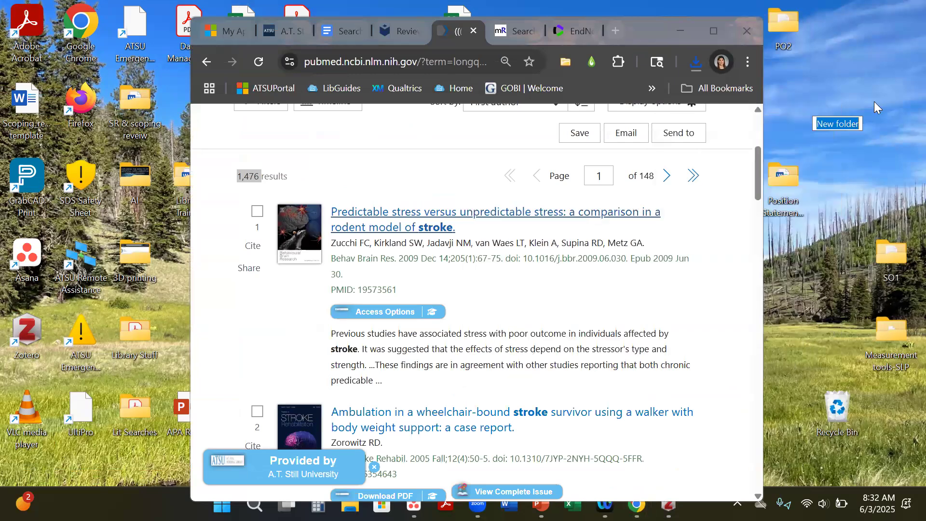
type("Improt")
key("BackSpace")
type("orting A")
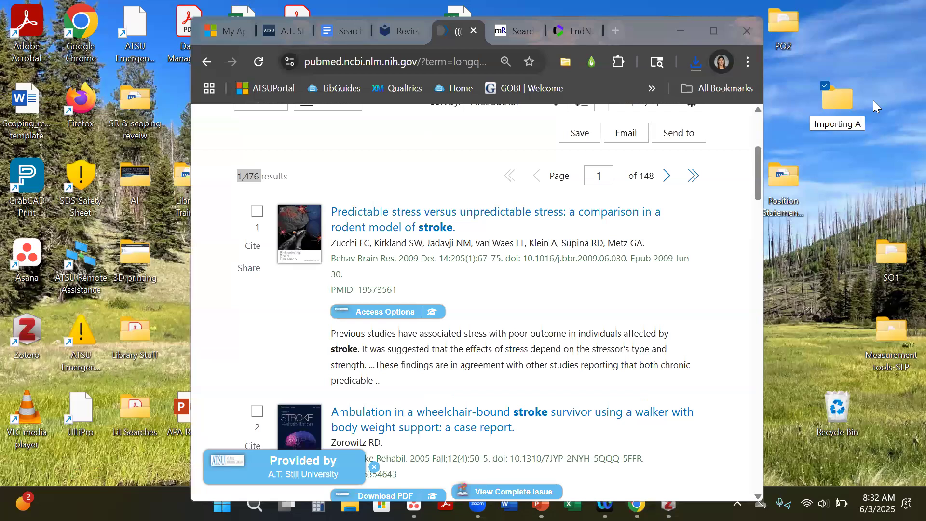
type("rticles")
key("Return")
Step: Place the downloaded pubmed-high-inten-set.nbib in the Importing Articles desktop folder and return the browser to full size
left_click(696, 65)
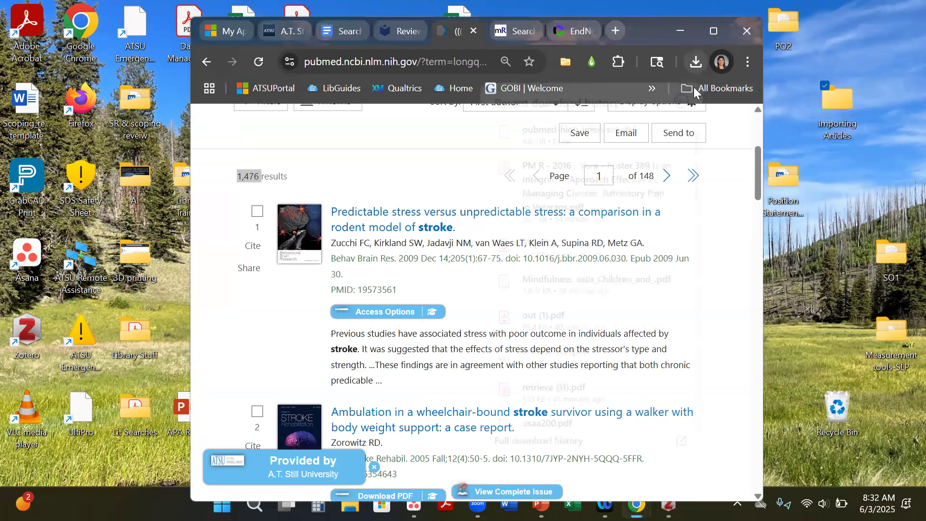
left_click(841, 99)
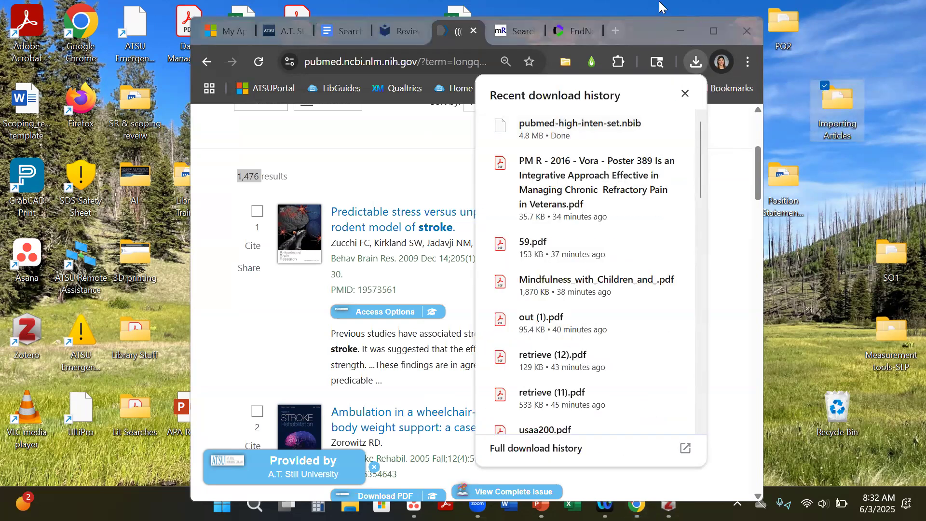
left_click_drag(646, 31, 664, 4)
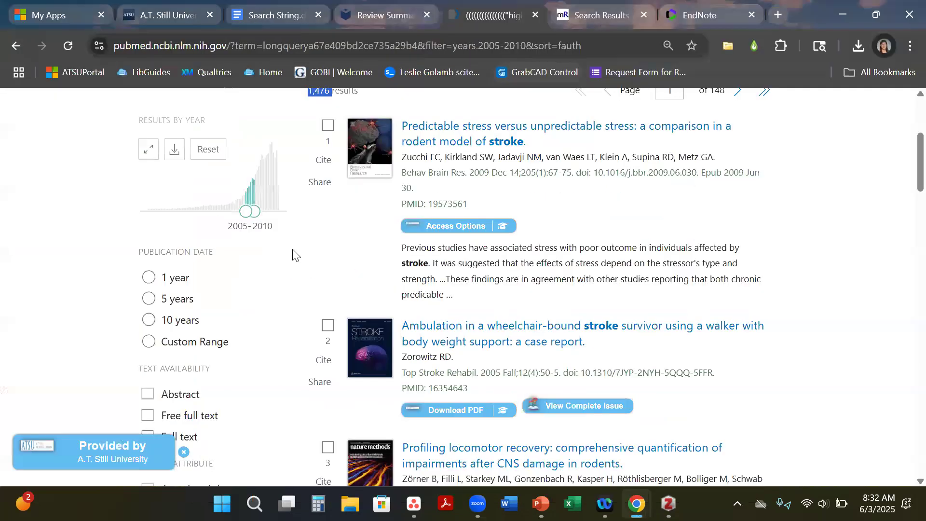
Step: Shift the PubMed publication year range to 2013–2023, returning to the results page before setting the start year again
scroll(292, 255, "up", 1)
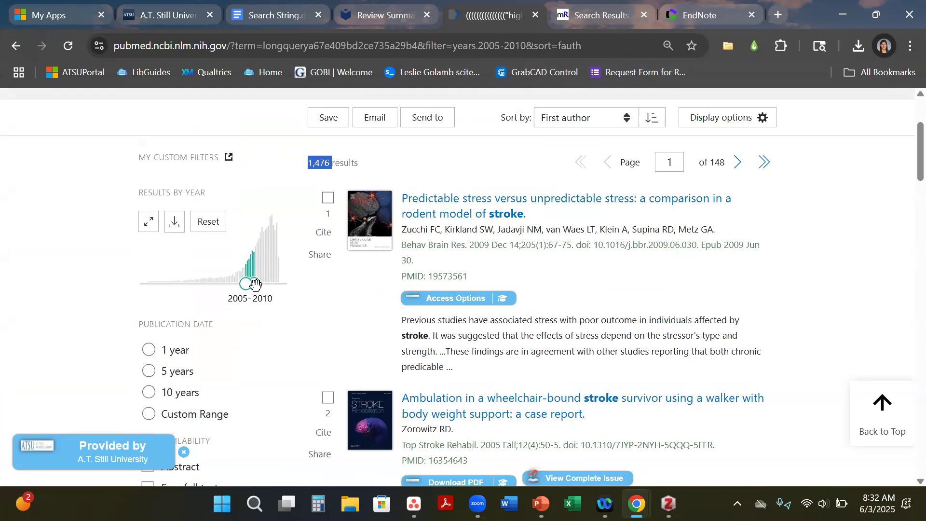
left_click_drag(256, 283, 274, 286)
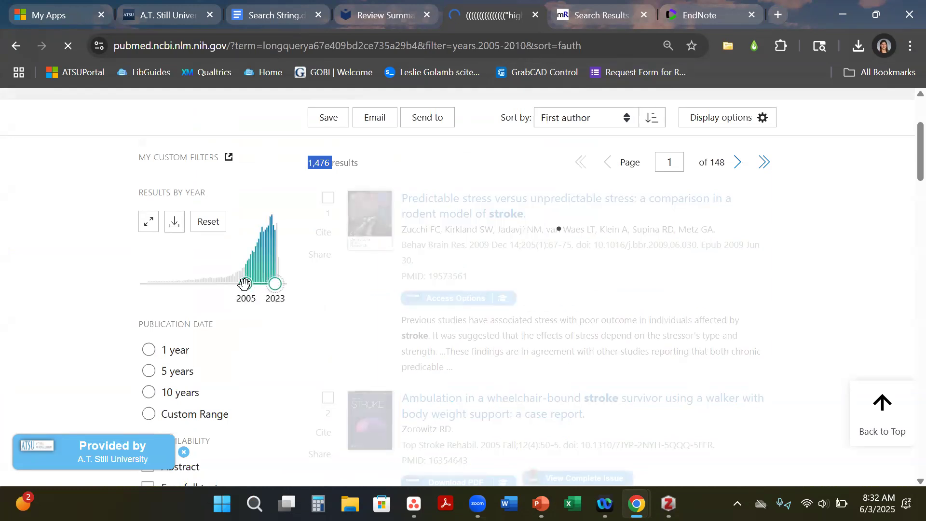
scroll(252, 320, "down", 3)
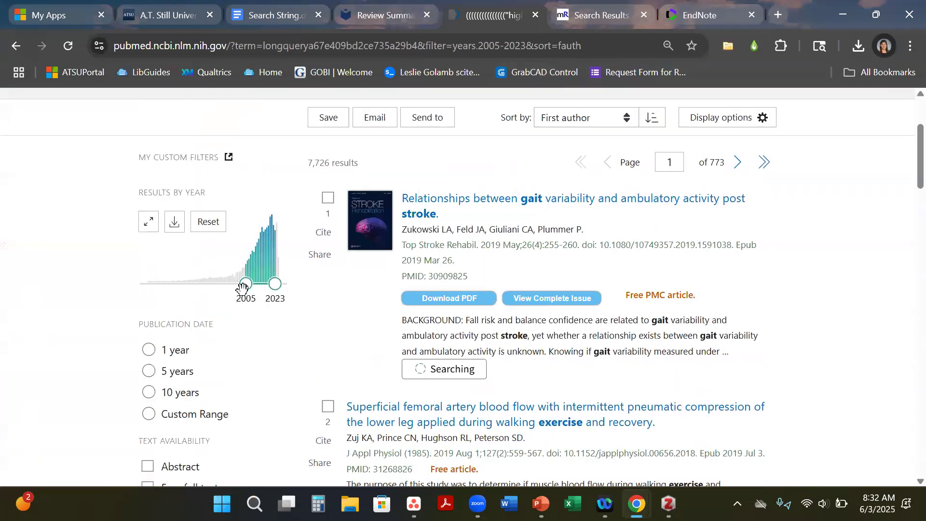
left_click_drag(246, 284, 264, 283)
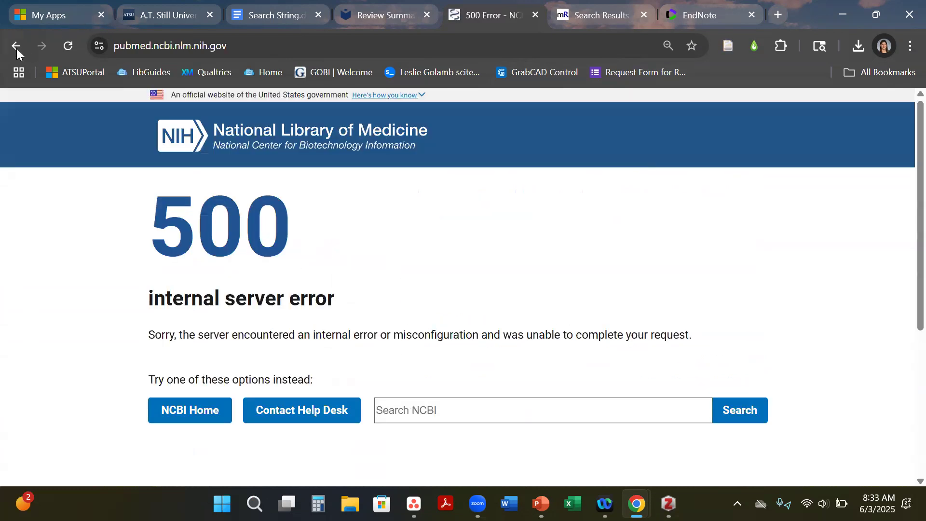
key("alt+Left")
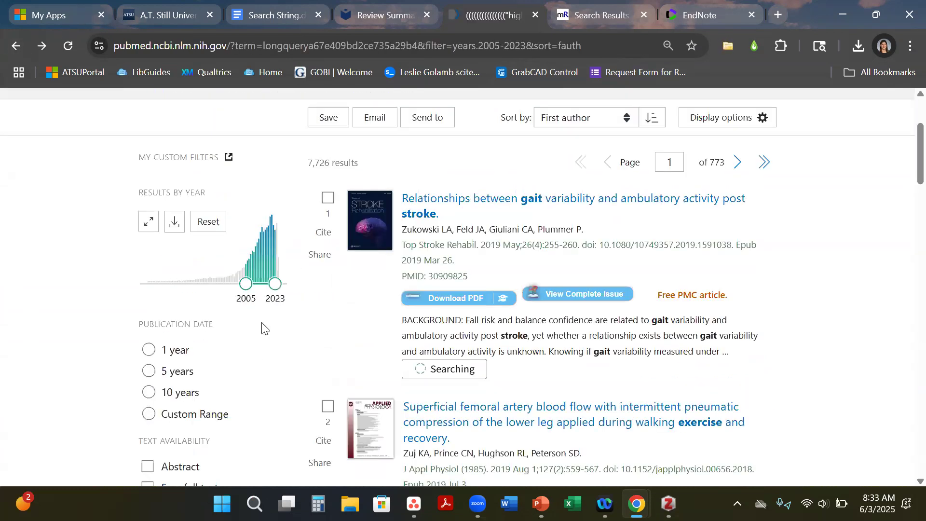
left_click_drag(249, 284, 264, 287)
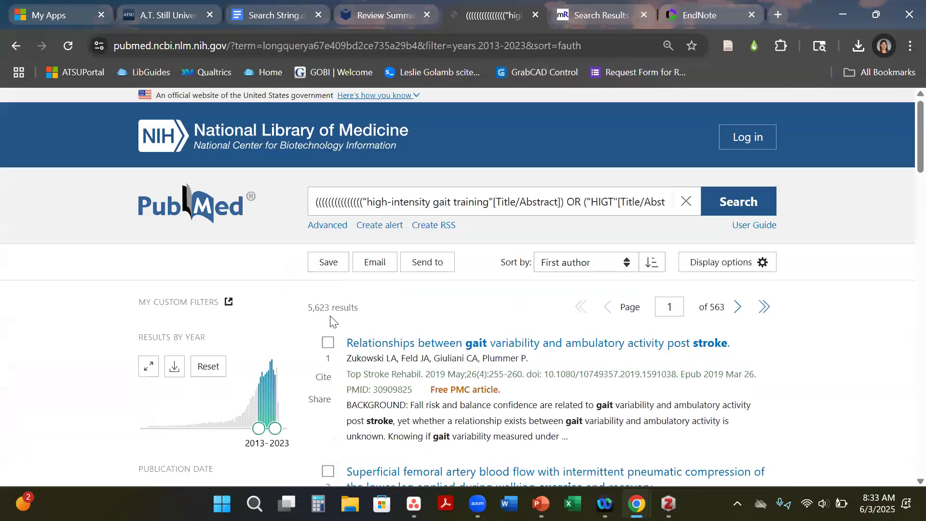
scroll(324, 322, "down", 1)
scroll(324, 325, "down", 2)
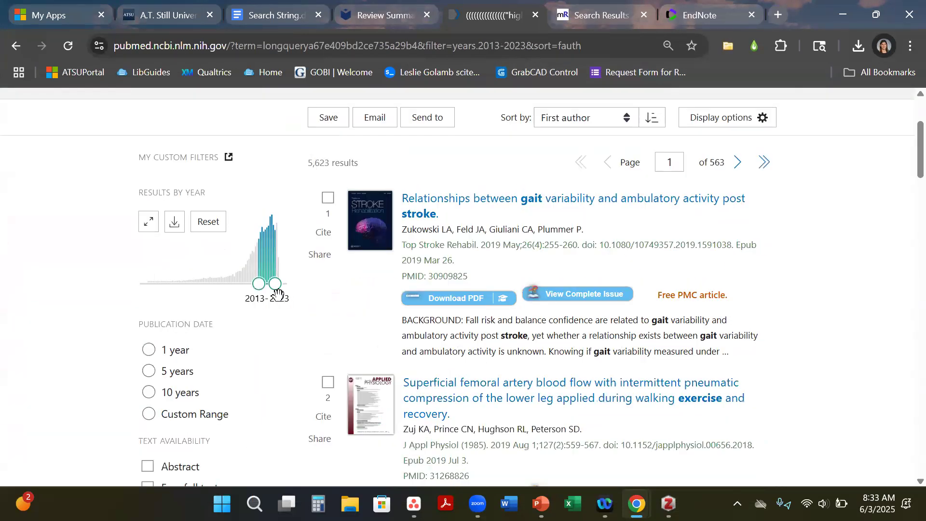
Step: Reduce the end of the publication year range to 2015, keeping 2013 as the start year
left_click_drag(275, 284, 268, 284)
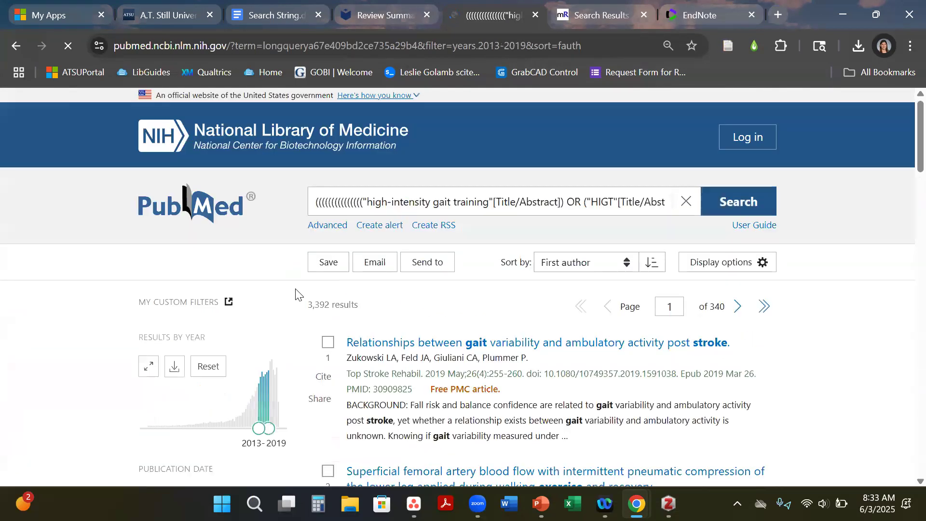
scroll(296, 294, "down", 3)
left_click_drag(268, 283, 266, 283)
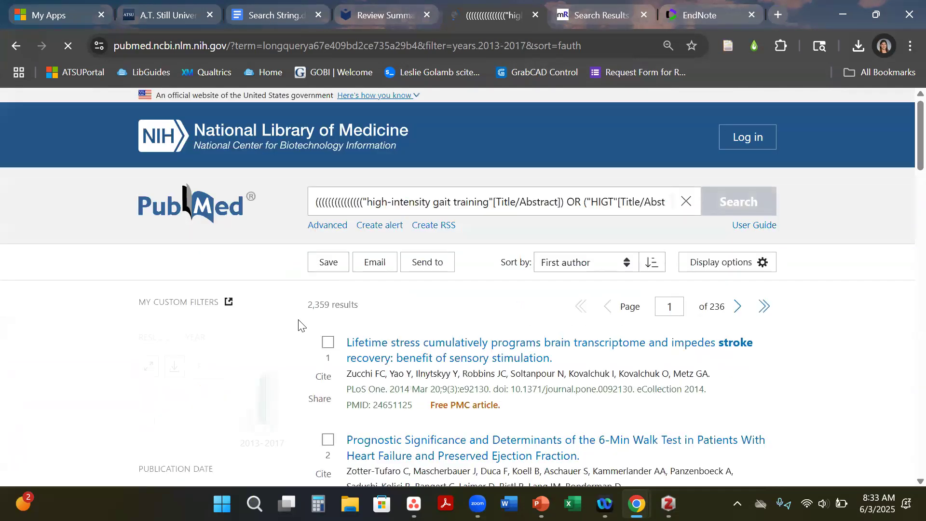
scroll(298, 322, "down", 3)
left_click_drag(266, 284, 263, 284)
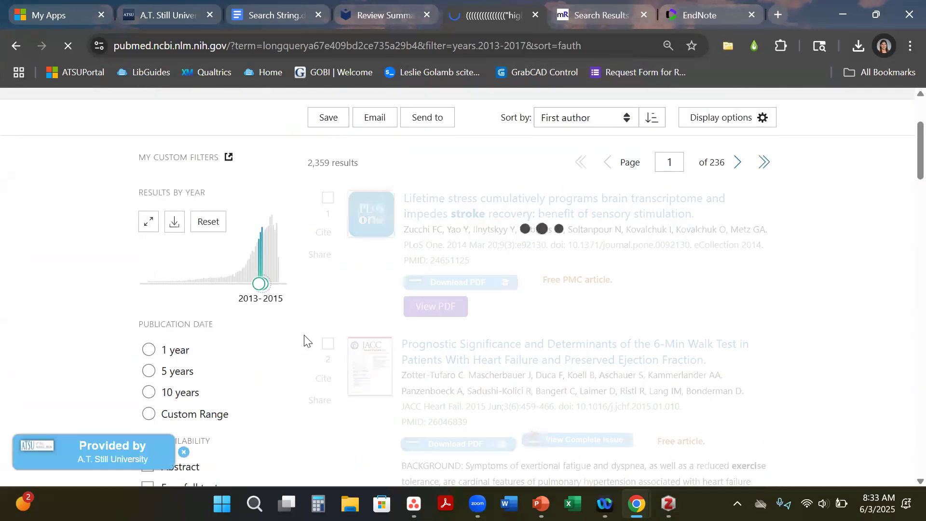
scroll(289, 333, "down", 3)
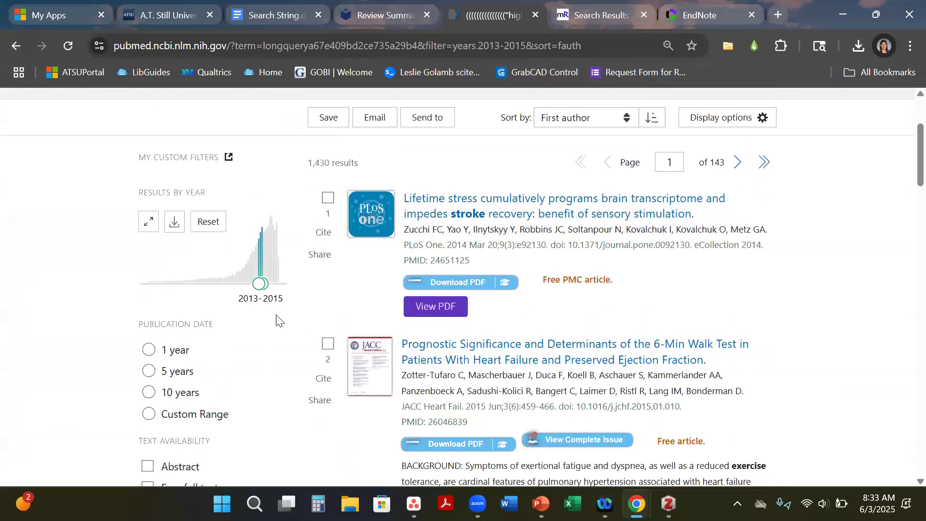
Step: Export all results of the 2013–2015 range to a citation manager file
scroll(422, 205, "up", 2)
left_click(425, 197)
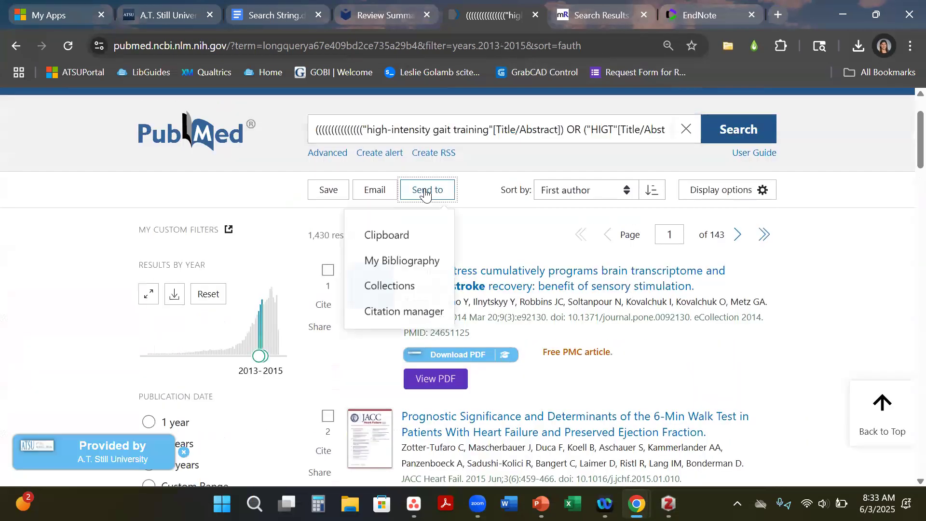
scroll(427, 222, "down", 2)
left_click(426, 242)
left_click(428, 210)
left_click(423, 255)
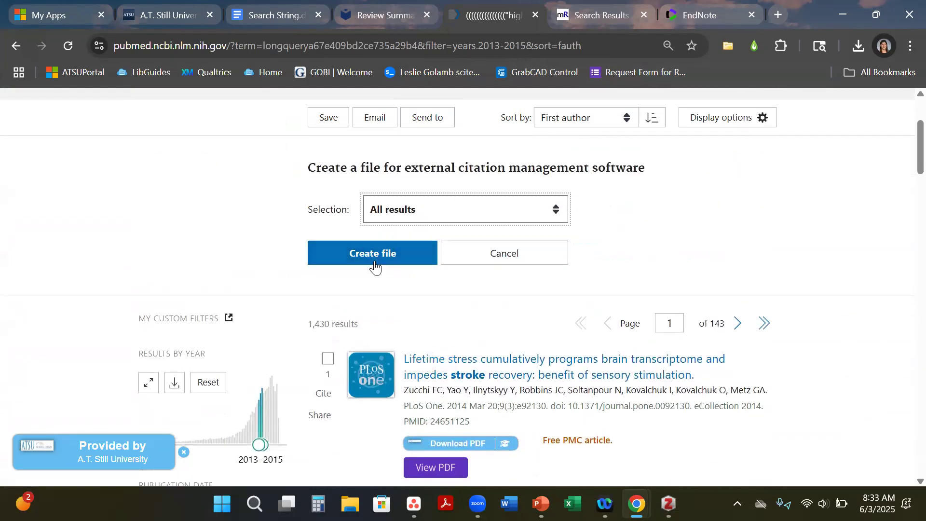
left_click(372, 252)
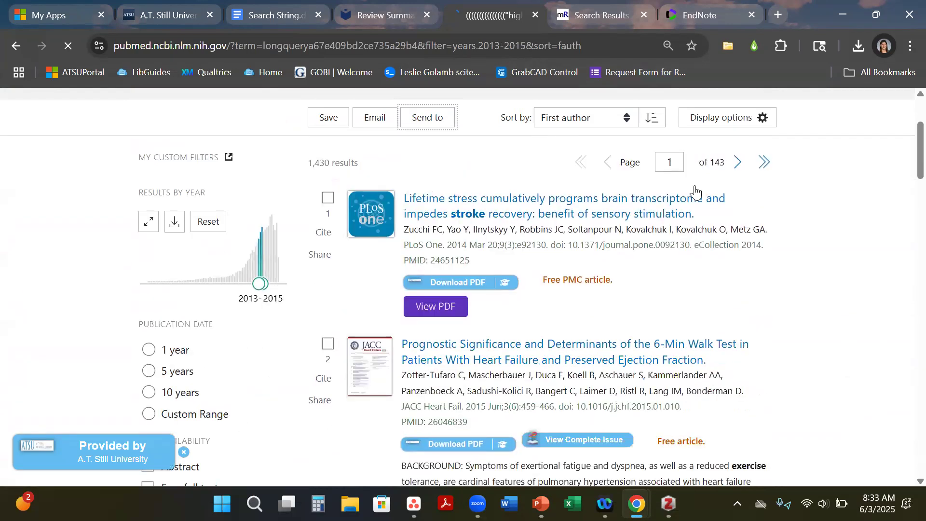
Step: Place the downloaded pubmed-high-inten-set (1).nbib in the Importing Articles desktop folder and return the browser to full size
double_click(796, 12)
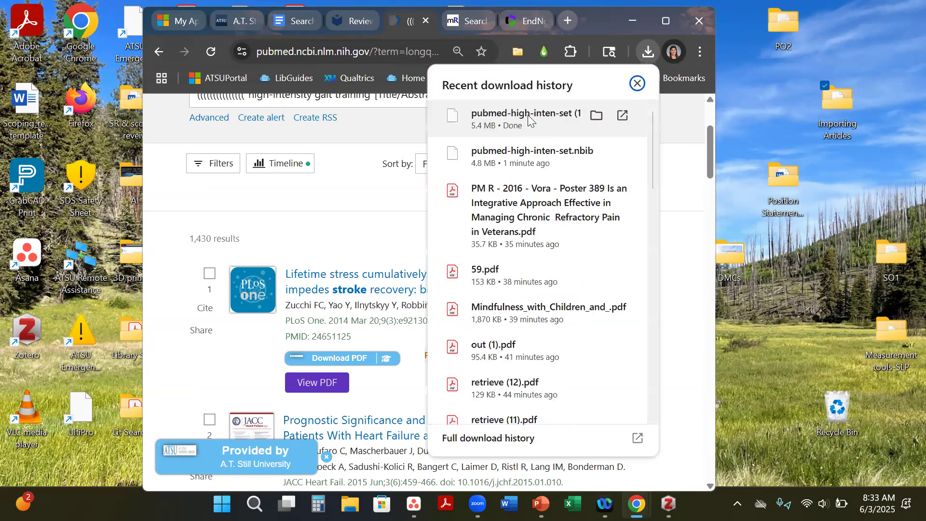
left_click(833, 101)
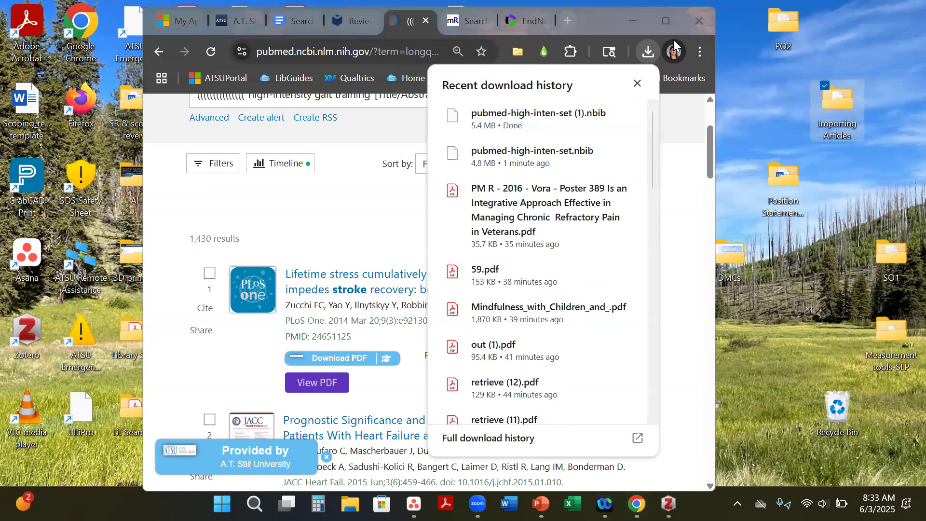
left_click(666, 21)
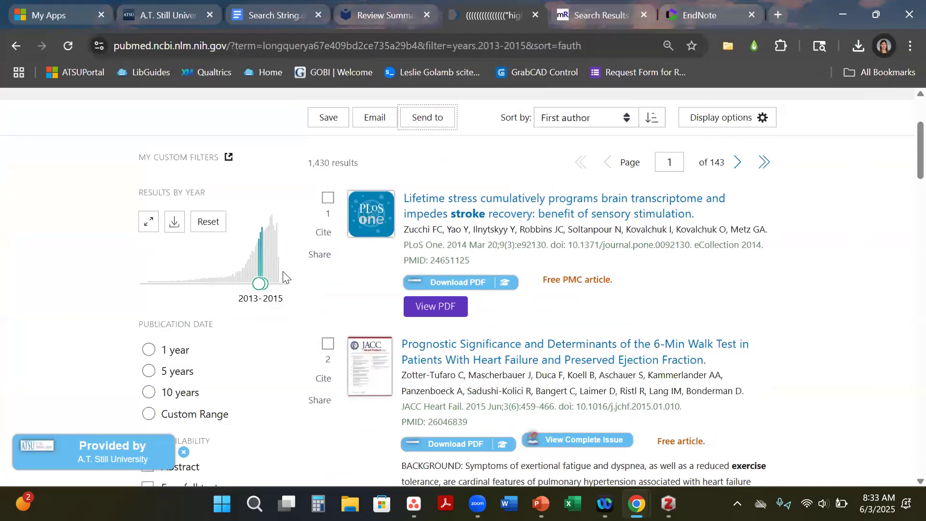
Step: Switch to EndNote and open the form for importing references
scroll(307, 264, "up", 1)
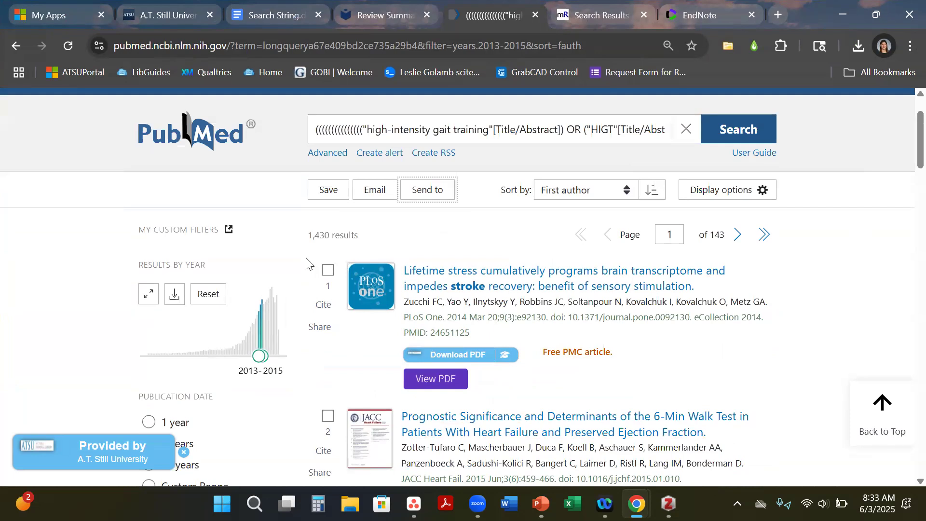
left_click(711, 10)
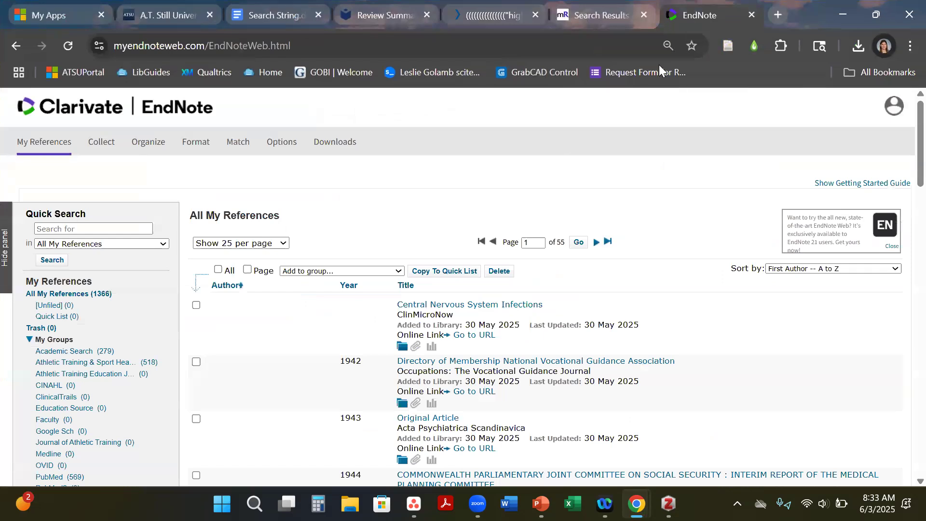
mouse_move(100, 147)
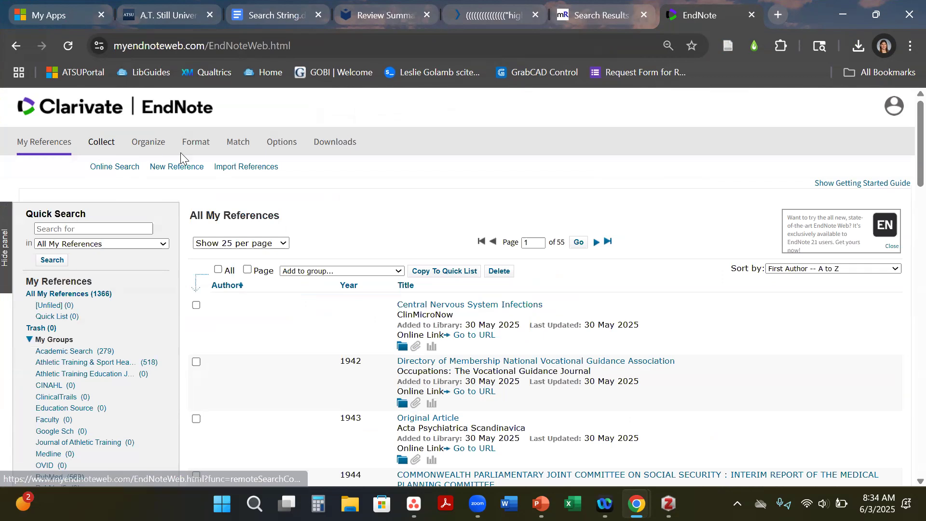
left_click(239, 168)
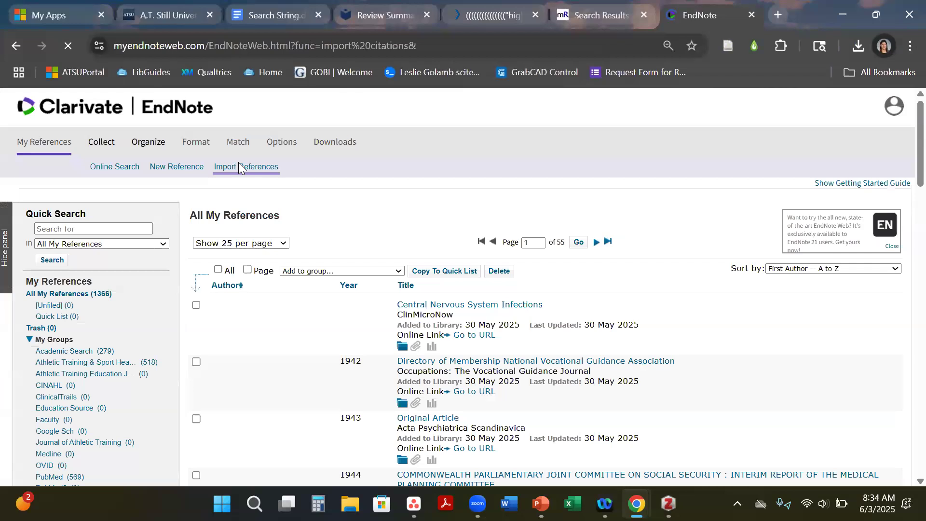
scroll(234, 180, "down", 1)
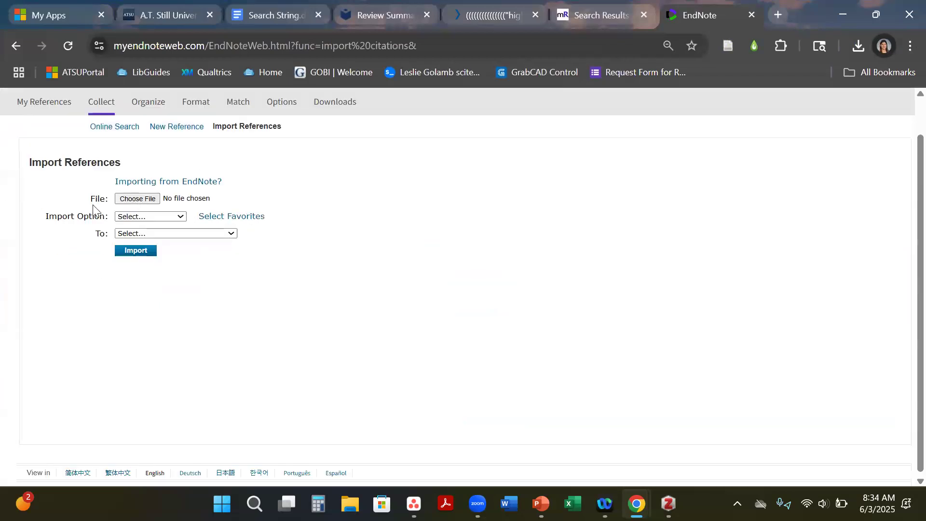
Step: Choose pubmed-high-inten-set.nbib from the Importing Articles desktop folder as the file to import
left_click(123, 199)
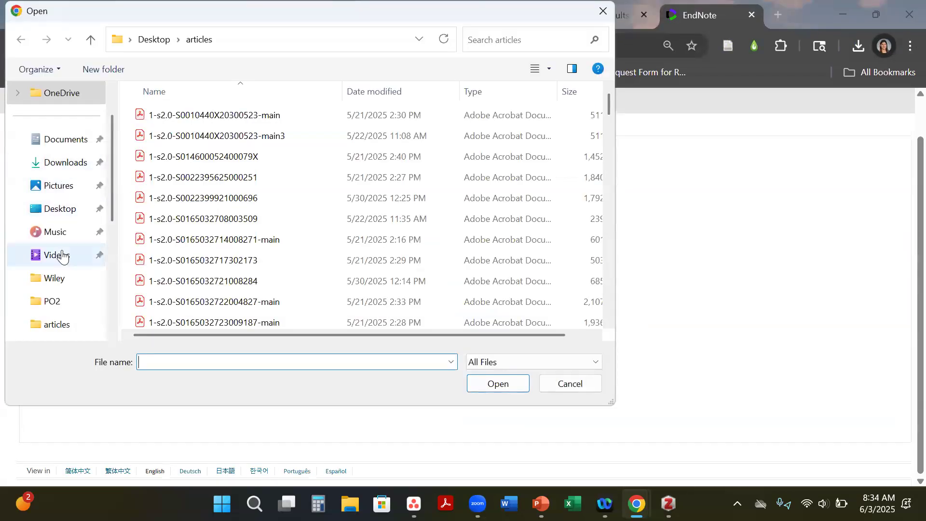
scroll(73, 257, "up", 2)
scroll(74, 256, "down", 3)
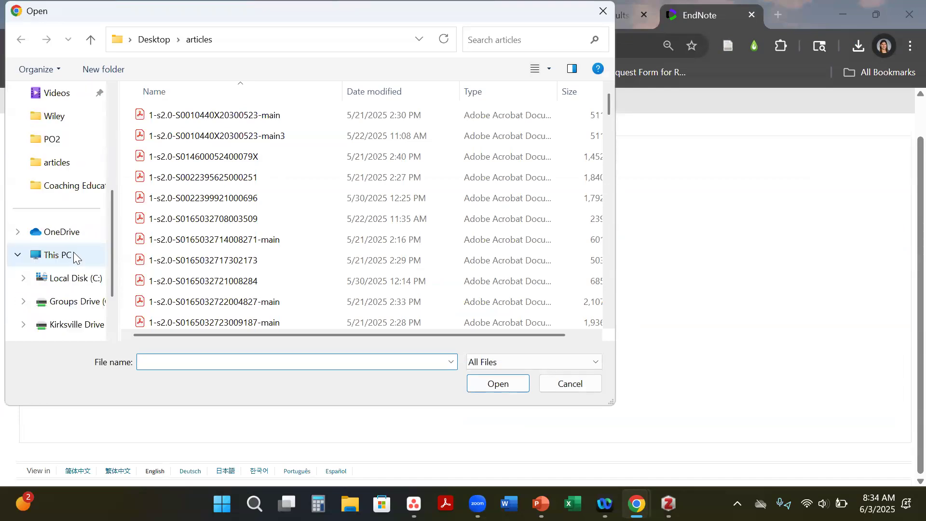
scroll(74, 251, "up", 3)
left_click(77, 257)
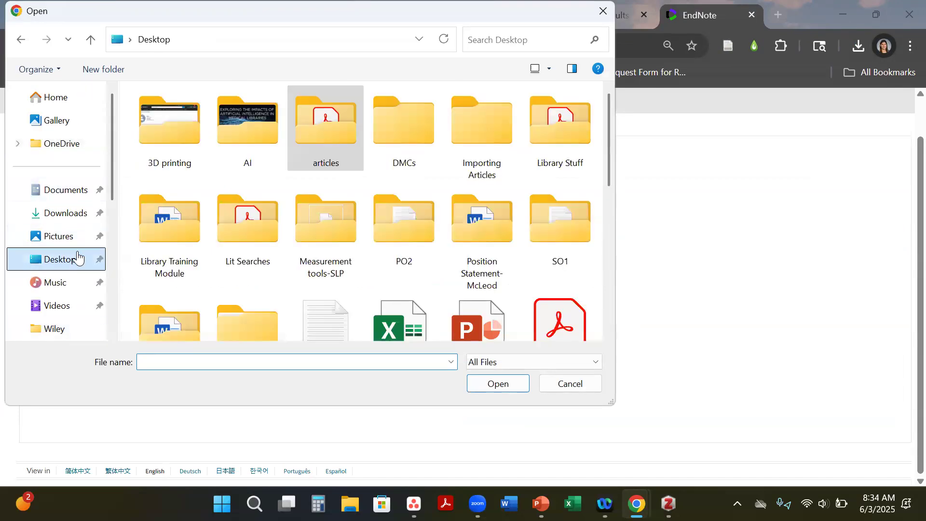
double_click(486, 131)
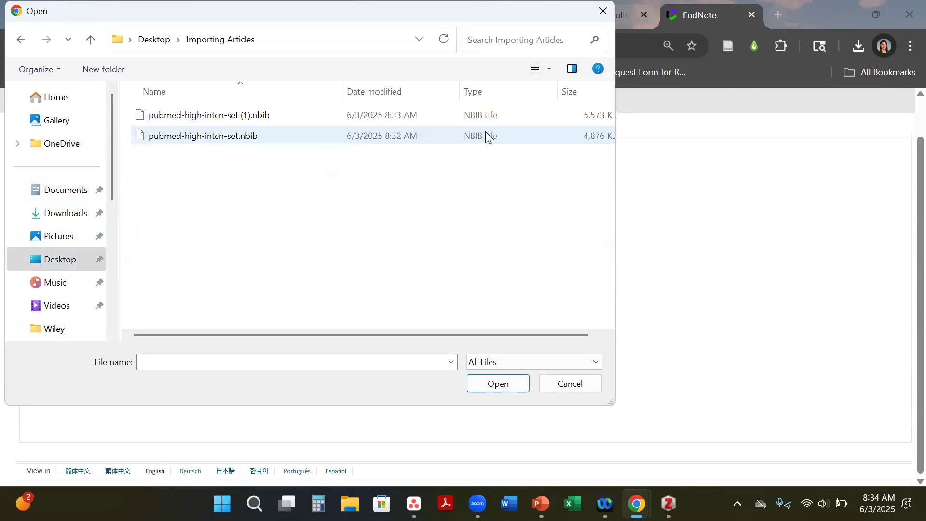
left_click(217, 135)
left_click(511, 386)
Step: Import the chosen file with the PubMed (NLM) import option into the ClinicalTrails group
left_click(154, 215)
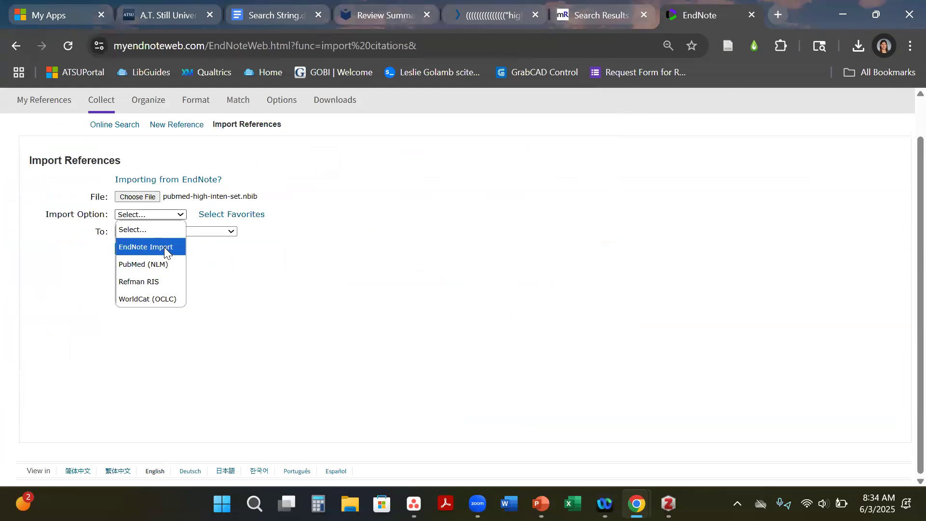
left_click(169, 264)
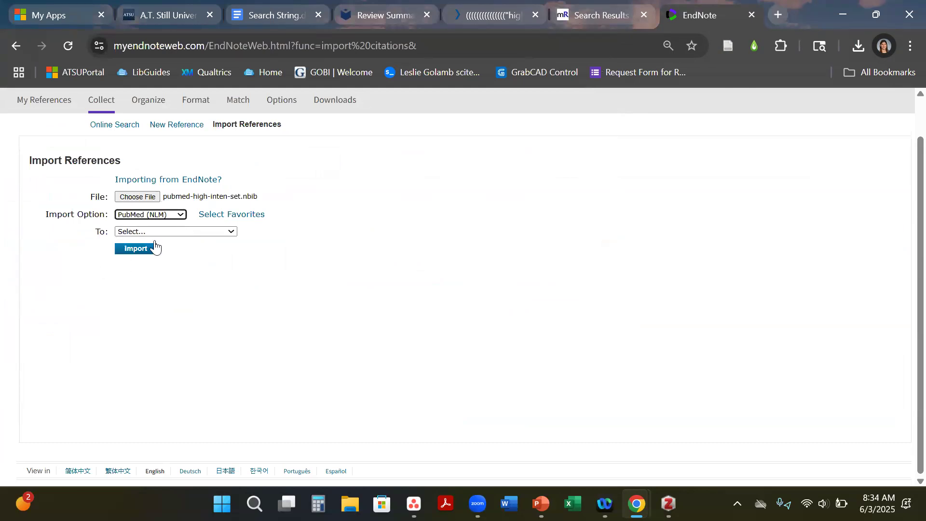
left_click(167, 232)
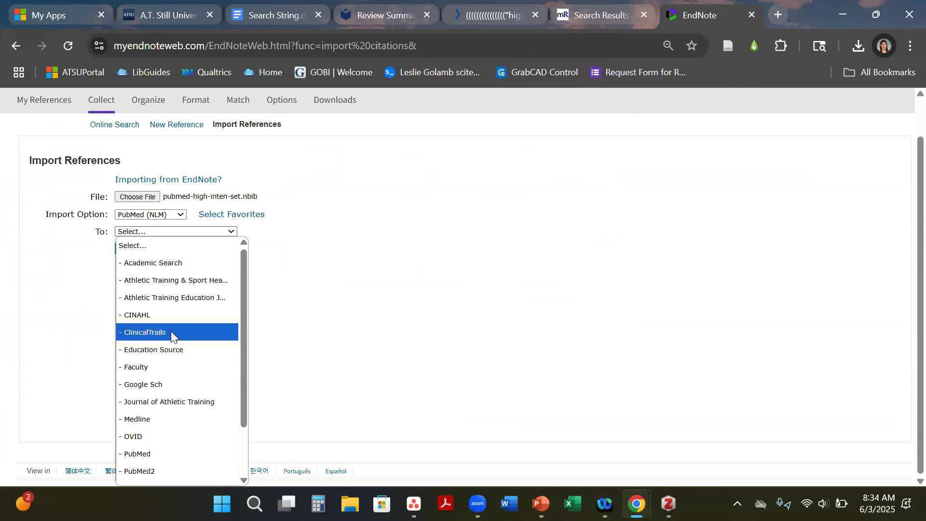
scroll(170, 330, "down", 2)
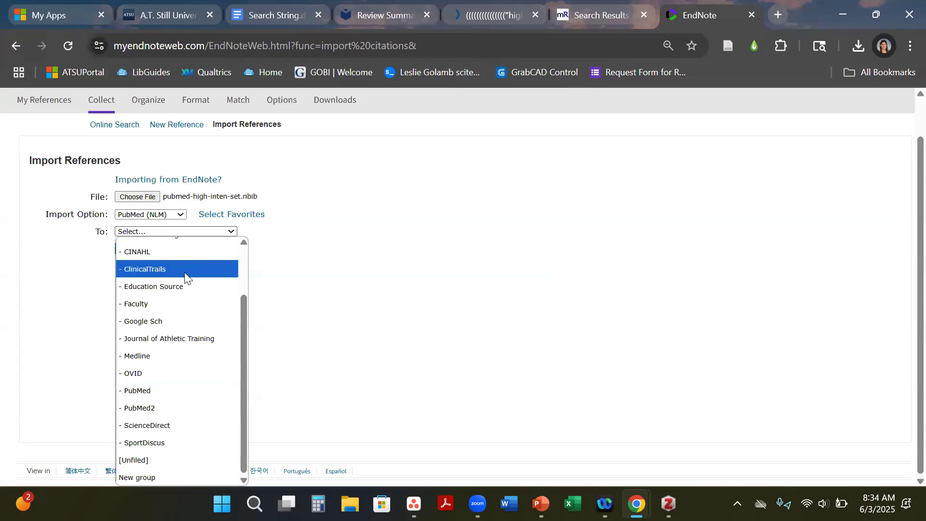
left_click(141, 268)
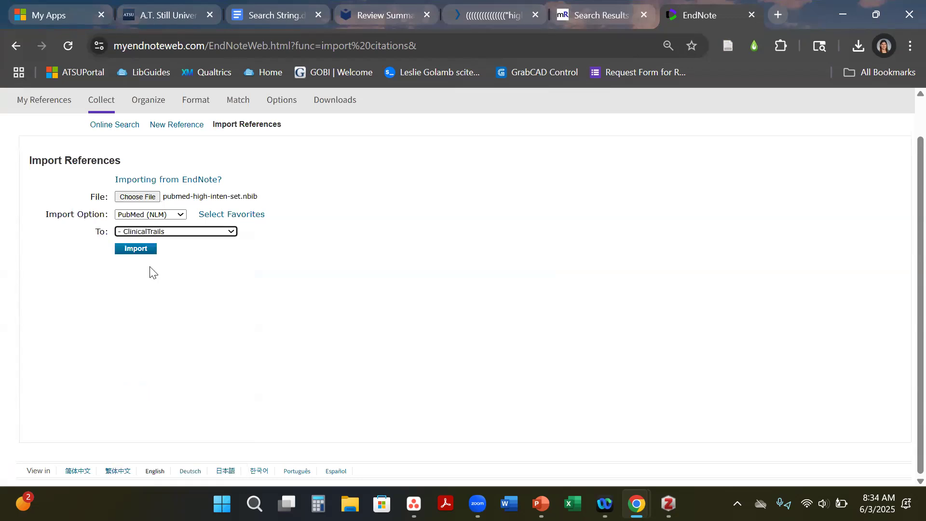
left_click(139, 250)
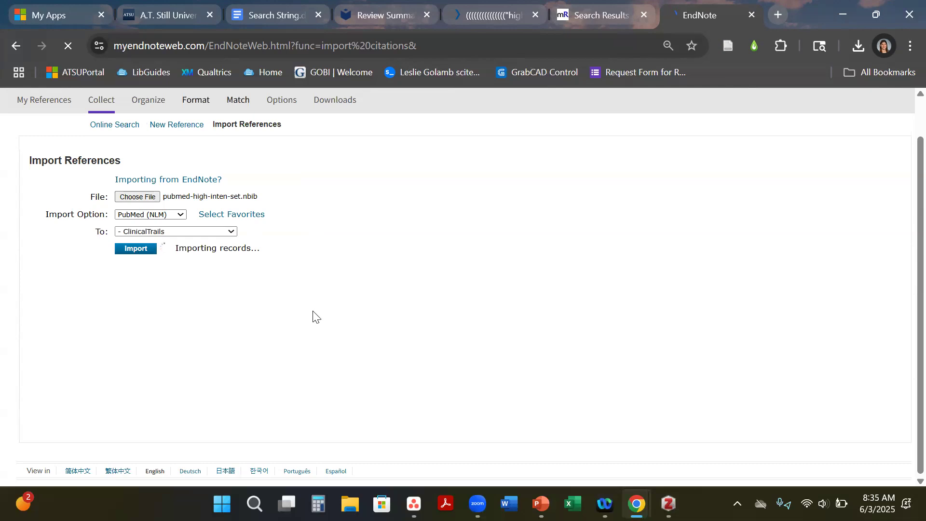
Step: Copy the complete CINHAL search string, below its 2005 to present note, from the Search String document
left_click(281, 8)
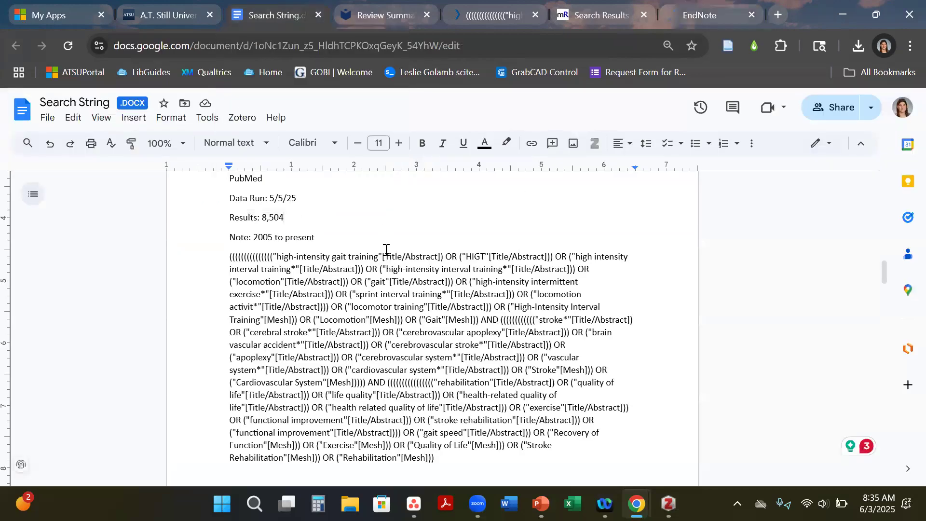
scroll(384, 248, "down", 10)
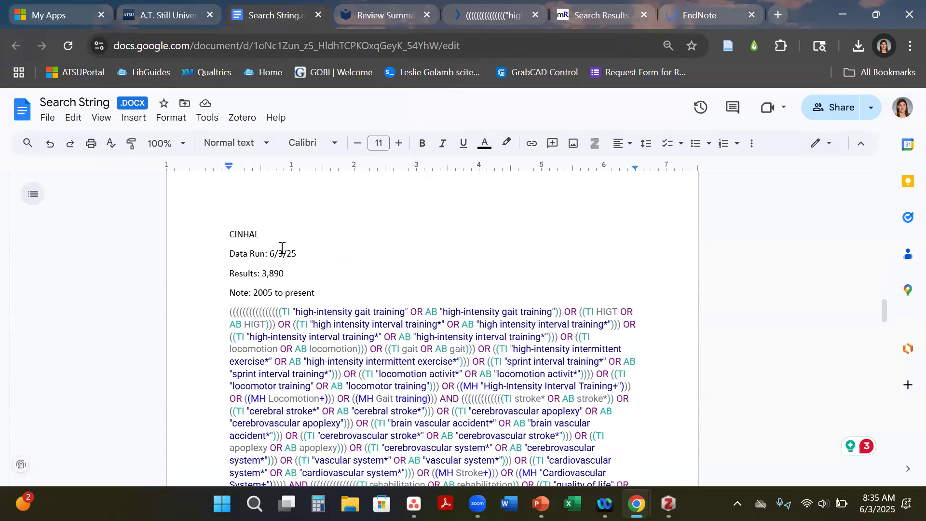
scroll(281, 248, "down", 3)
scroll(640, 425, "down", 6)
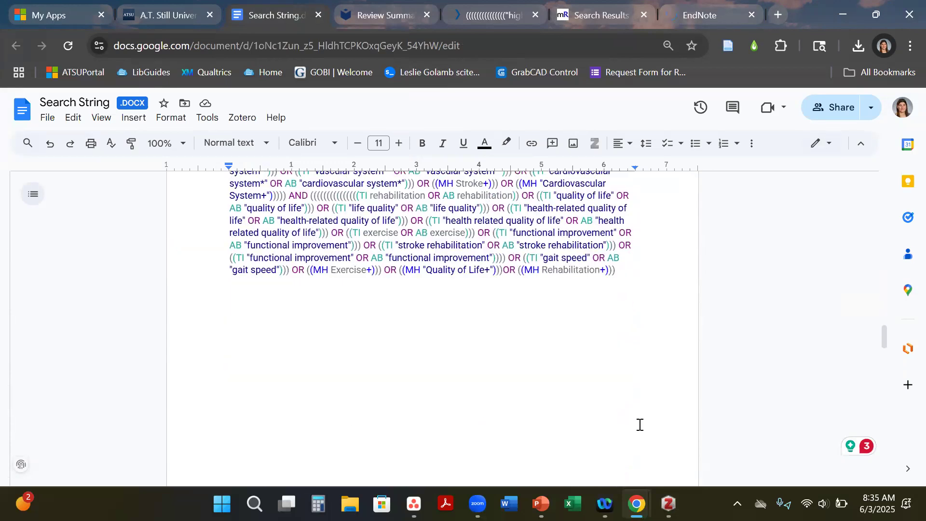
scroll(640, 424, "up", 6)
left_click_drag(616, 410, 422, 373)
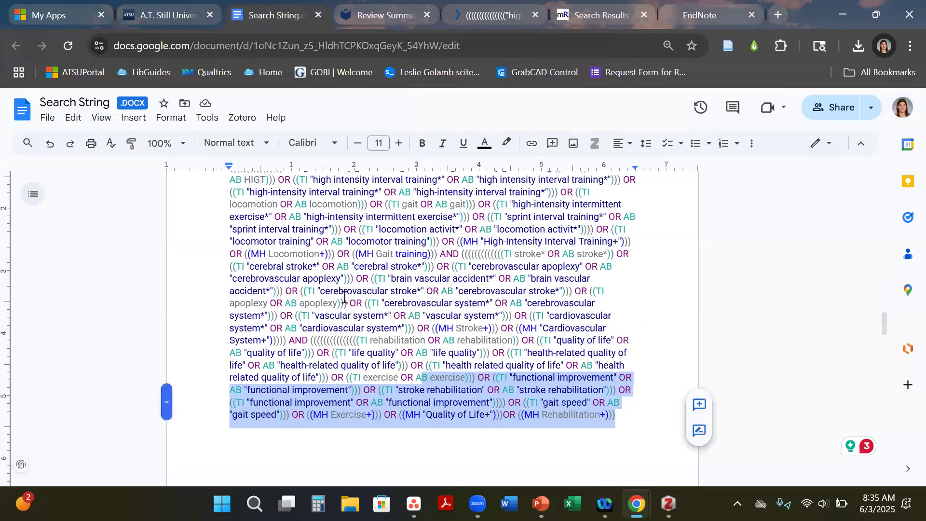
left_click_drag(343, 293, 230, 313)
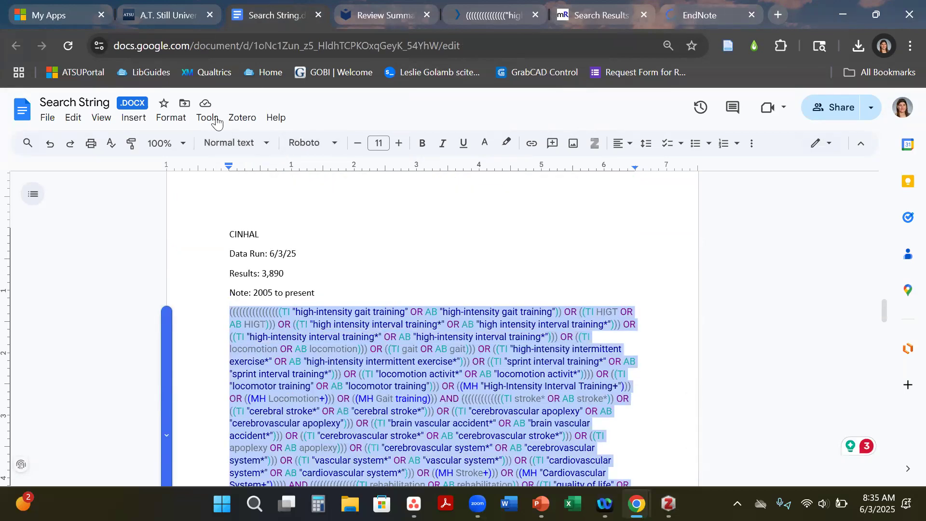
Step: Open CINAHL Plus with Full Text from the C section of the ATSU library's A-Z database list
left_click(180, 12)
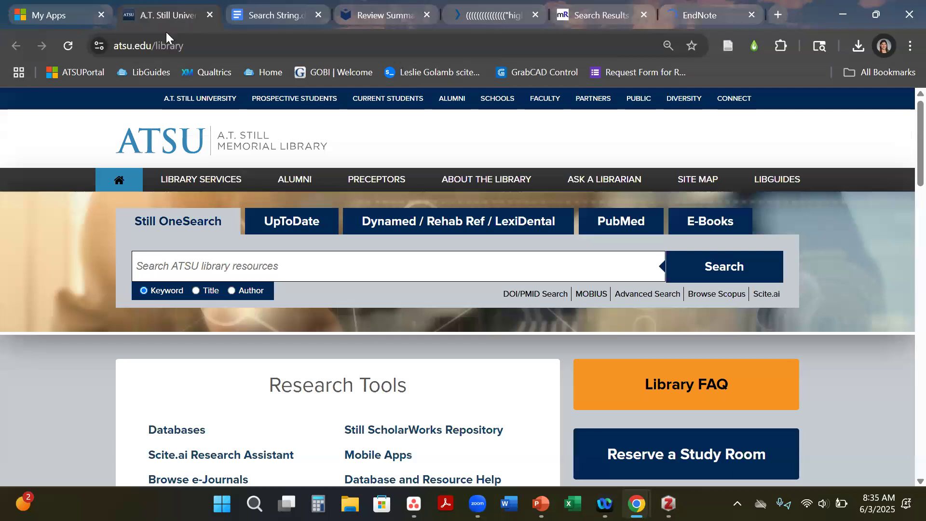
left_click(54, 14)
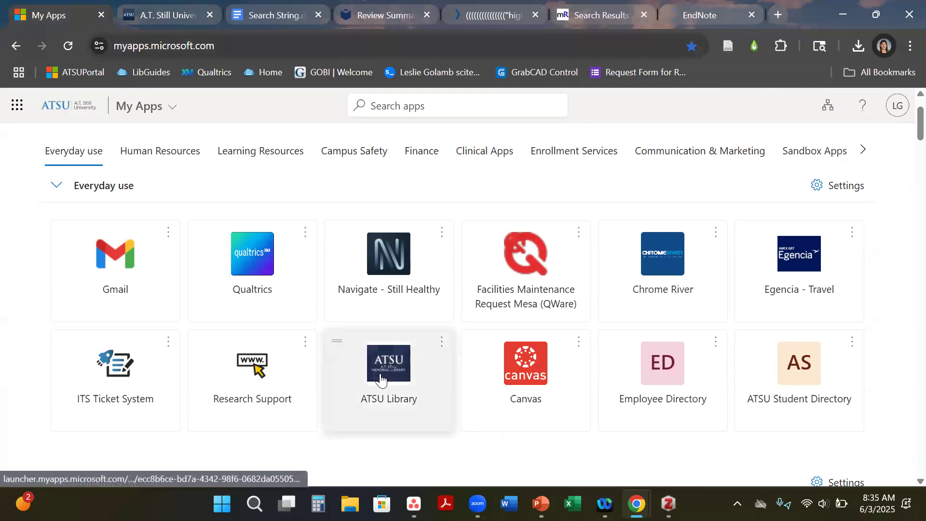
left_click(167, 11)
scroll(184, 261, "down", 3)
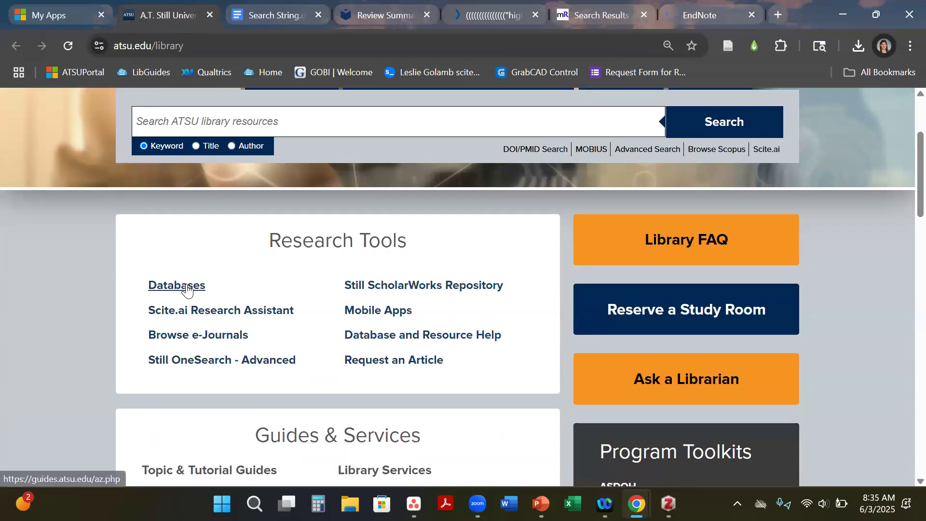
left_click(188, 287)
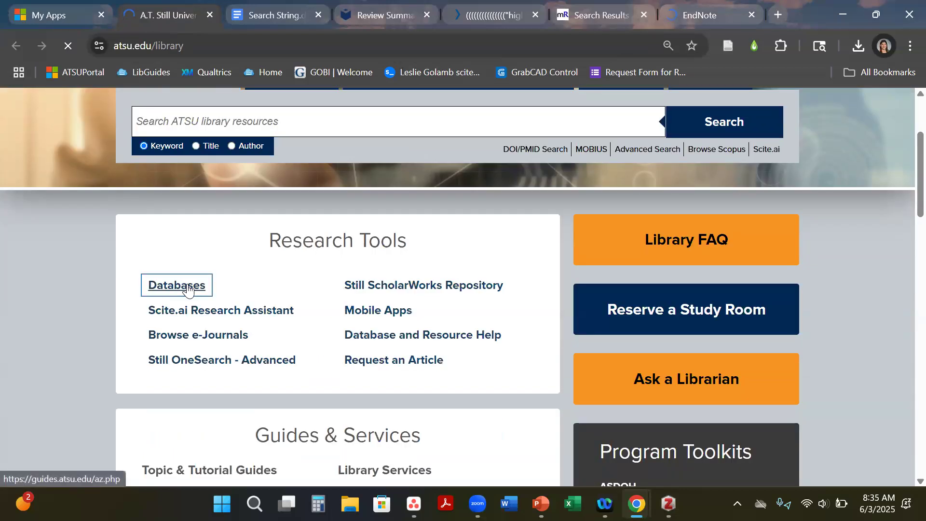
scroll(285, 257, "down", 5)
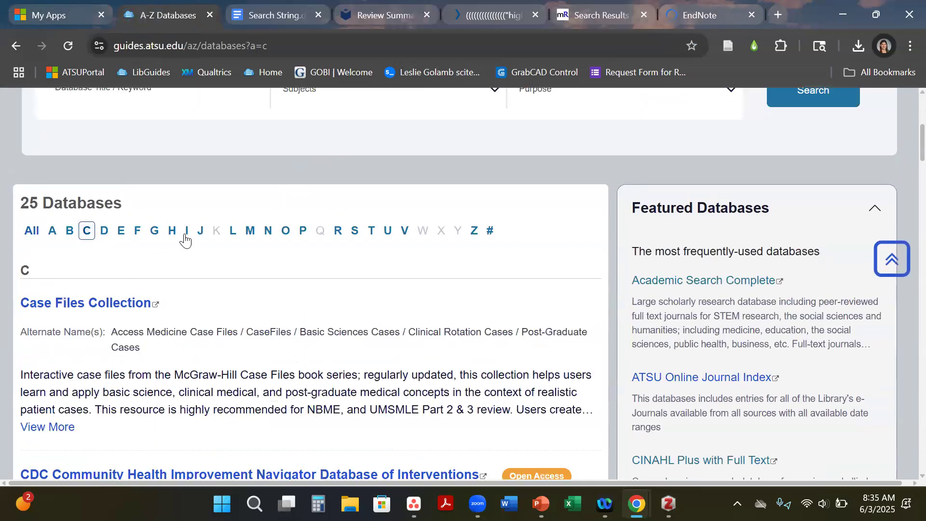
scroll(185, 236, "down", 8)
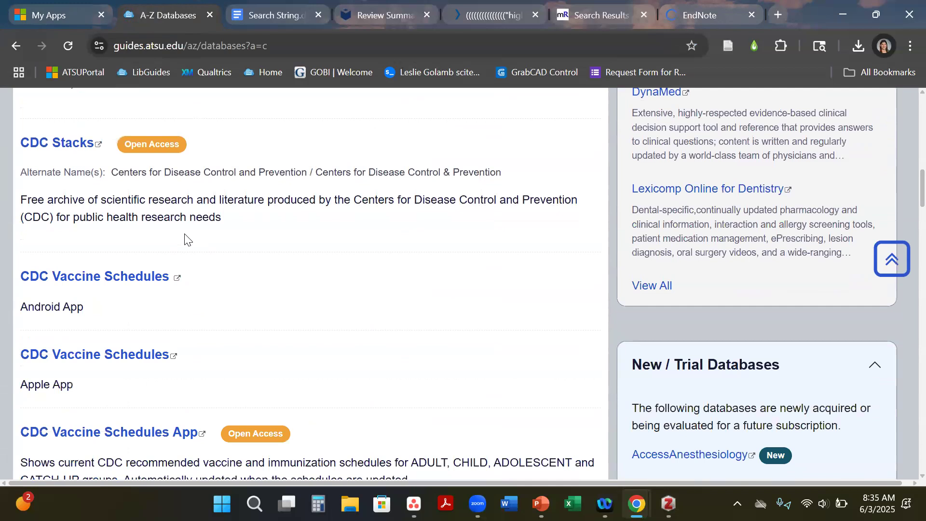
scroll(185, 237, "down", 12)
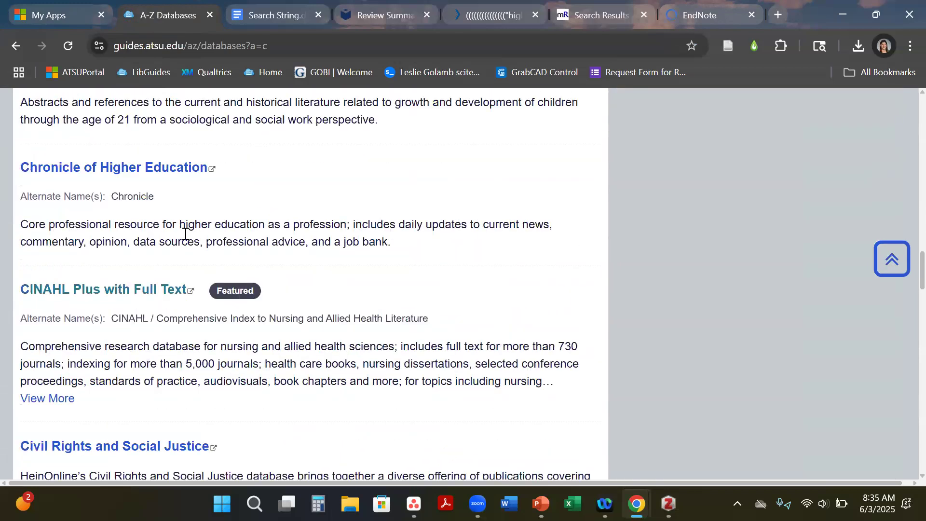
scroll(185, 233, "down", 2)
left_click(134, 215)
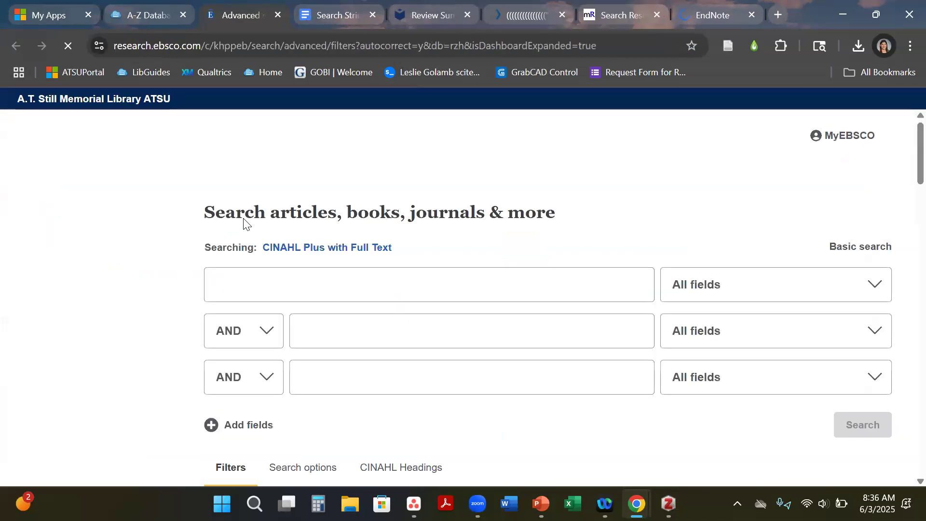
Step: Paste the copied search string into the first search field and turn off the Apply related words and Apply equivalent subjects expanders
scroll(247, 216, "down", 1)
key("ctrl+v")
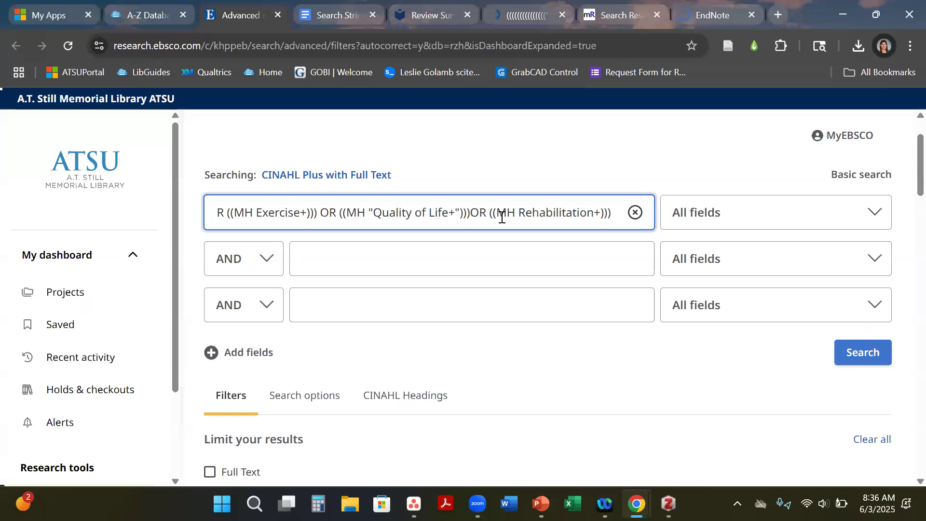
scroll(502, 217, "down", 3)
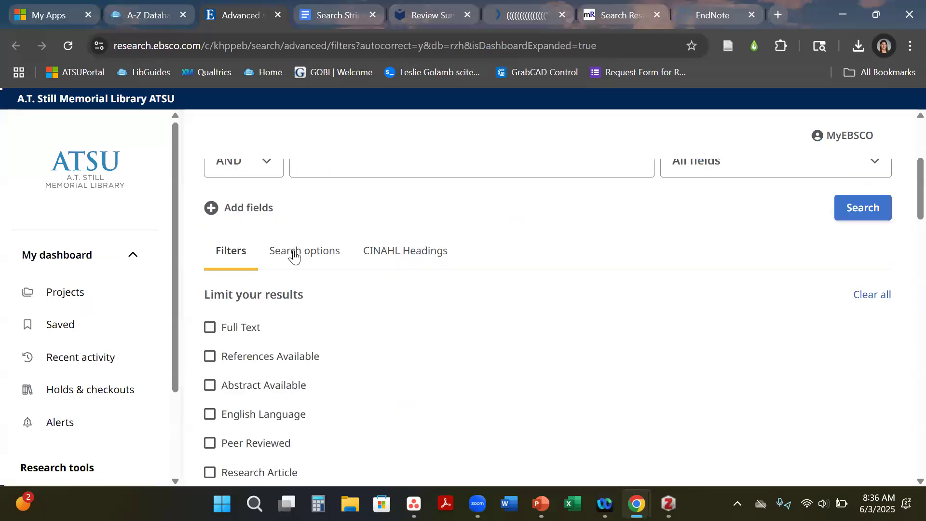
left_click(295, 251)
scroll(308, 246, "down", 6)
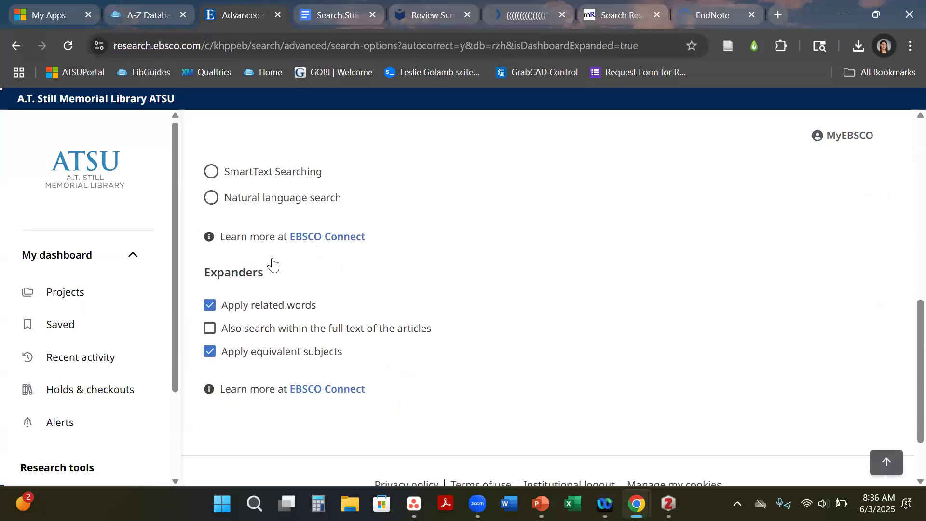
left_click(231, 266)
left_click(276, 309)
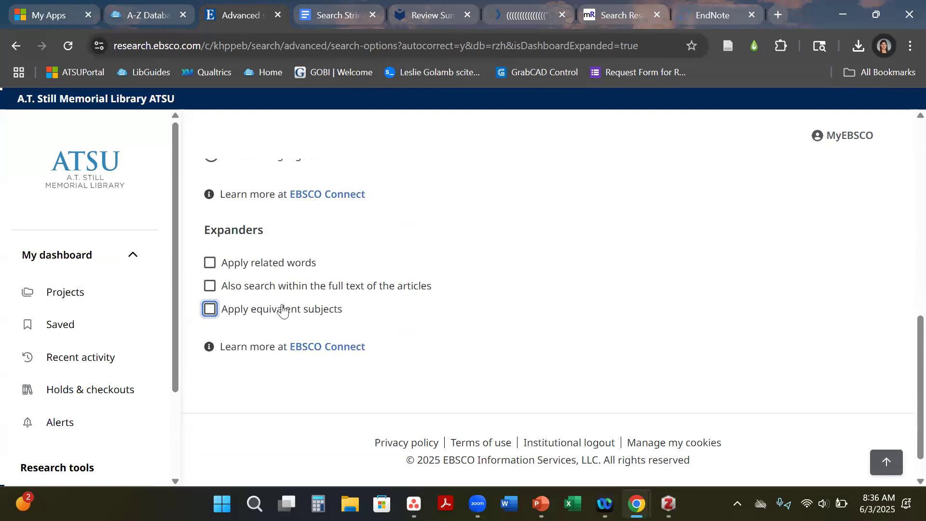
Step: Run the search and limit the CINAHL results to a custom publication date range from 01/01/2005 to 12/31/2025
scroll(477, 290, "up", 8)
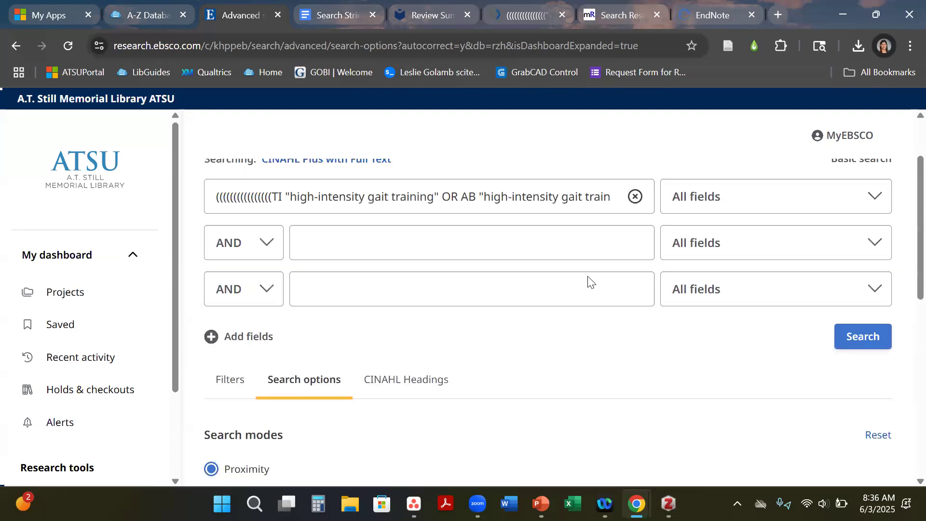
left_click(868, 360)
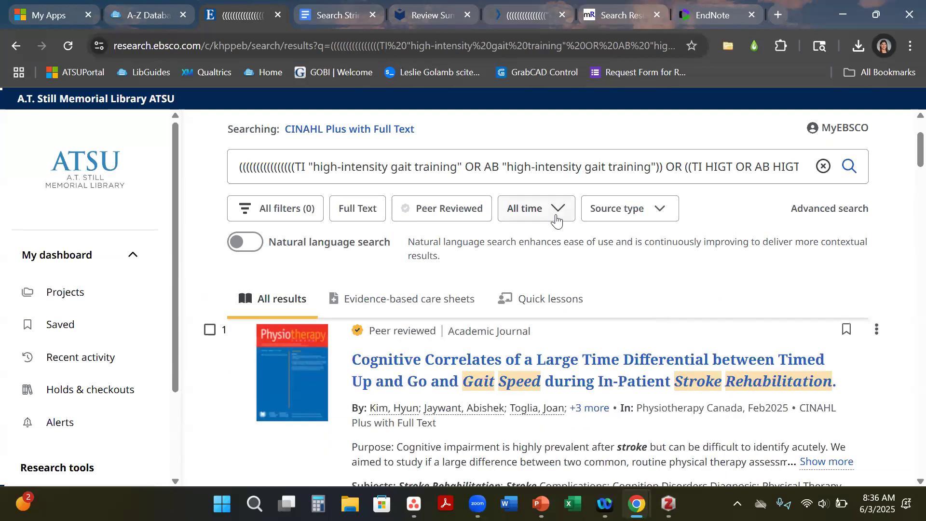
left_click(273, 212)
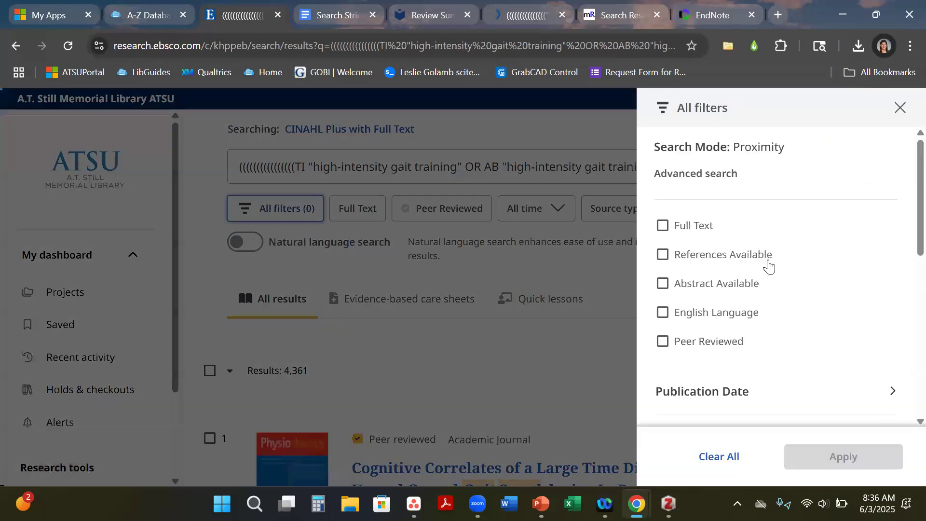
scroll(768, 264, "down", 3)
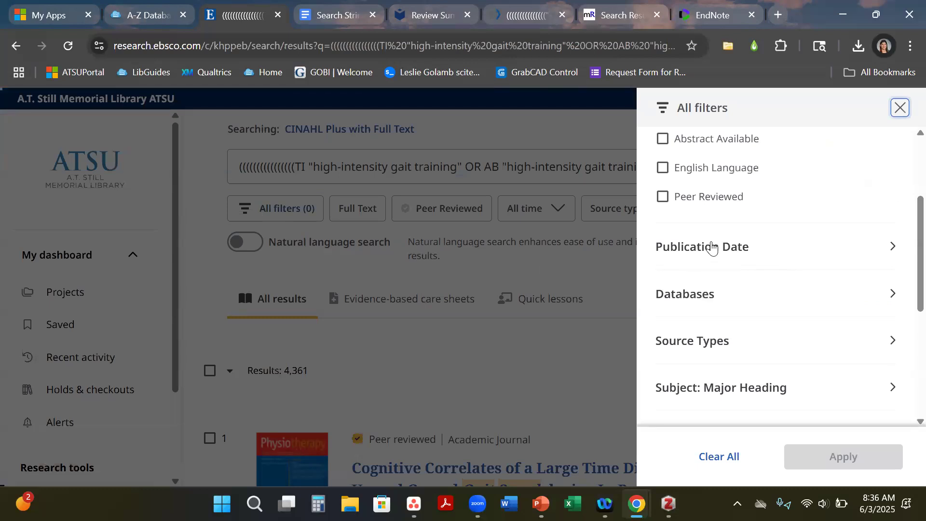
left_click(745, 255)
scroll(740, 258, "down", 2)
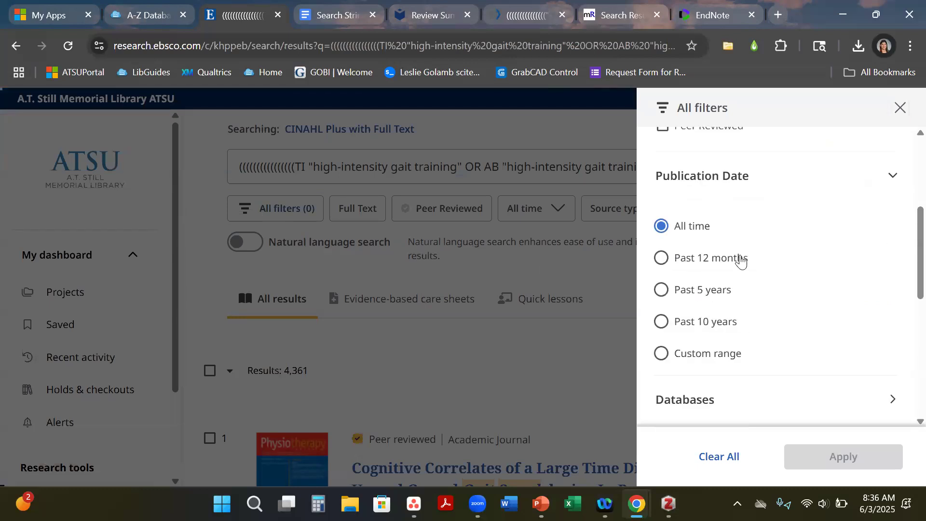
scroll(741, 261, "down", 1)
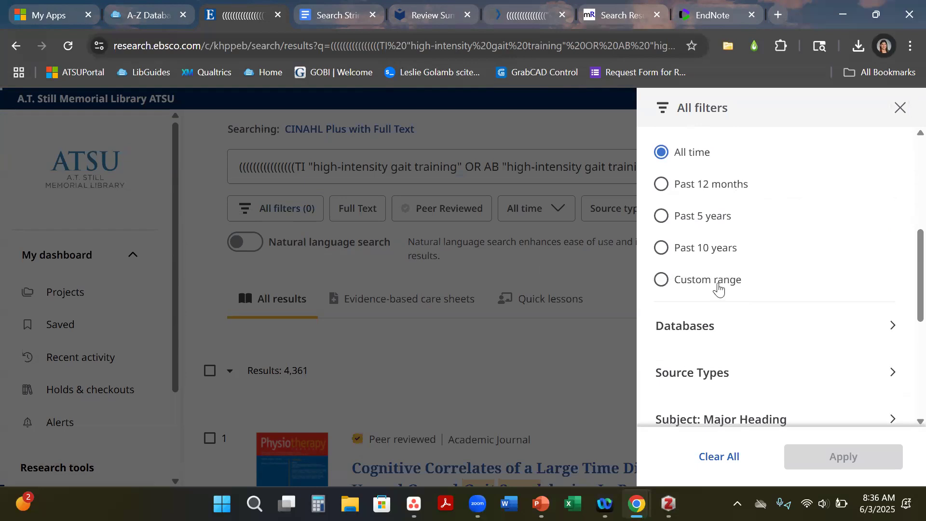
left_click(719, 281)
left_click(665, 314)
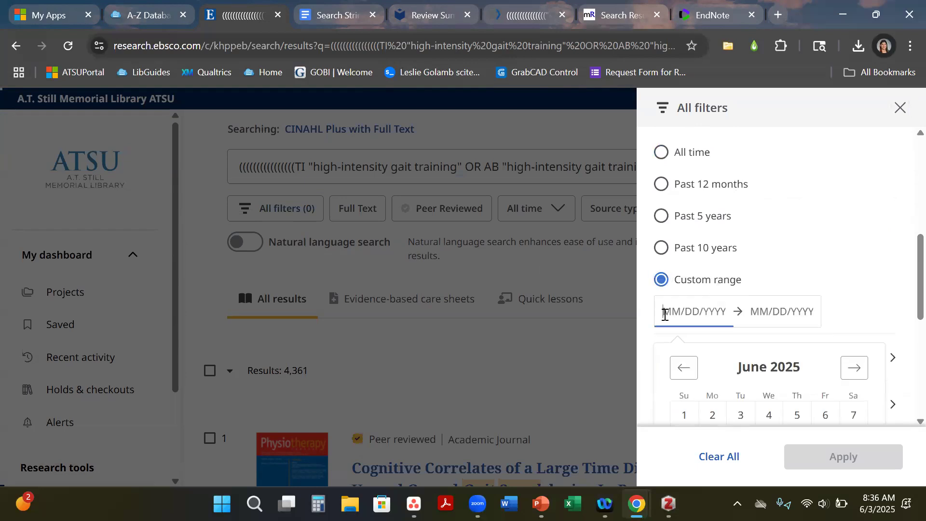
type("01/01/2005 → ")
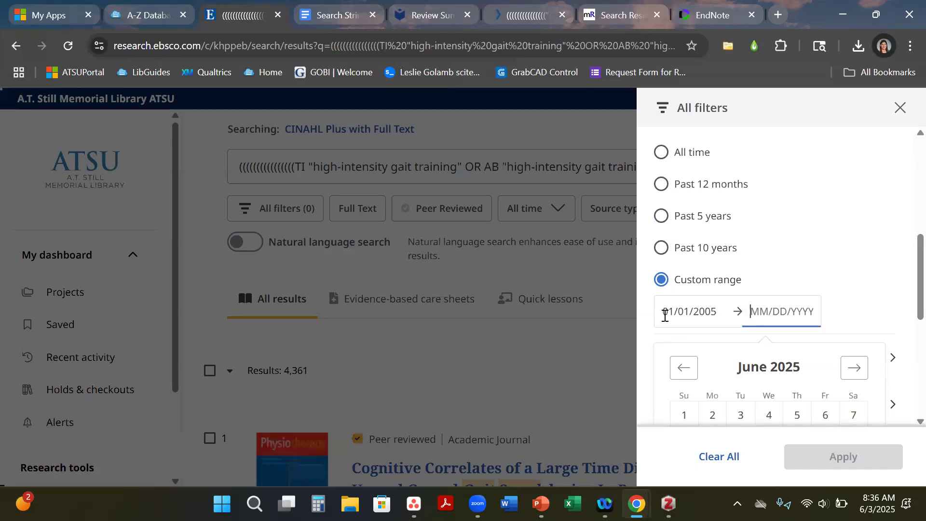
type("12/31/2025")
left_click(813, 449)
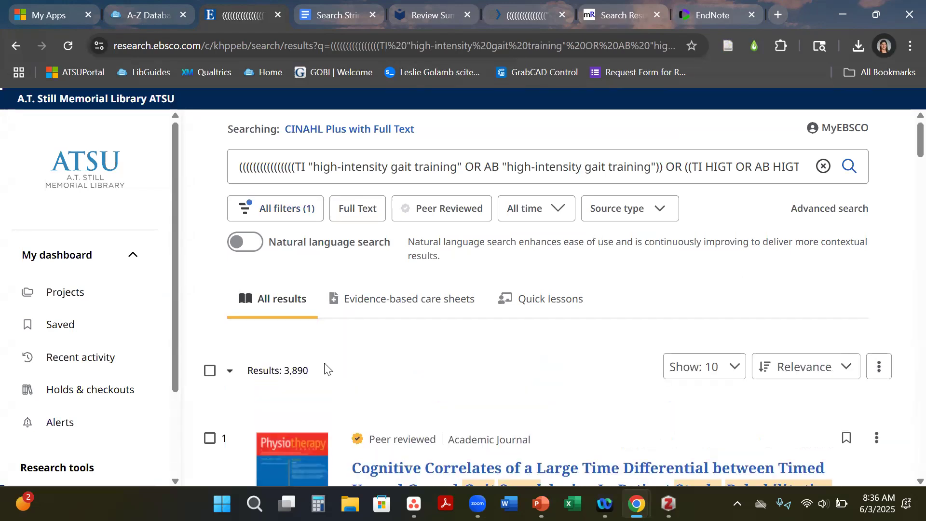
Step: Compare the CINAHL result count with the figure recorded under CINHAL in the Search String document
left_click_drag(314, 374, 280, 372)
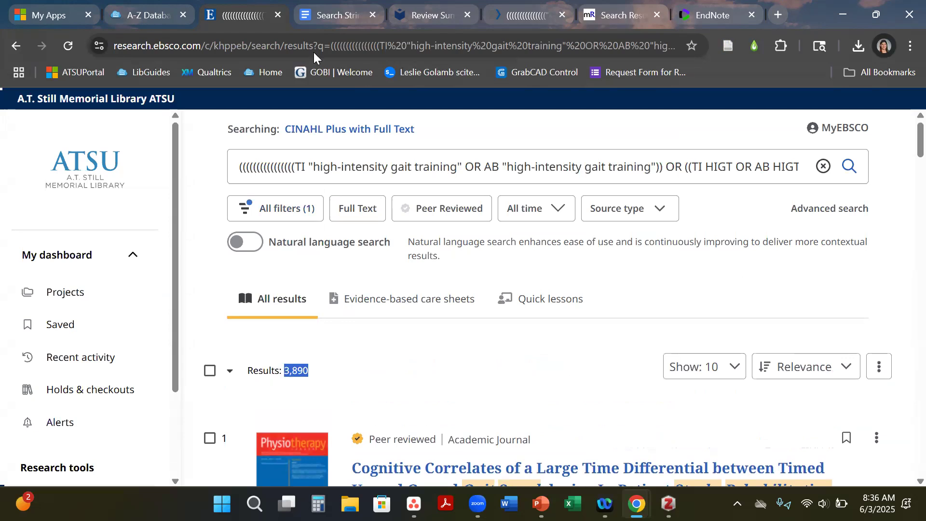
left_click(327, 16)
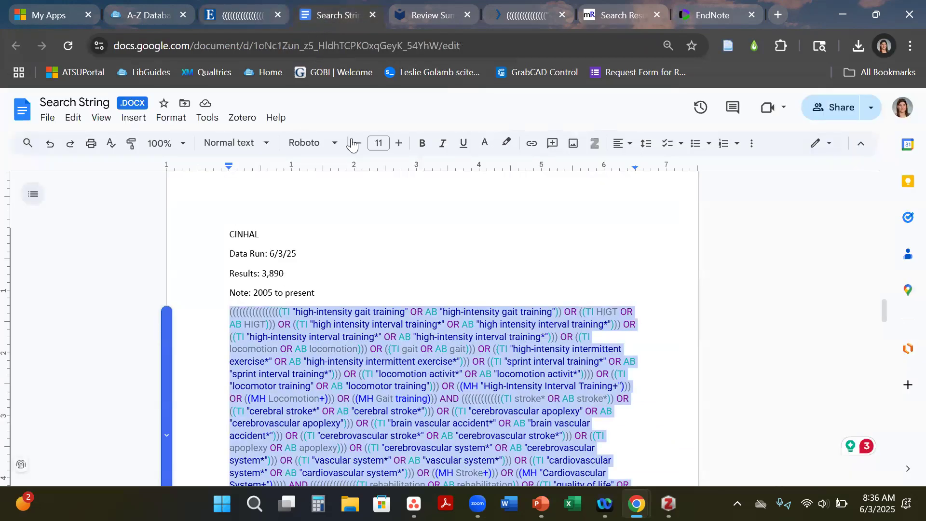
left_click(285, 274)
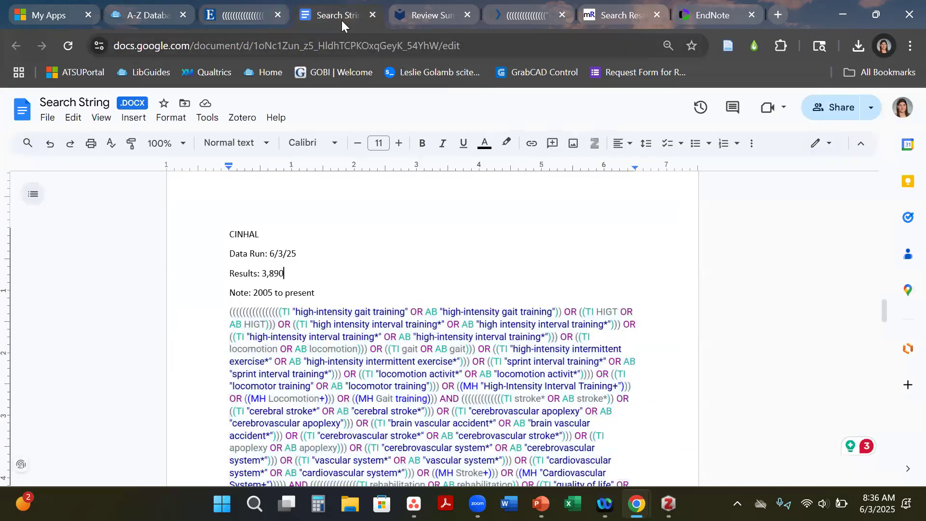
Step: Start the export of all CINAHL results (up to 25,000) and sign in to the MyEBSCO account
left_click(254, 22)
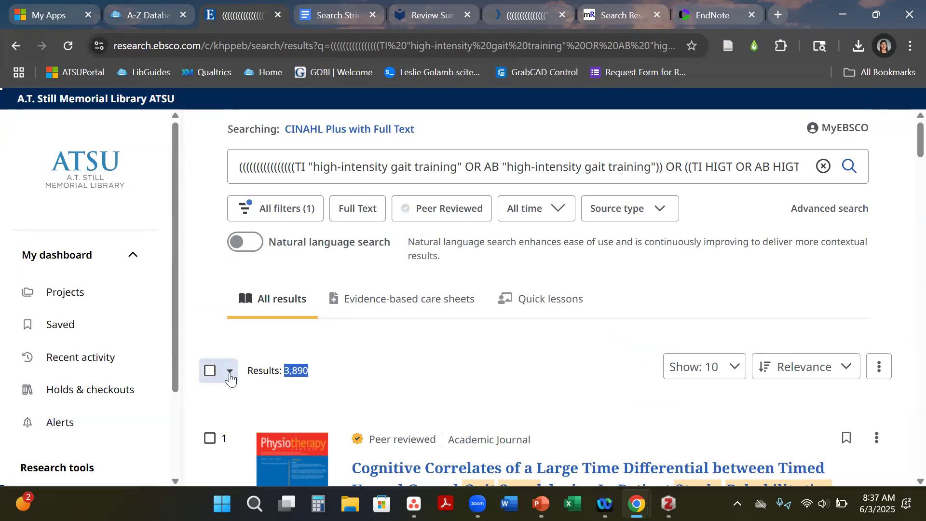
left_click(230, 372)
scroll(238, 388, "down", 2)
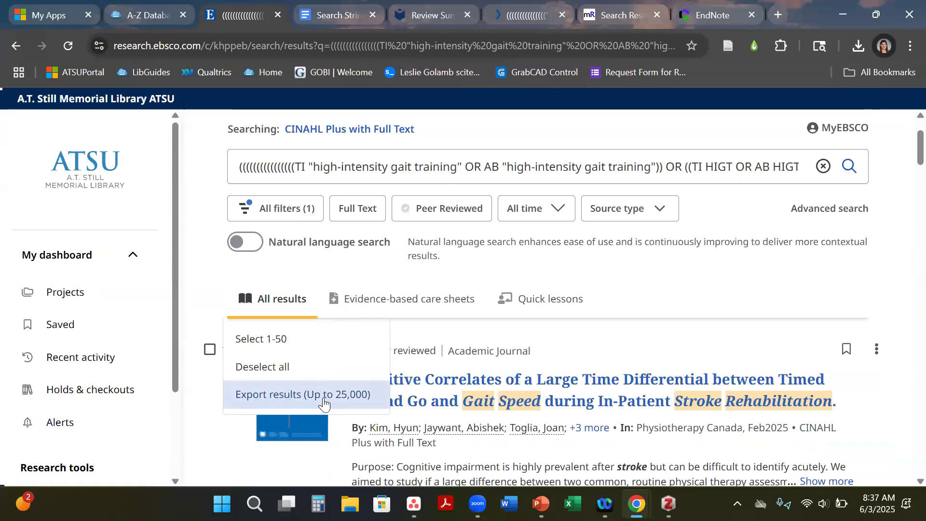
left_click(326, 398)
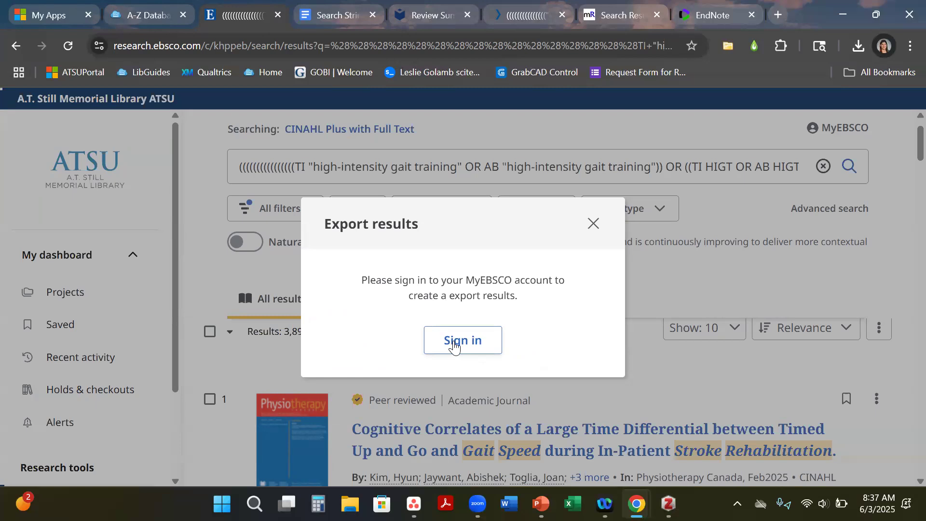
left_click(454, 344)
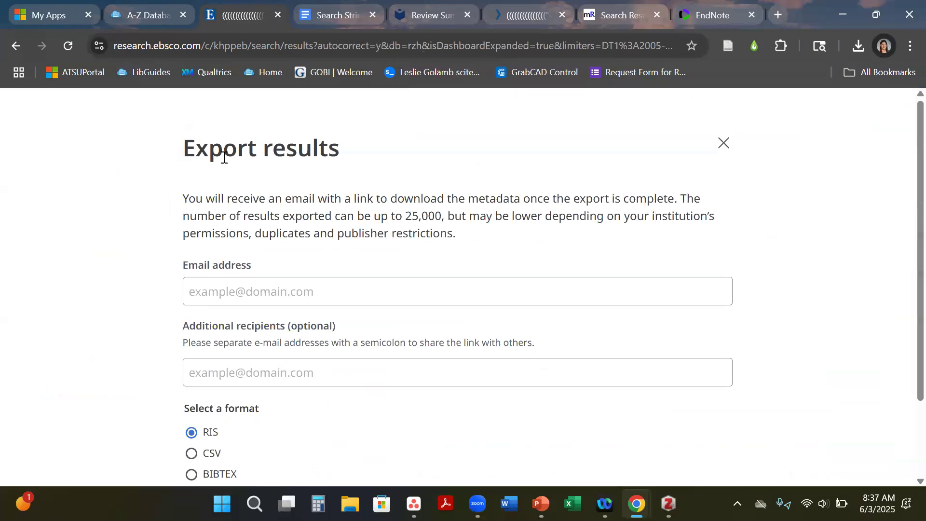
Step: Request the export in RIS format with the download link sent to the account holder's e-mail address, and close the confirmation
left_click(266, 294)
left_click(294, 328)
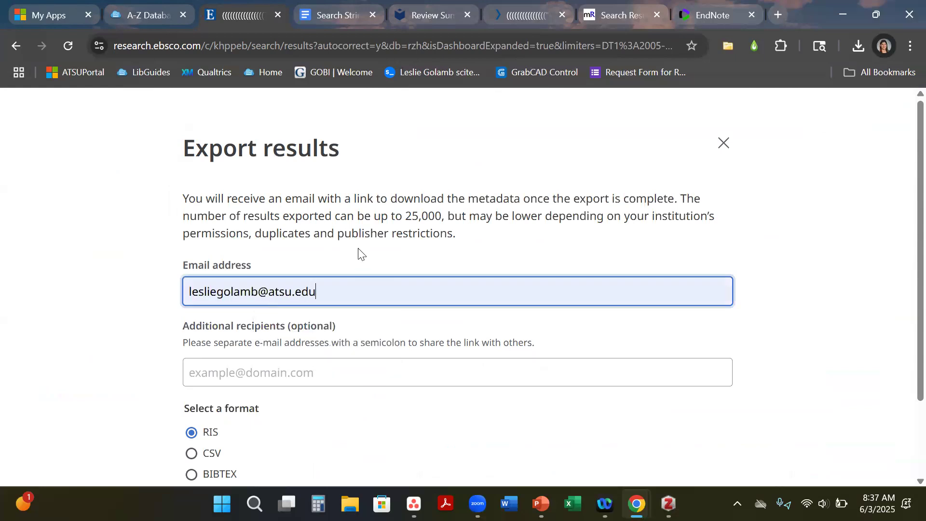
scroll(337, 270, "down", 2)
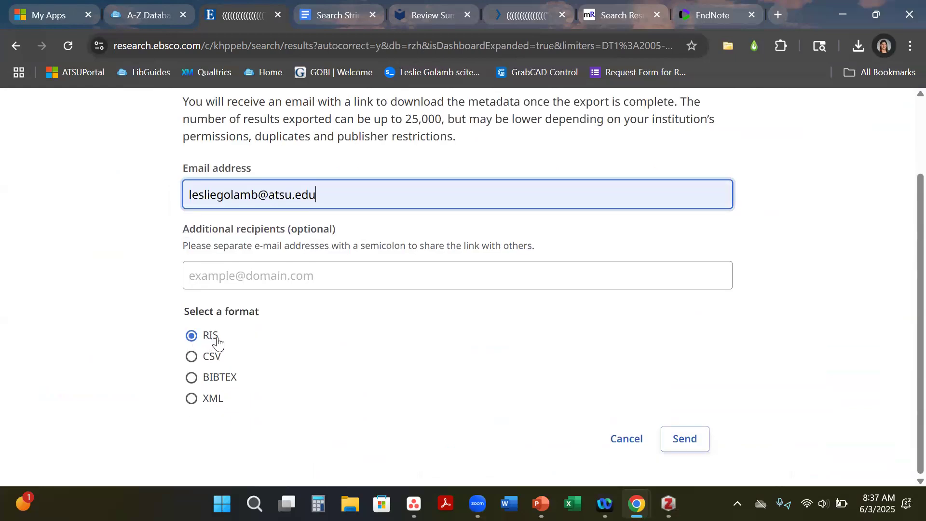
left_click(676, 450)
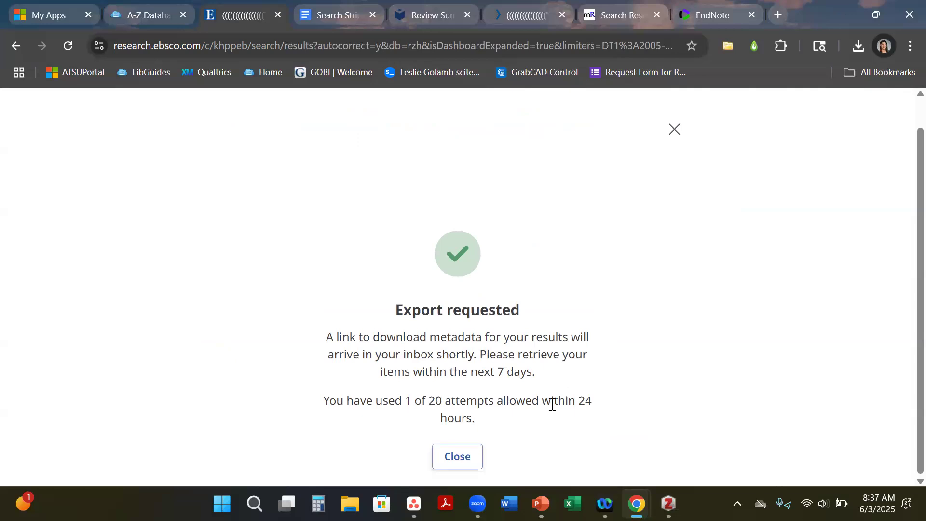
left_click_drag(560, 407, 589, 421)
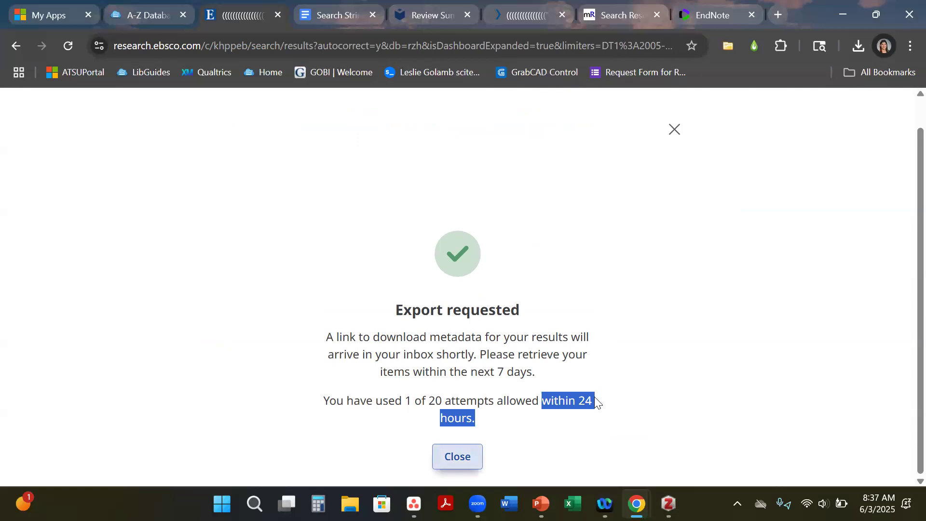
left_click(457, 457)
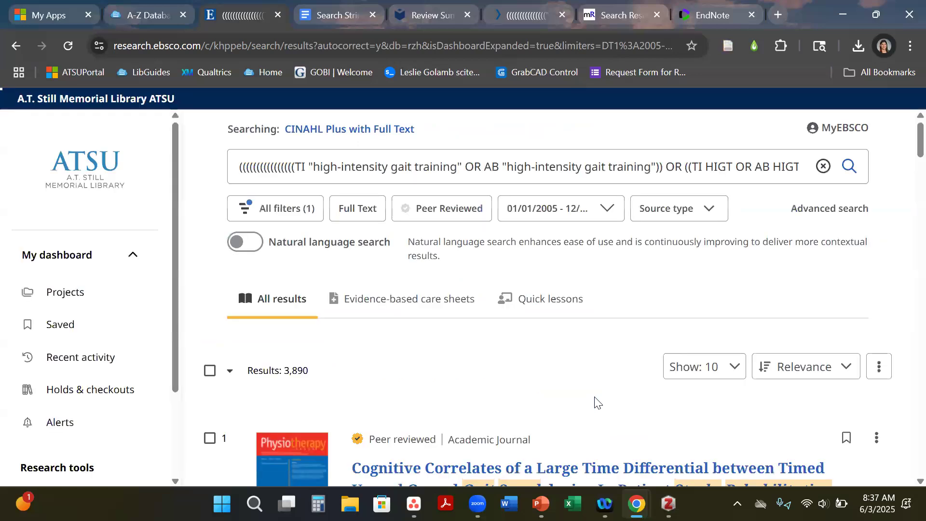
Step: Switch to EndNote and check the ClinicalTrails import message and the group's reference count in My References
left_click(712, 16)
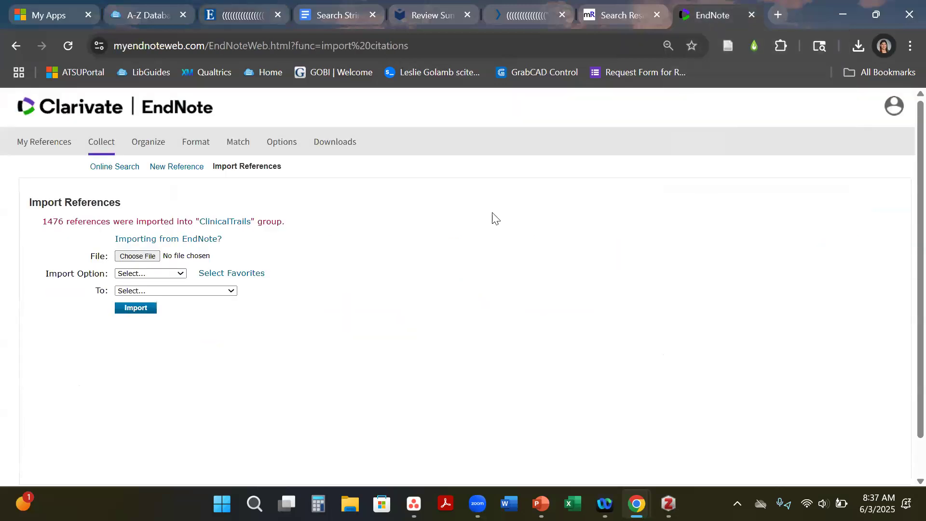
left_click_drag(36, 220, 283, 224)
left_click(336, 243)
left_click(44, 145)
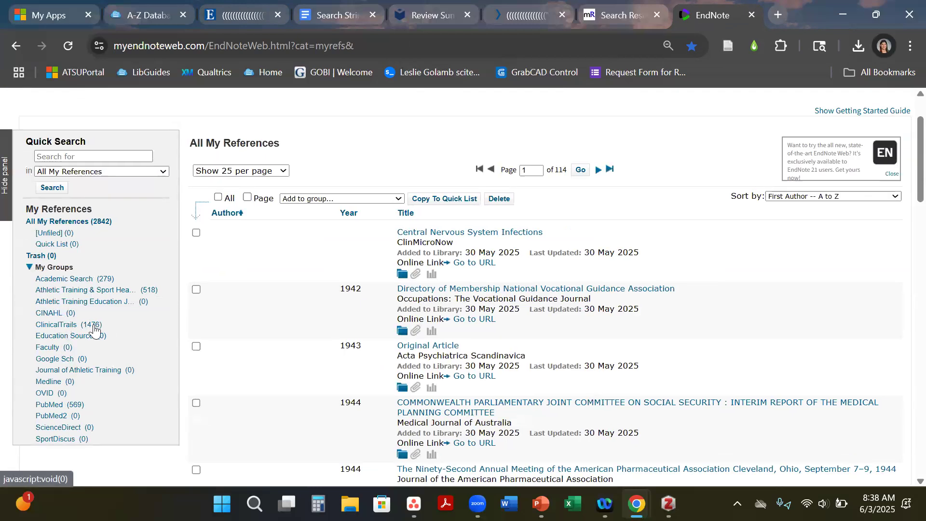
scroll(279, 316, "up", 2)
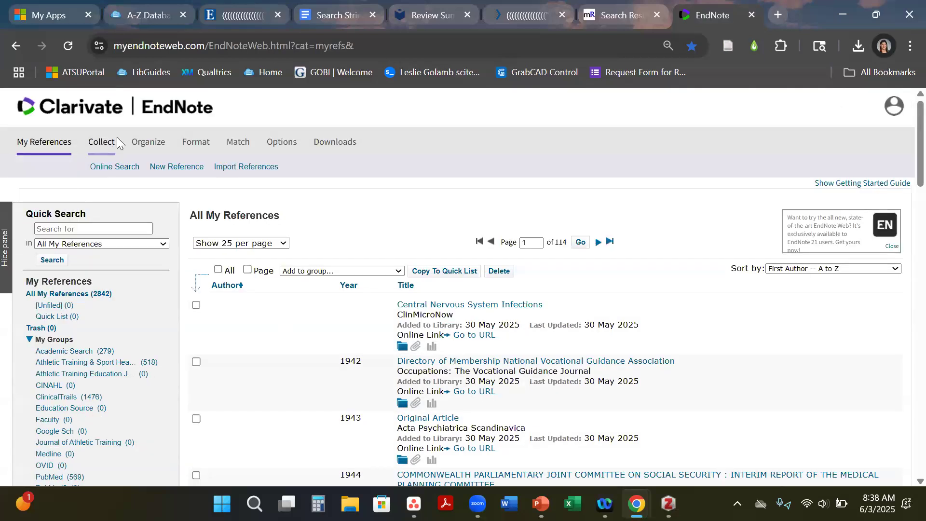
Step: Export the ClinicalTrails group's references in the RefMan (RIS) Export style and save the file
mouse_move(196, 141)
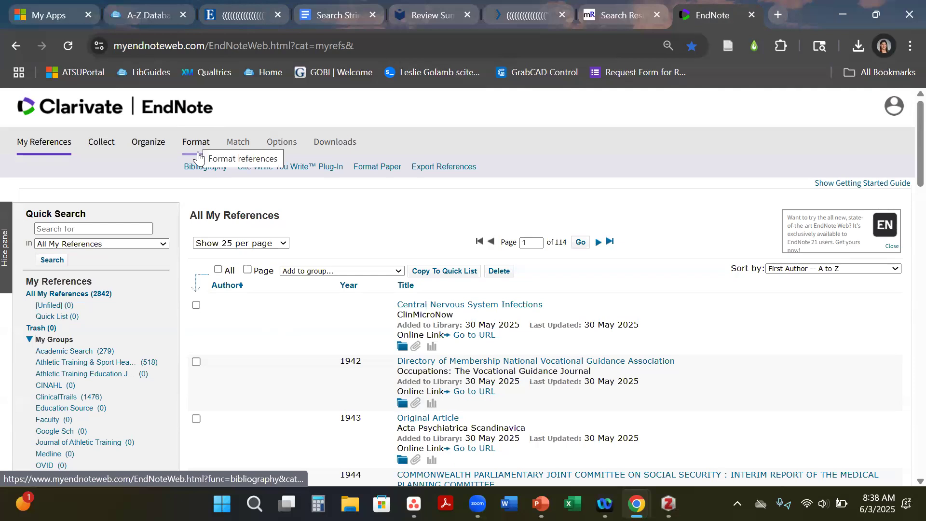
left_click(429, 167)
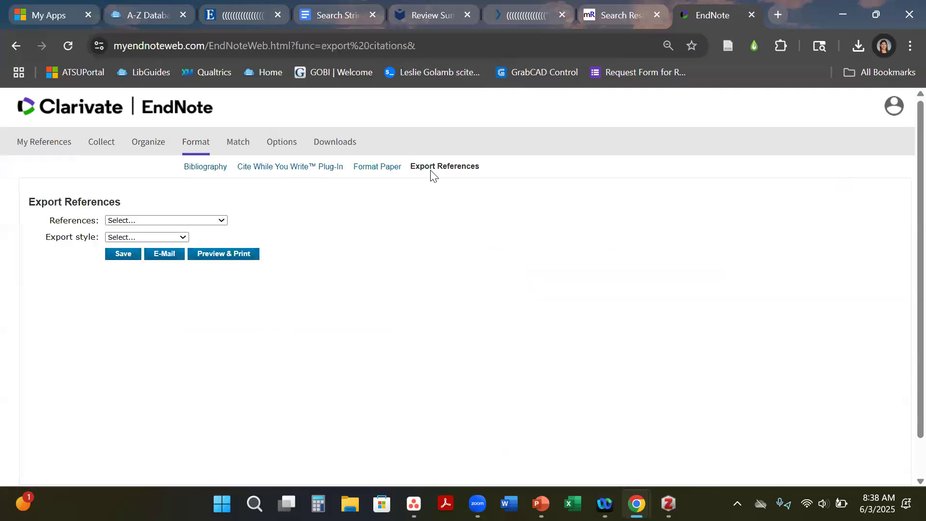
left_click(204, 220)
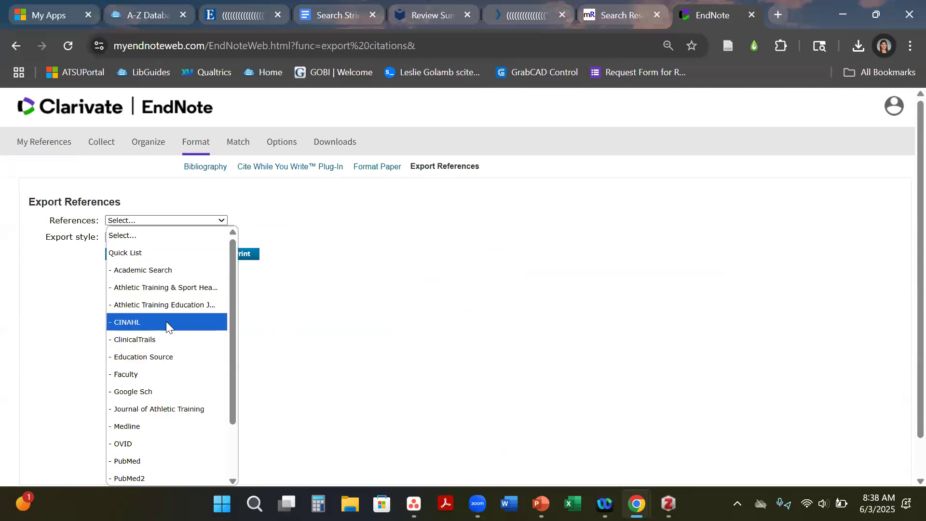
left_click(171, 339)
left_click(170, 238)
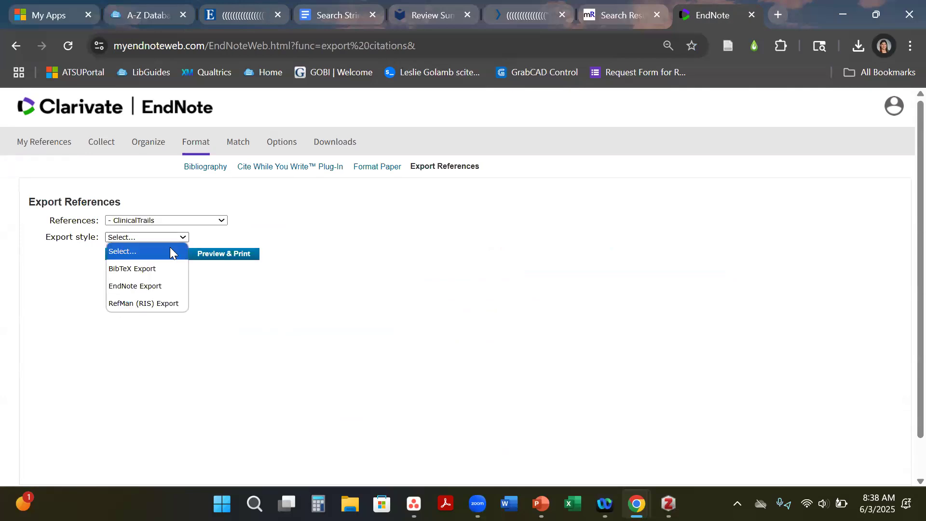
left_click(152, 304)
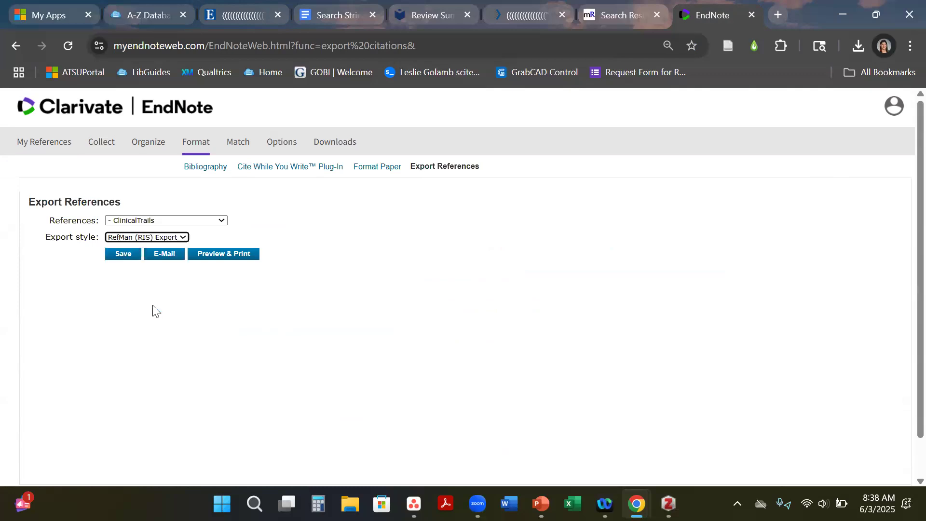
left_click(118, 256)
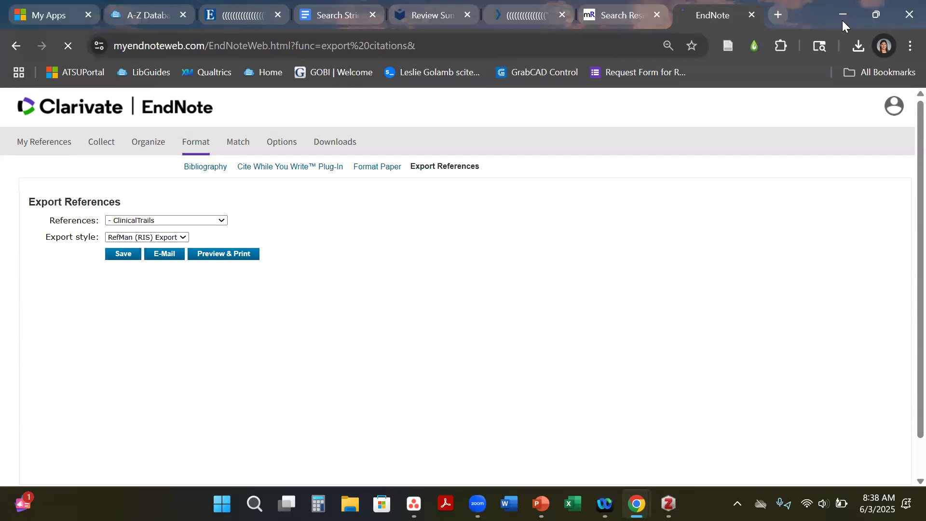
Step: Reduce the browser window to reveal the desktop and open the Importing Articles folder
left_click(879, 13)
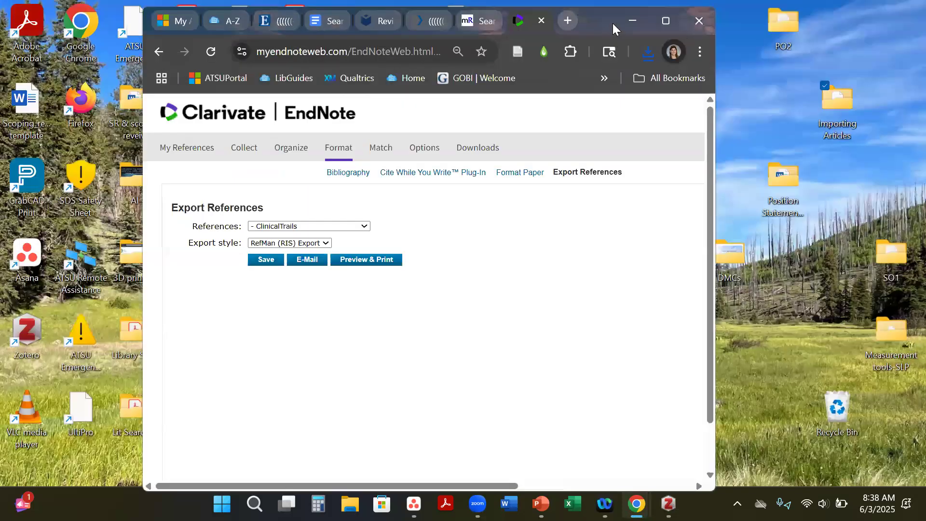
left_click_drag(461, 114, 841, 104)
double_click(841, 100)
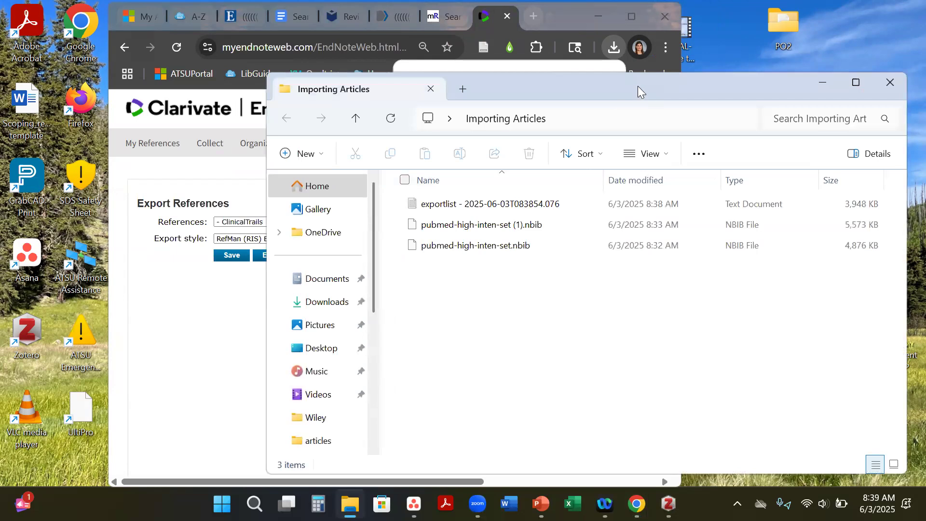
Step: Rename the exportlist text file in the Importing Articles folder as PubMed
left_click(562, 209)
left_click(571, 211)
type("Pubmed")
key("BackSpace")
key("BackSpace")
key("BackSpace")
type("Med")
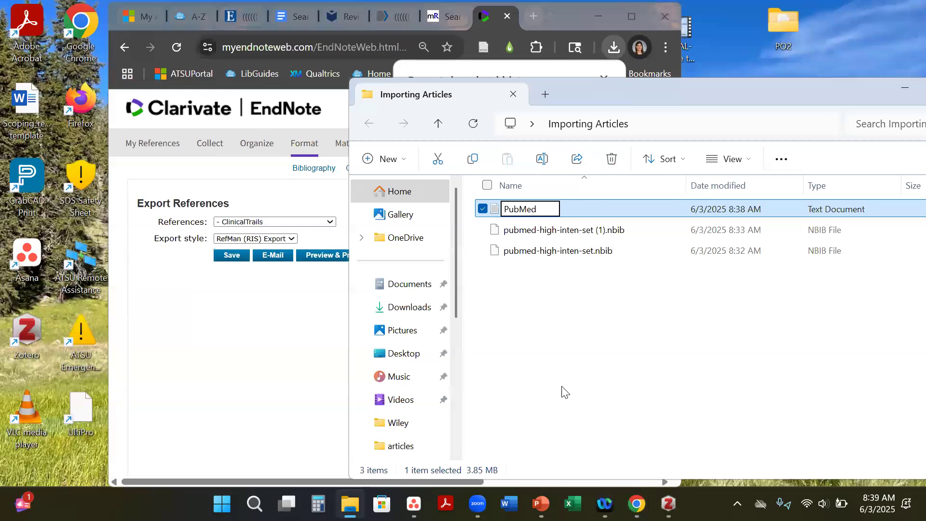
left_click(564, 392)
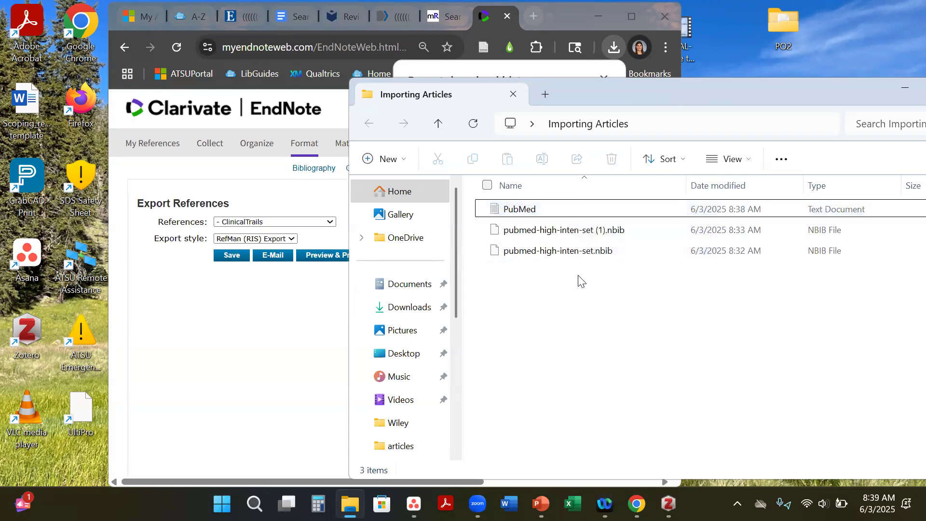
Step: Move the Importing Articles folder window aside and bring the EndNote browser window to the front
left_click_drag(675, 98, 788, 57)
left_click(351, 323)
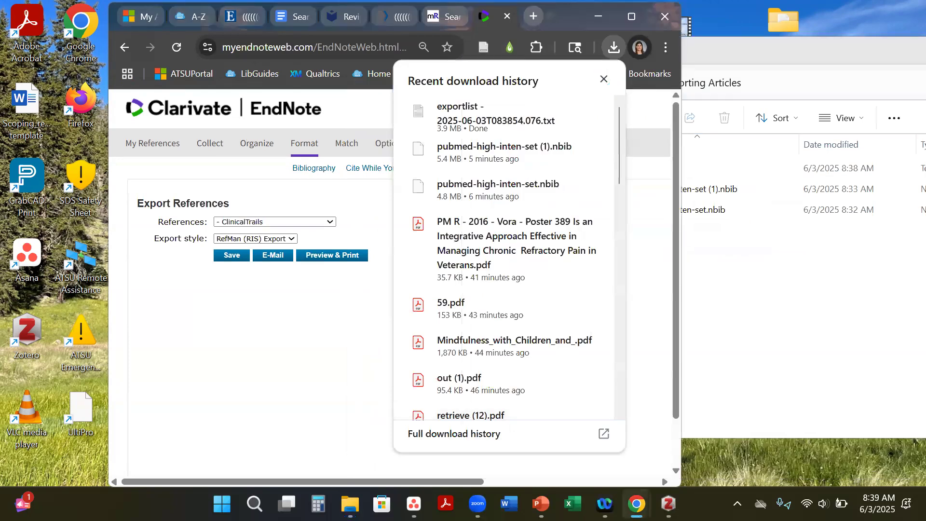
mouse_move(637, 504)
left_click(629, 454)
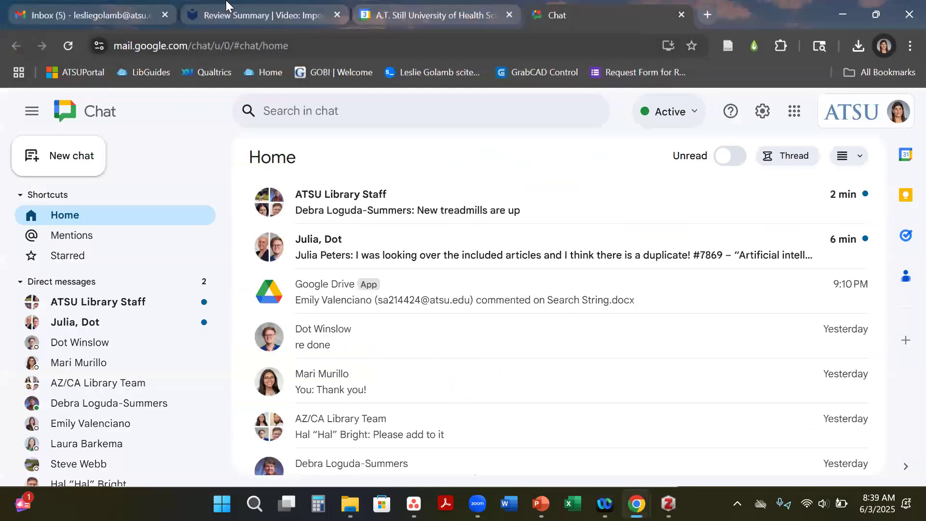
left_click(87, 16)
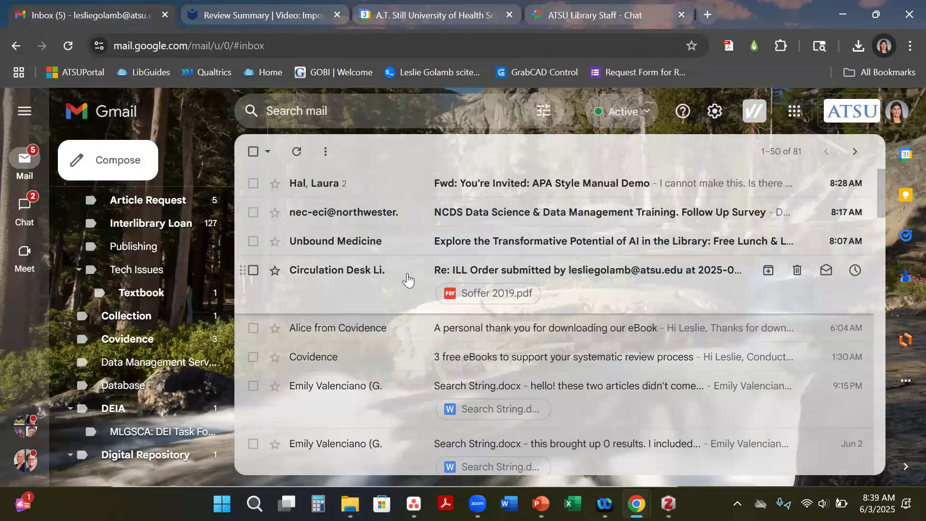
left_click(838, 16)
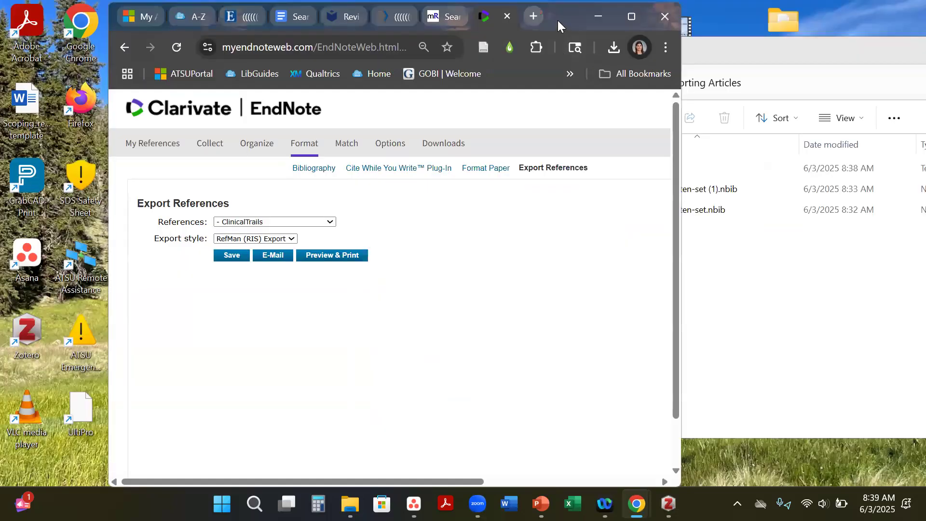
Step: Reposition the browser window beside the folder, close the EndNote page, and widen the browser window
left_click_drag(427, 29, 323, 37)
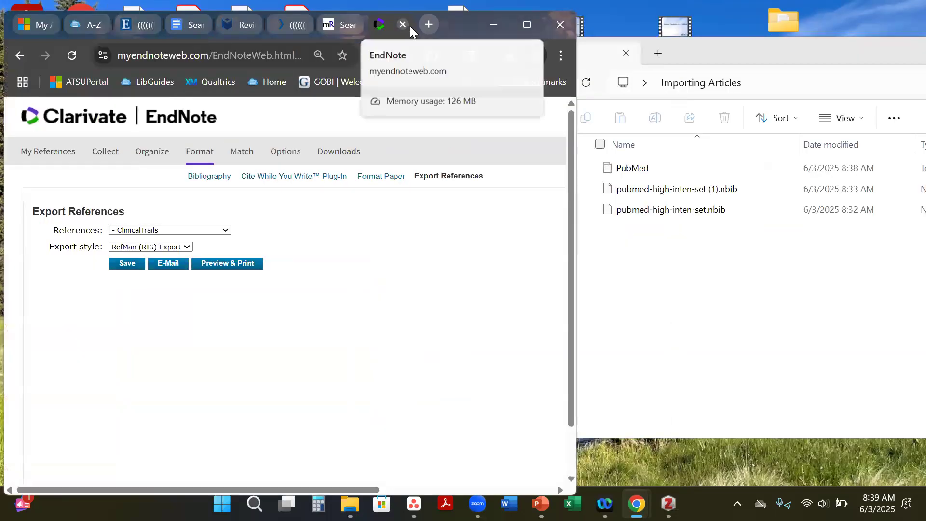
left_click(403, 24)
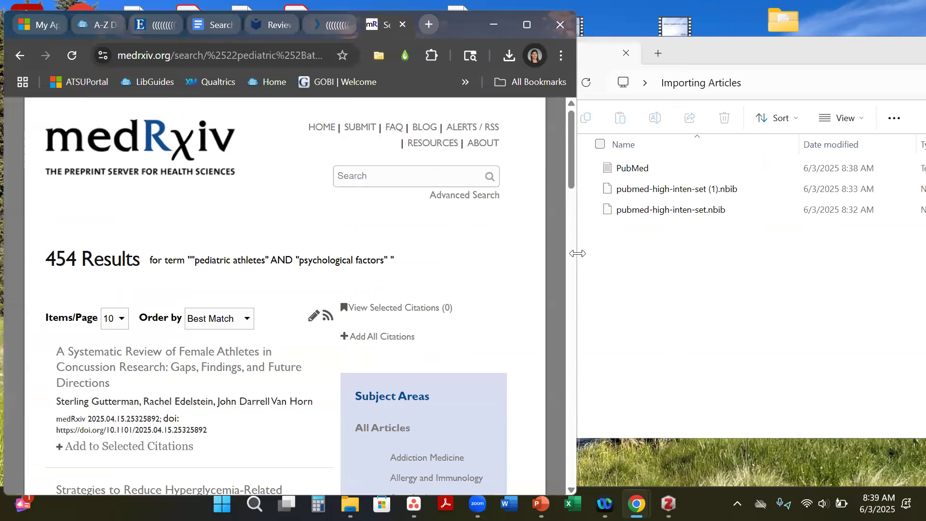
left_click_drag(578, 253, 871, 253)
Step: Switch to the Covidence review's summary and open its page for importing references from a file
left_click(449, 22)
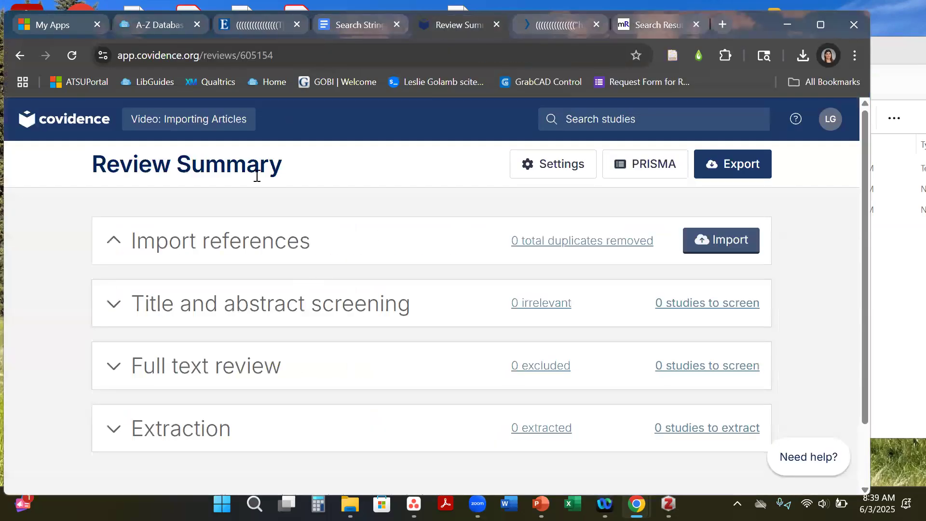
scroll(421, 192, "down", 3)
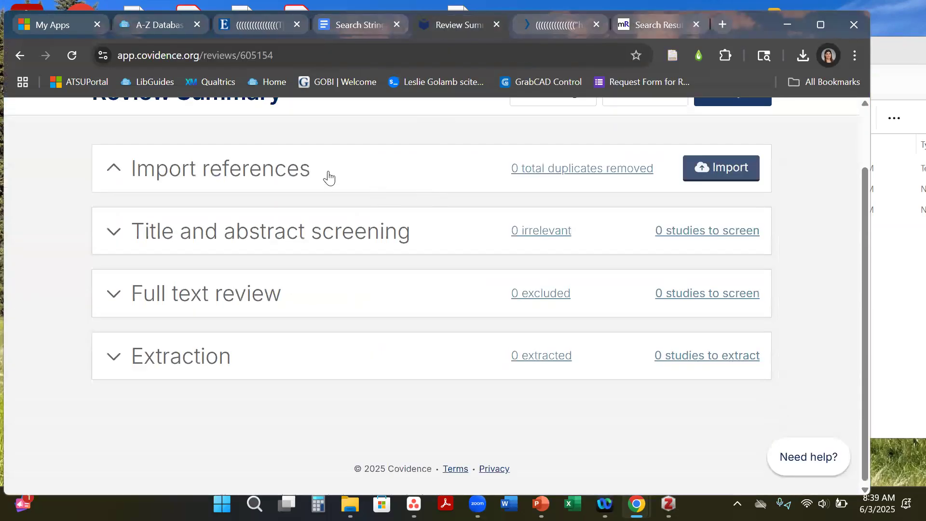
left_click(889, 64)
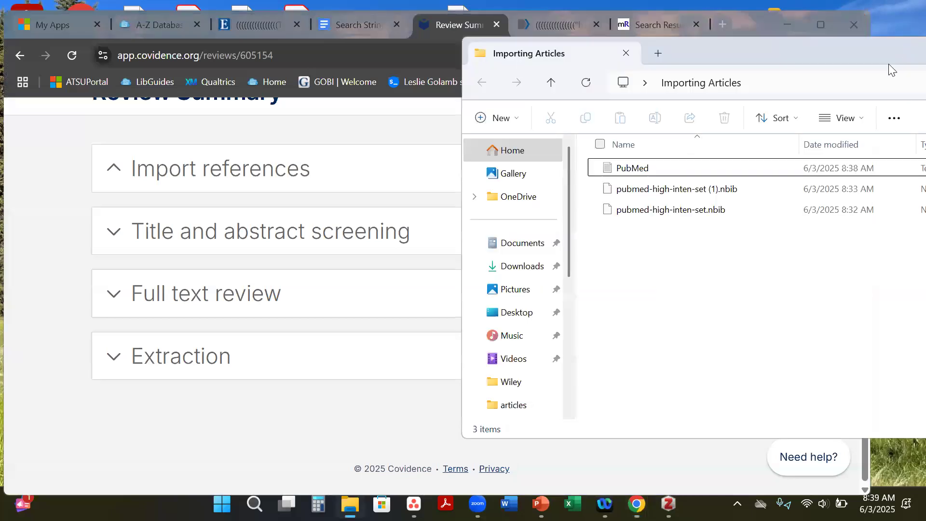
left_click(243, 178)
left_click(718, 175)
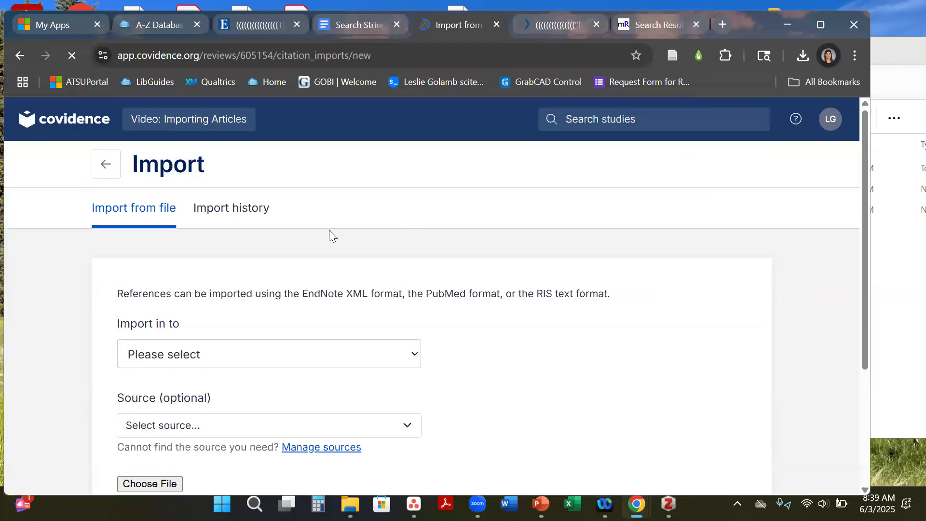
Step: Set the references to import into Screen and choose PubMed as their source
scroll(329, 230, "down", 1)
scroll(329, 230, "down", 1)
left_click(291, 215)
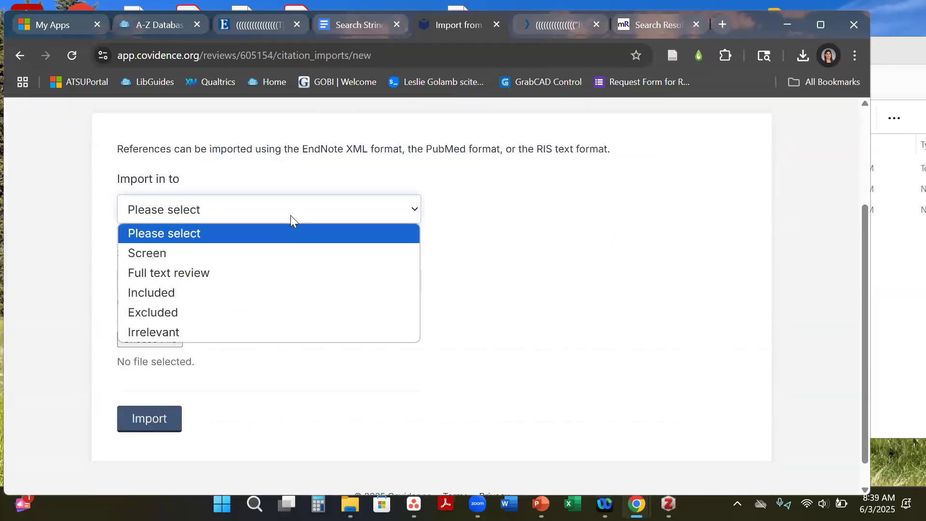
left_click(288, 256)
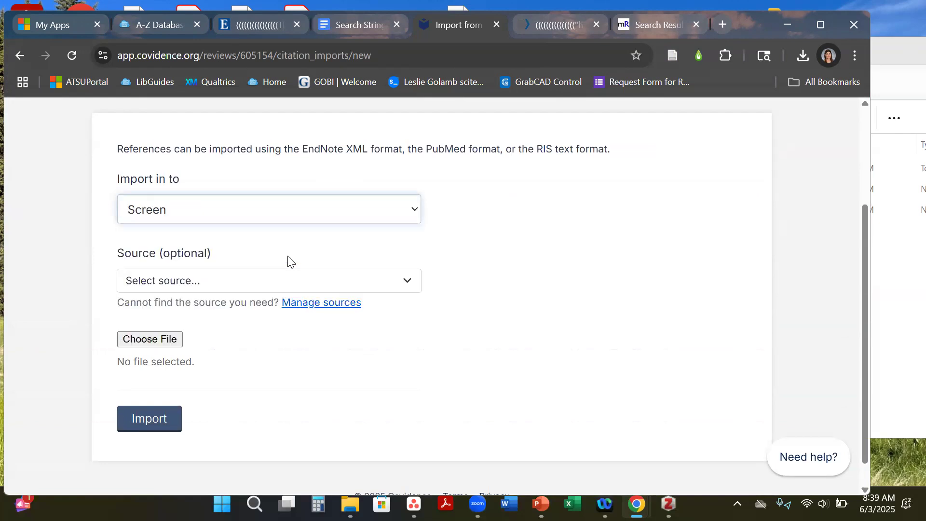
left_click(245, 281)
left_click(197, 211)
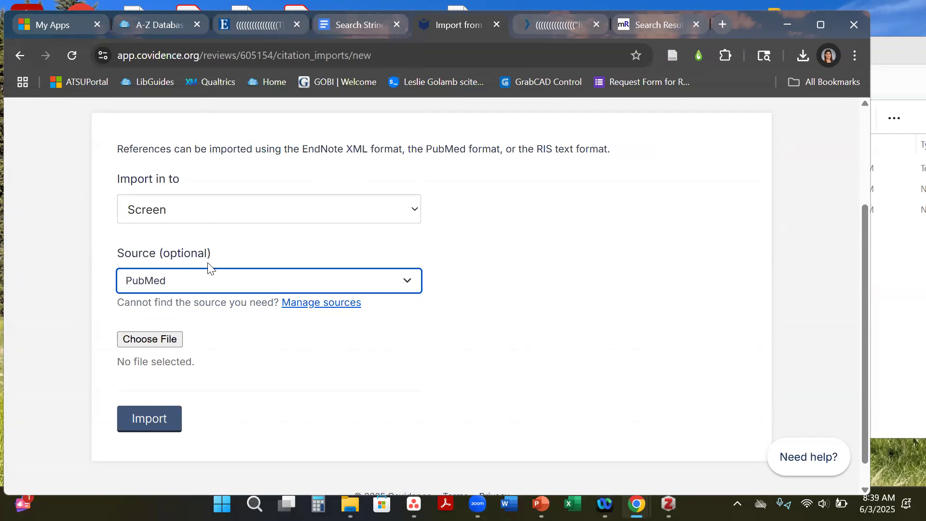
left_click_drag(218, 255, 160, 253)
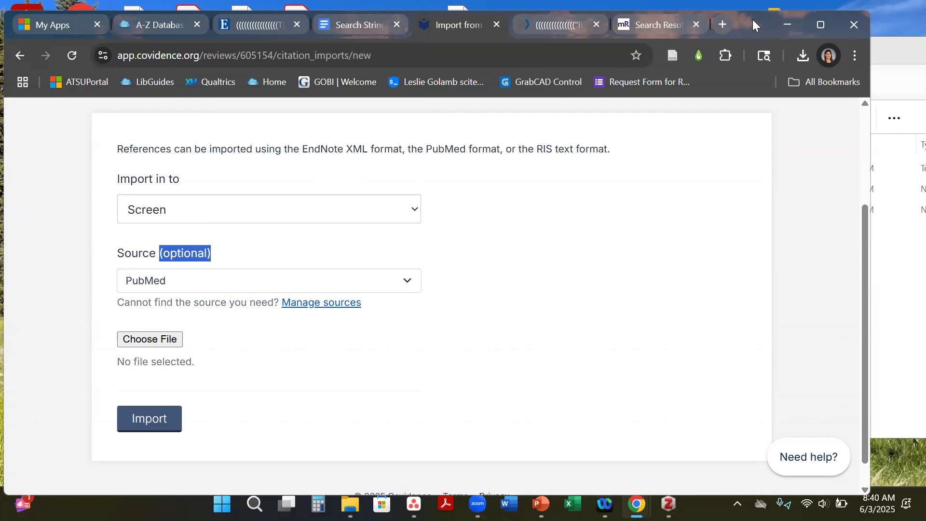
left_click_drag(752, 19, 751, 10)
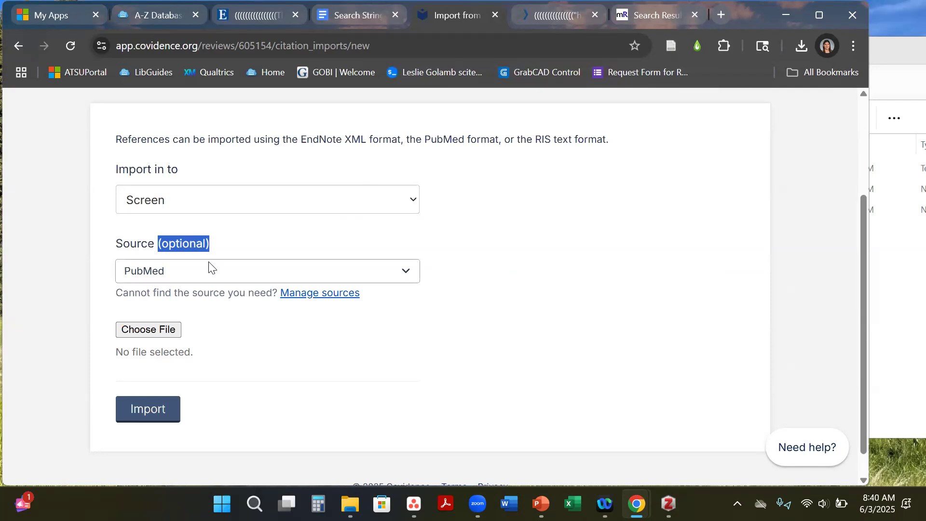
Step: Review the available import sources and add SportDiscus as a custom source
left_click(167, 275)
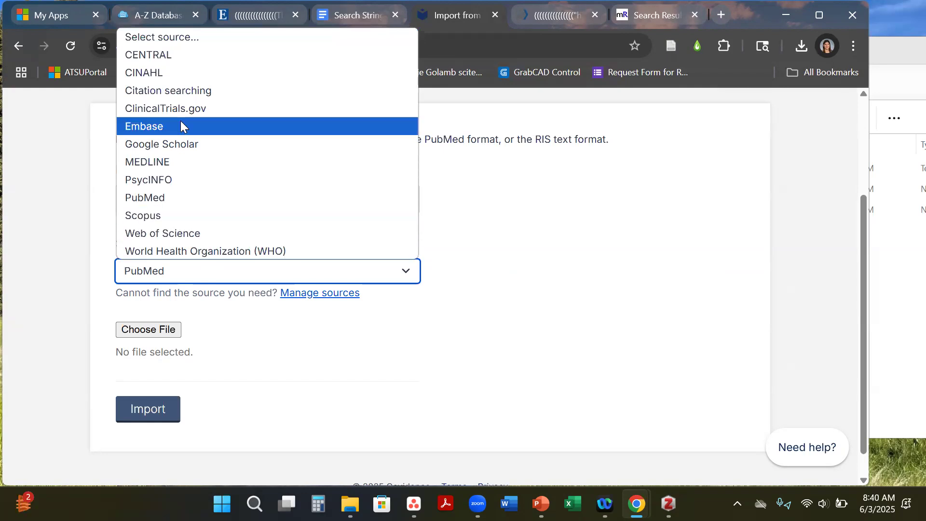
left_click(309, 297)
left_click(360, 195)
type("SportDiscus")
left_click(525, 197)
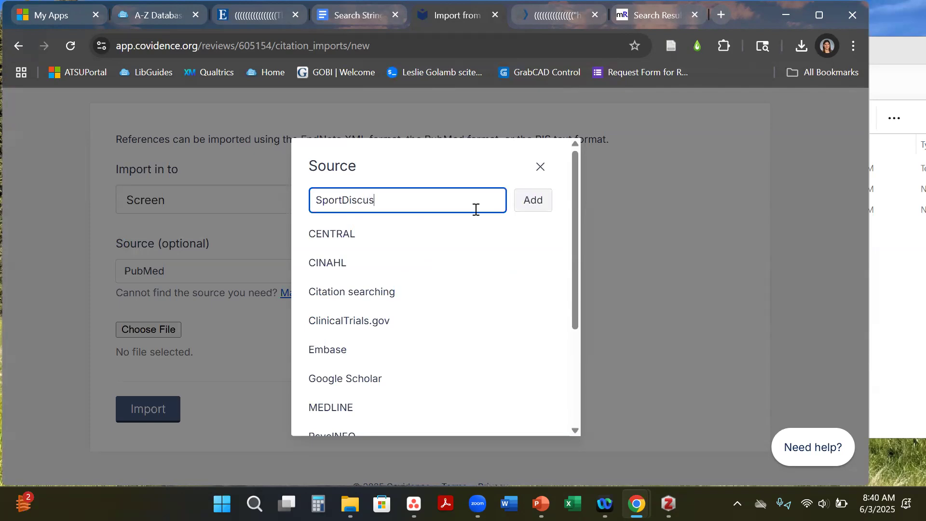
Step: Add medRxiv as another custom source, review the source list, and close the source manager
left_click(459, 205)
type("m")
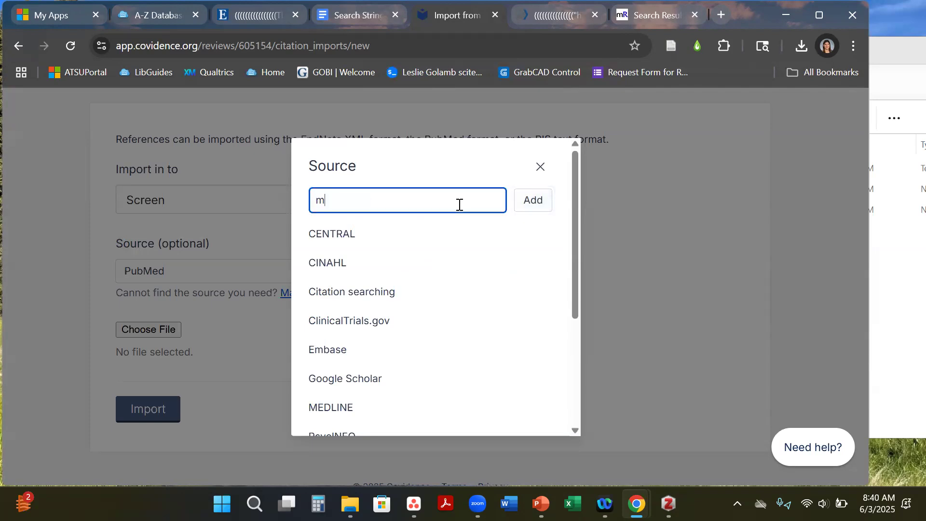
type("edRxiv")
left_click(535, 201)
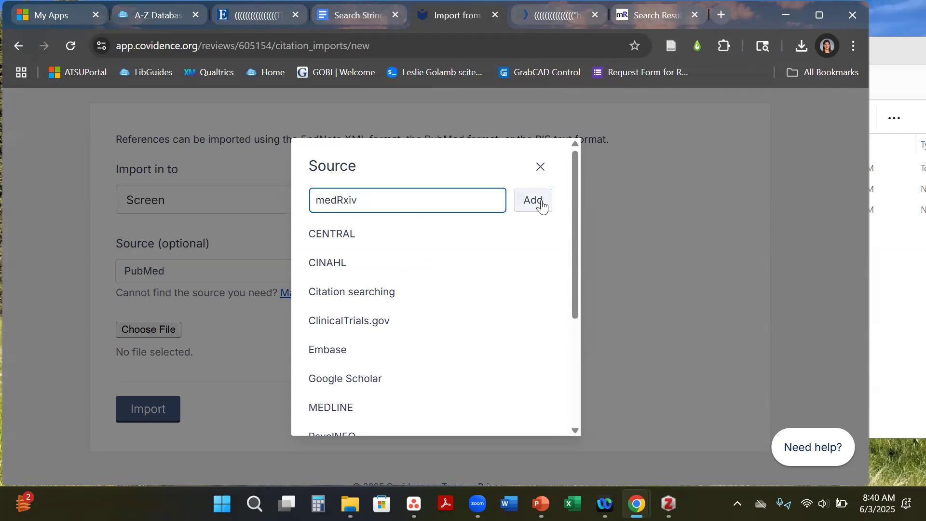
scroll(353, 336, "down", 5)
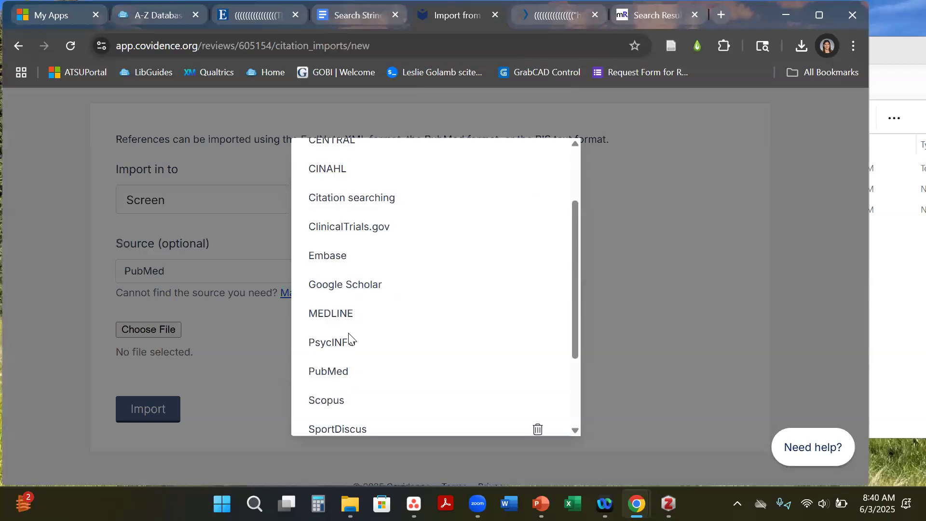
scroll(485, 273, "up", 5)
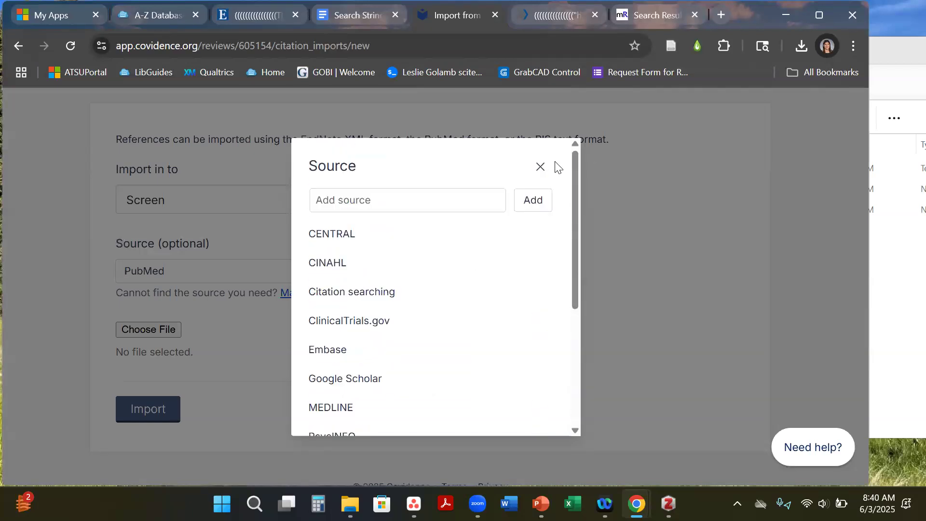
left_click(541, 168)
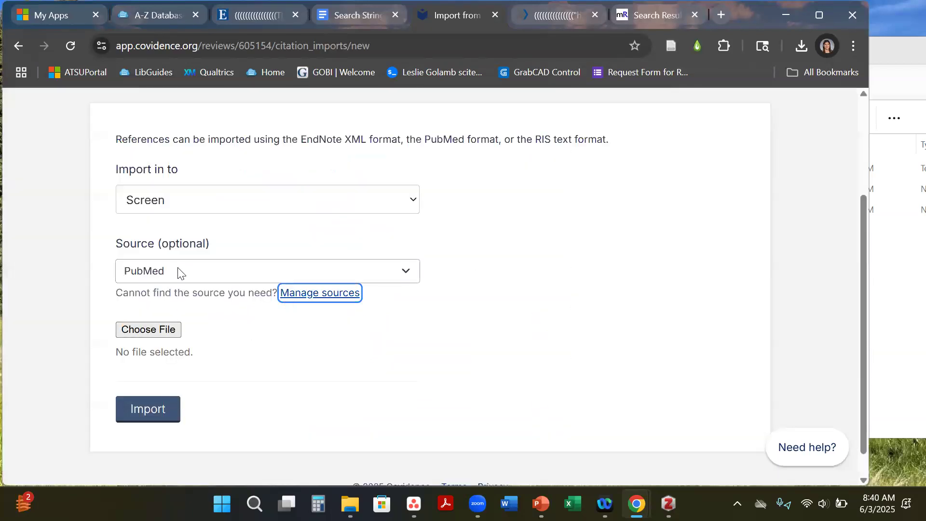
Step: Choose the PubMed text file from the Importing Articles folder and import it into the review
left_click(144, 331)
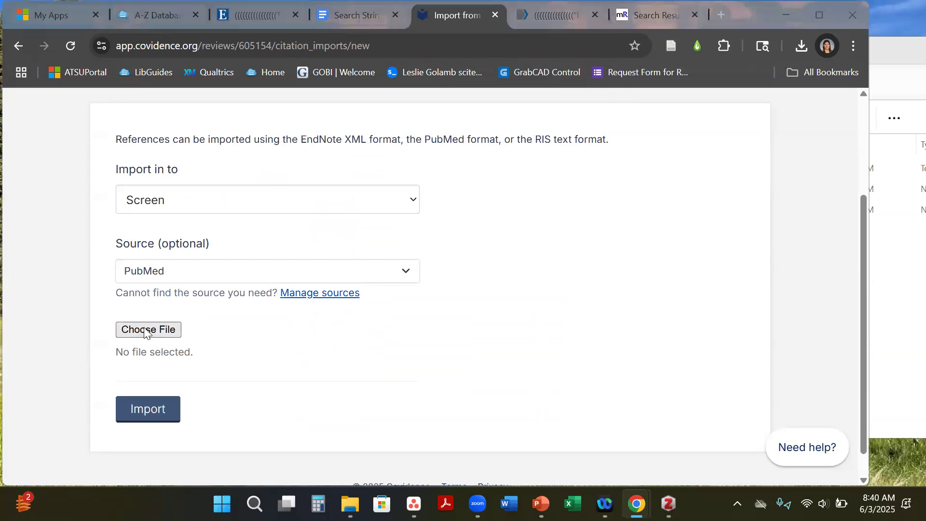
left_click(194, 119)
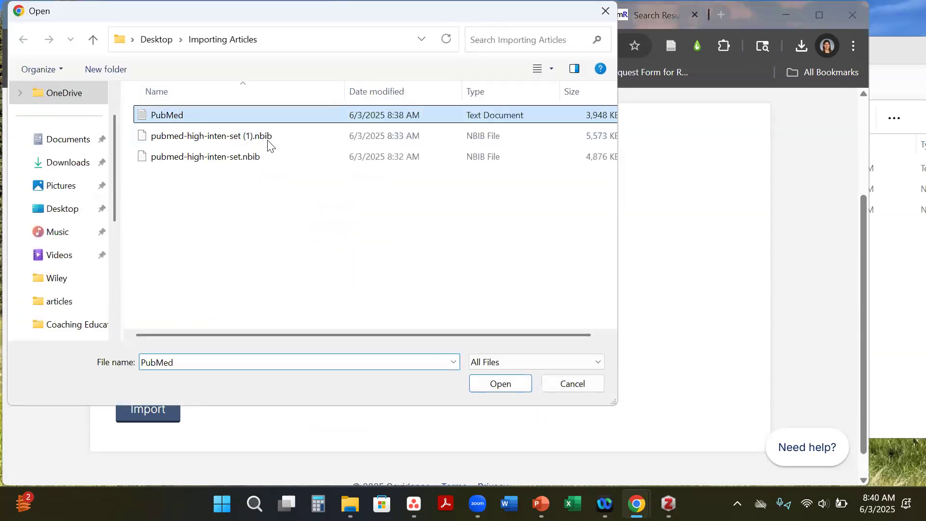
left_click(499, 383)
left_click(155, 409)
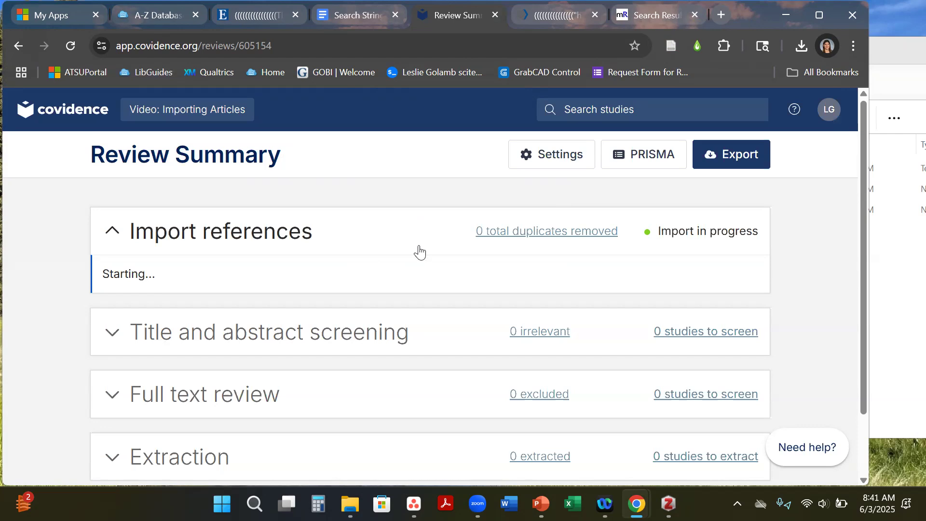
Step: Switch to the Gmail inbox, refresh it to check for new mail, and return to the Covidence review summary
mouse_move(623, 495)
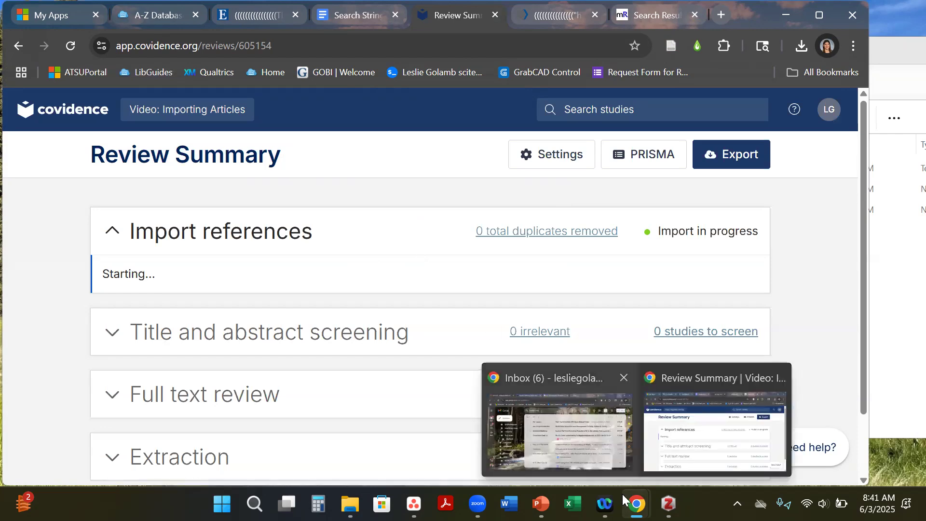
left_click(557, 430)
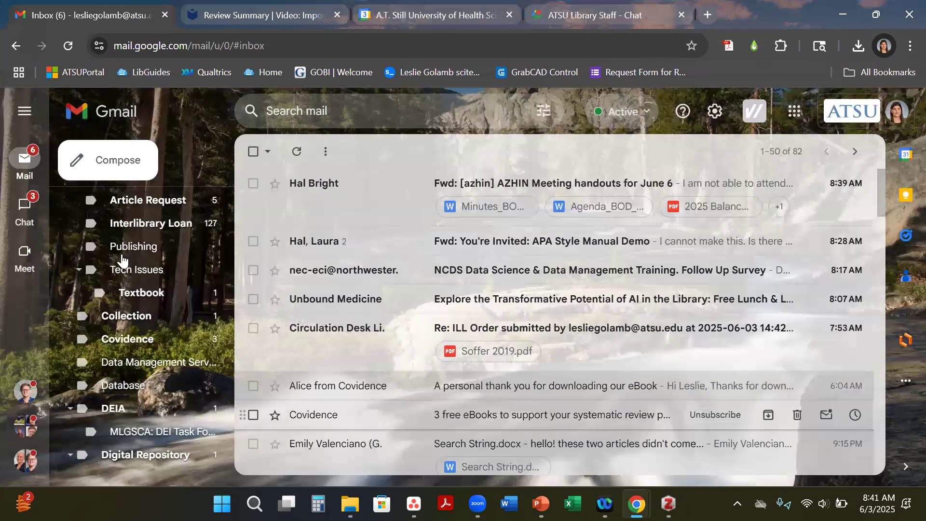
scroll(166, 207, "up", 5)
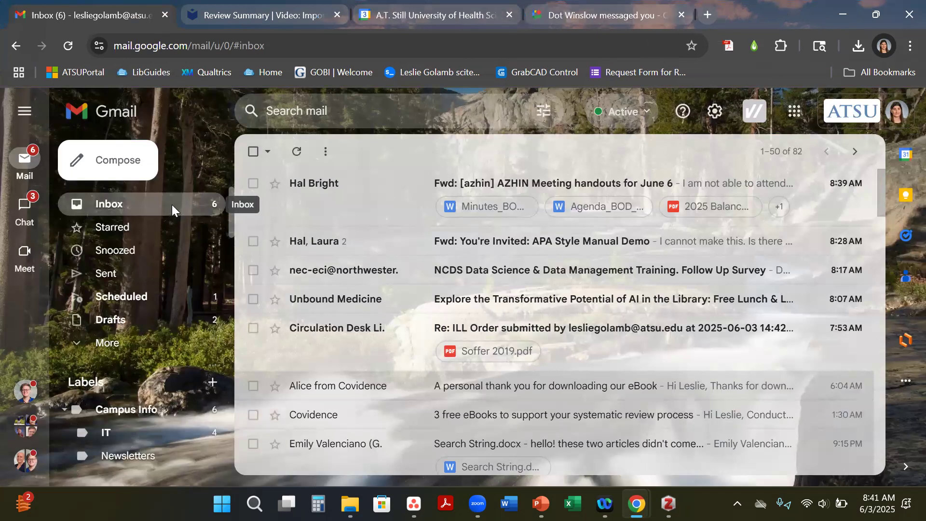
left_click(68, 45)
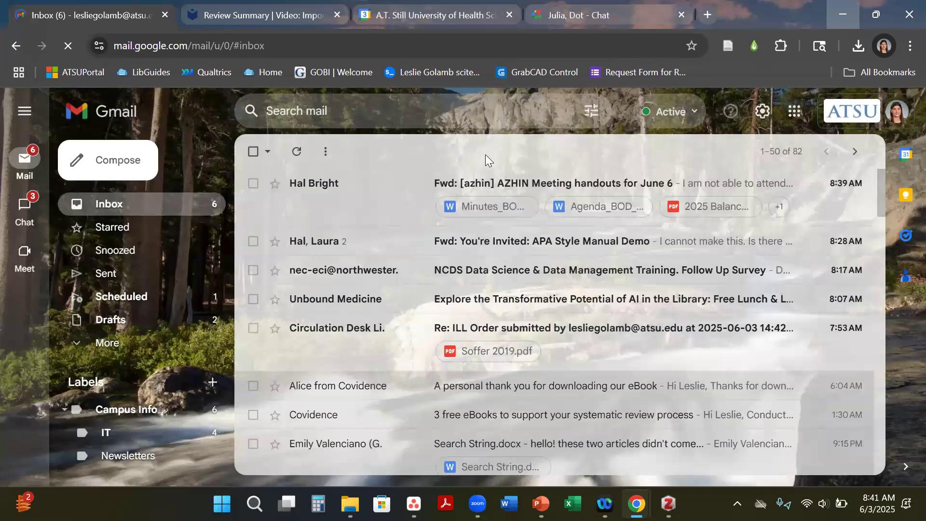
key("alt+Tab")
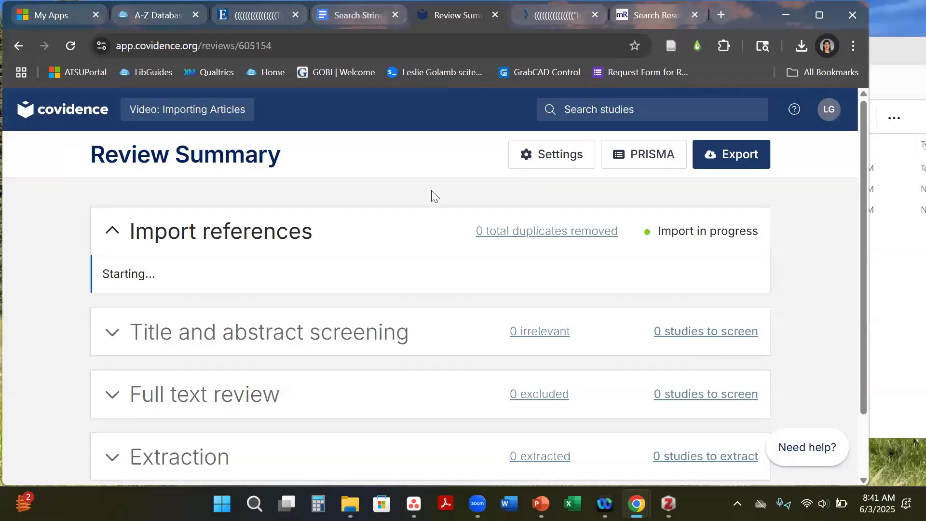
Step: Switch to the Search String document and copy the full Scopus search string, from "high-intensity gait training" through "Rehabilitation"
left_click(150, 13)
left_click(349, 13)
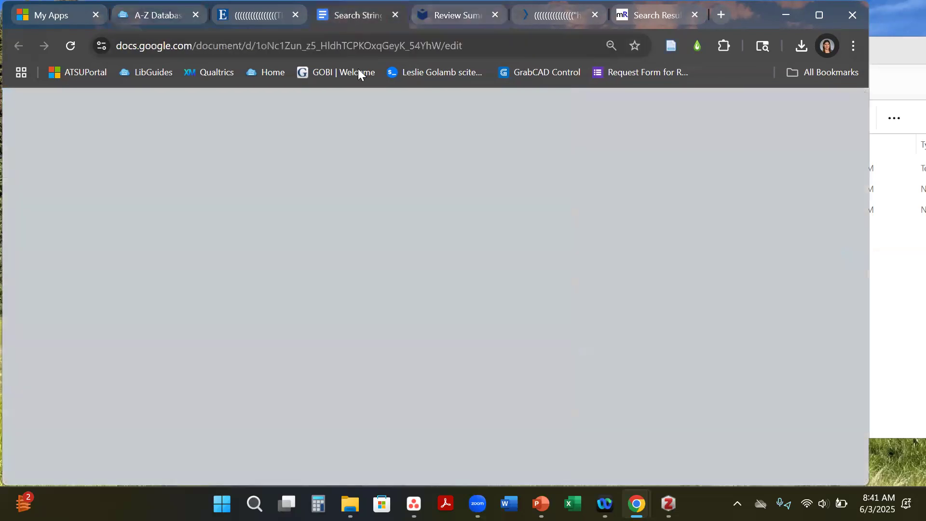
scroll(351, 257, "down", 15)
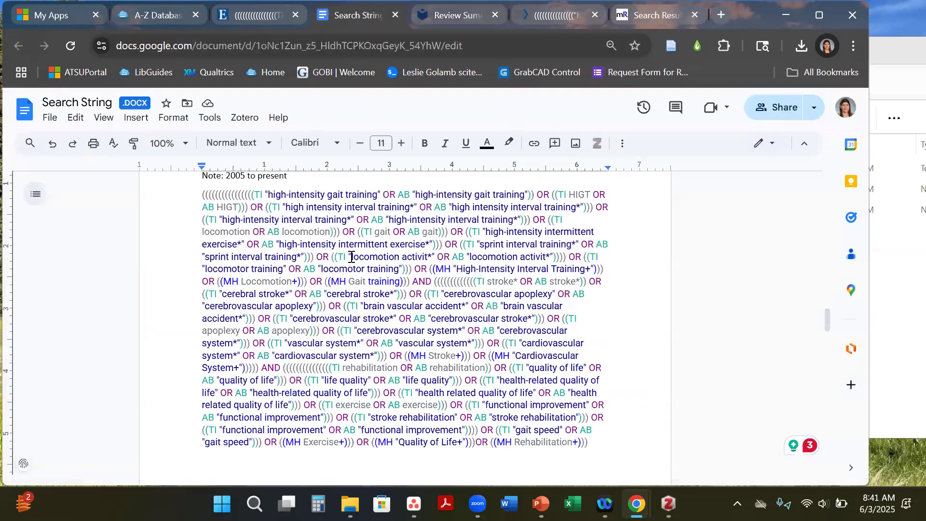
scroll(351, 257, "down", 3)
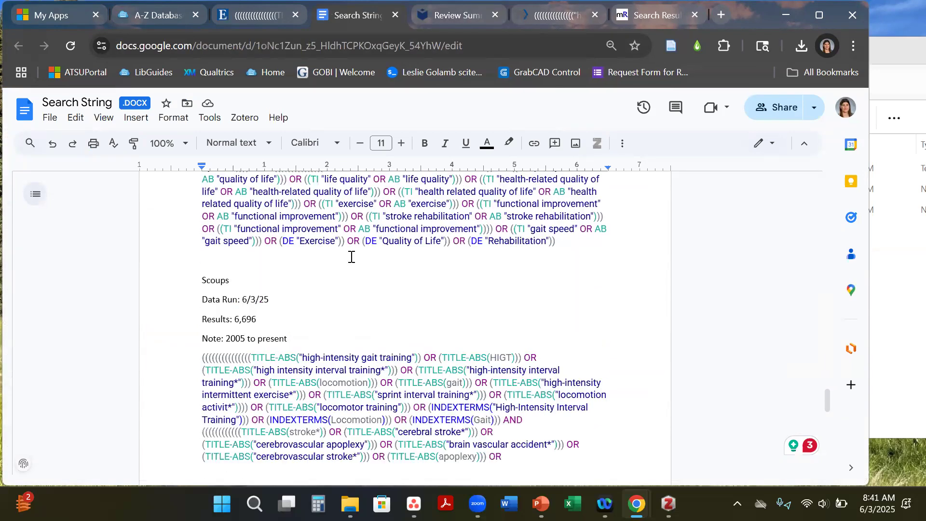
scroll(351, 258, "down", 10)
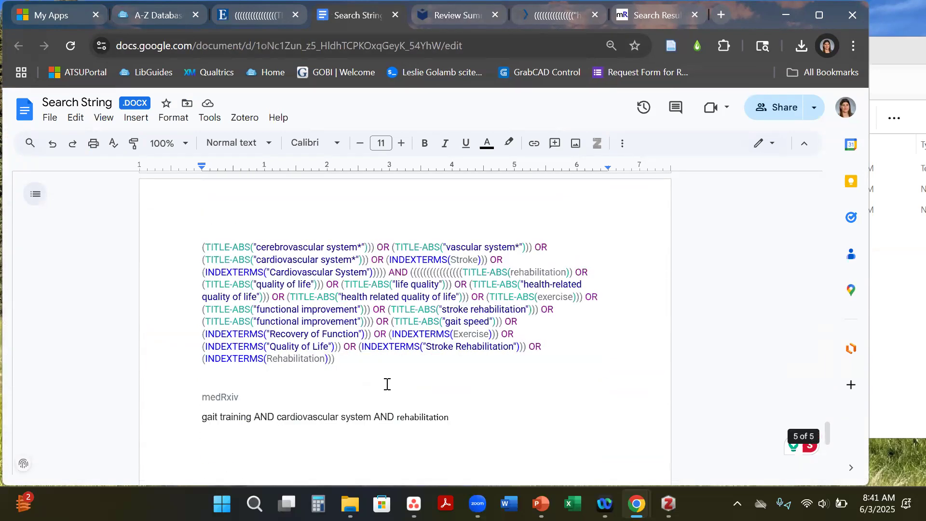
left_click_drag(336, 359, 189, 282)
scroll(240, 238, "up", 6)
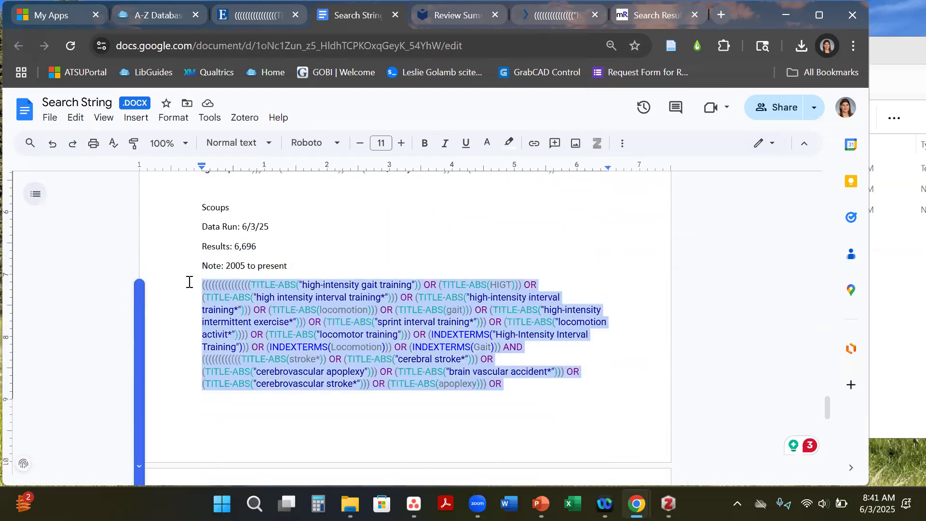
Step: Return to the library's A-Z database list, filter it to the letter S, and open Scopus
left_click(143, 18)
scroll(193, 364, "up", 15)
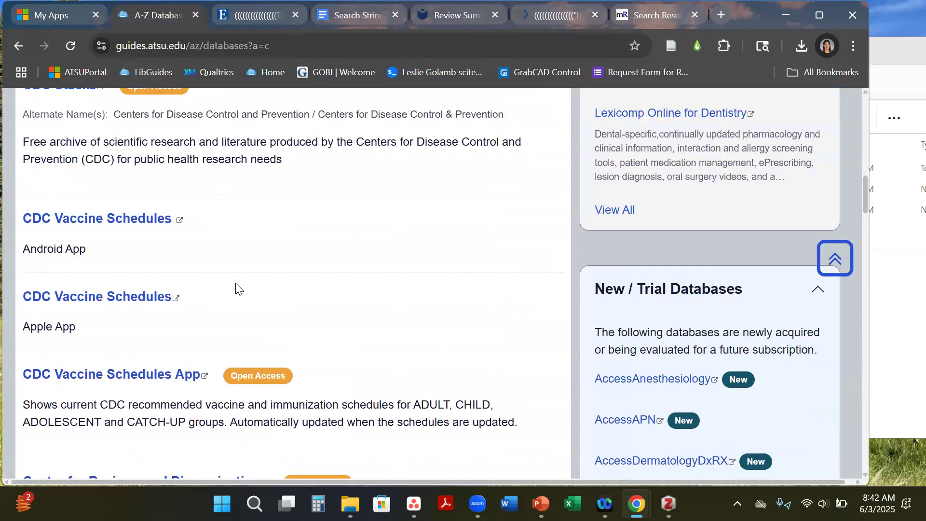
scroll(237, 288, "up", 10)
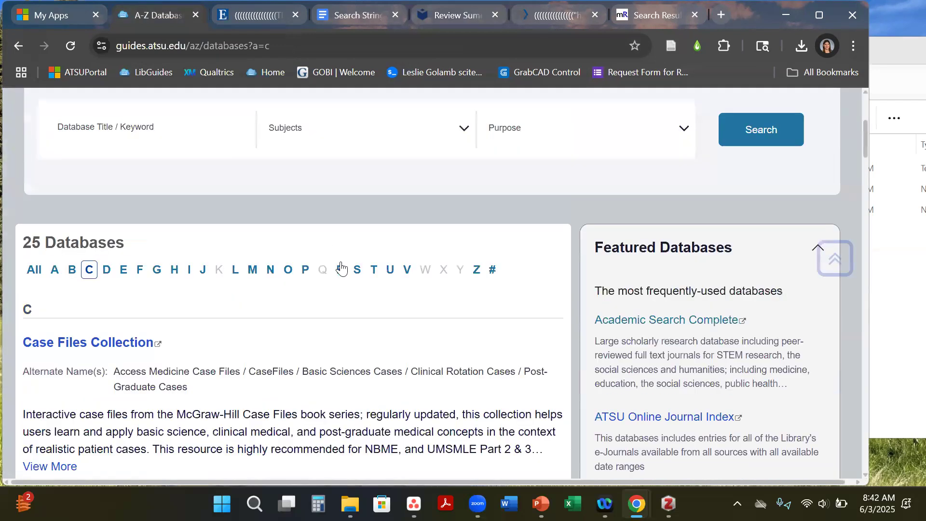
left_click(356, 271)
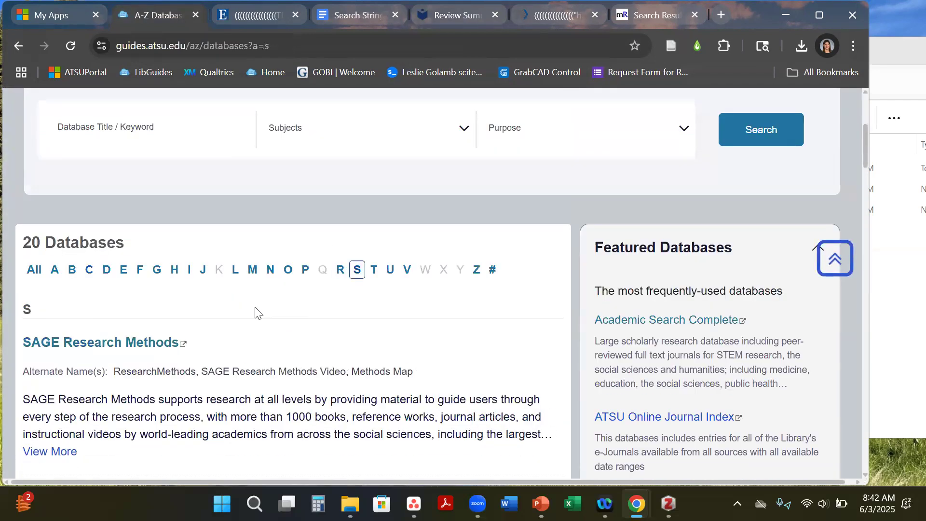
scroll(255, 313, "down", 12)
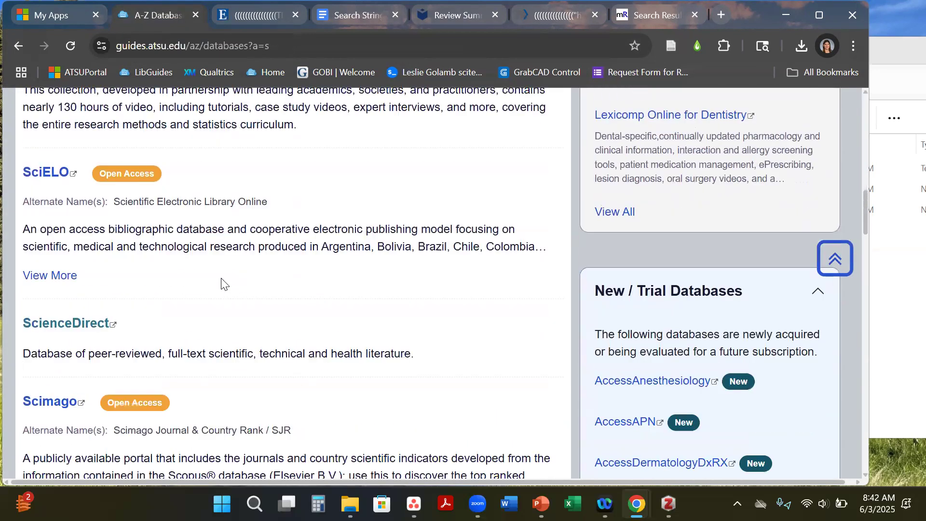
scroll(85, 314, "down", 8)
scroll(61, 277, "down", 1)
left_click(60, 243)
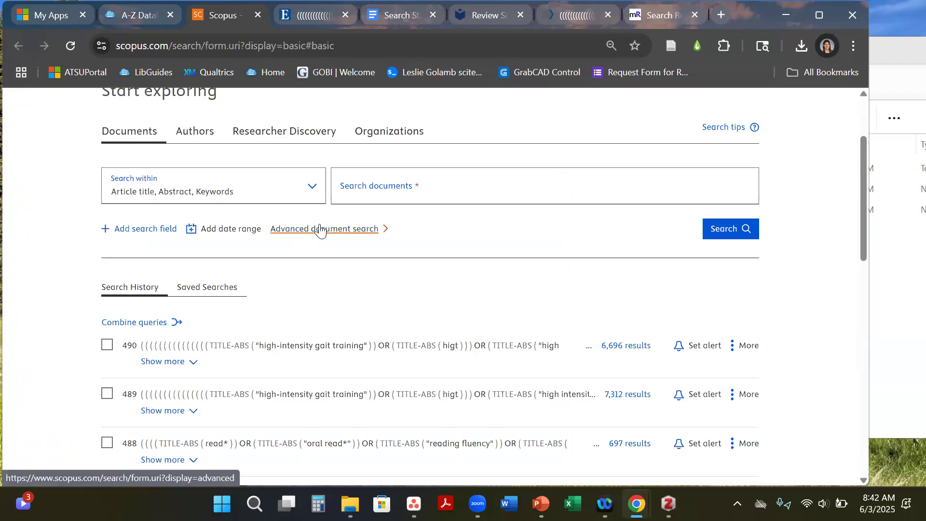
Step: Open the advanced document search in Scopus, reopening it after the sign-in redirect
scroll(471, 243, "up", 2)
left_click_drag(102, 162, 232, 177)
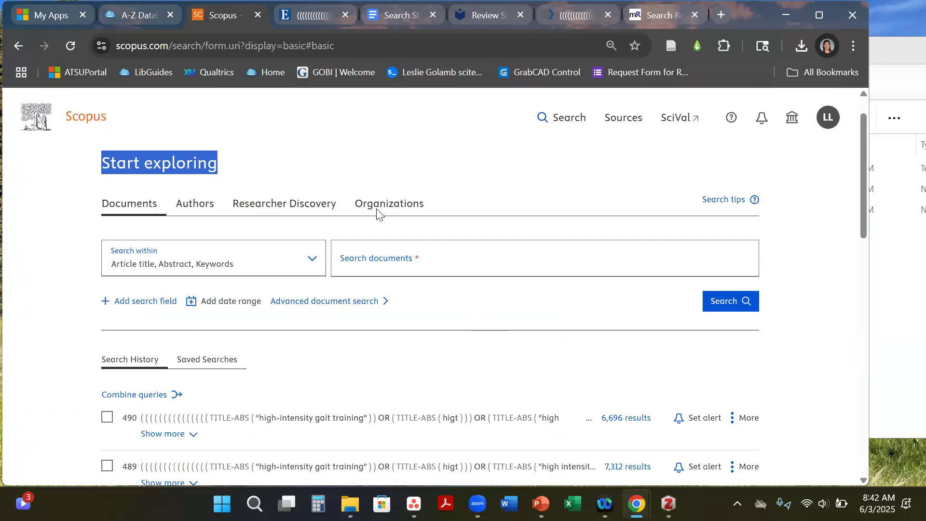
left_click(313, 300)
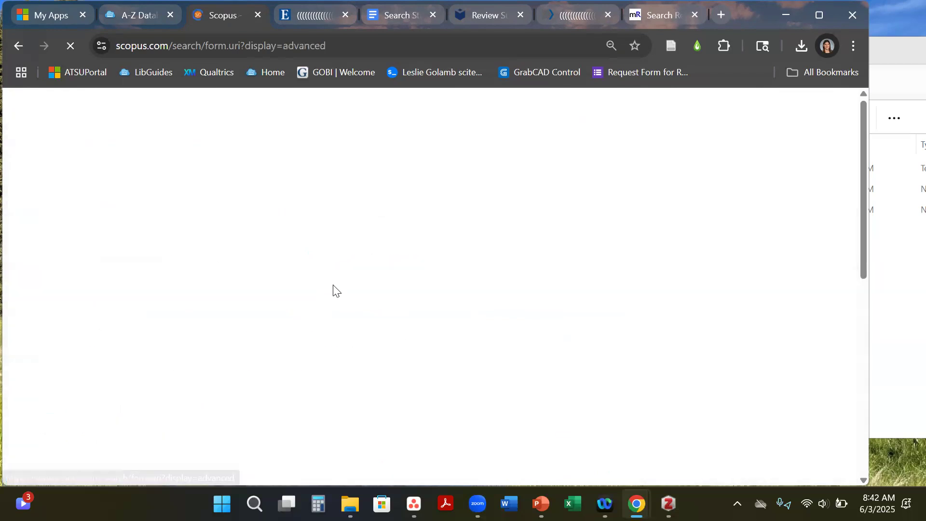
left_click(570, 163)
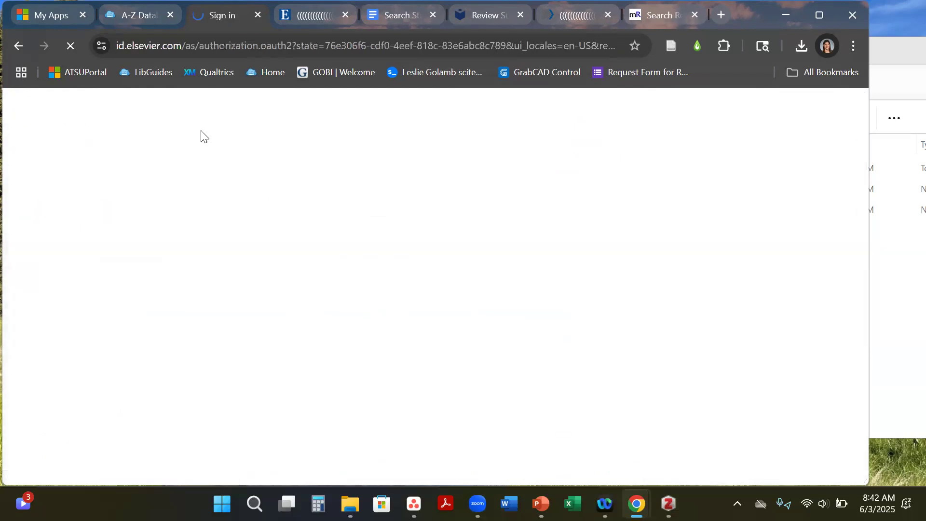
scroll(193, 169, "down", 3)
scroll(143, 129, "up", 2)
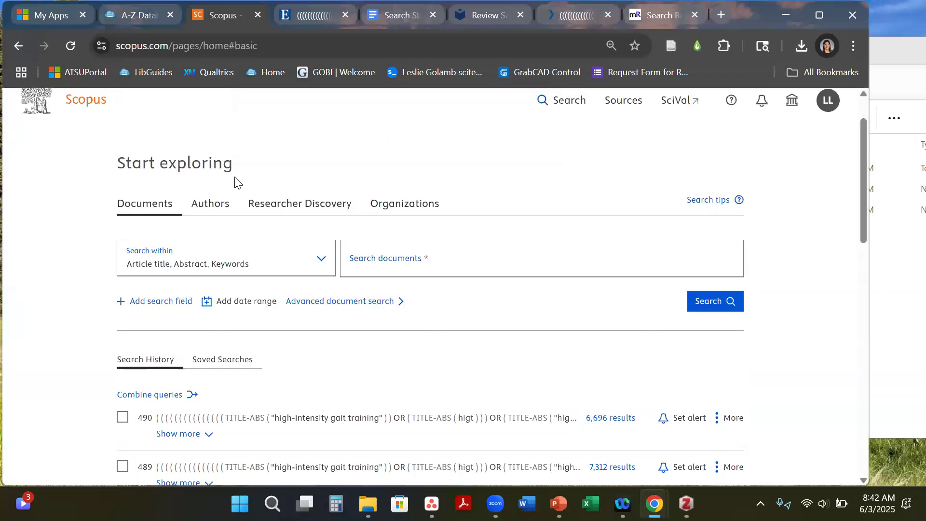
left_click(326, 306)
scroll(299, 275, "down", 2)
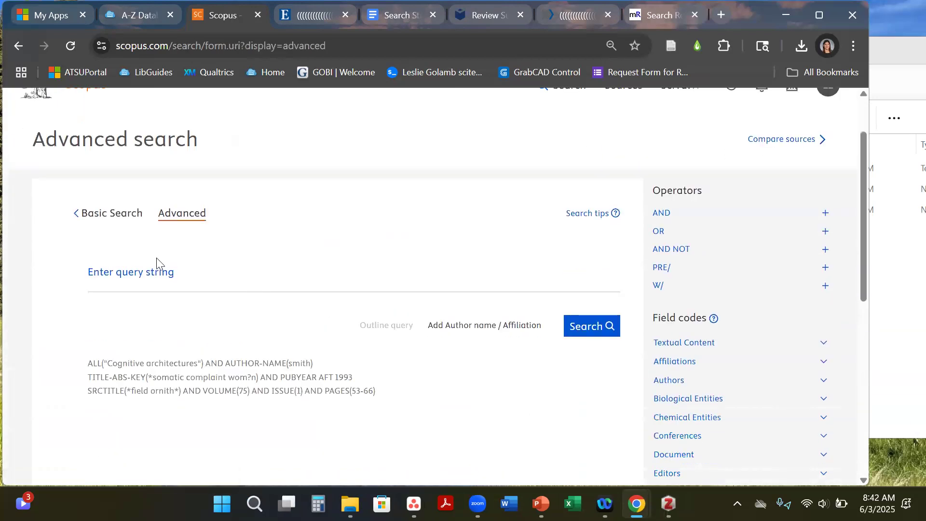
Step: Paste the copied search string as the advanced query and run the search
left_click(182, 274)
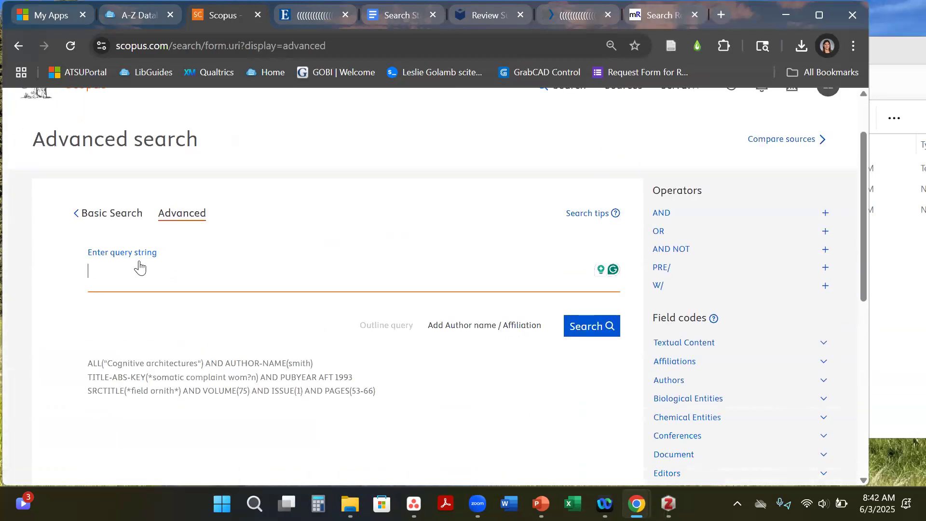
key("ctrl+v")
scroll(477, 265, "down", 3)
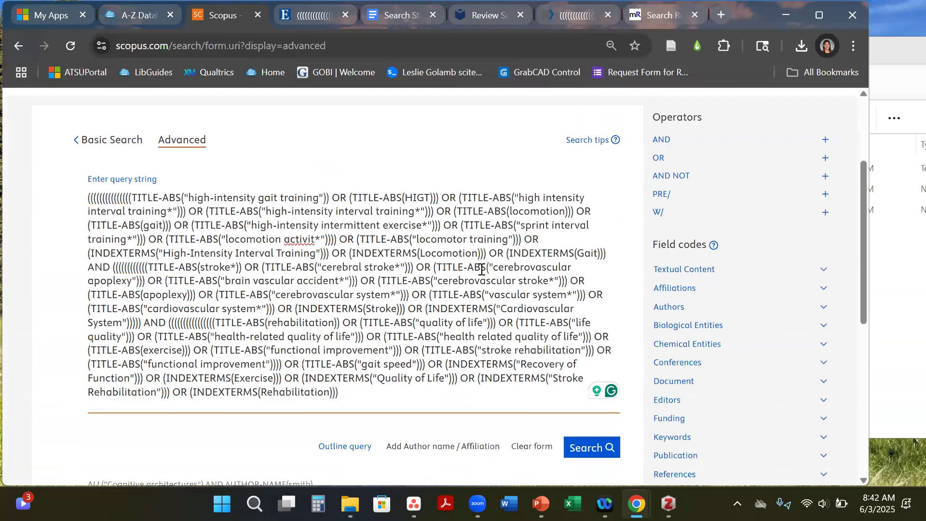
left_click(583, 385)
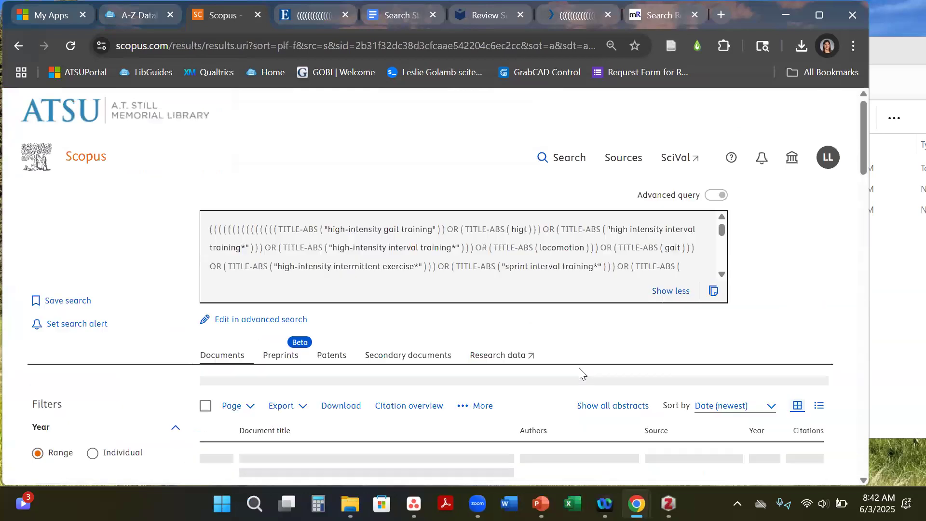
Step: Limit the Scopus results to the publication years 2005 to 2025 and check the document count
scroll(148, 255, "down", 5)
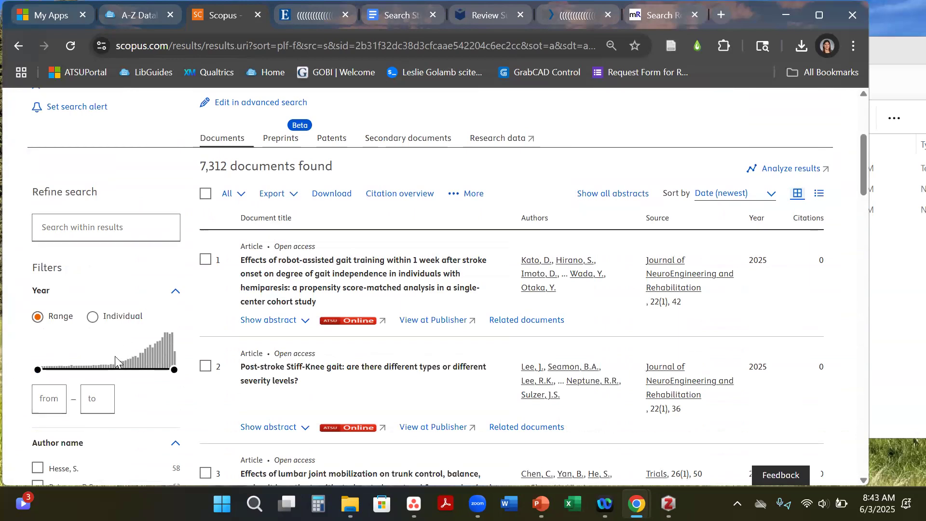
left_click(48, 397)
type("2006")
left_click(97, 399)
type("2025")
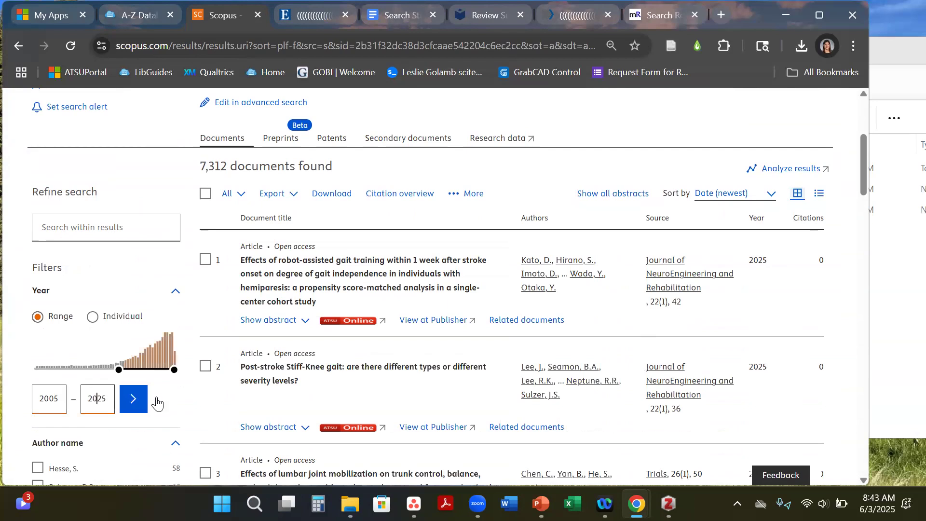
left_click(141, 404)
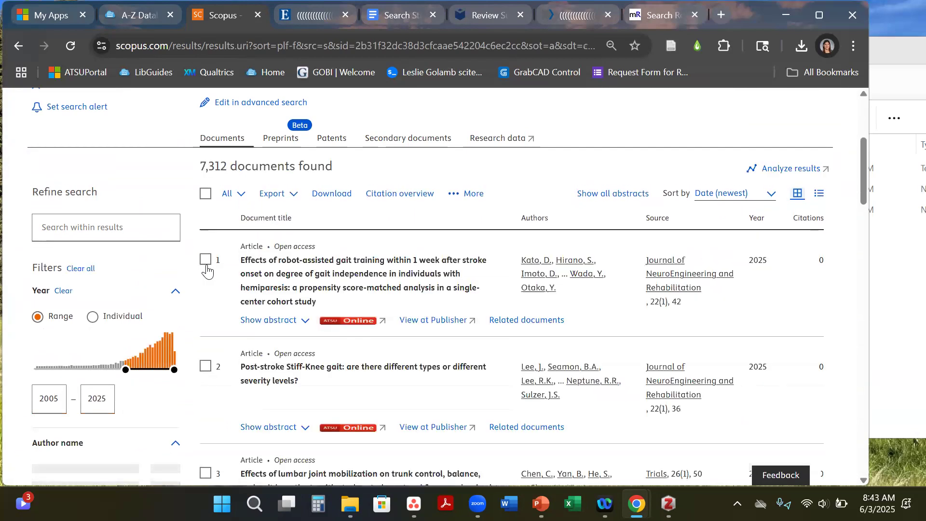
left_click_drag(234, 168, 198, 171)
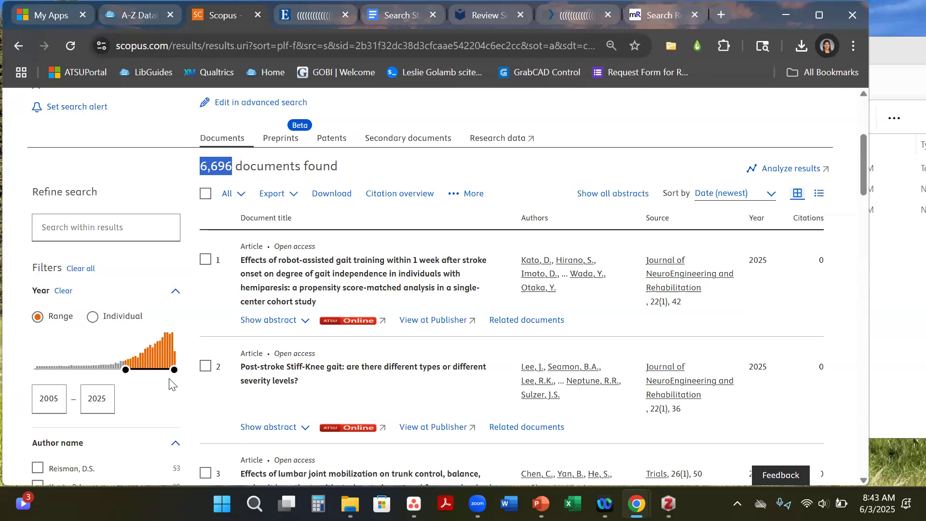
Step: Narrow the year range to 2005–2015 and check the number of documents found
mouse_move(175, 369)
left_mouse_down()
mouse_move(151, 370)
mouse_move(158, 379)
left_mouse_up()
left_click(134, 399)
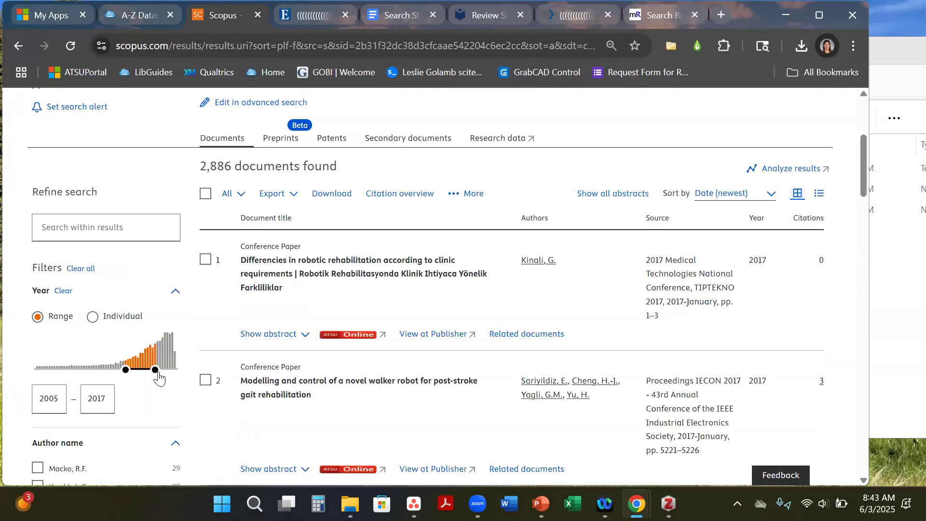
left_click_drag(156, 371, 150, 375)
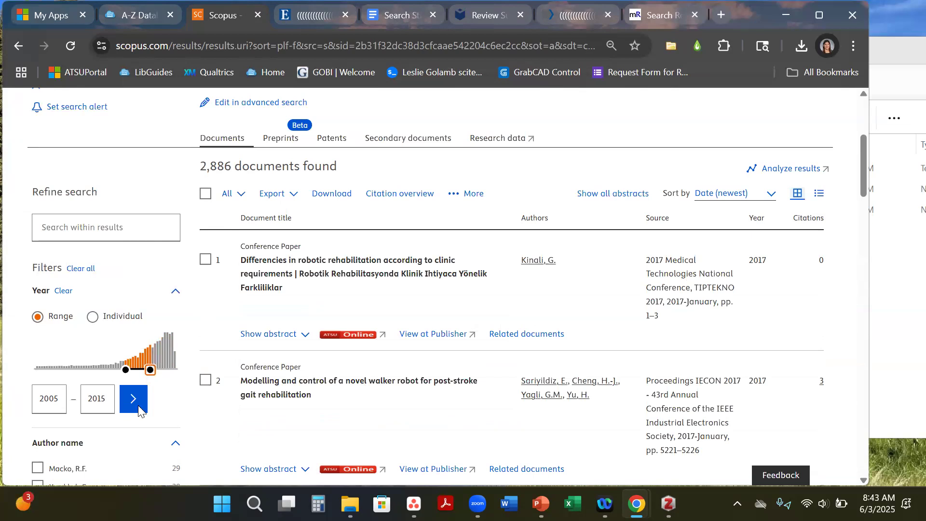
left_click(138, 405)
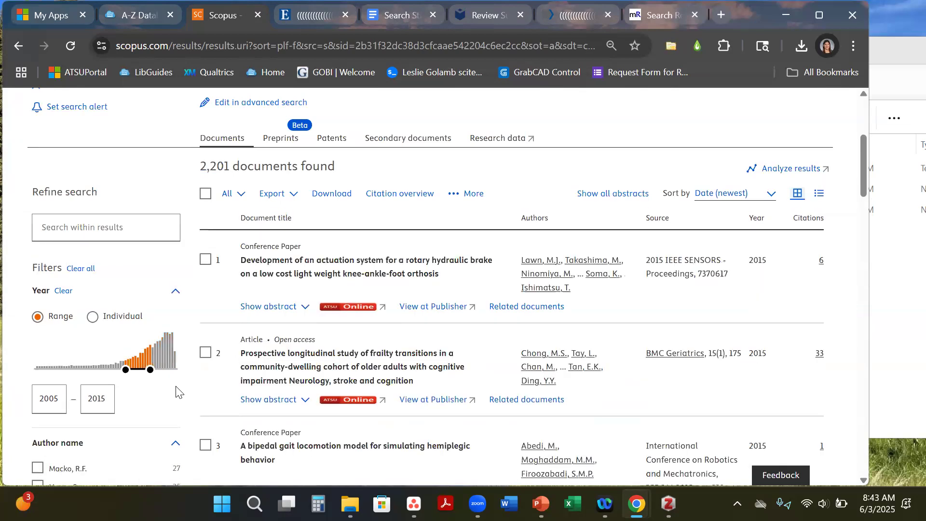
left_click_drag(232, 166, 202, 172)
left_click(232, 168)
Step: Set up a RIS export of the filtered results covering documents 1 to 2201
left_click(295, 196)
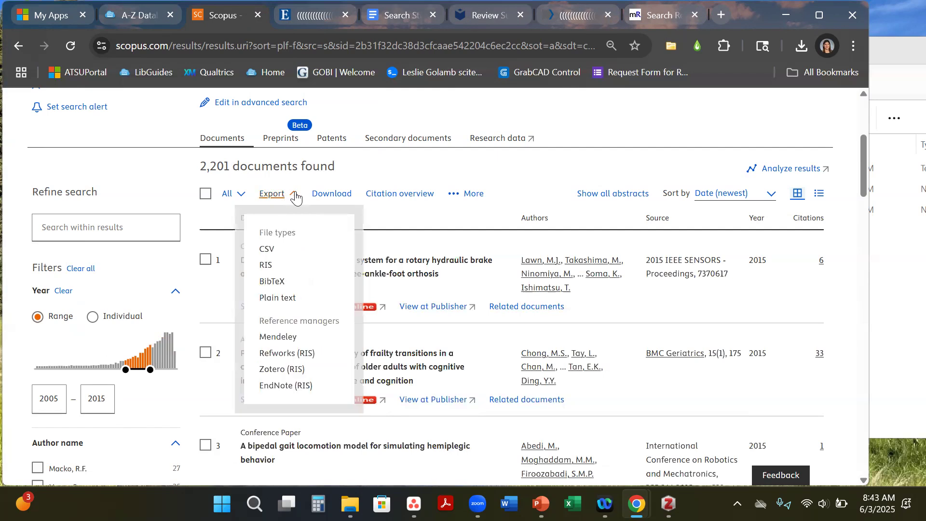
left_click(265, 266)
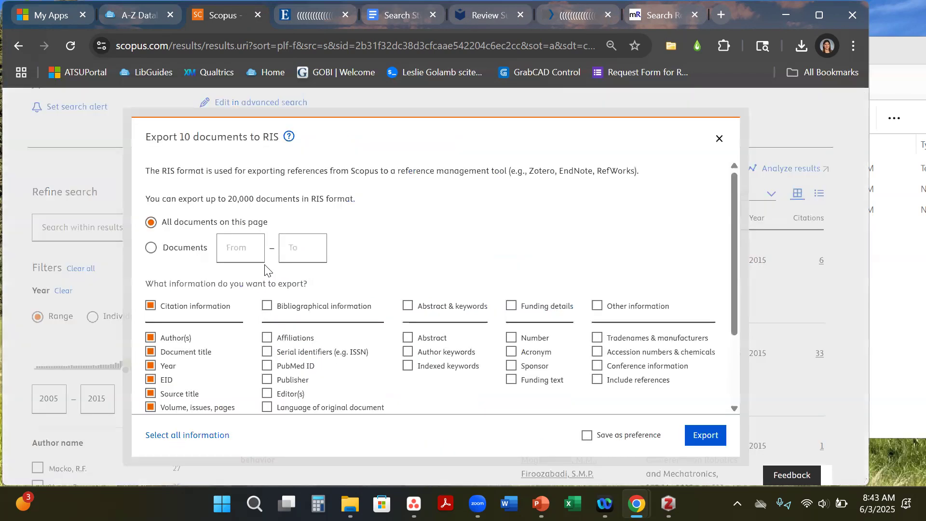
left_click(151, 248)
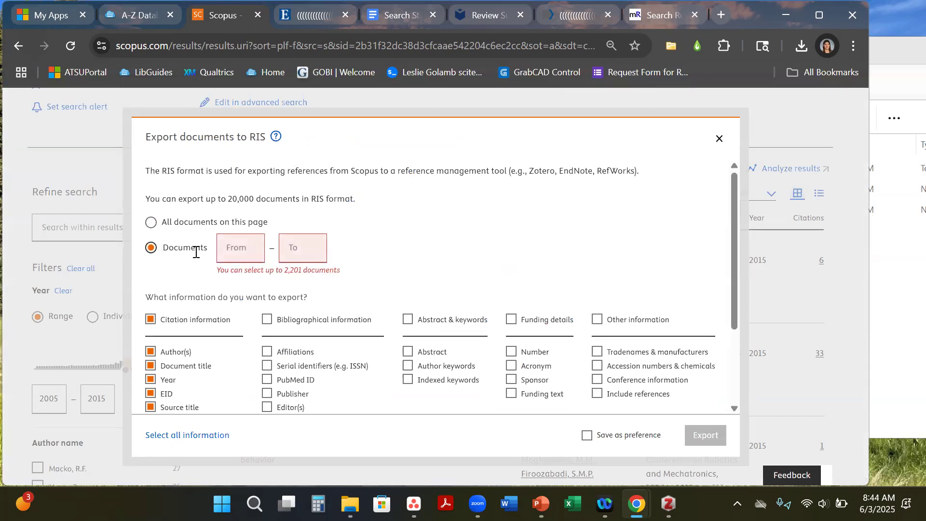
left_click(233, 249)
type("1")
left_click(306, 245)
type("2201")
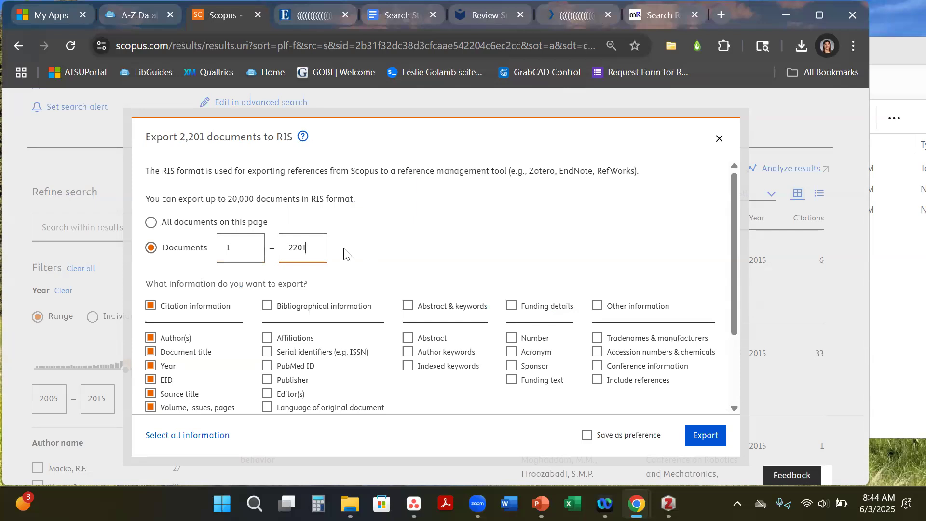
Step: Include all bibliographical, abstract and keyword, funding, and other information in the RIS file and export it
scroll(344, 254, "down", 2)
left_click(266, 233)
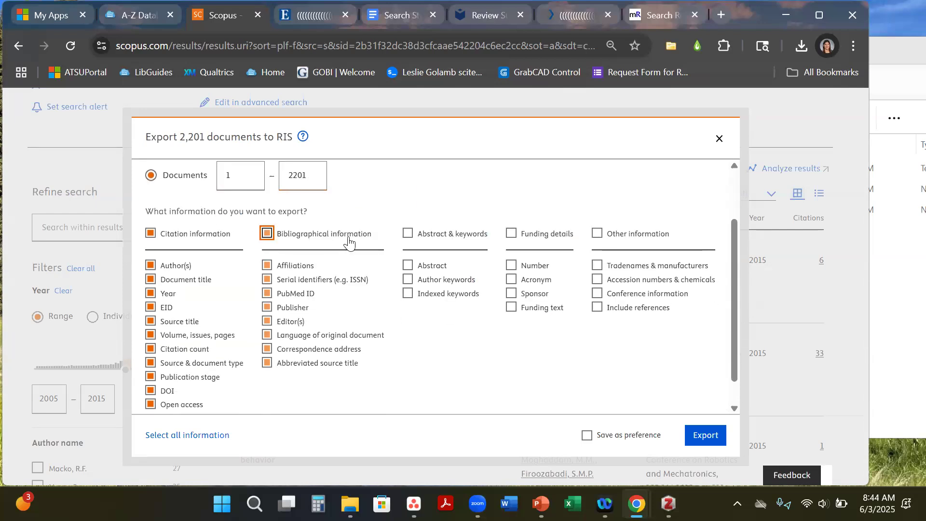
left_click(408, 234)
left_click(511, 233)
left_click(597, 234)
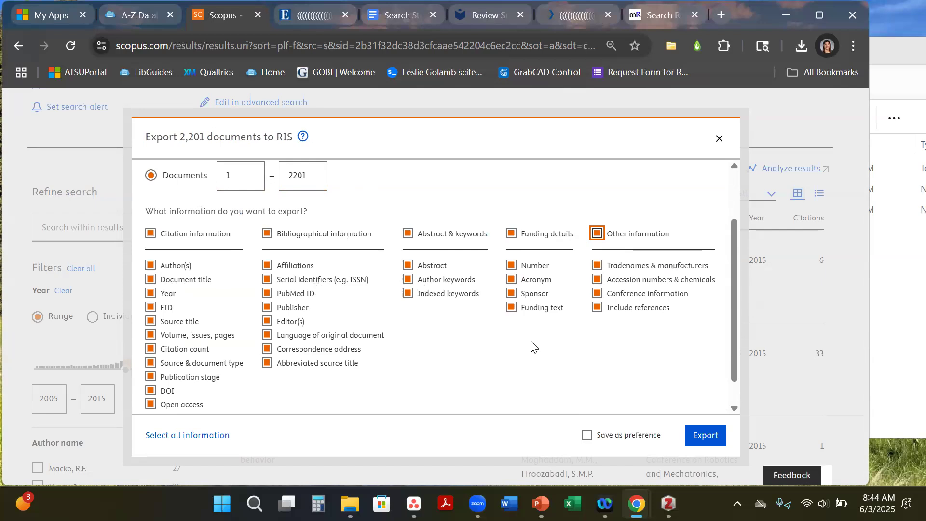
scroll(531, 346, "up", 2)
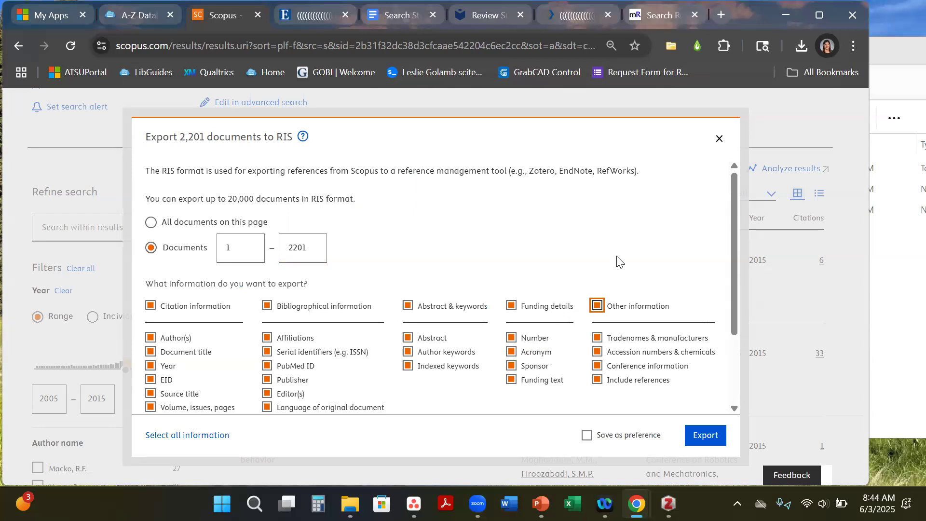
scroll(616, 261, "down", 3)
scroll(616, 261, "up", 3)
left_click(706, 436)
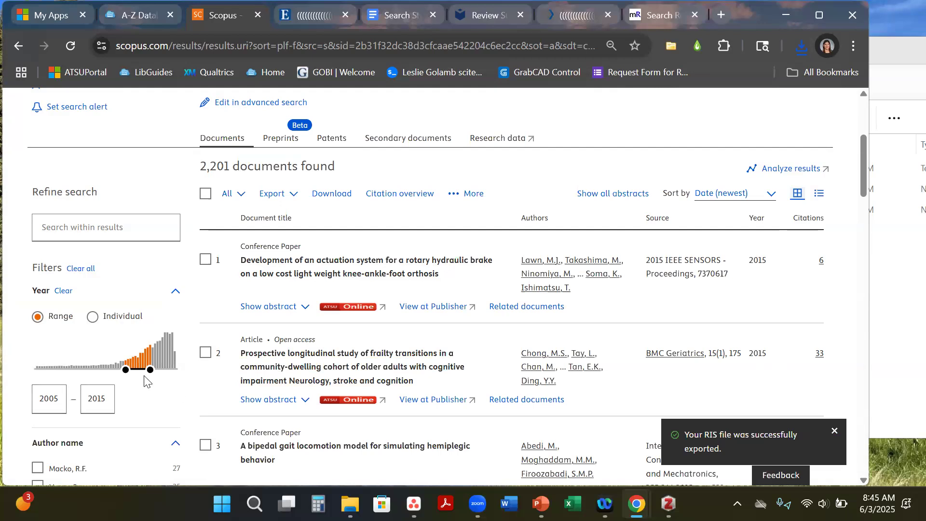
Step: Change the year filter to 2016–2021 for the next batch of Scopus results
mouse_move(150, 369)
left_mouse_down()
mouse_move(178, 369)
mouse_move(41, 374)
mouse_move(152, 372)
left_mouse_up()
left_click(134, 400)
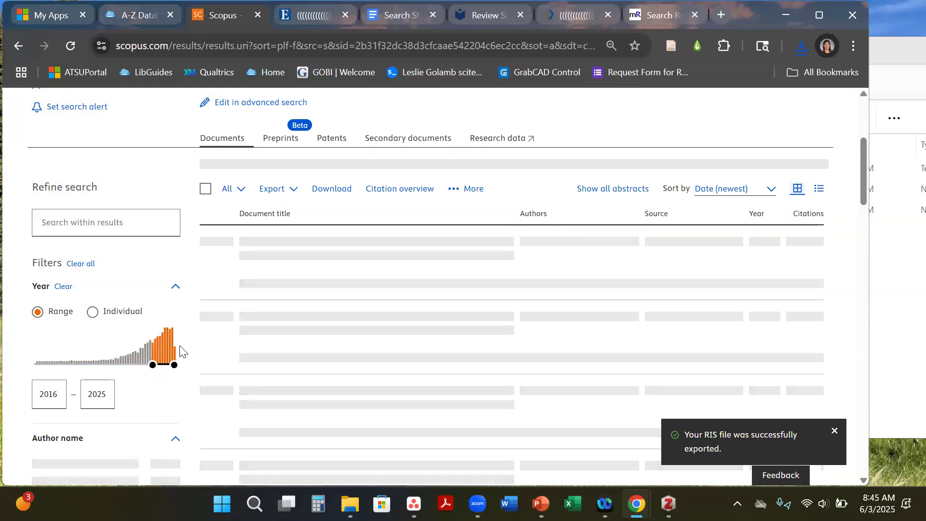
left_click_drag(174, 373, 165, 375)
left_click(134, 398)
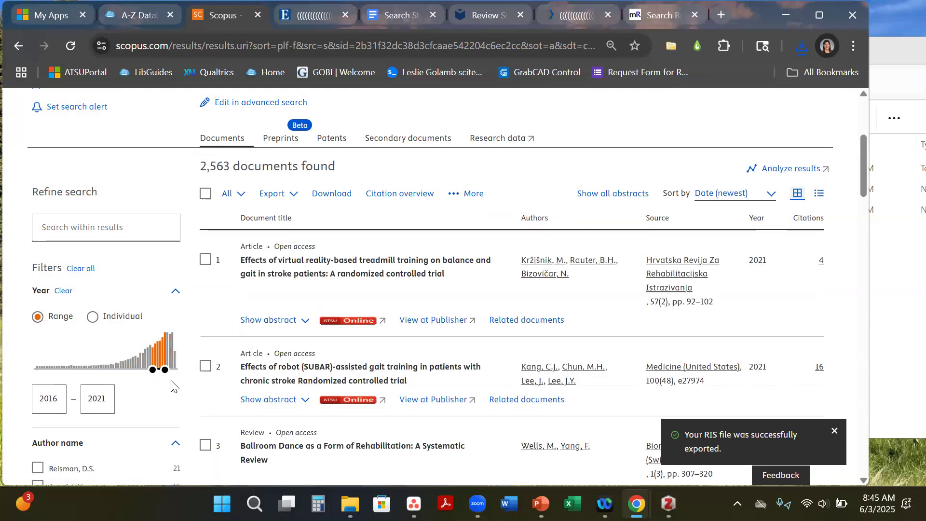
Step: Narrow the Scopus year filter to 2016–2019 and apply it to the results
left_click_drag(165, 370, 159, 372)
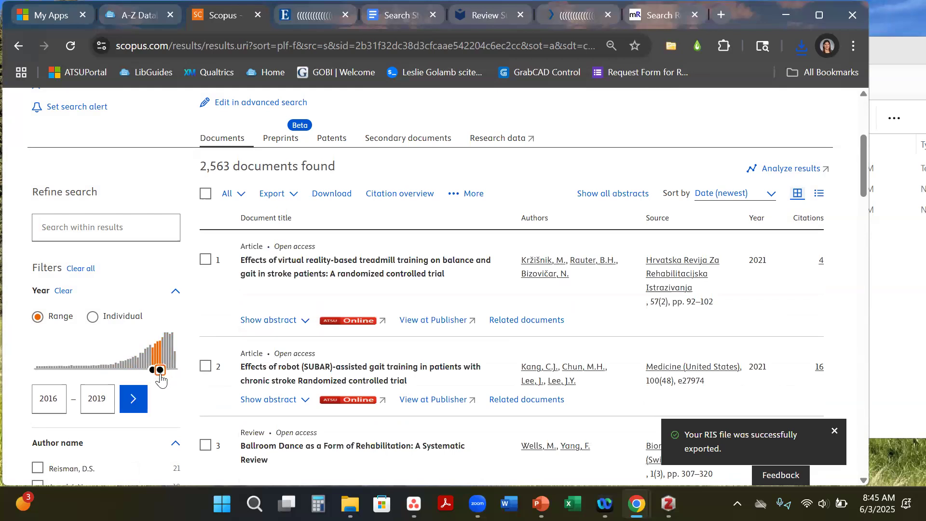
left_click(134, 400)
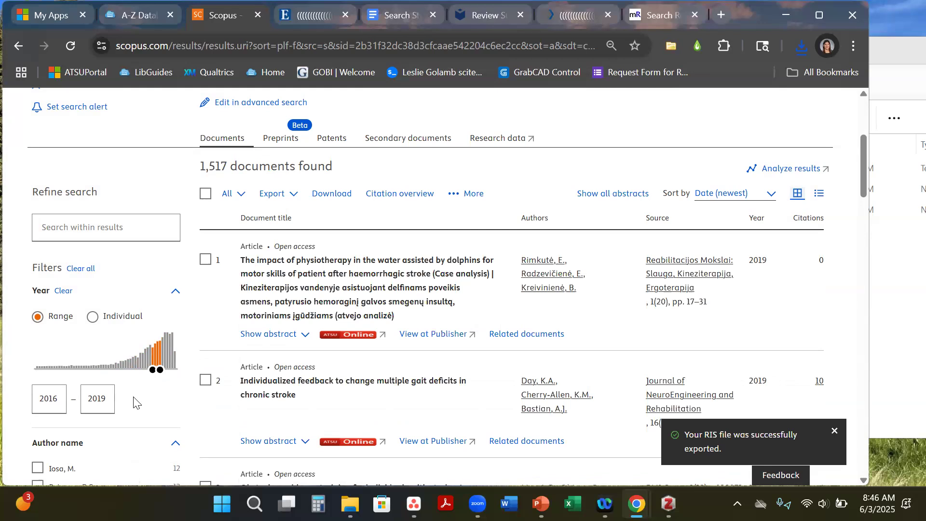
Step: Transfer the downloaded Scopus RIS file from the recent downloads into the Importing Articles folder
left_click(795, 50)
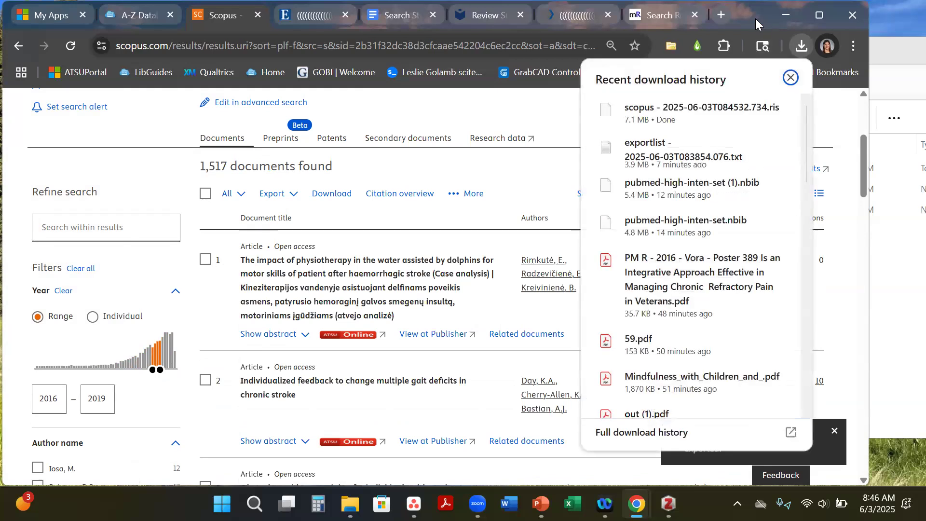
left_click_drag(755, 19, 706, 50)
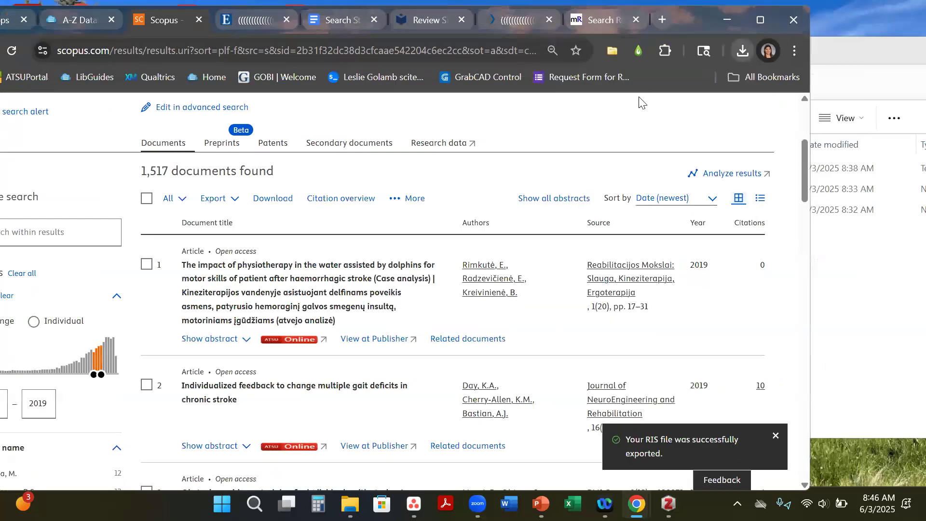
left_click(743, 50)
left_click_drag(793, 208, 851, 266)
left_click(820, 39)
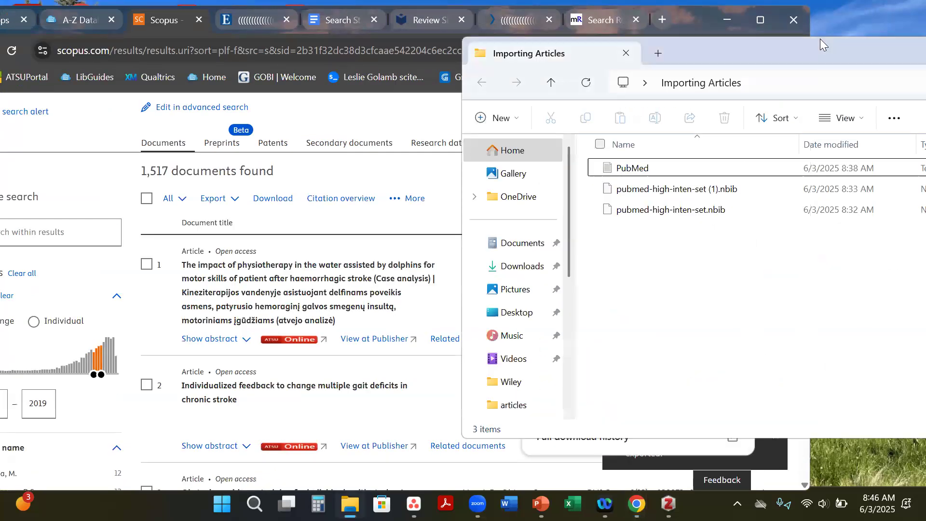
left_click_drag(806, 53, 781, 47)
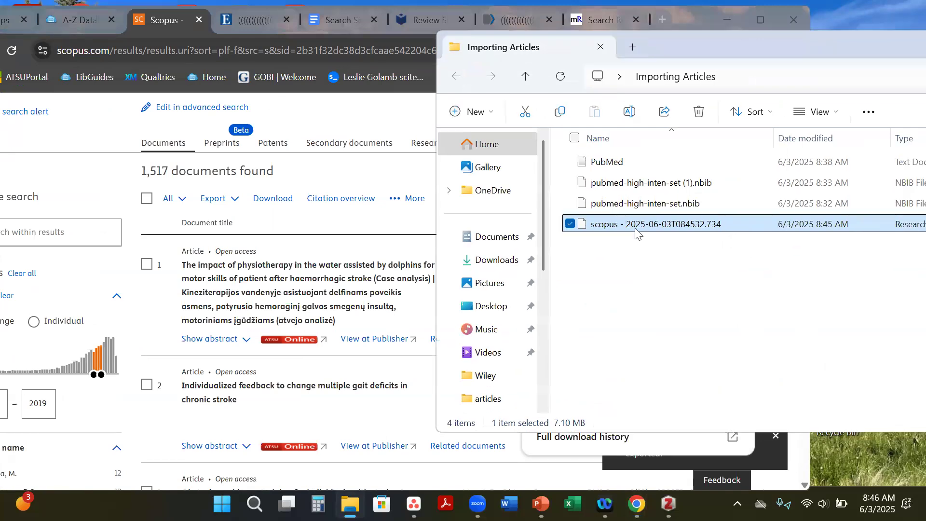
Step: Rename the exported Scopus file in the Importing Articles folder as scopus 1
left_click(707, 217)
left_click_drag(722, 224, 624, 233)
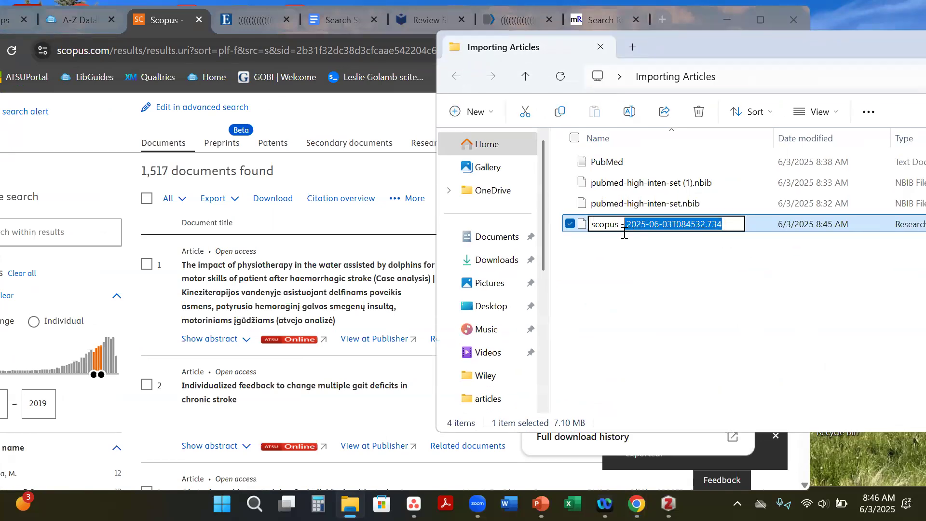
key("BackSpace")
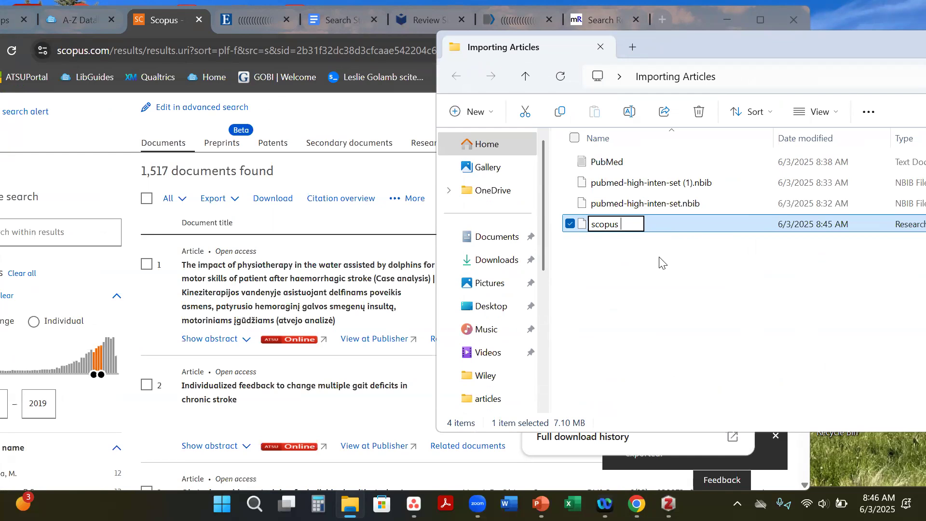
type("1")
left_click(690, 352)
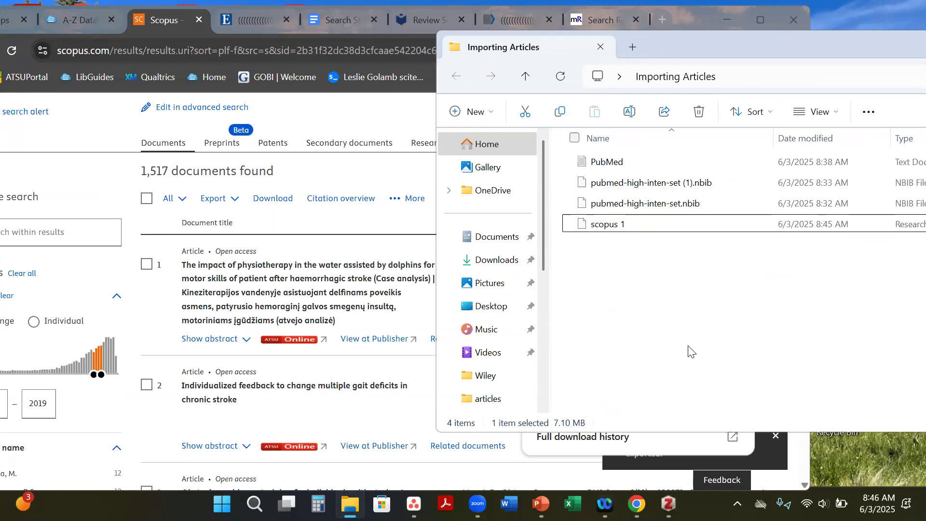
mouse_move(698, 42)
left_mouse_down()
mouse_move(692, 21)
mouse_move(793, 46)
left_mouse_up()
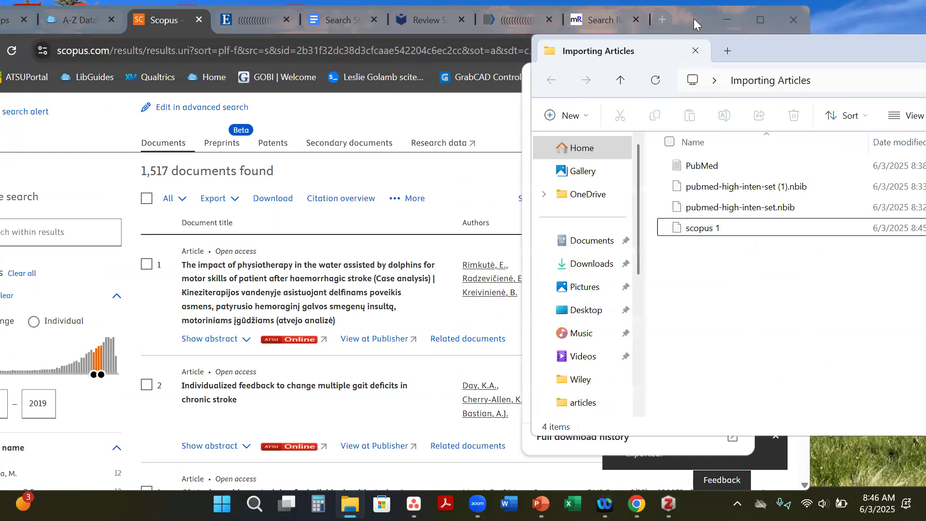
Step: Switch to the Covidence review, check the duplicates removed before screening, and return to the review summary
left_click(693, 18)
left_click(419, 15)
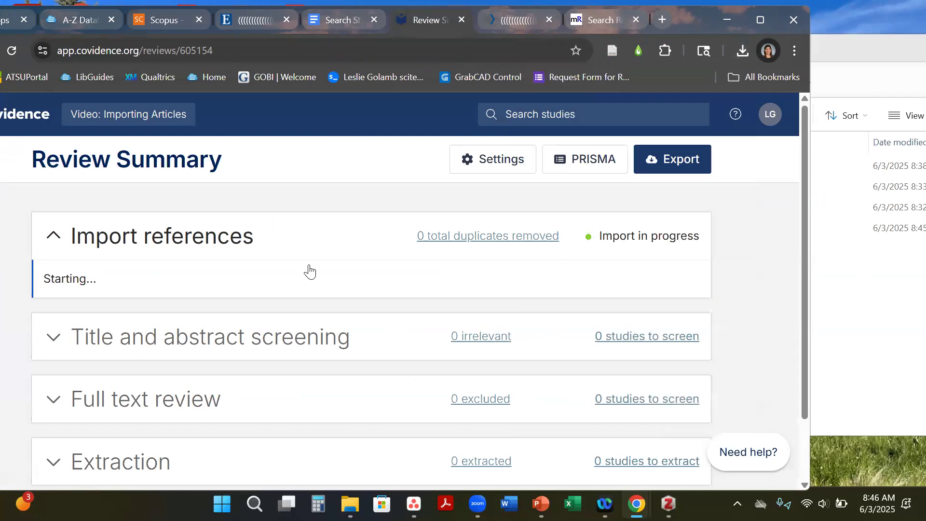
left_click(205, 246)
left_click(279, 232)
left_click(468, 243)
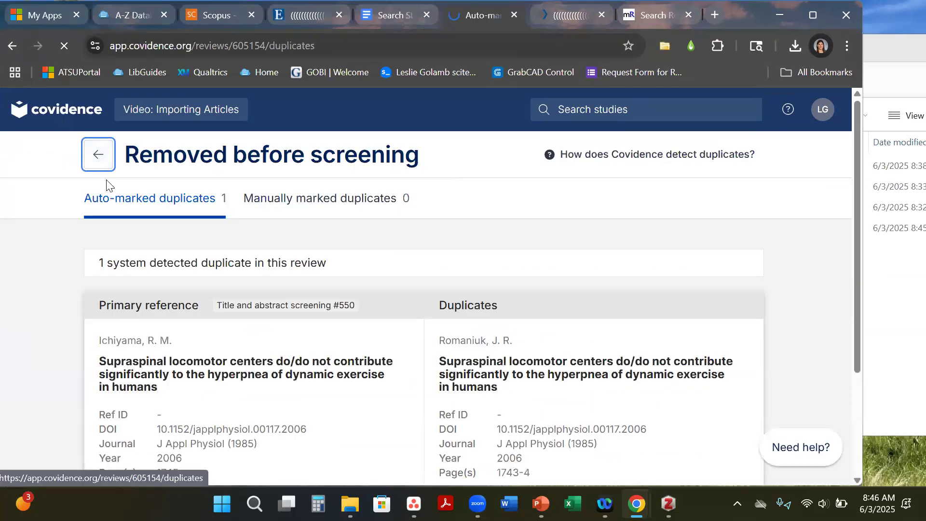
left_click(85, 141)
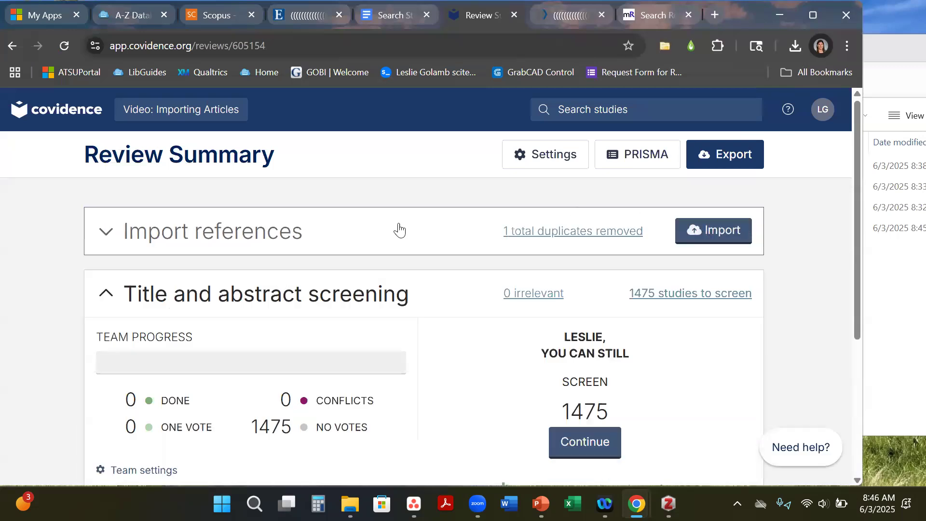
Step: Open the import history details and examine the studies added, duplicates and source of the PubMed import
left_click(308, 237)
scroll(170, 256, "down", 2)
left_click(155, 252)
scroll(407, 260, "down", 3)
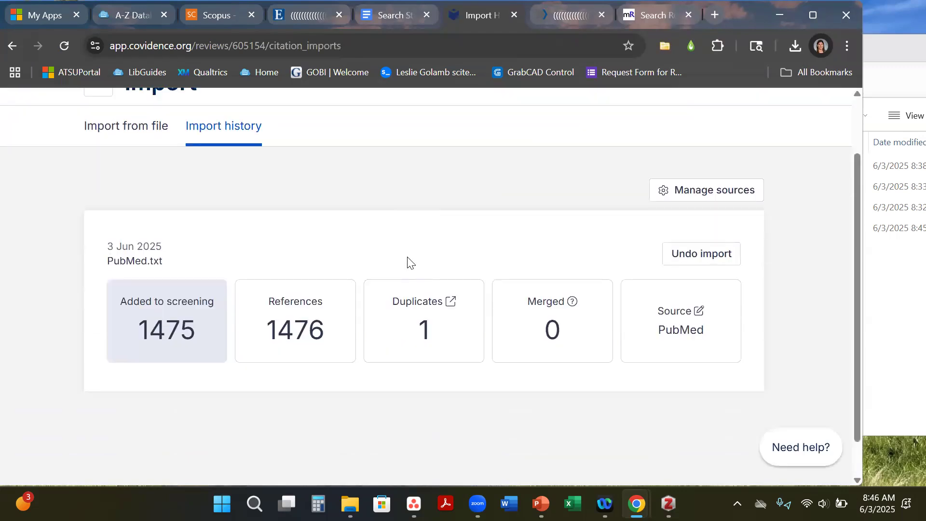
left_click_drag(207, 292, 141, 285)
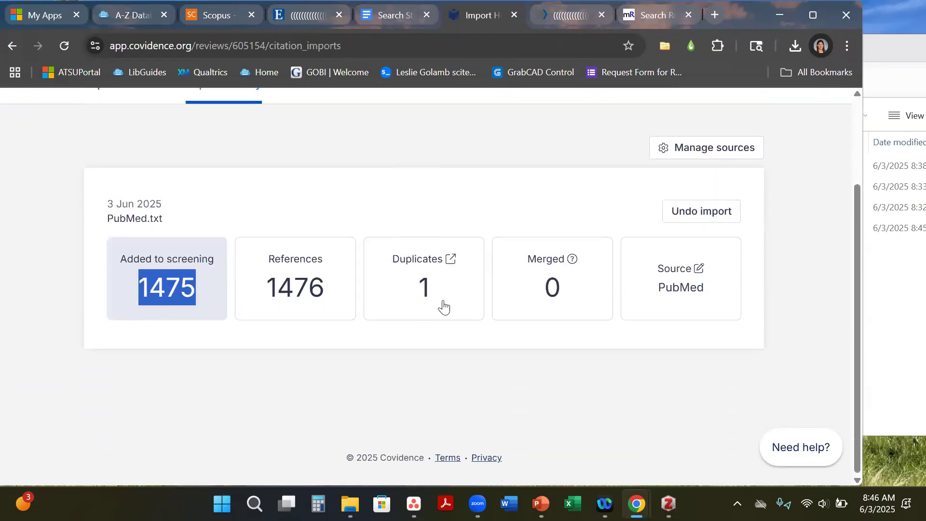
left_click_drag(438, 291, 415, 296)
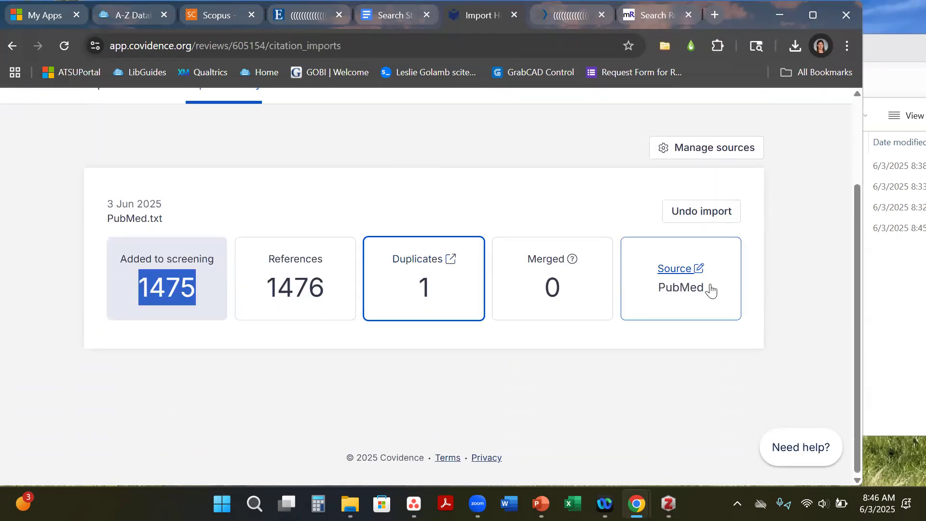
Step: Return to the review summary and reopen the import history details from the references section
scroll(621, 344, "up", 3)
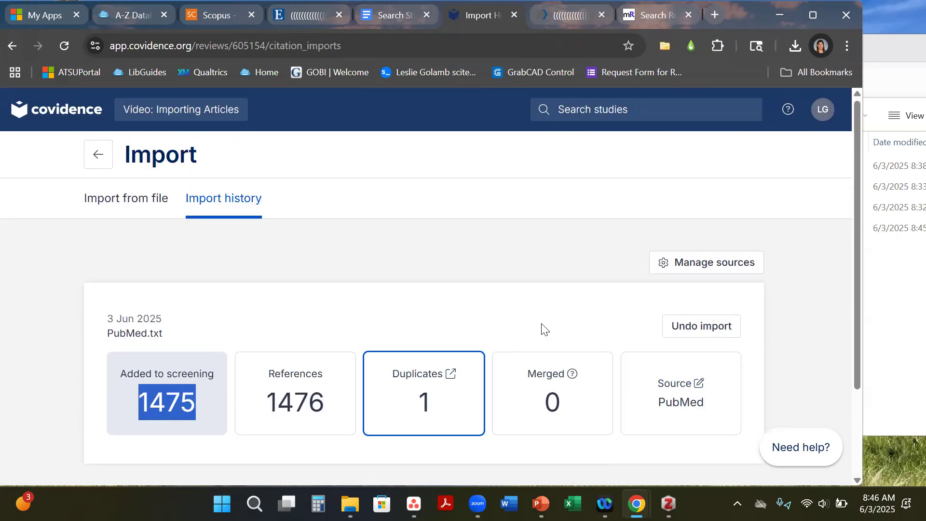
left_click(147, 201)
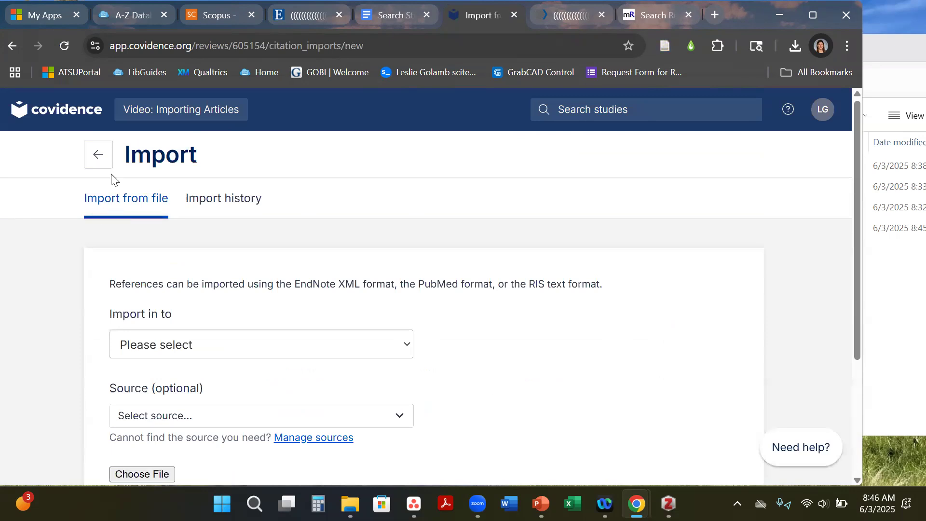
left_click(99, 155)
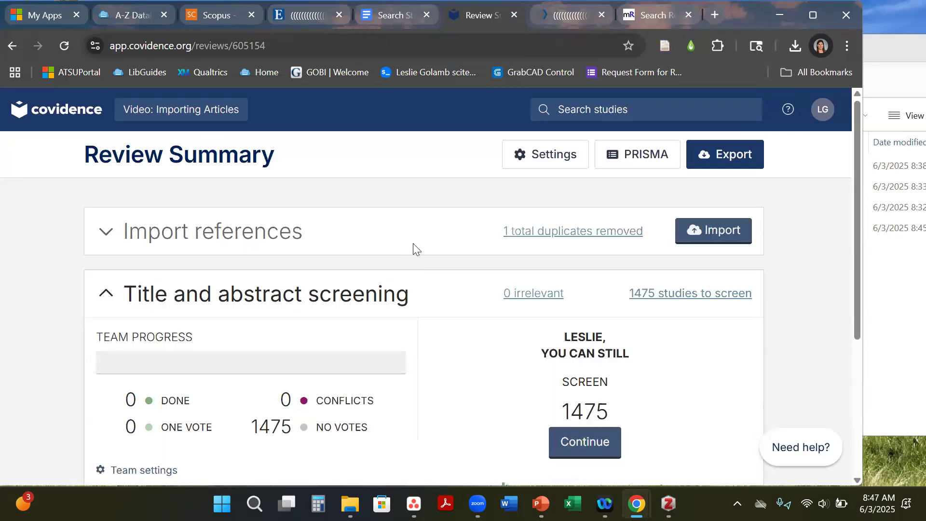
left_click(414, 247)
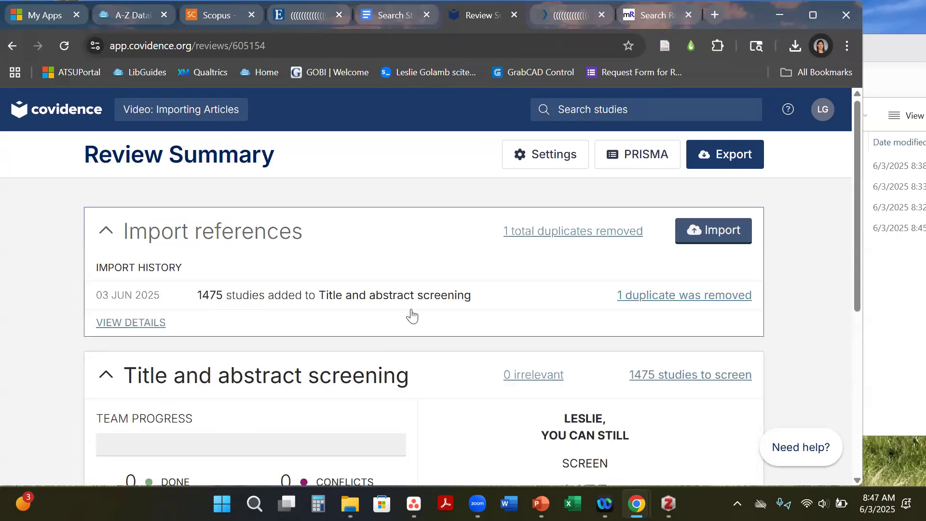
left_click(131, 323)
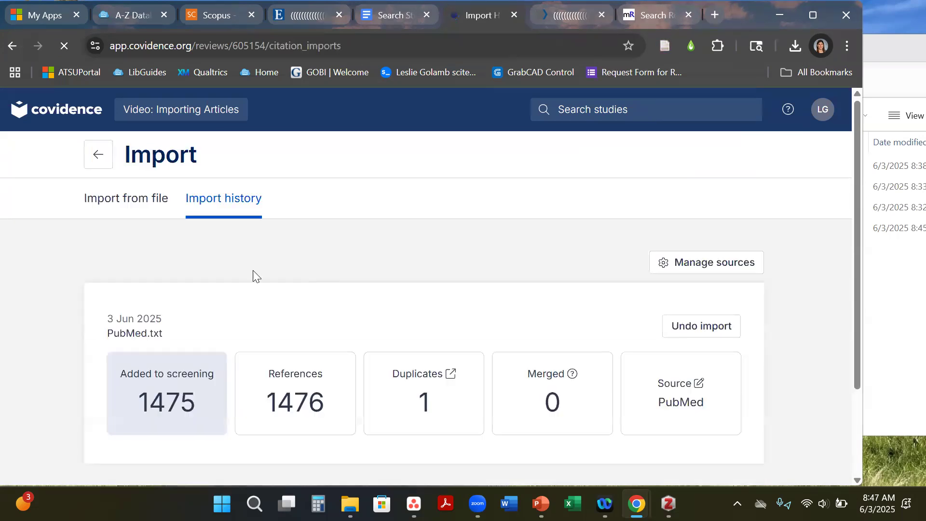
Step: Set up a new import from file into Screen with Scopus as the source
left_click(111, 204)
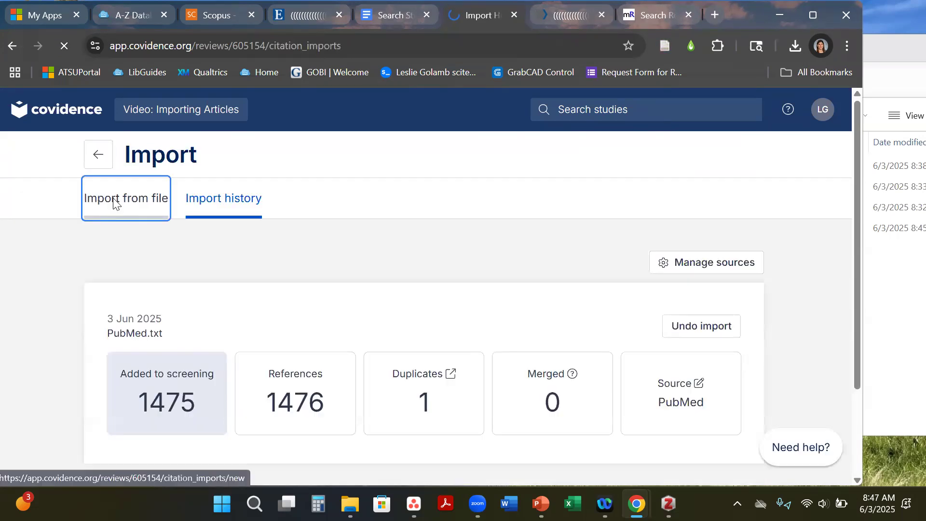
scroll(174, 270, "down", 1)
left_click(191, 273)
left_click(185, 315)
scroll(325, 261, "down", 1)
left_click(227, 271)
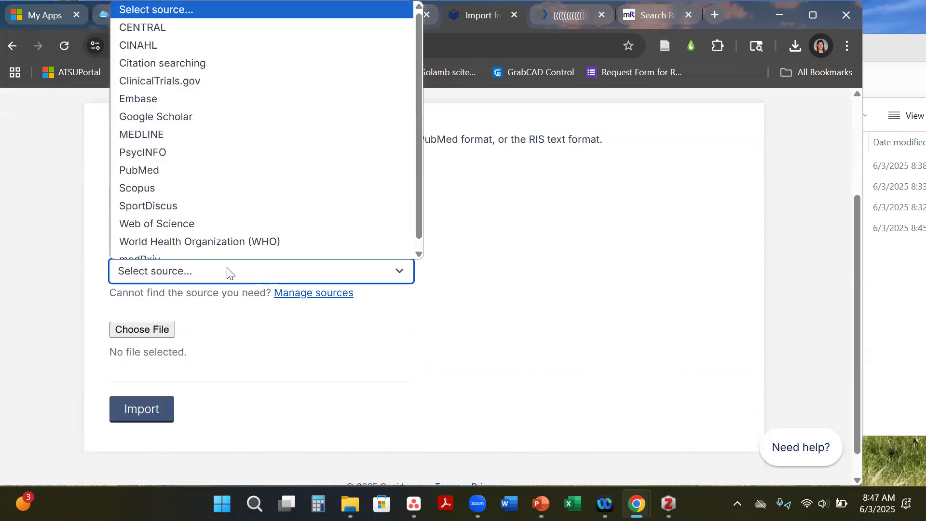
left_click(226, 182)
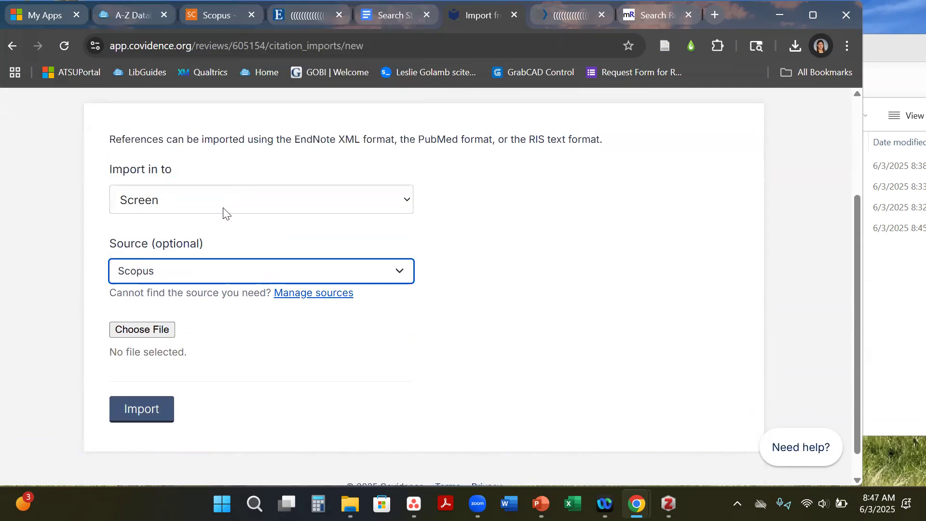
Step: Import the file scopus 1 into Covidence and return to the review summary
left_click(147, 331)
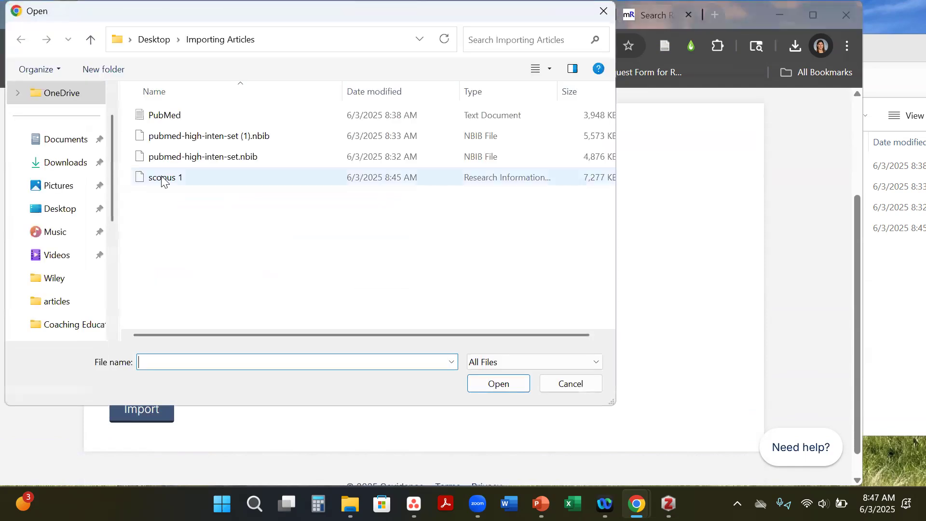
left_click(175, 181)
left_click(499, 383)
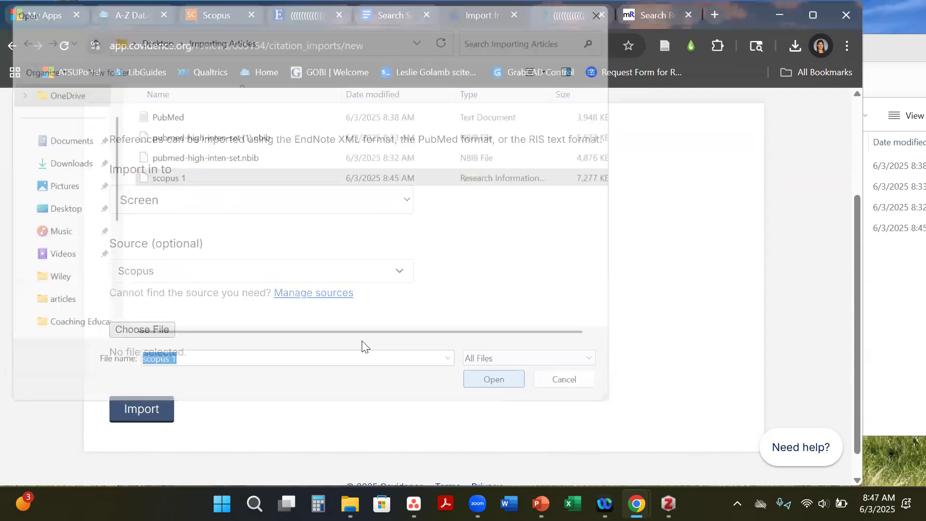
left_click(153, 415)
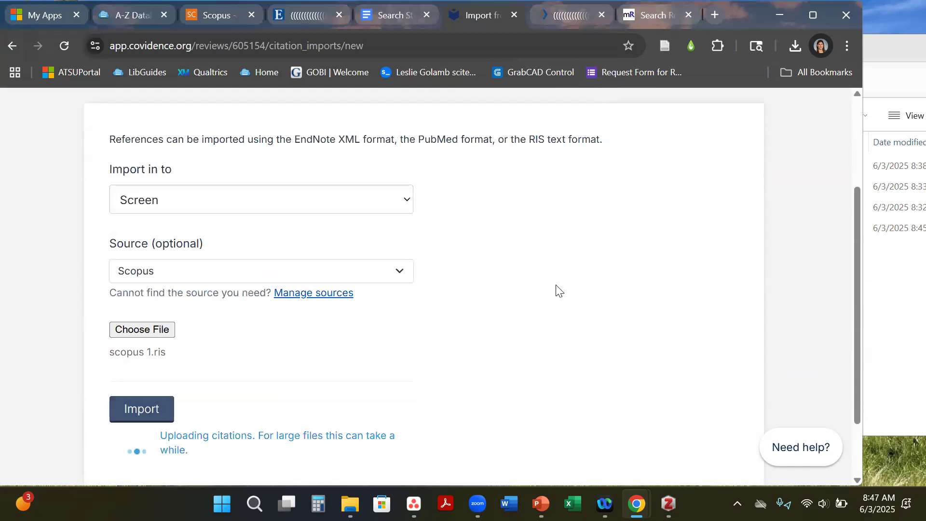
scroll(587, 308, "up", 3)
left_click(101, 161)
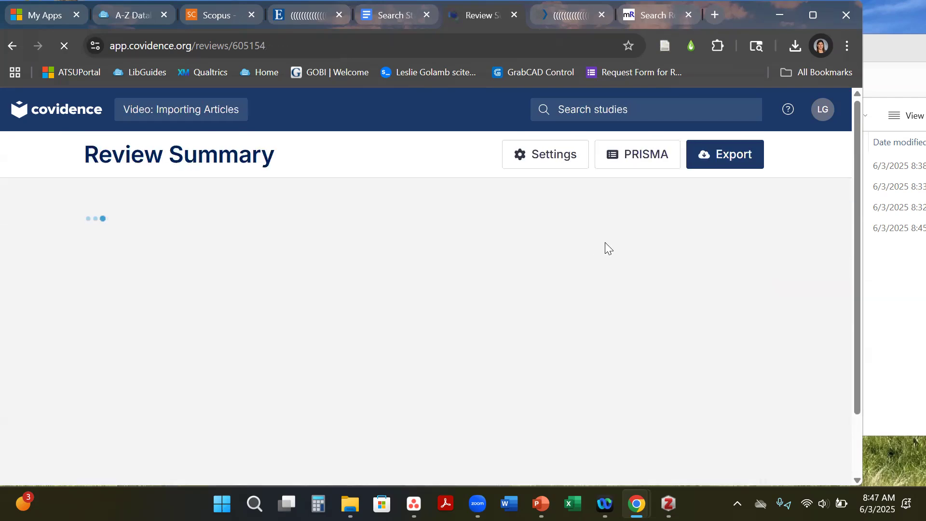
Step: Switch to the Gmail inbox and open EBSCO's Search Result Export email
mouse_move(637, 504)
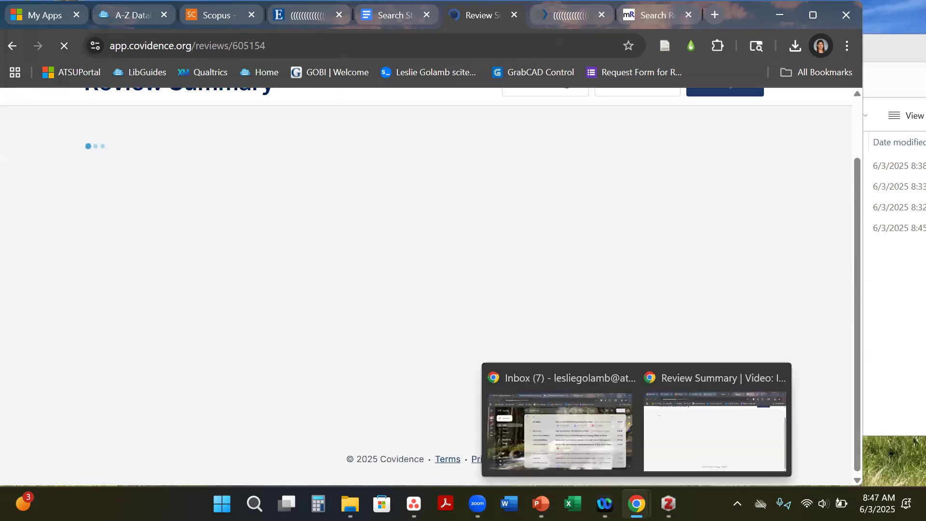
left_click(559, 425)
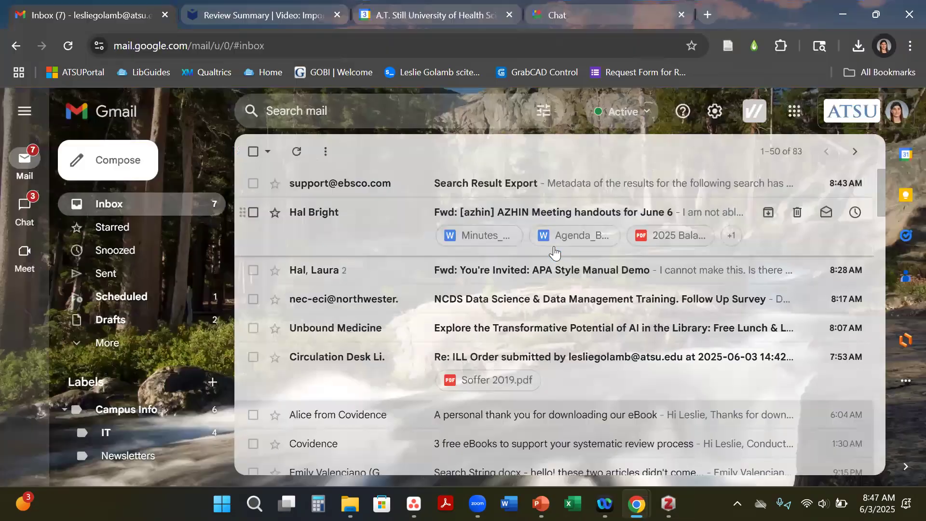
left_click(416, 183)
left_click_drag(288, 197, 436, 201)
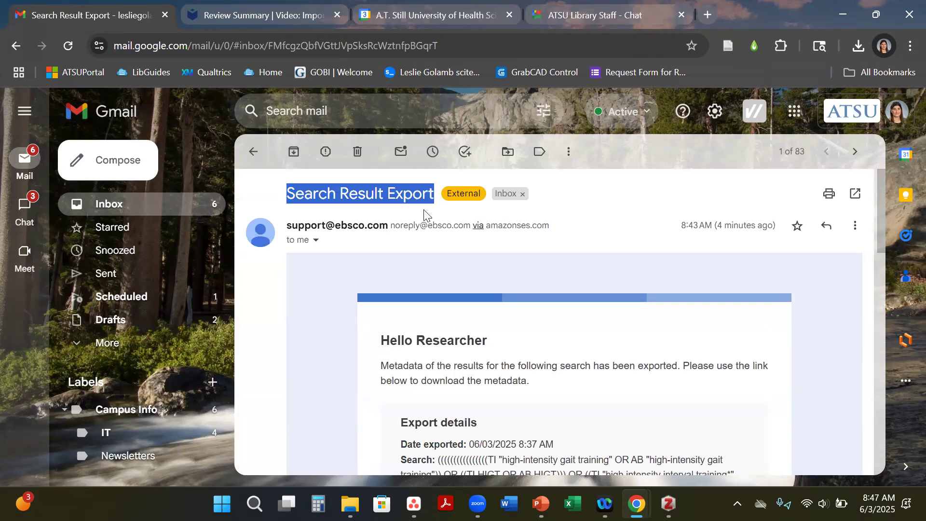
left_click_drag(289, 226, 387, 228)
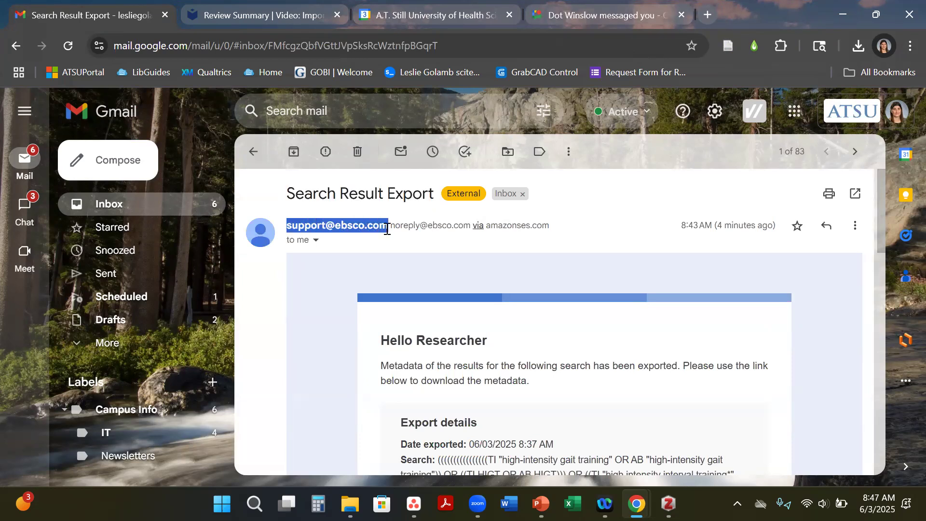
Step: Download the exported search metadata through the link in the EBSCO email
scroll(505, 241, "down", 3)
scroll(564, 253, "down", 3)
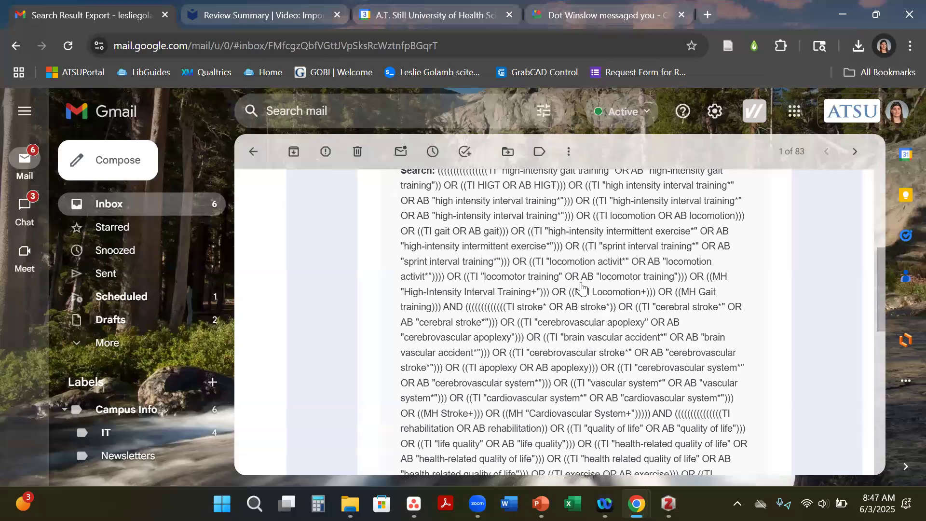
scroll(656, 314, "down", 6)
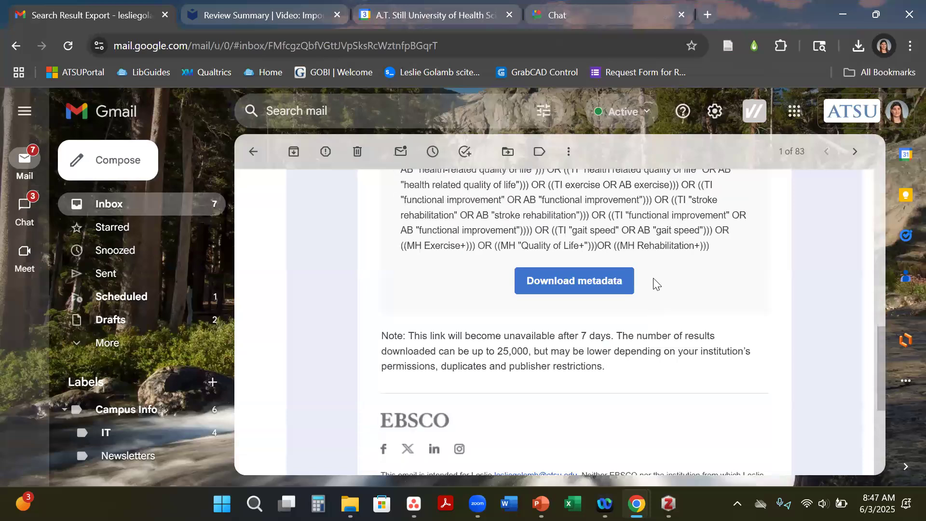
left_click(581, 282)
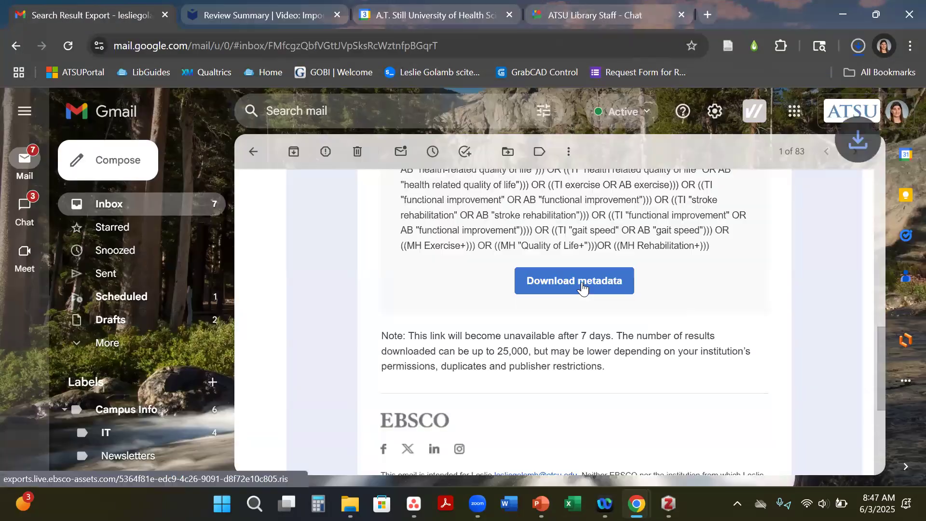
Step: Transfer the downloaded EBSCO RIS file from the recent downloads into the Importing Articles folder
double_click(753, 14)
left_click(682, 59)
left_click_drag(573, 127, 909, 285)
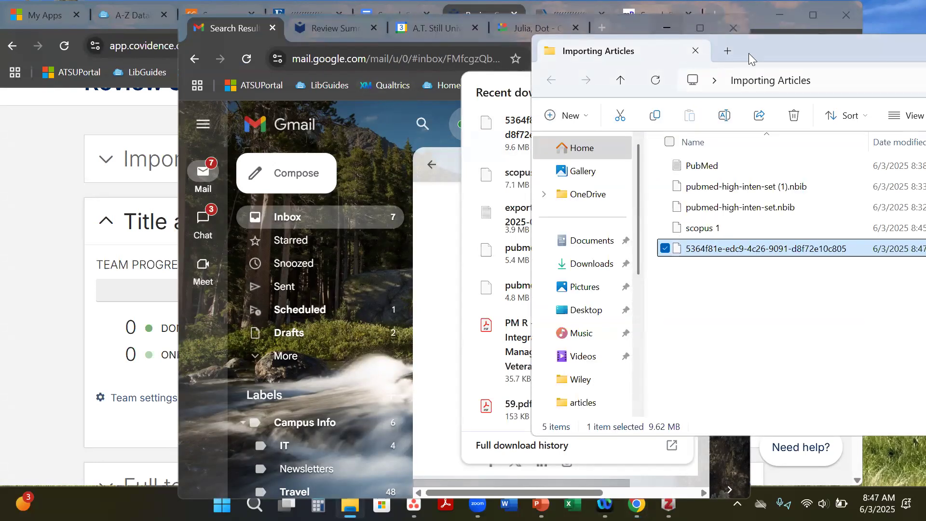
Step: Rename the EBSCO export file in the Importing Articles folder as CINAHL
left_click_drag(785, 55, 710, 53)
left_click(695, 247)
type("CINAHL")
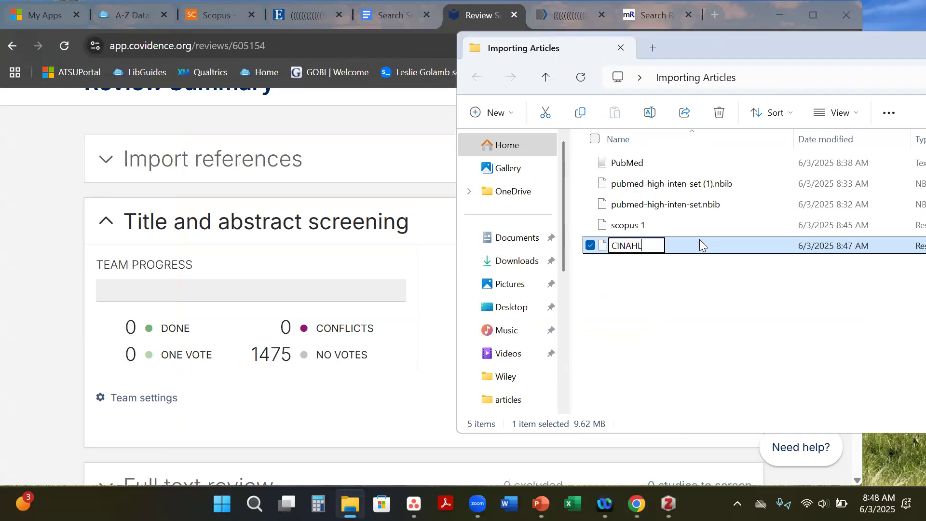
left_click(684, 333)
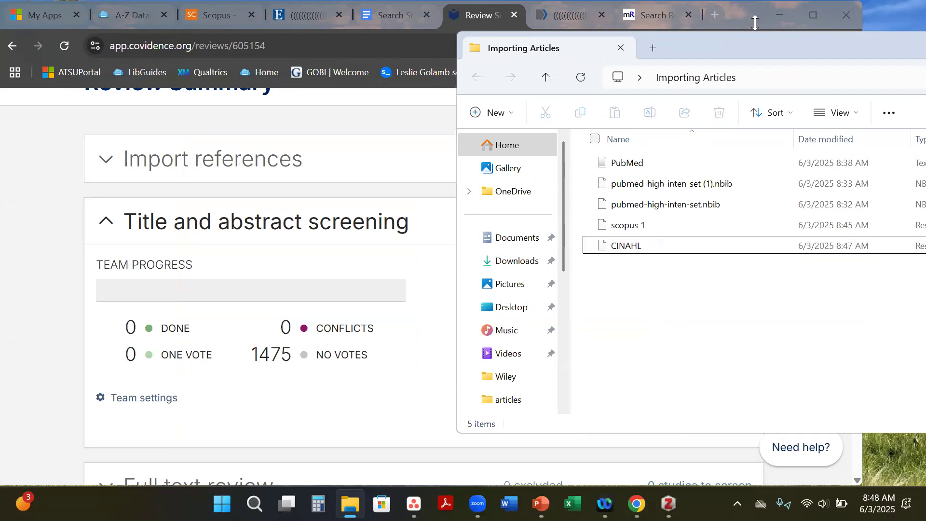
left_click_drag(755, 41, 766, 40)
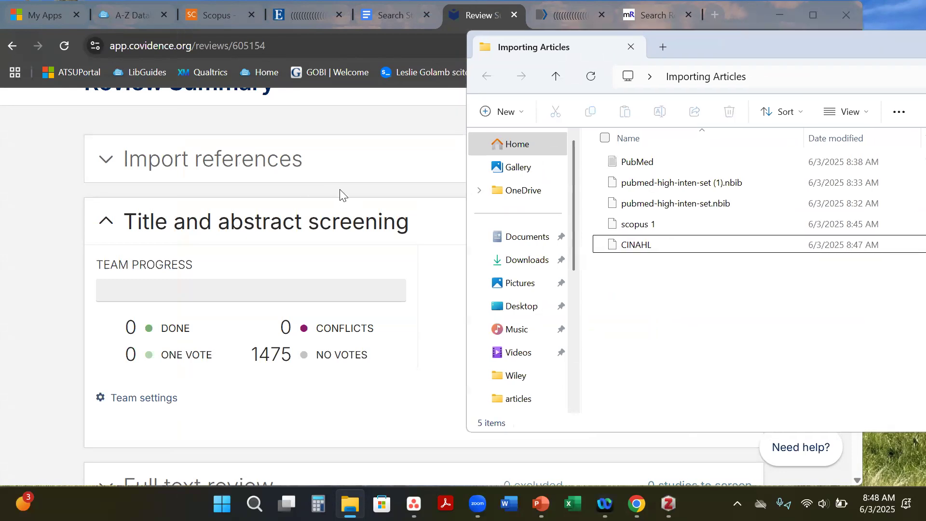
Step: In the Covidence review, expand the import references section and open the form for a new import
left_click(340, 196)
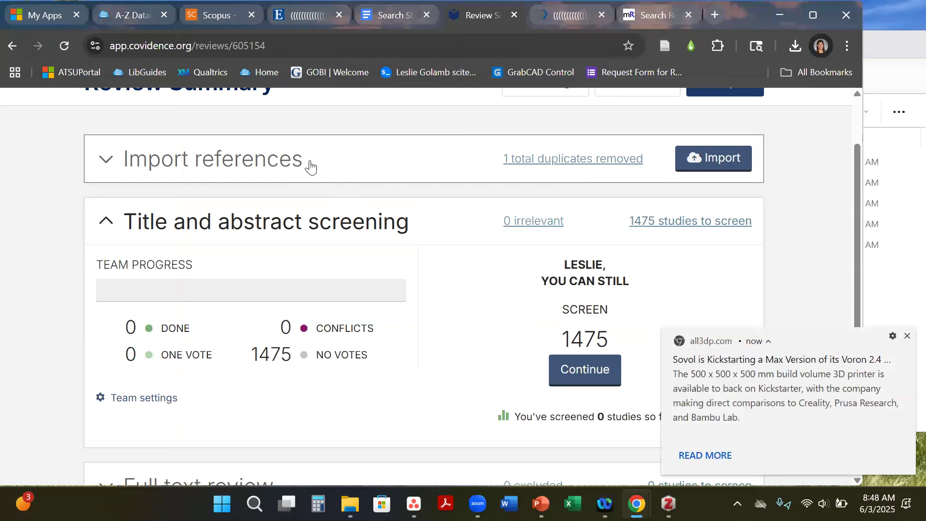
left_click(311, 167)
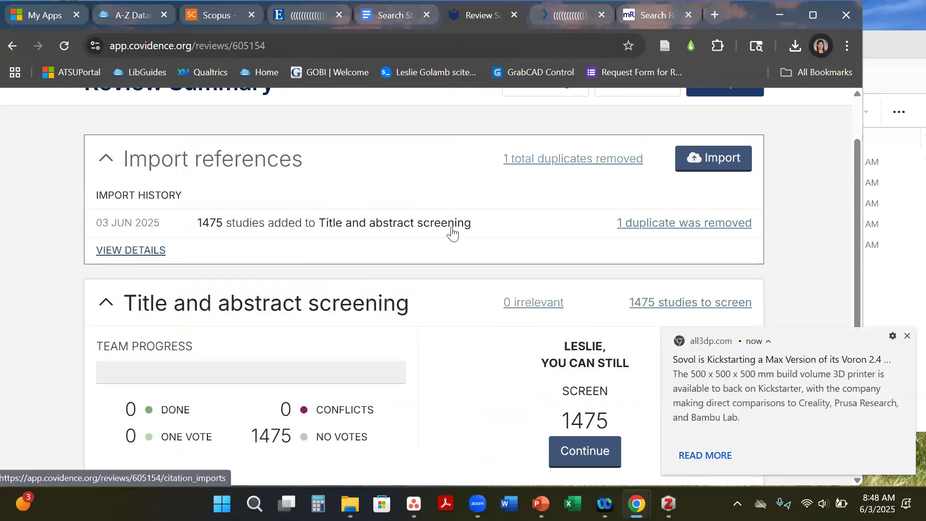
left_click(708, 164)
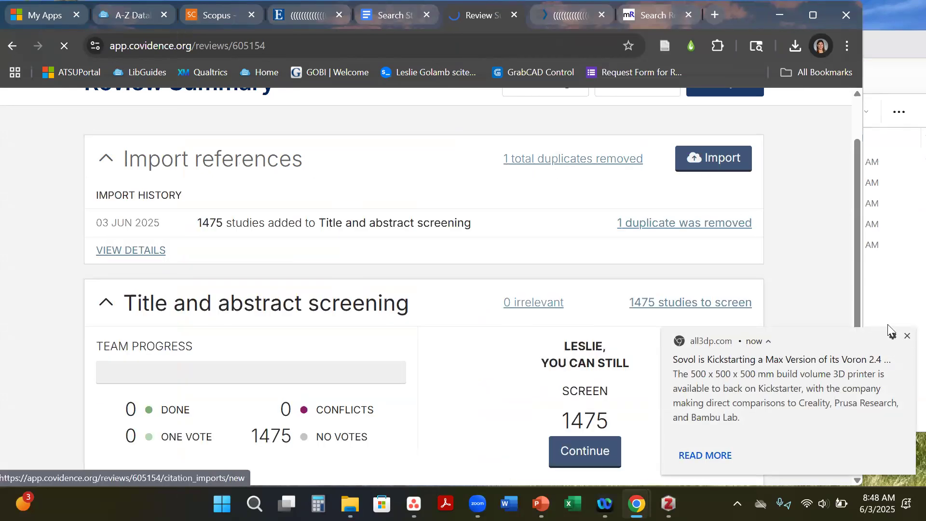
scroll(519, 299, "down", 1)
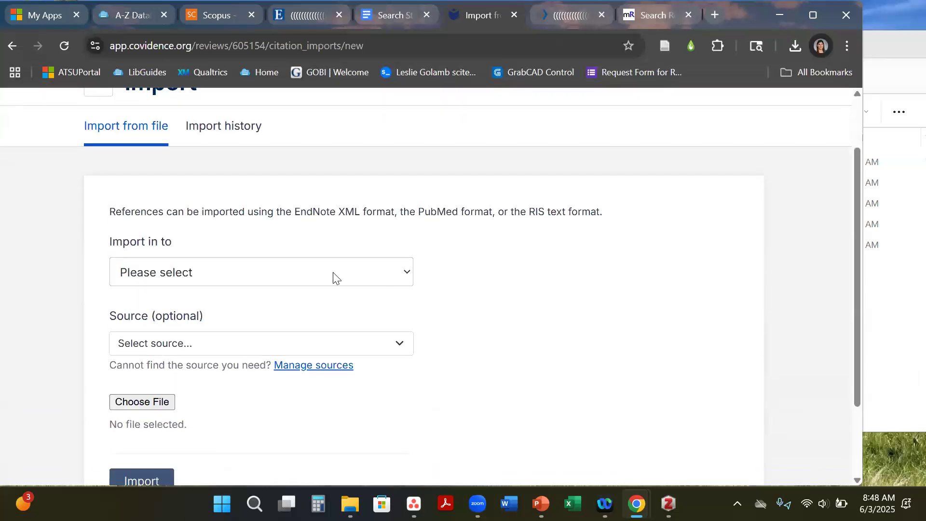
Step: Set the references to be imported into Screen, with CINAHL as the source
left_click(330, 272)
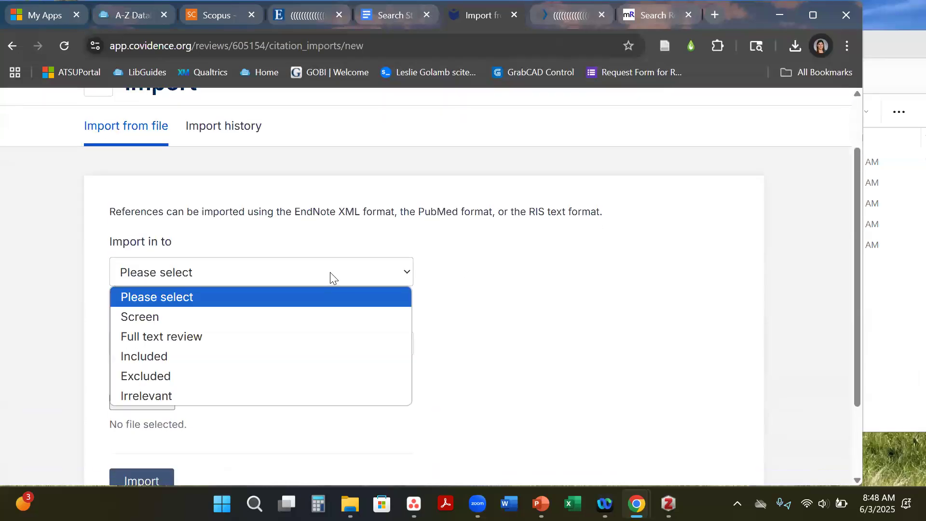
left_click(321, 319)
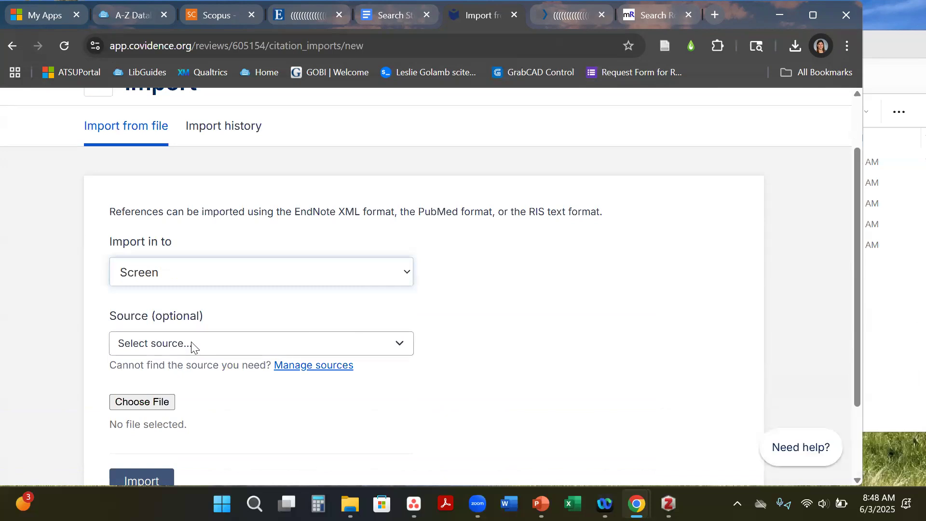
scroll(192, 344, "down", 1)
left_click(194, 270)
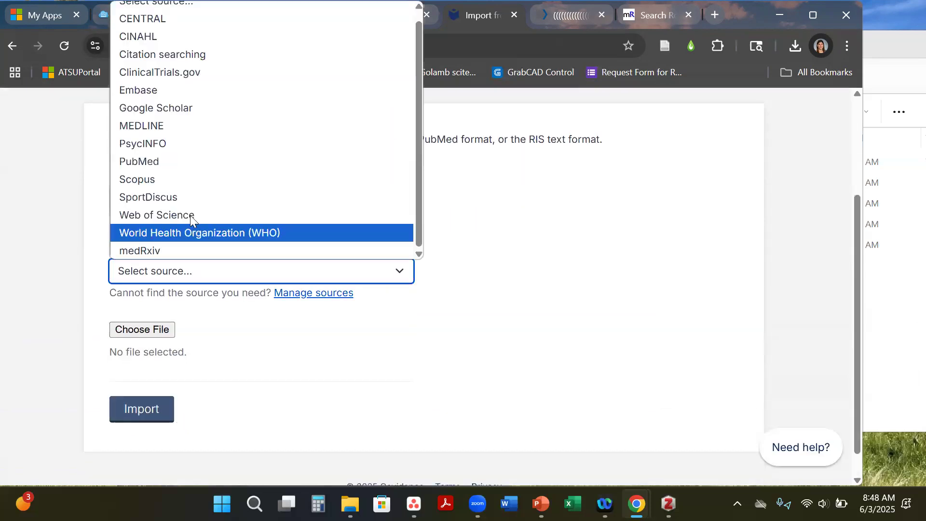
left_click(159, 37)
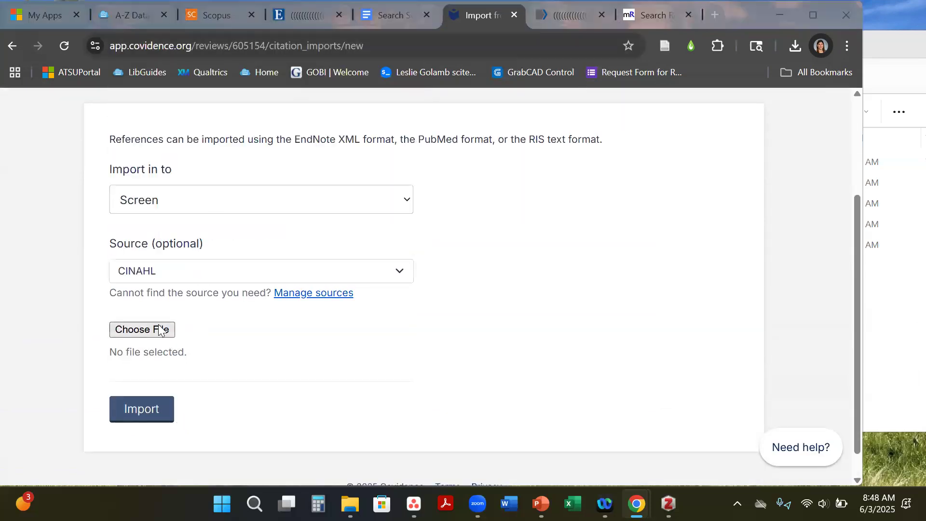
Step: Choose the CINAHL file from the Importing Articles folder and import it
left_click(158, 330)
left_click(197, 115)
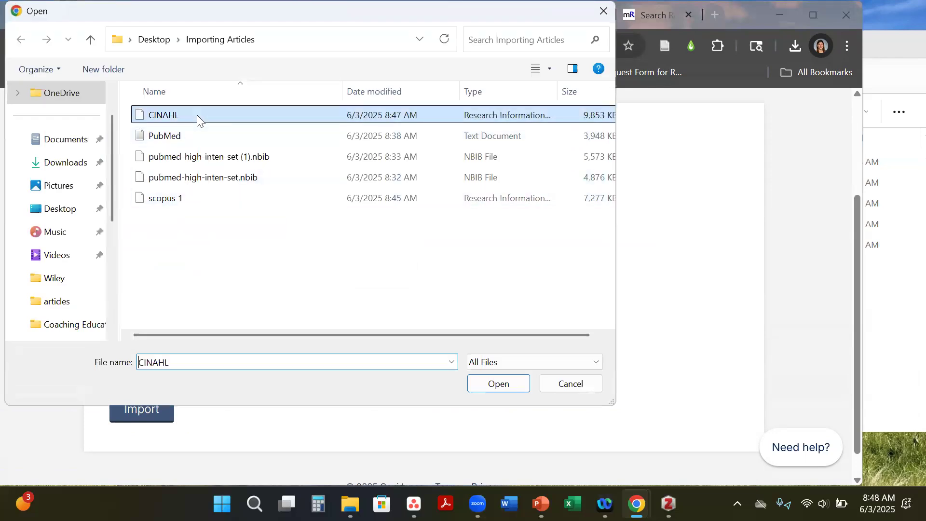
left_click(499, 386)
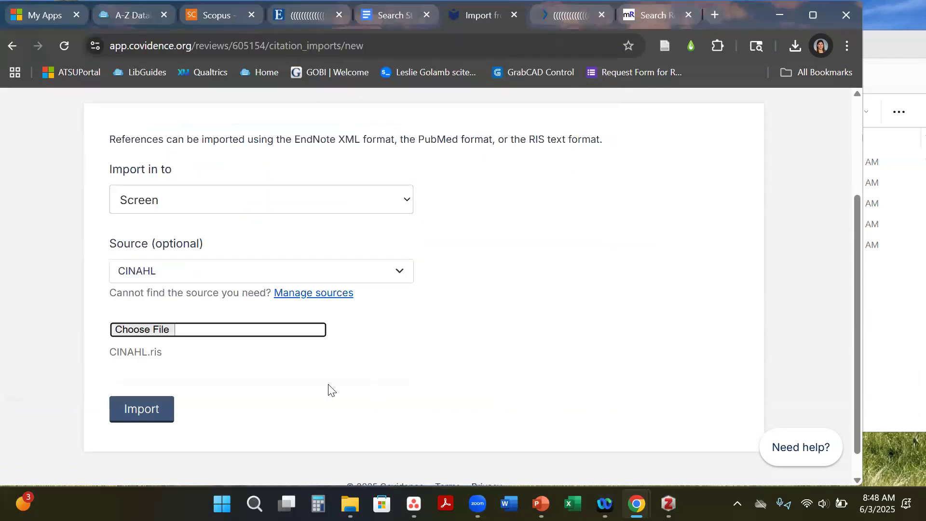
left_click(148, 411)
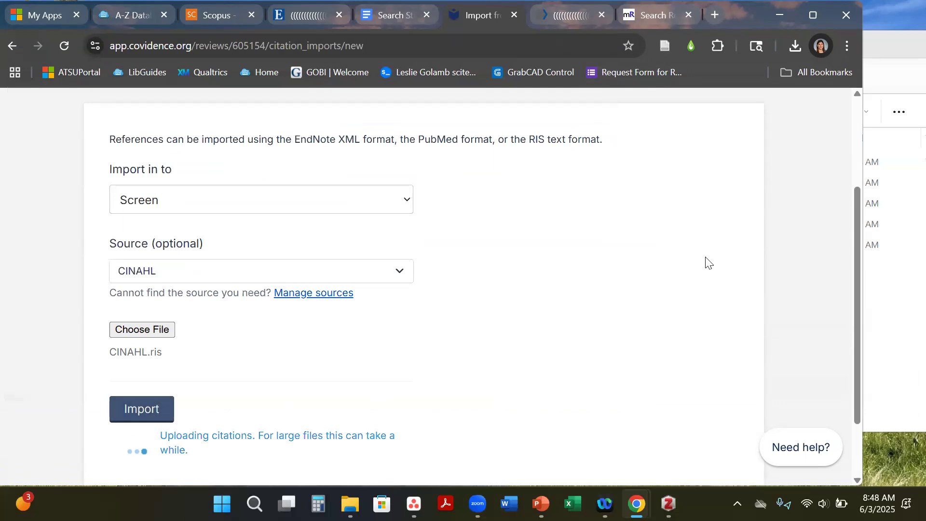
Step: Close the finished EBSCO, Scopus and PubMed pages and return to the Covidence review summary
left_click(877, 44)
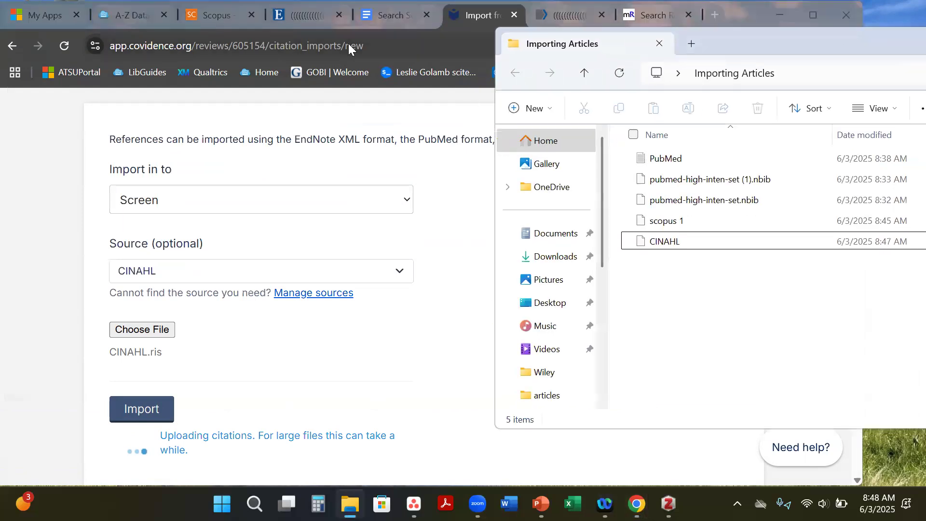
left_click(389, 19)
left_click(309, 23)
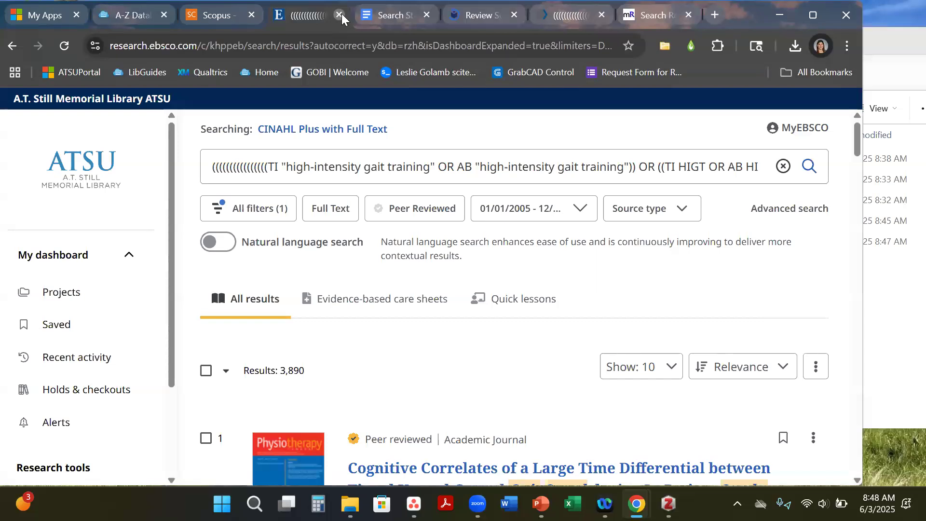
left_click(338, 16)
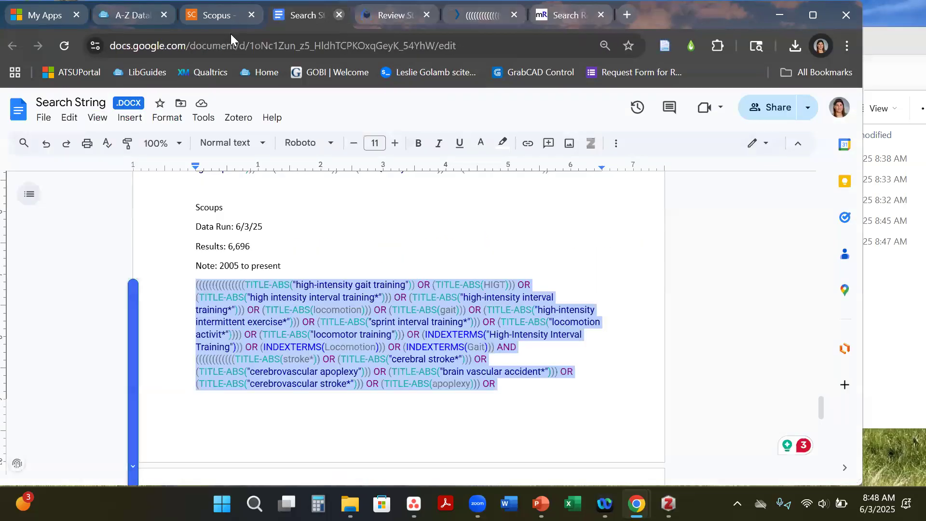
left_click(251, 14)
left_click(415, 12)
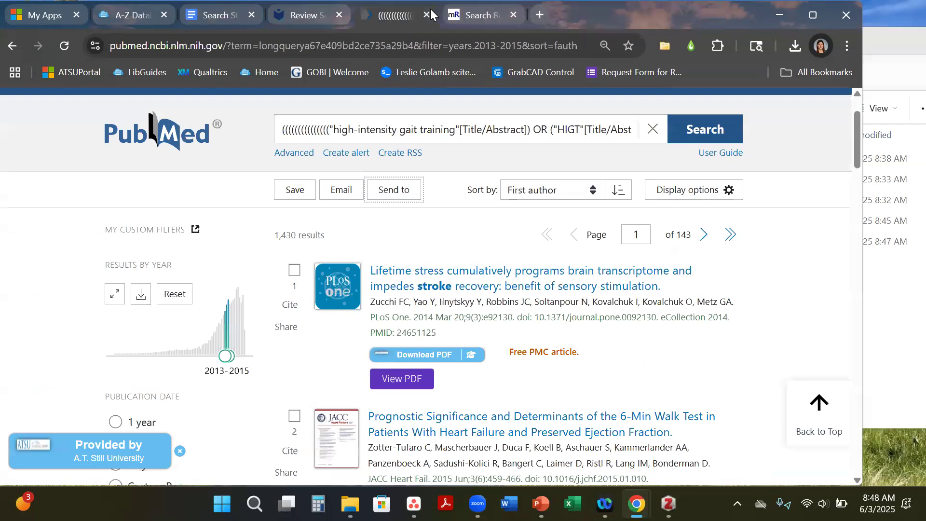
left_click(427, 14)
left_click(299, 13)
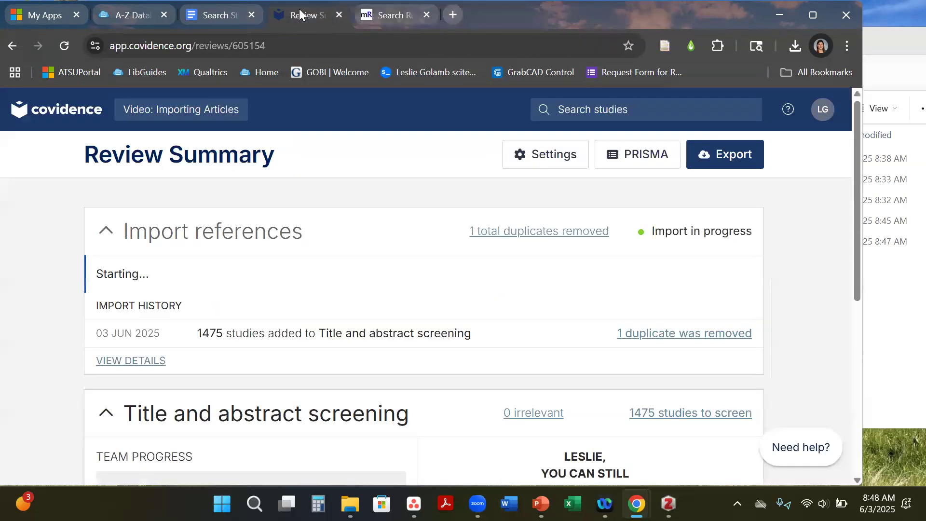
Step: Copy the complete SportDiscus search string from the Search String document
left_click(214, 15)
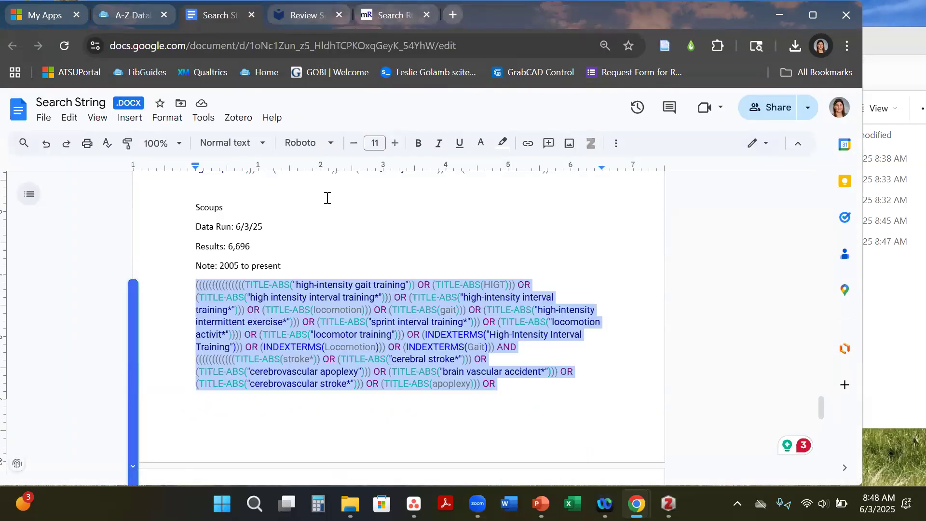
scroll(327, 198, "down", 10)
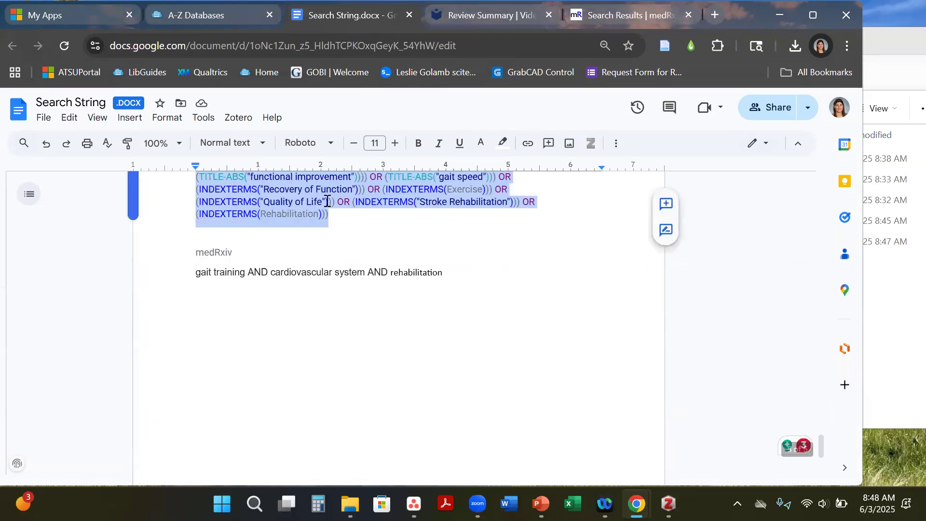
scroll(327, 200, "up", 10)
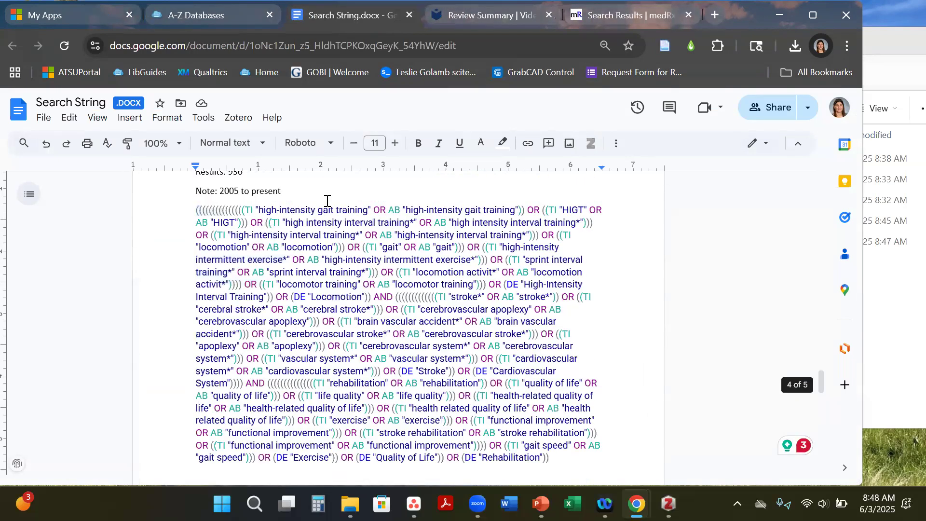
scroll(345, 258, "down", 2)
mouse_move(569, 384)
left_mouse_down()
mouse_move(316, 268)
mouse_move(319, 260)
mouse_move(330, 275)
mouse_move(186, 284)
left_mouse_up()
scroll(318, 261, "up", 3)
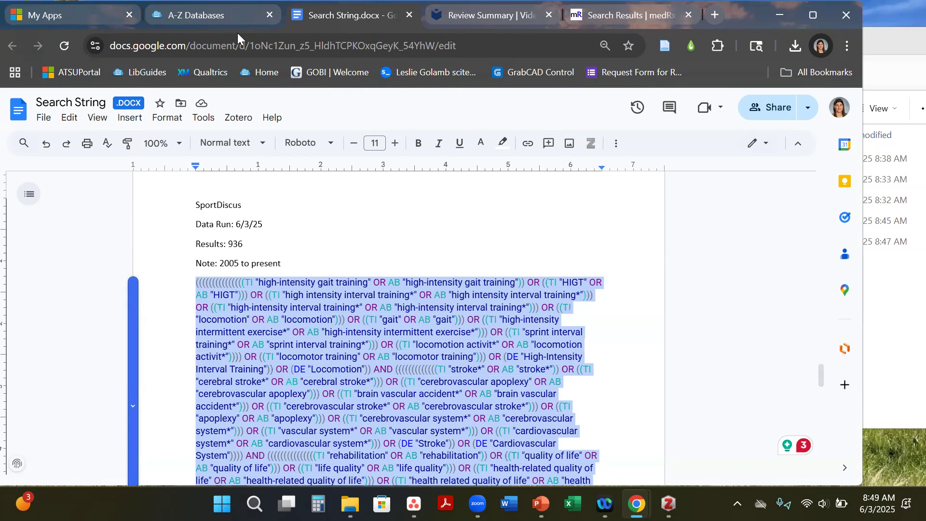
Step: Open SPORTDiscus with Full Text from the A-Z Databases list and paste the copied string into the first search field
left_click(186, 17)
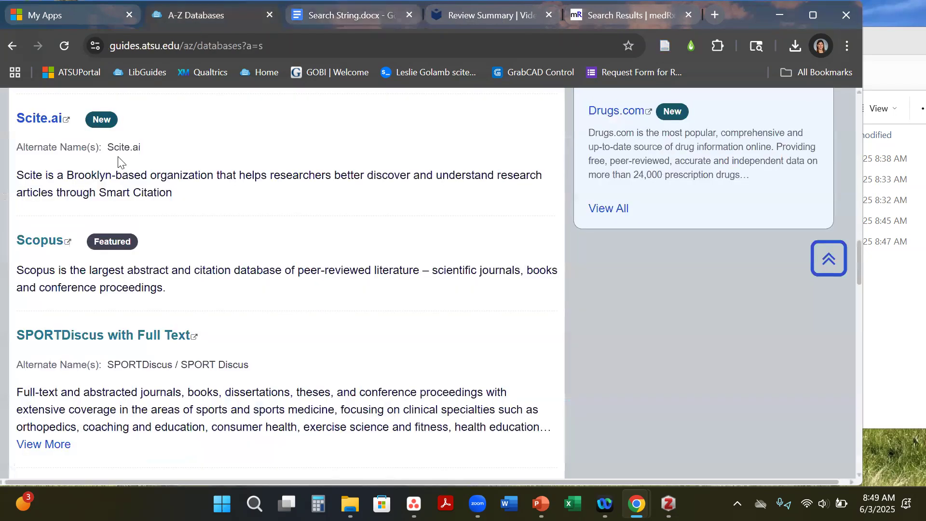
left_click(178, 335)
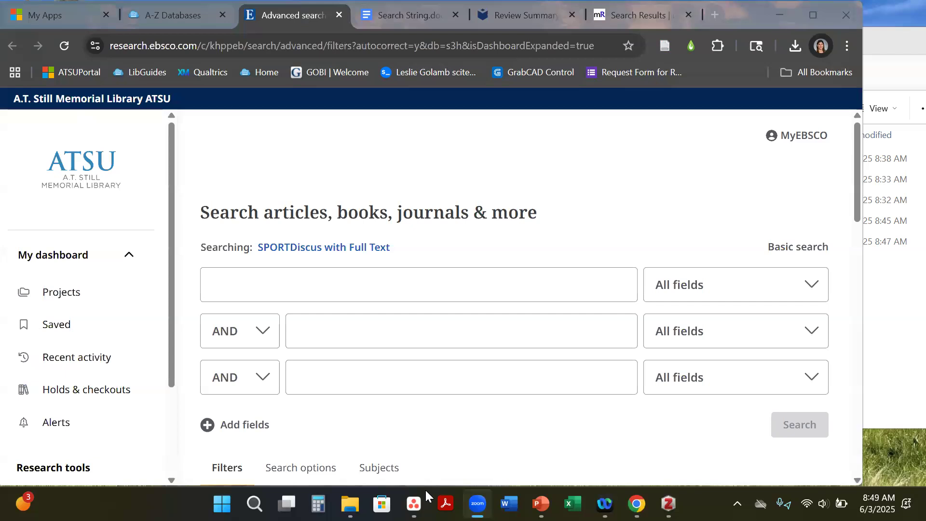
left_click(412, 291)
key("ctrl+v")
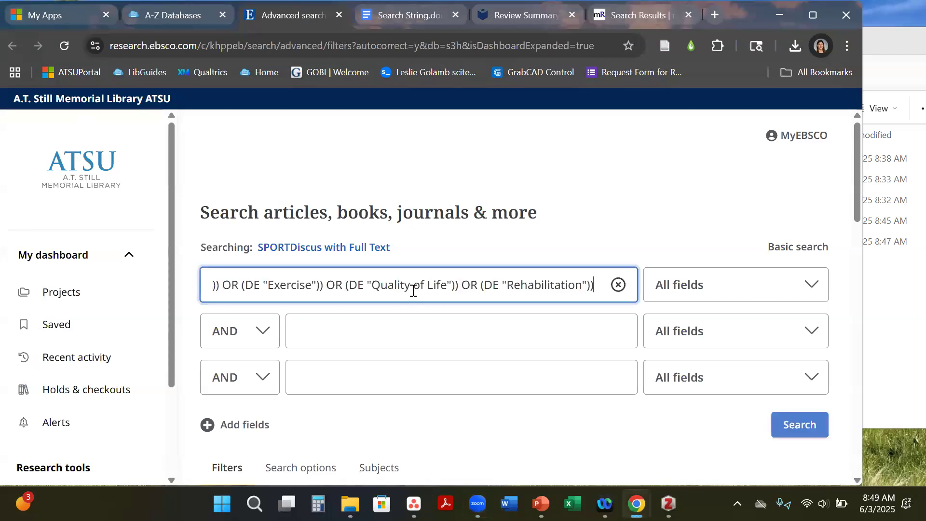
Step: Turn off the Apply related words and Apply equivalent subjects expanders, and run the SPORTDiscus search
scroll(500, 274, "down", 6)
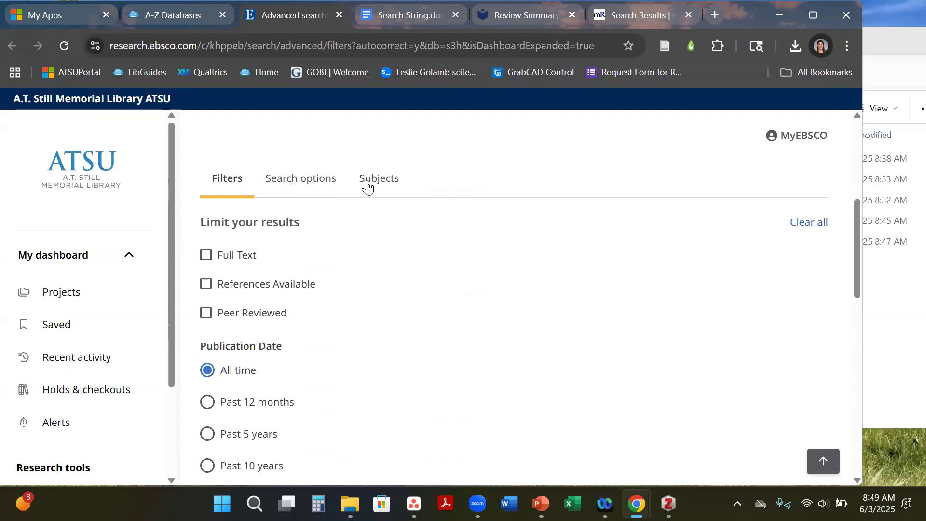
left_click(297, 184)
scroll(340, 238, "down", 5)
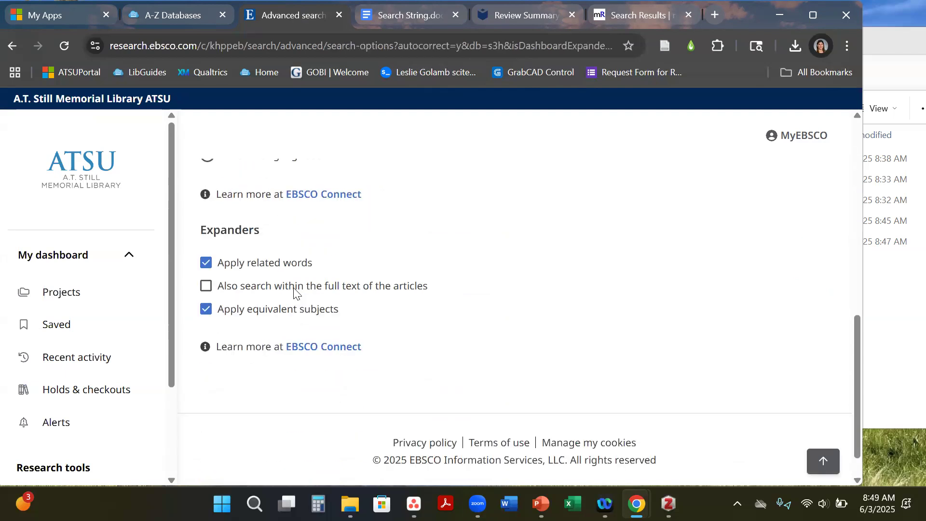
left_click(287, 266)
left_click(302, 311)
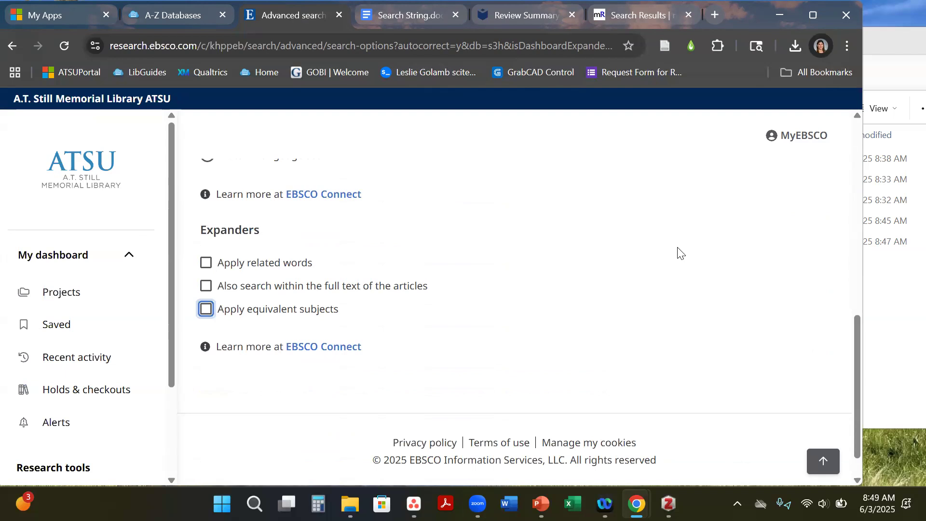
scroll(677, 251, "up", 7)
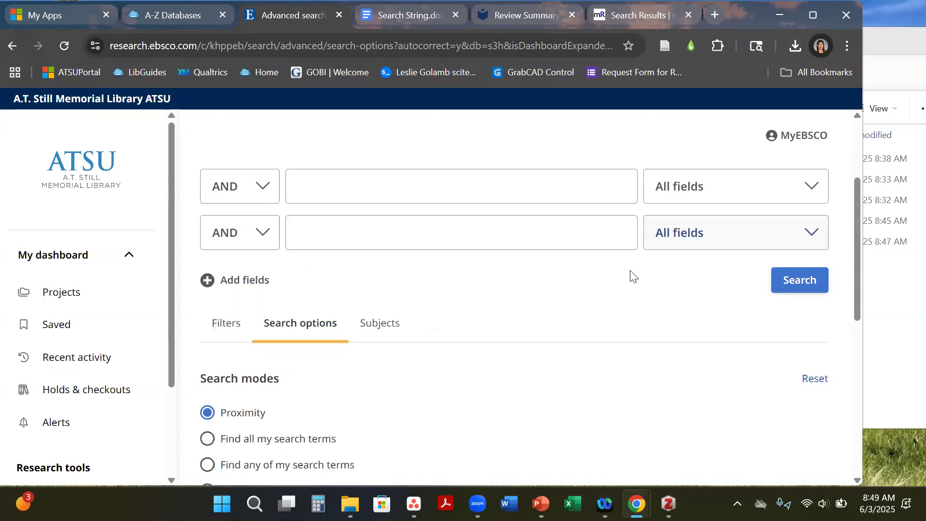
scroll(795, 338, "up", 2)
left_click(795, 357)
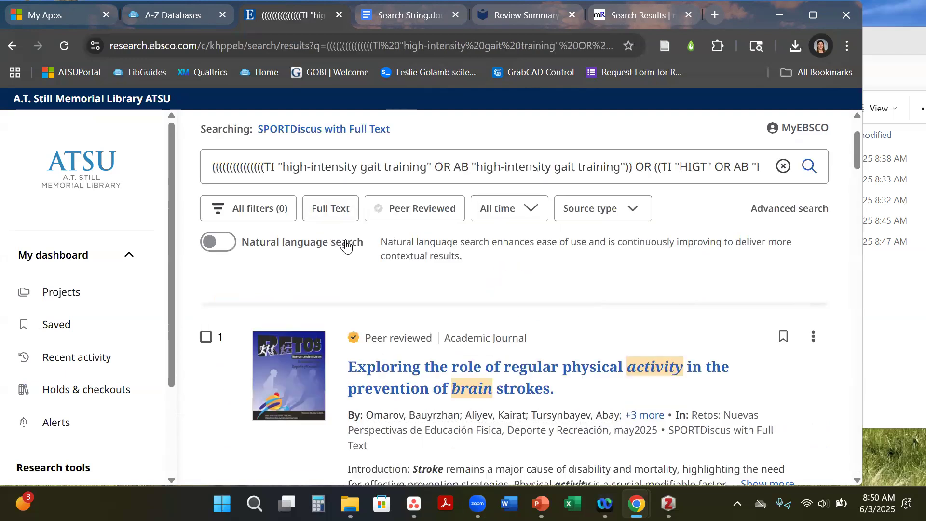
Step: Filter the SPORTDiscus results to a custom publication date range of 01/01/2005 to 12/31/2025
left_click(269, 209)
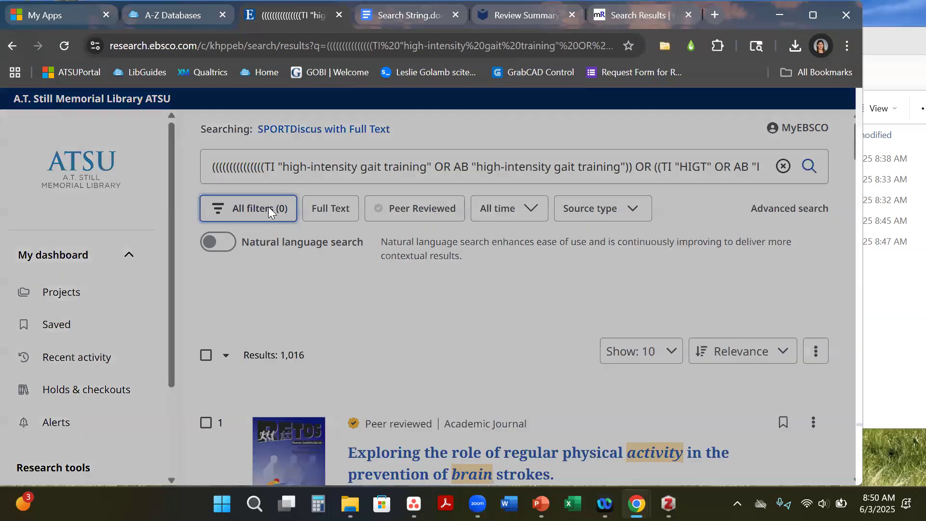
left_click(700, 332)
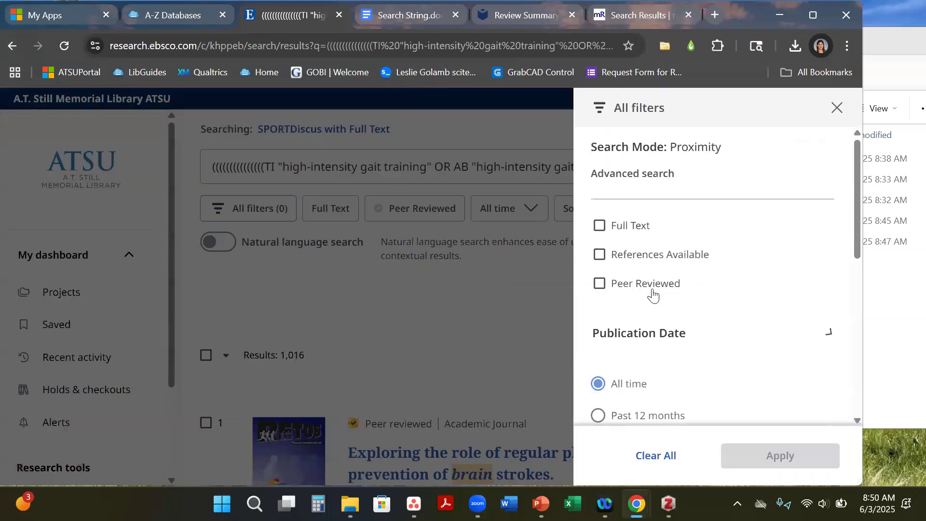
scroll(659, 270, "down", 4)
left_click(659, 296)
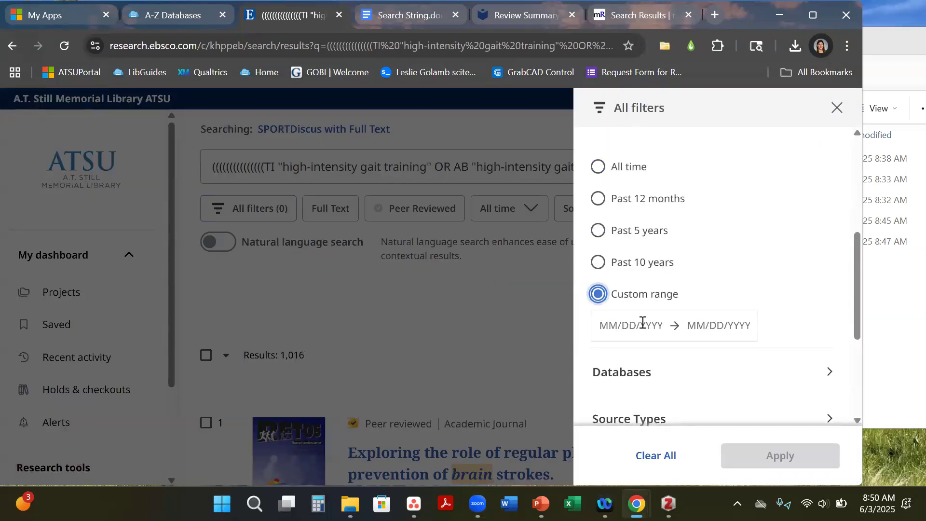
left_click(614, 322)
type("01")
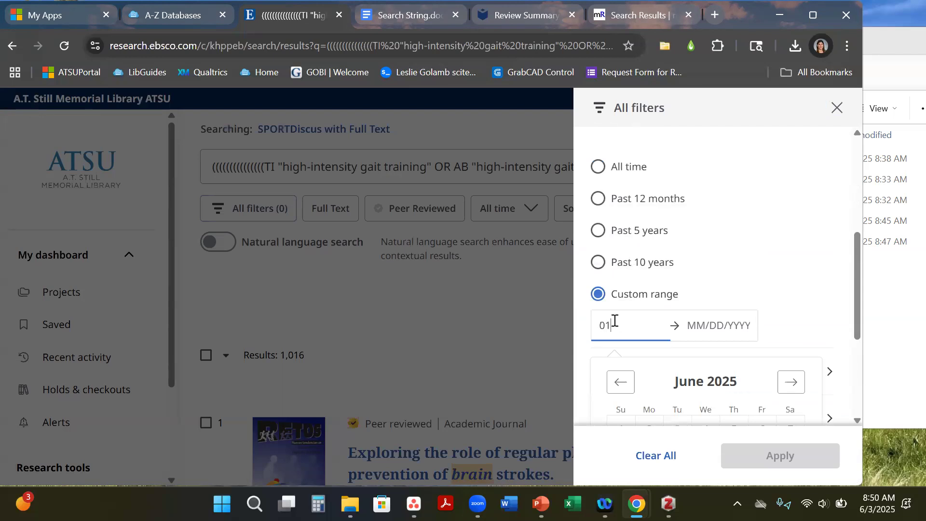
type("/01/2005 → 1")
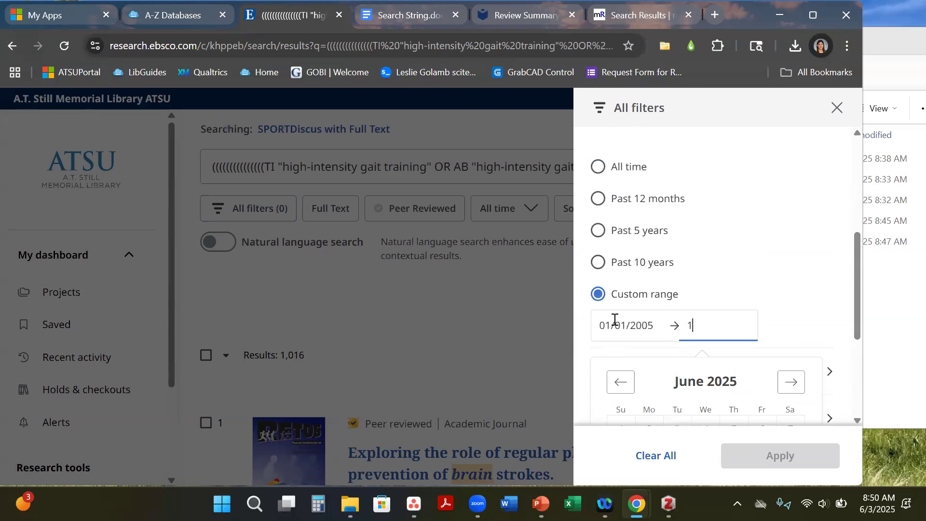
type("2/31/2025")
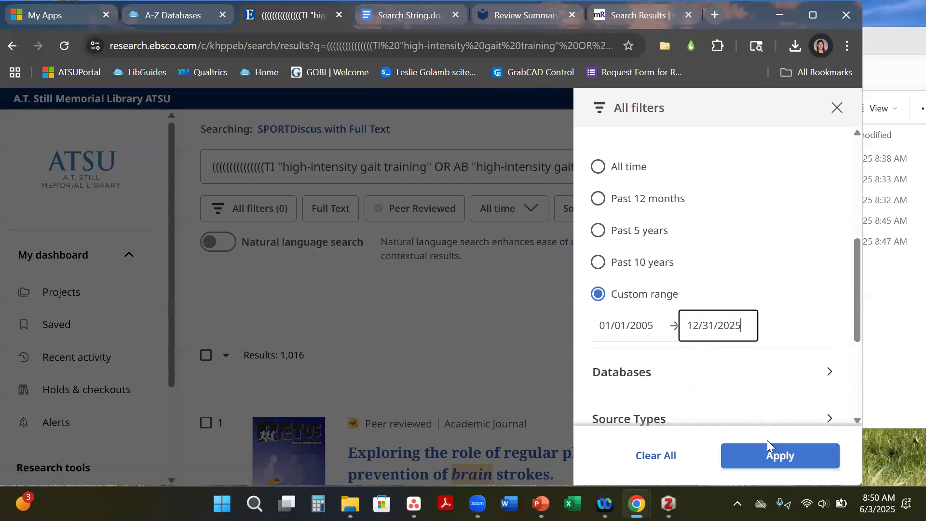
left_click(775, 461)
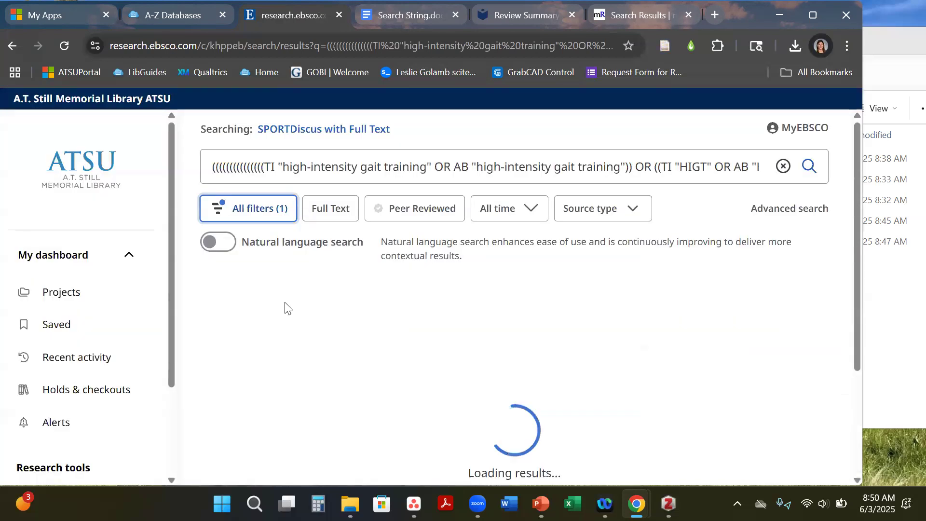
Step: Compare the SPORTDiscus result count with the count recorded under SportDiscus in the Search String document
left_click_drag(297, 355, 279, 358)
left_click(386, 15)
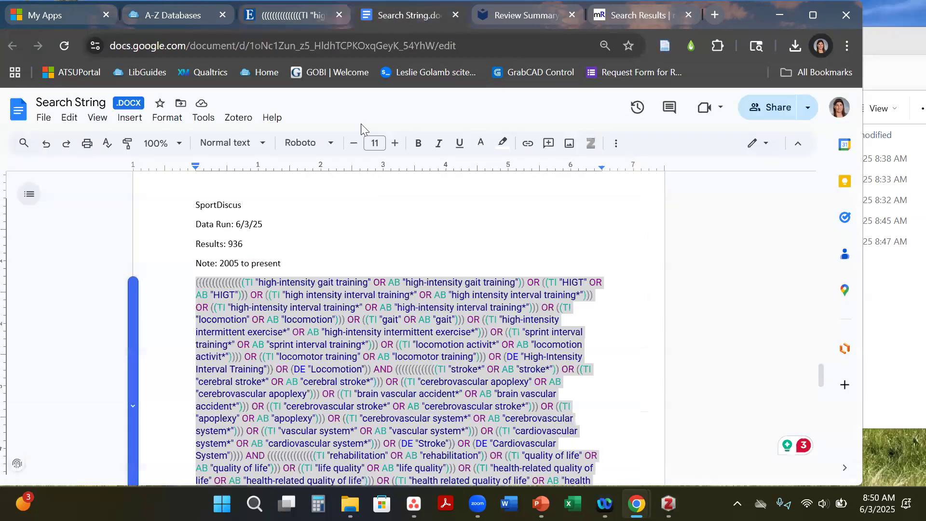
left_click(247, 239)
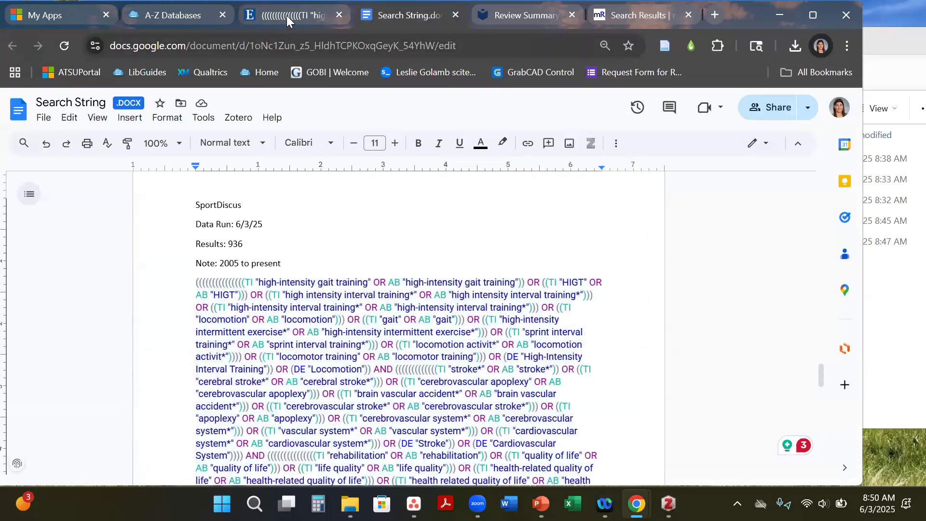
left_click(286, 17)
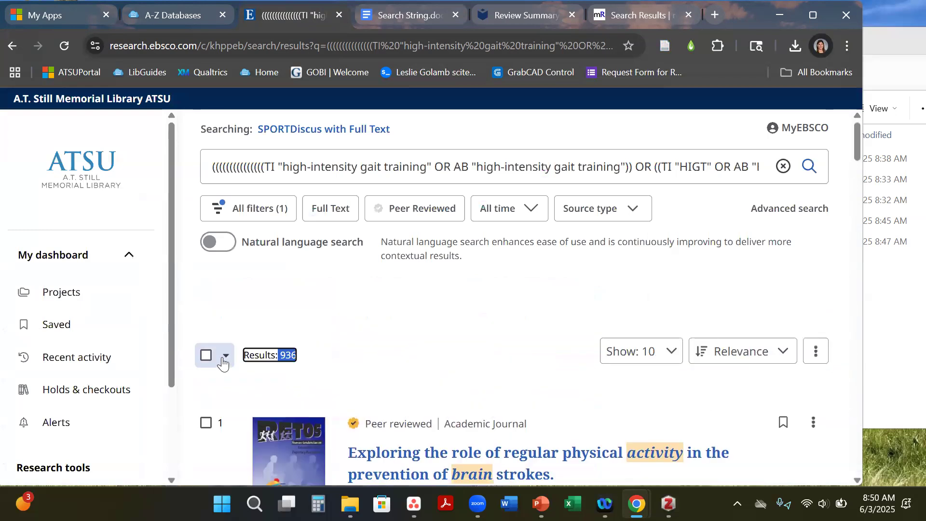
Step: Open the bulk export form for the complete SPORTDiscus result set using the Export results (Up to 25,000) option
left_click(205, 356)
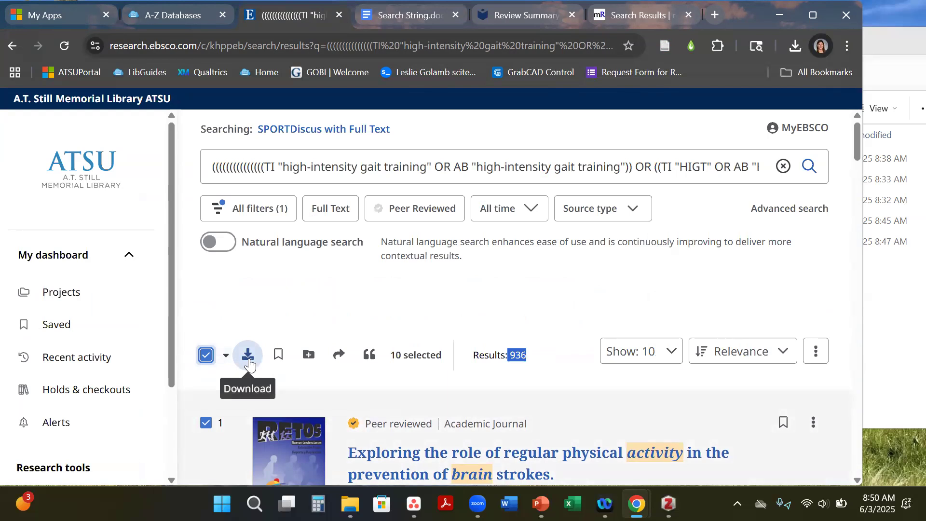
left_click(206, 356)
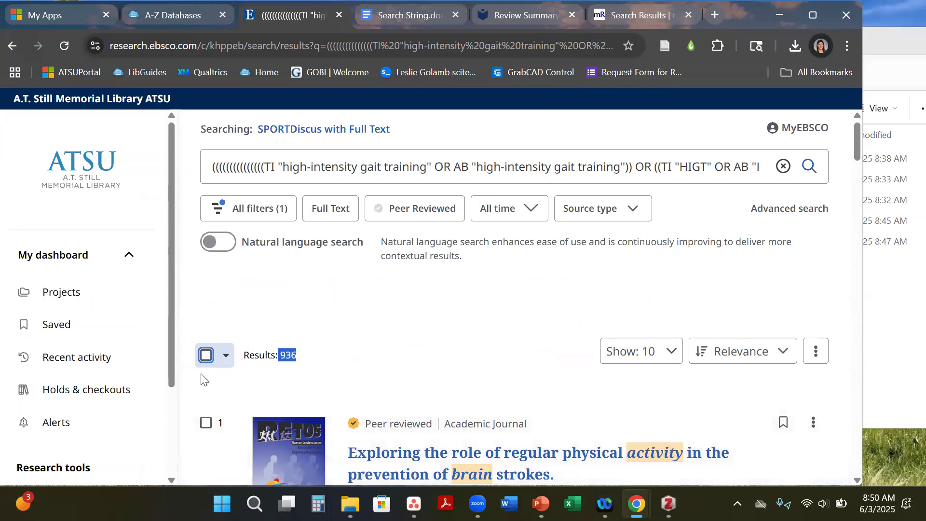
left_click(227, 358)
scroll(324, 382, "down", 2)
left_click(319, 400)
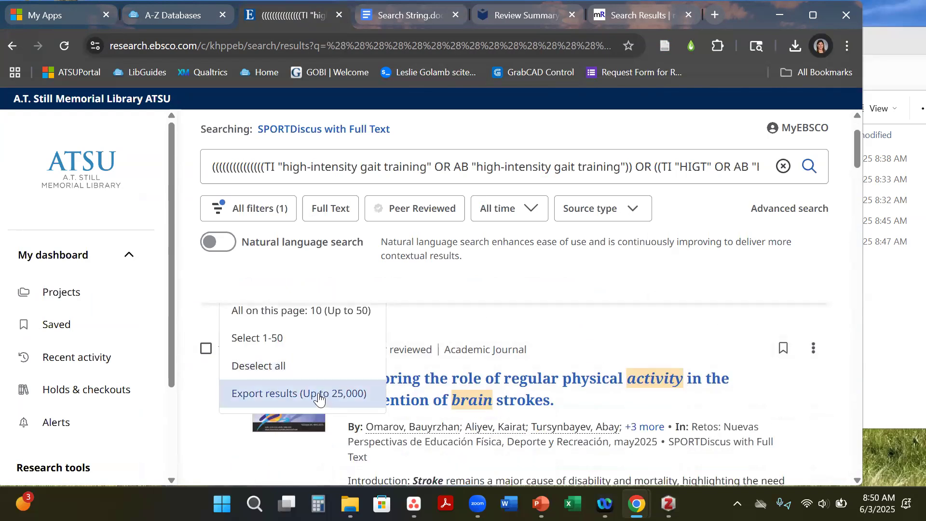
Step: Enter the recipient's e-mail address, send the export request in RIS format, and close the export page
left_click(276, 298)
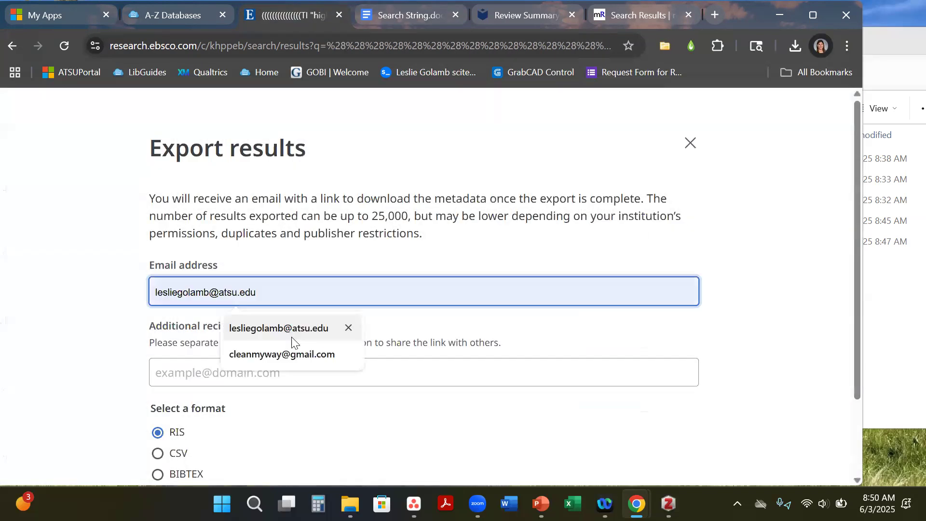
left_click(293, 333)
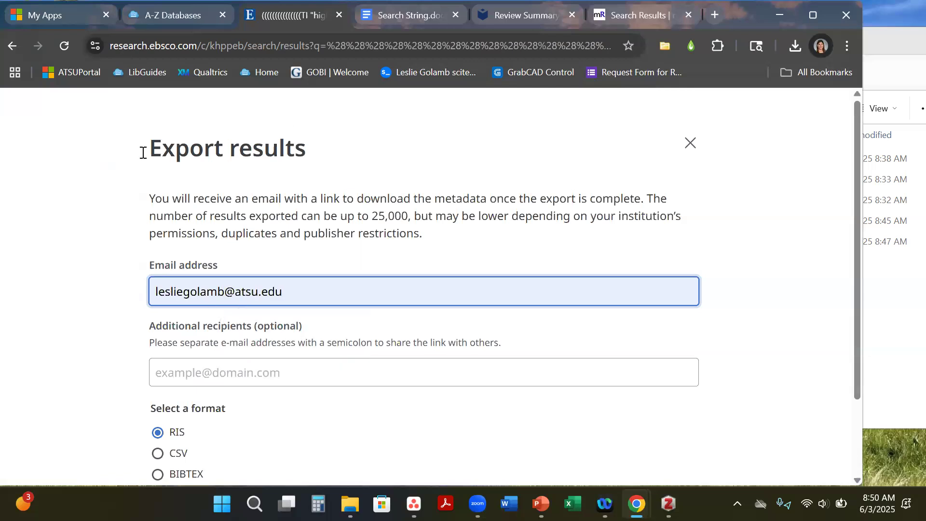
scroll(268, 220, "down", 2)
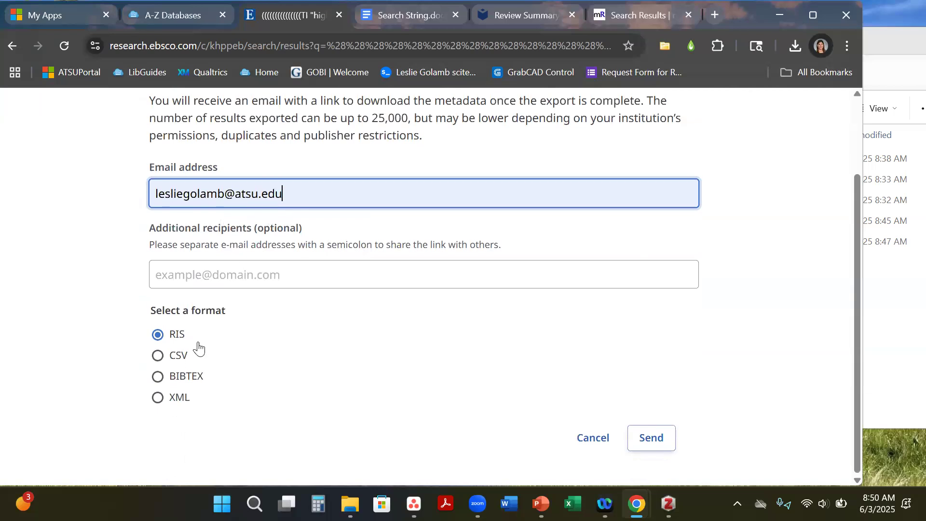
left_click(657, 438)
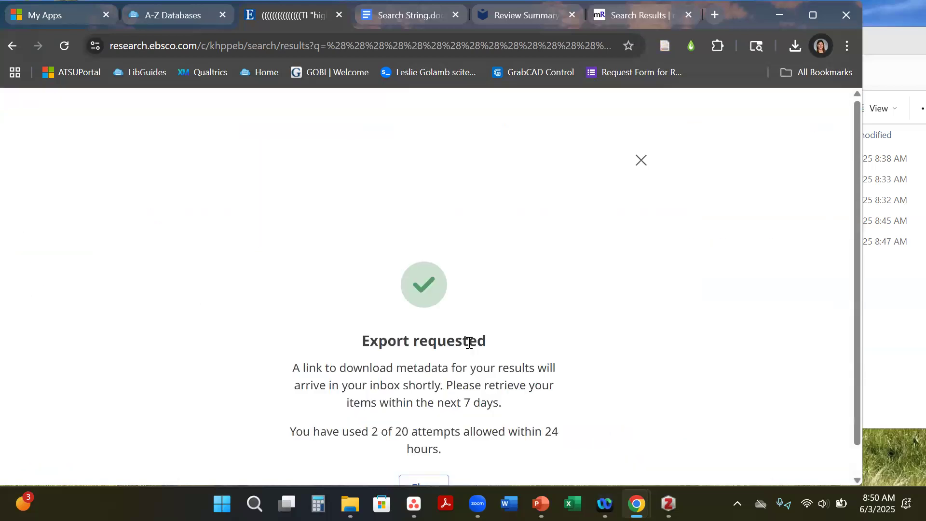
scroll(436, 332, "down", 1)
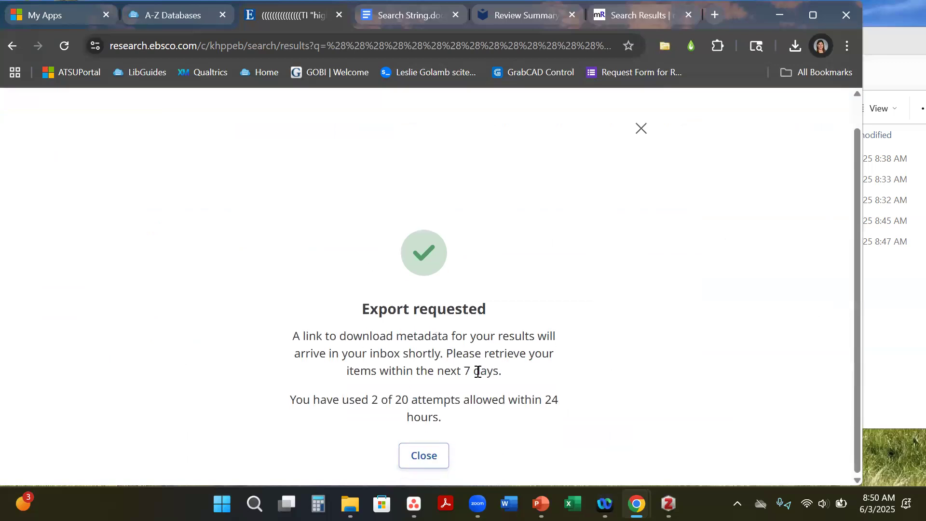
left_click(641, 131)
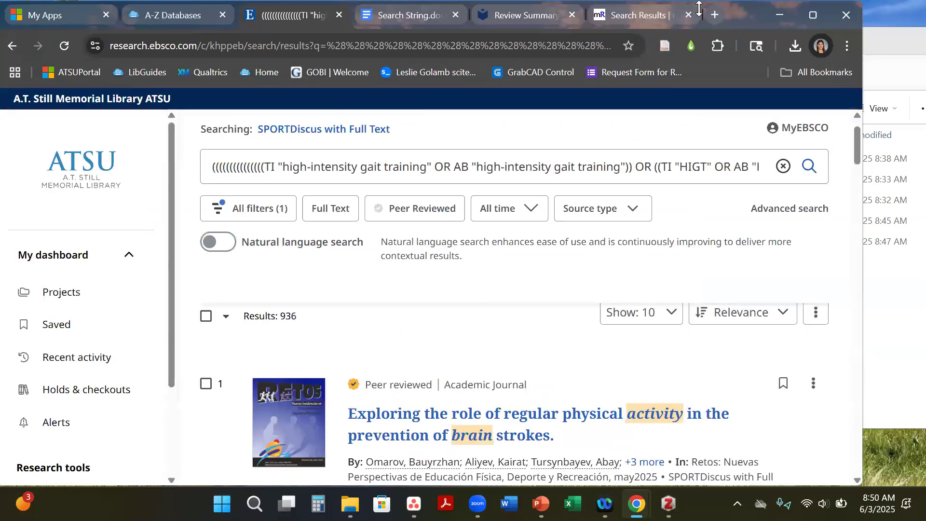
Step: Open the Systematic Review Accelerator website in a new browser tab and go to its Polyglot Search tool
left_click(716, 15)
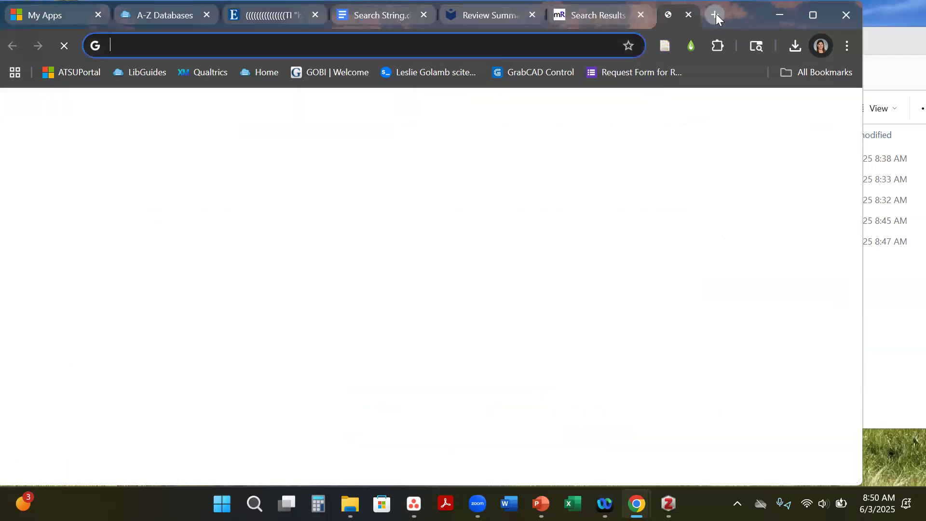
type("sr")
key("Return")
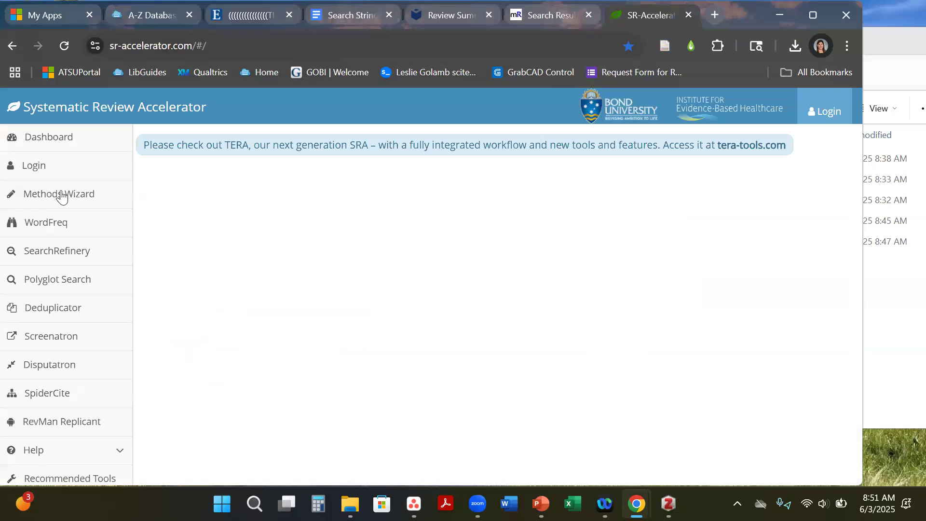
left_click(70, 279)
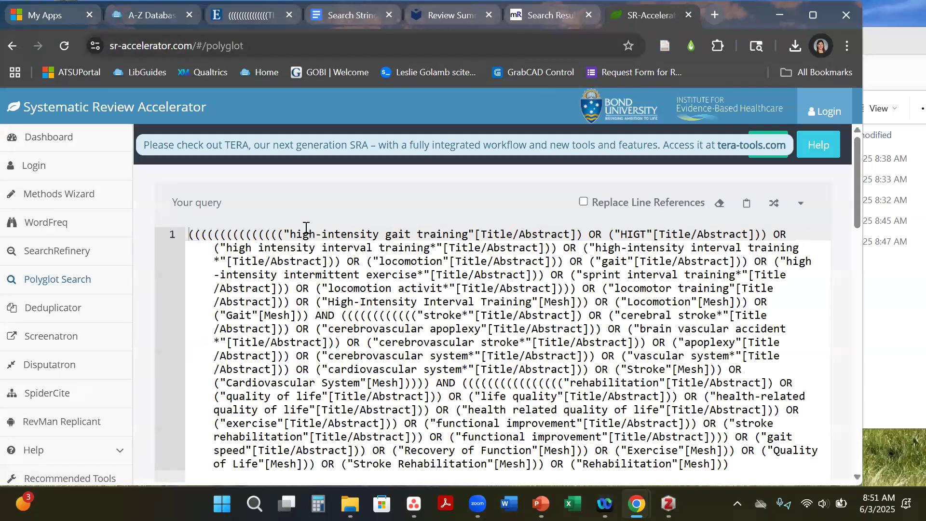
Step: Expand the Cochrane Library translation of the query and copy the complete search string
scroll(298, 261, "down", 9)
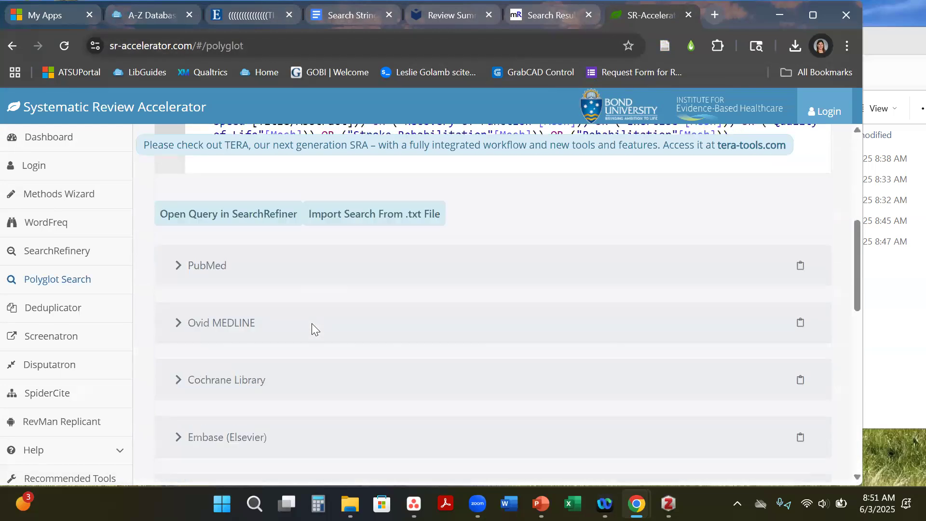
left_click(291, 273)
scroll(347, 282, "down", 3)
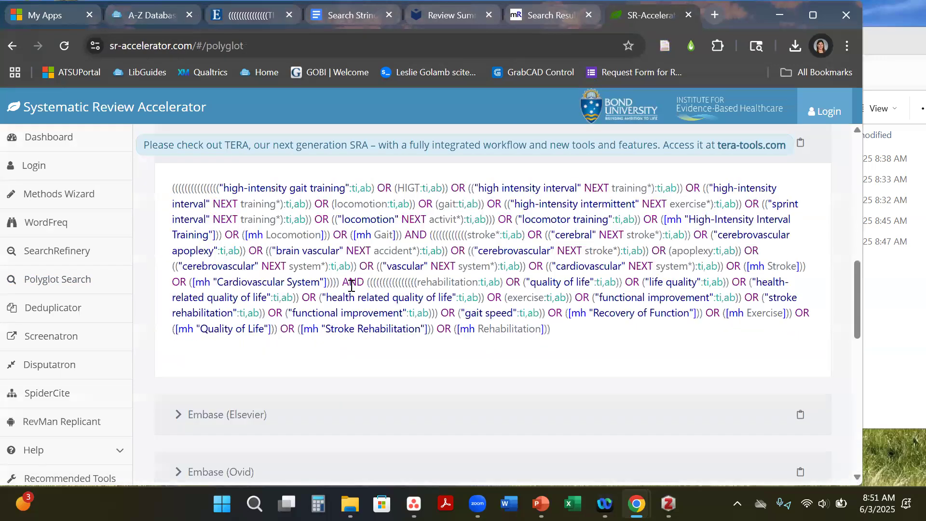
left_click_drag(552, 329, 178, 249)
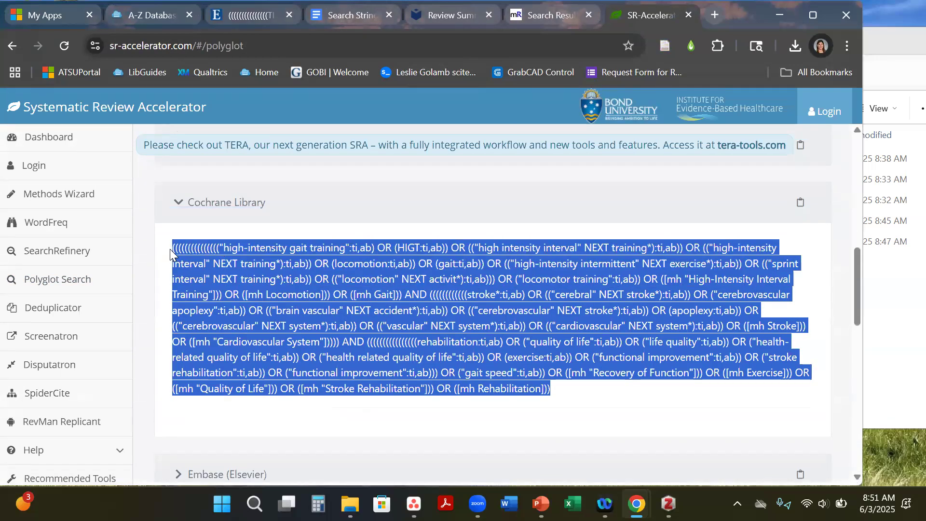
Step: Open Cochrane Library from the C section of the A-Z Databases list, reloading the page until the site loads
left_click(161, 12)
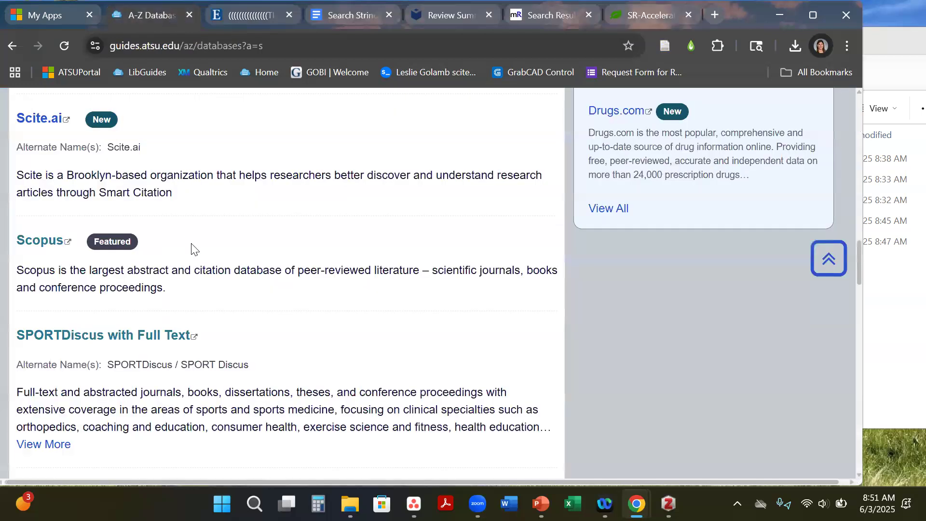
scroll(191, 244, "up", 4)
scroll(191, 243, "up", 15)
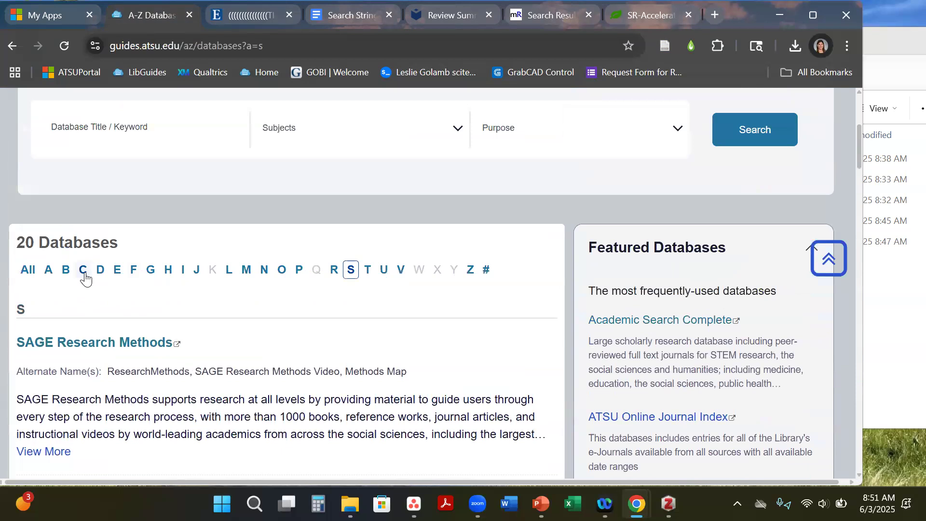
left_click(83, 269)
scroll(85, 274, "down", 3)
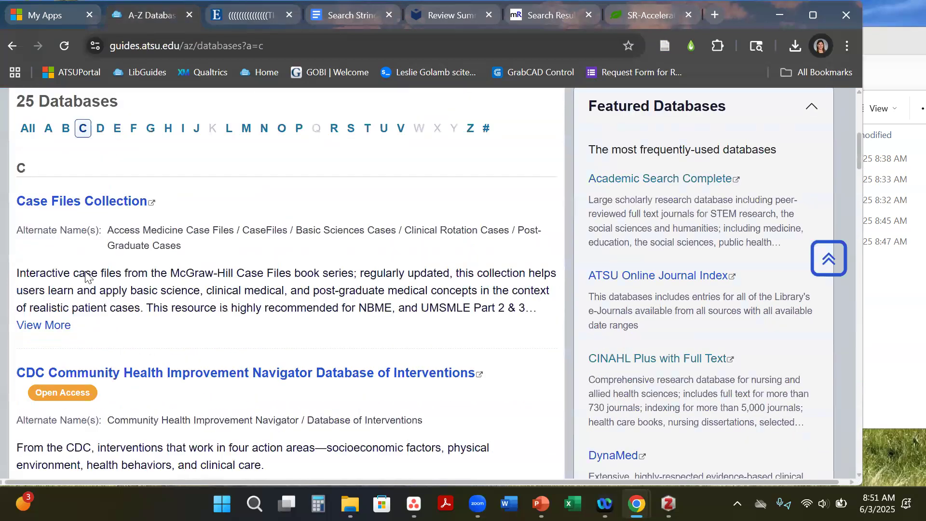
scroll(85, 275, "down", 15)
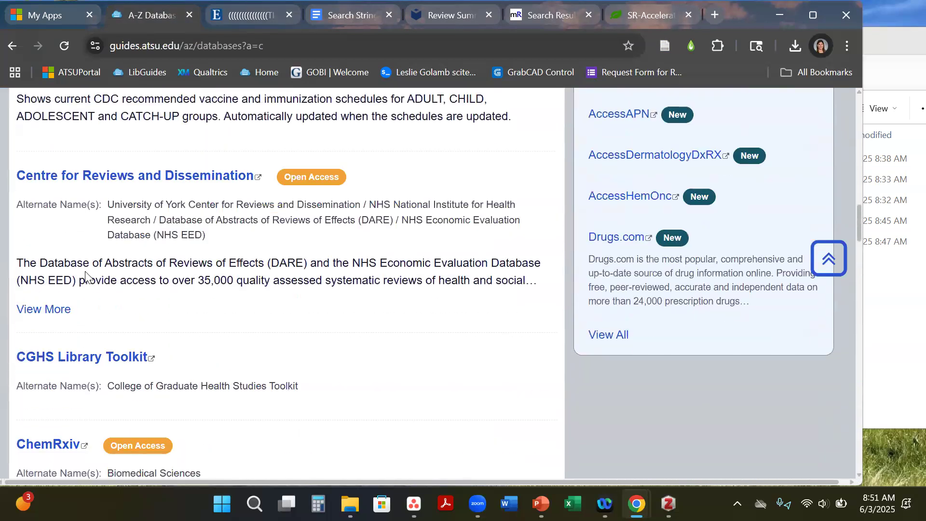
scroll(85, 274, "down", 12)
scroll(95, 275, "down", 13)
scroll(95, 275, "down", 10)
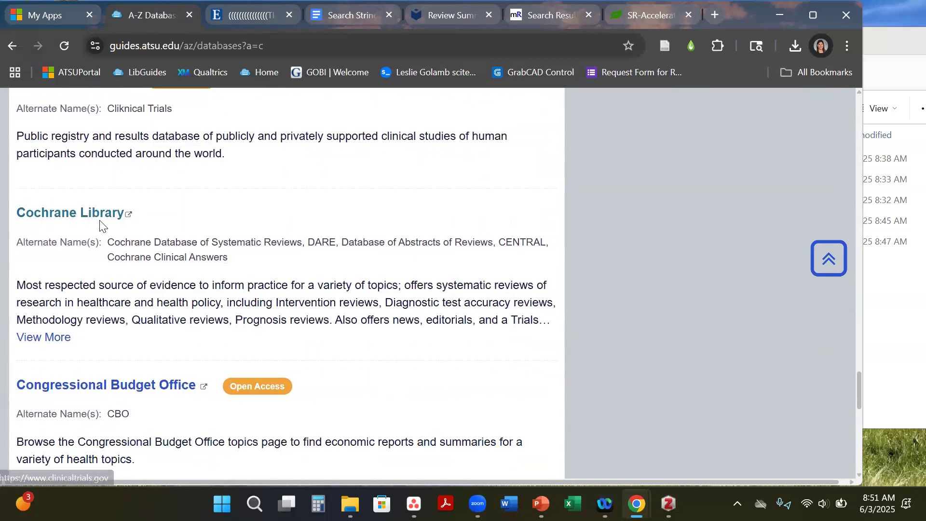
left_click(100, 218)
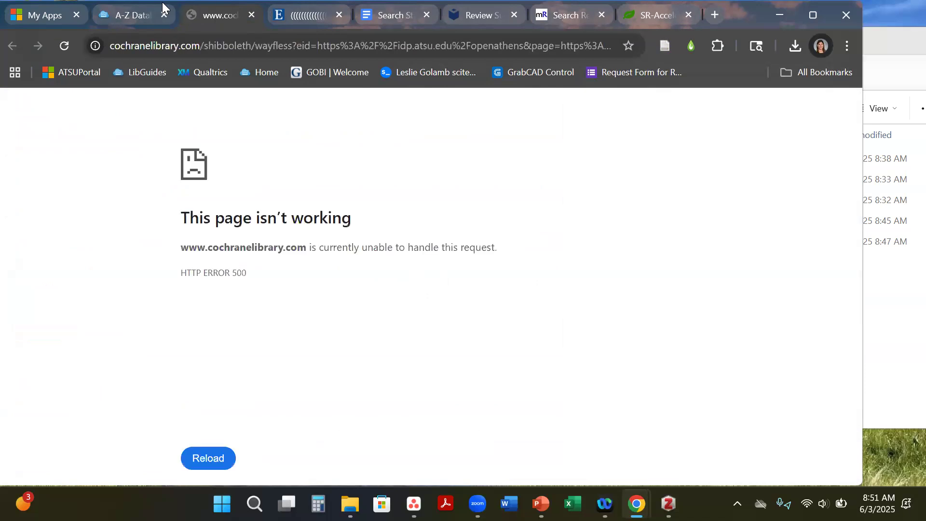
left_click(64, 44)
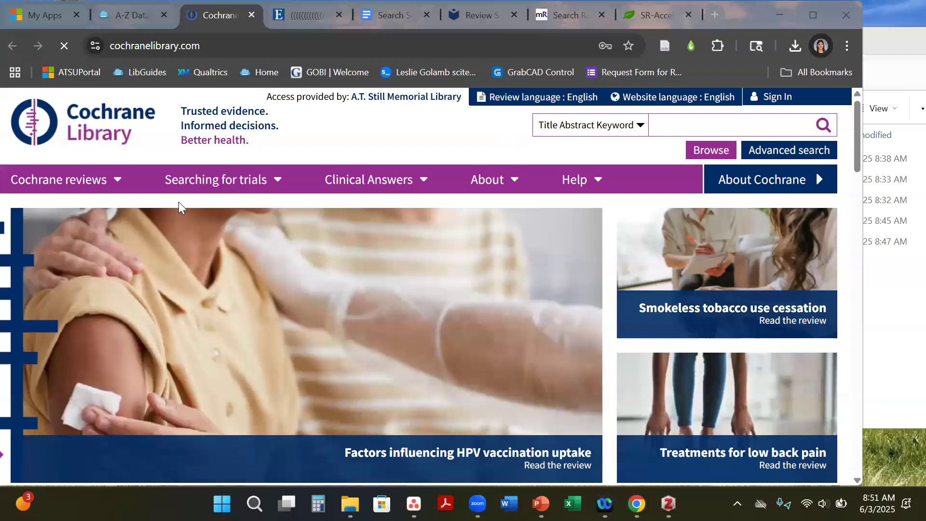
Step: Open the Search manager within Cochrane Library's Advanced Search
left_click(785, 155)
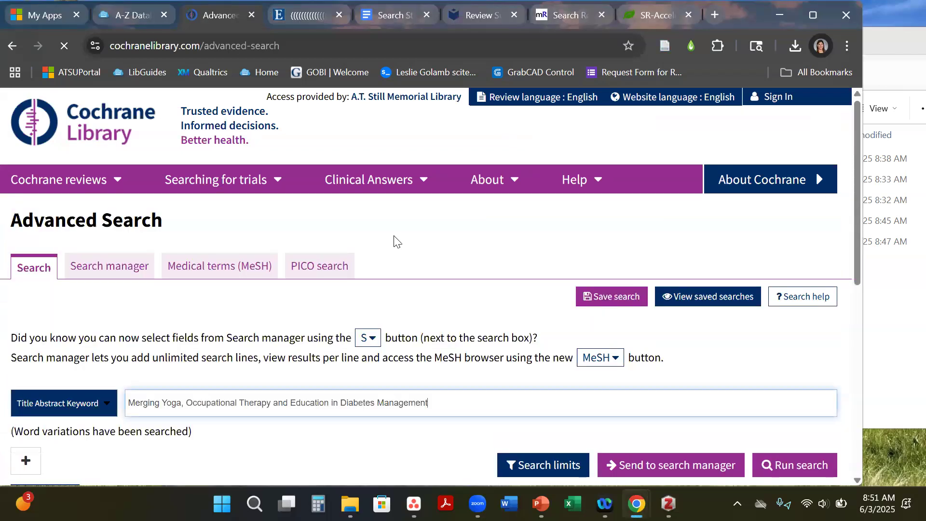
scroll(83, 228, "down", 1)
left_click(99, 196)
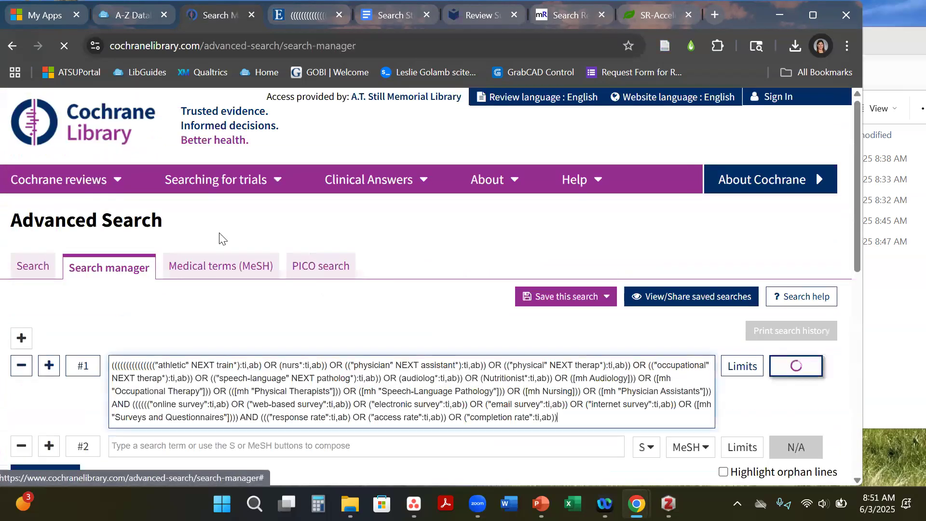
Step: Replace the old query in search line #1 with the copied Cochrane search string and run it
scroll(599, 254, "down", 2)
left_click_drag(577, 275, 110, 217)
key("BackSpace")
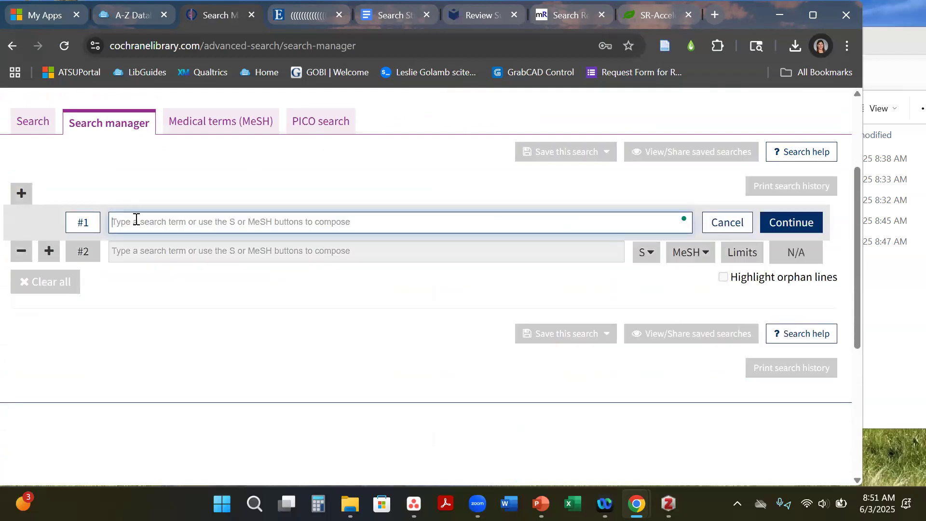
key("ctrl+v")
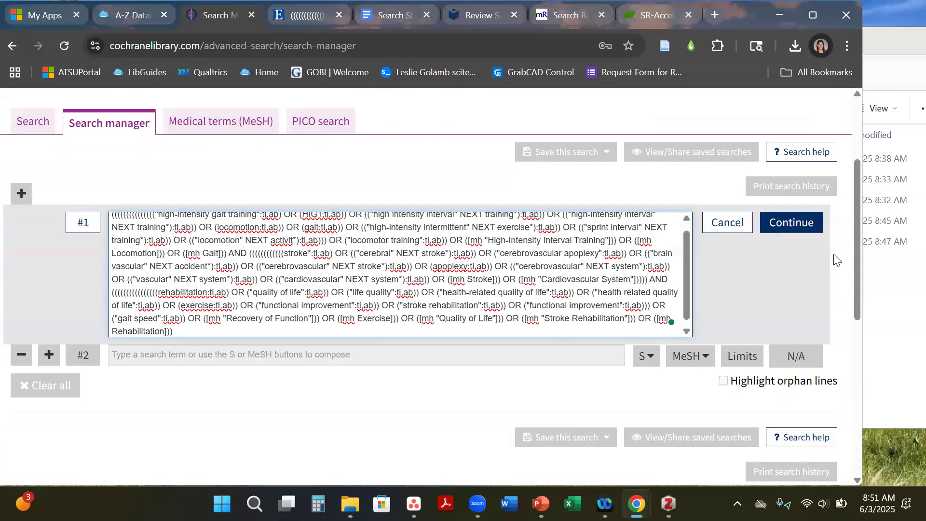
left_click(790, 226)
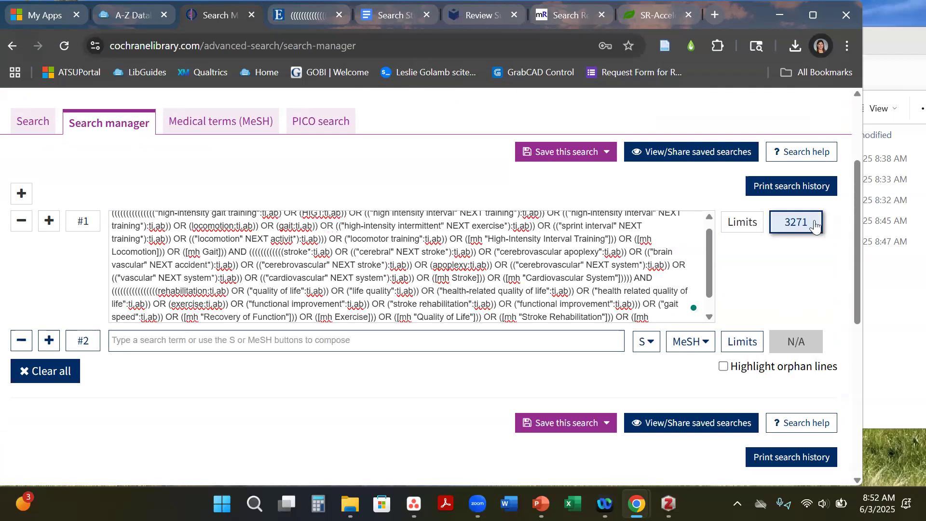
Step: Open the results of search line #1 and select all the Cochrane Reviews found
left_click(808, 231)
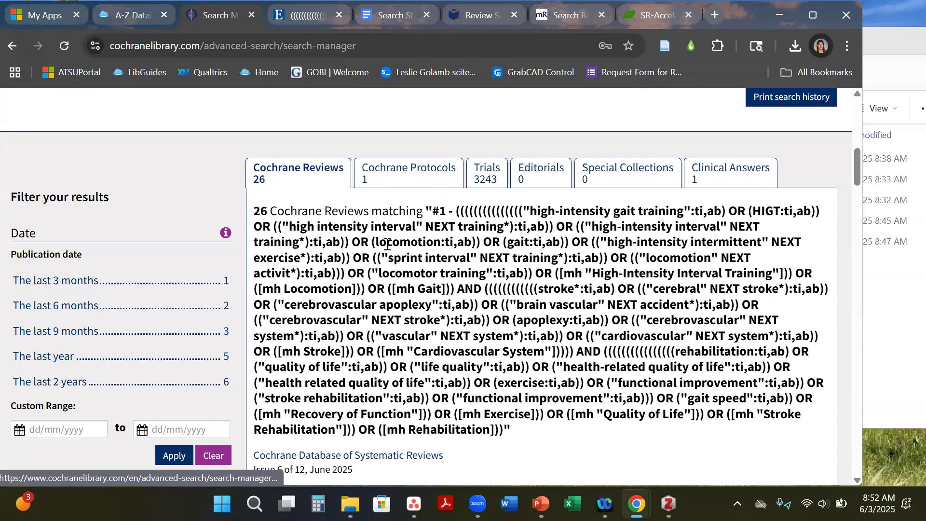
scroll(311, 244, "down", 5)
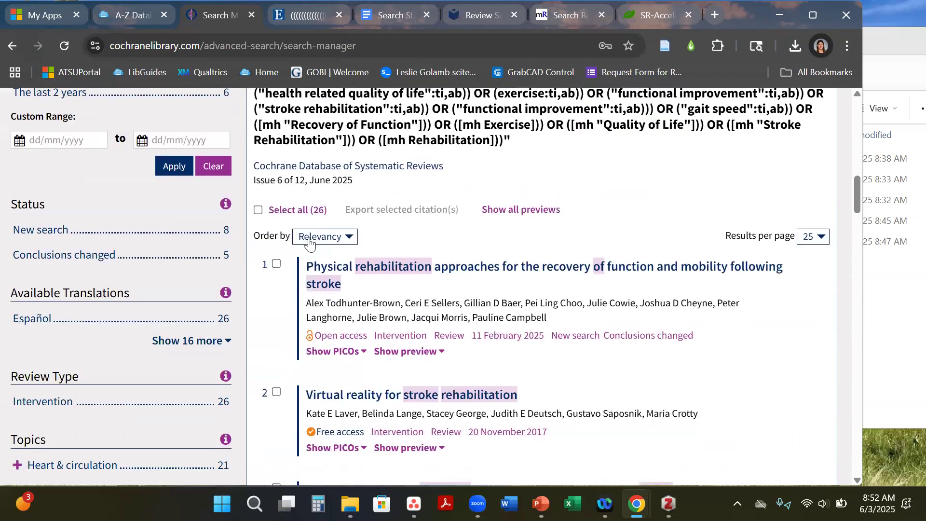
scroll(310, 243, "down", 1)
scroll(263, 215, "up", 1)
left_click(258, 212)
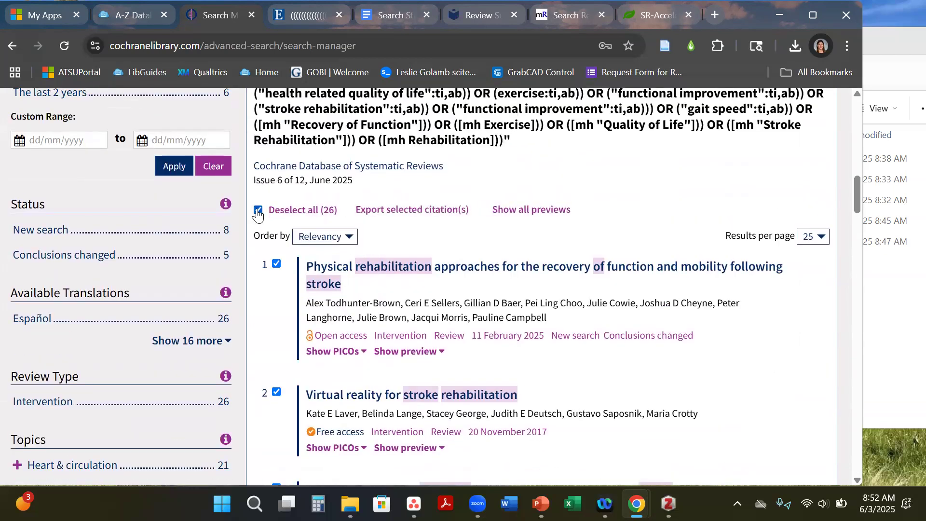
Step: Export the selected Cochrane Reviews citations with abstracts in RIS (Reference Manager) format
left_click(415, 212)
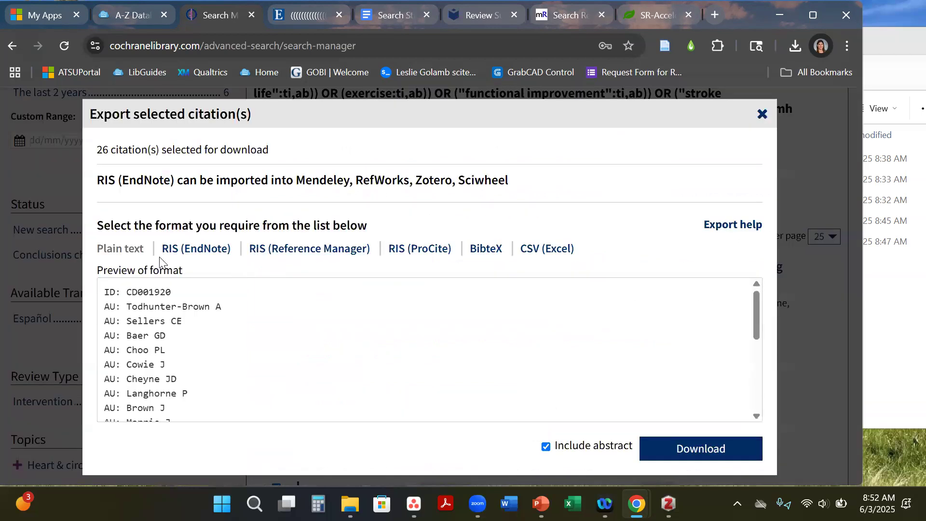
left_click(306, 254)
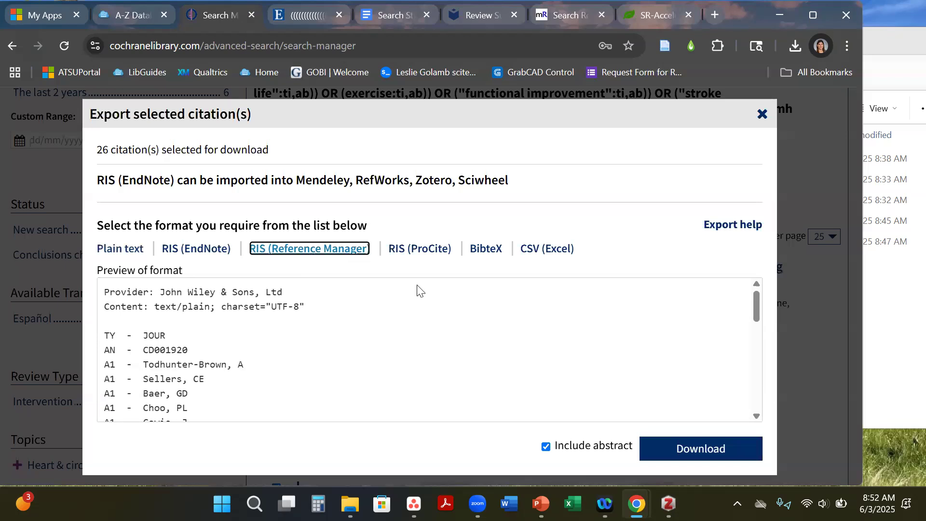
left_click(687, 451)
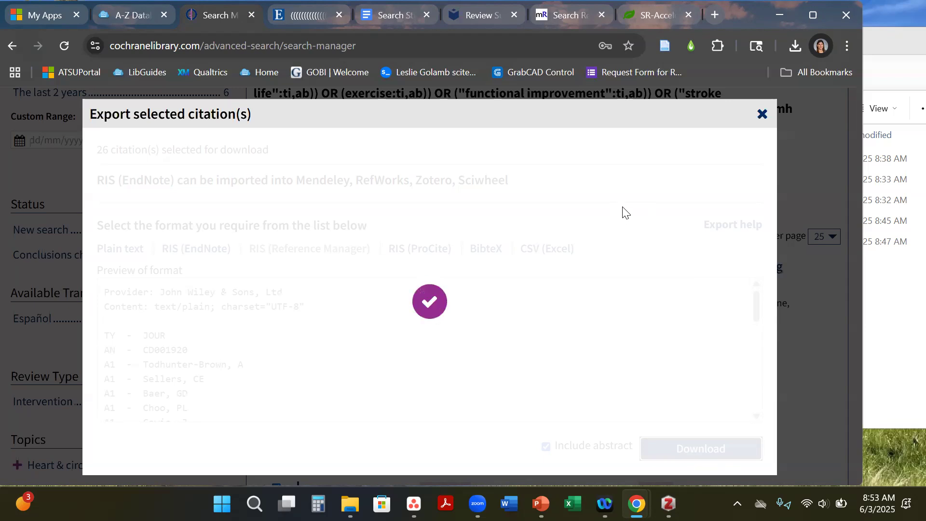
Step: Move the downloaded citation-export (7) file into the Importing Articles folder, rename it Cochrane Library 1, and close the export dialog
left_click(795, 46)
left_click_drag(676, 113, 696, 246)
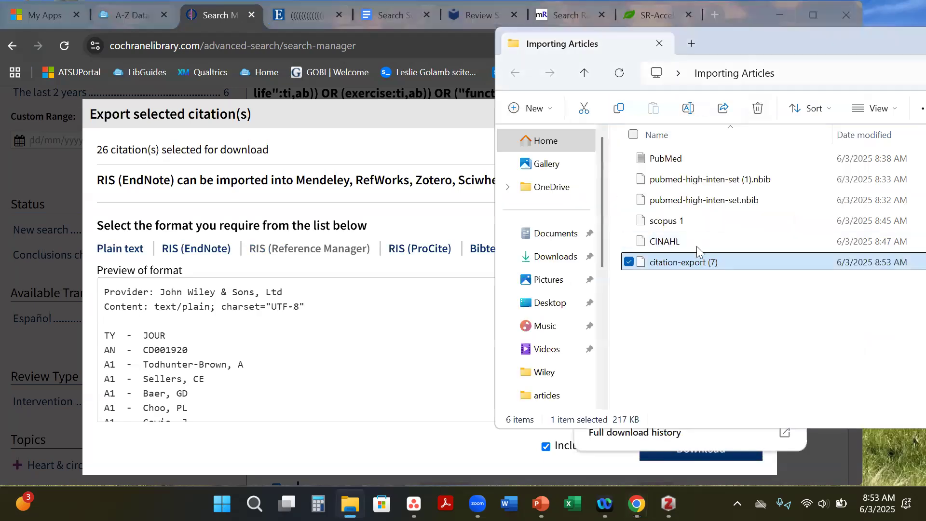
left_click(693, 263)
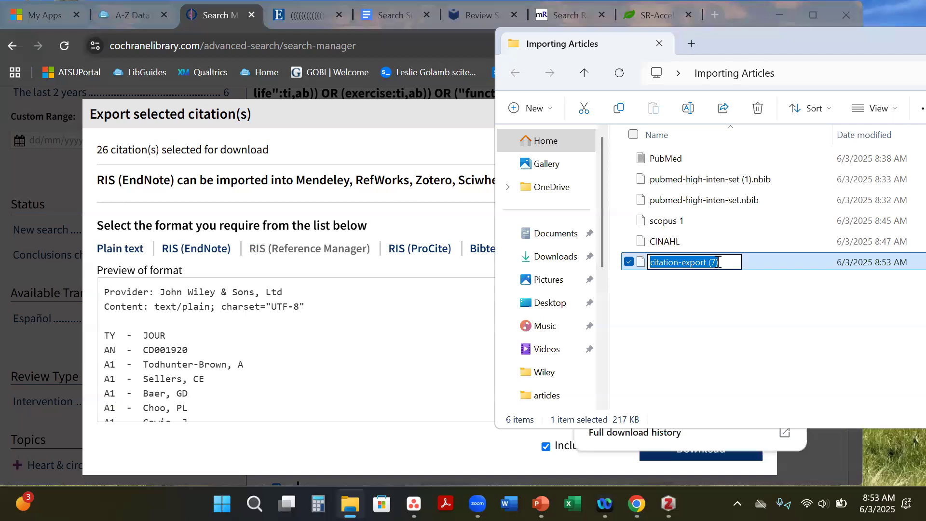
type("Cochrane Library 1")
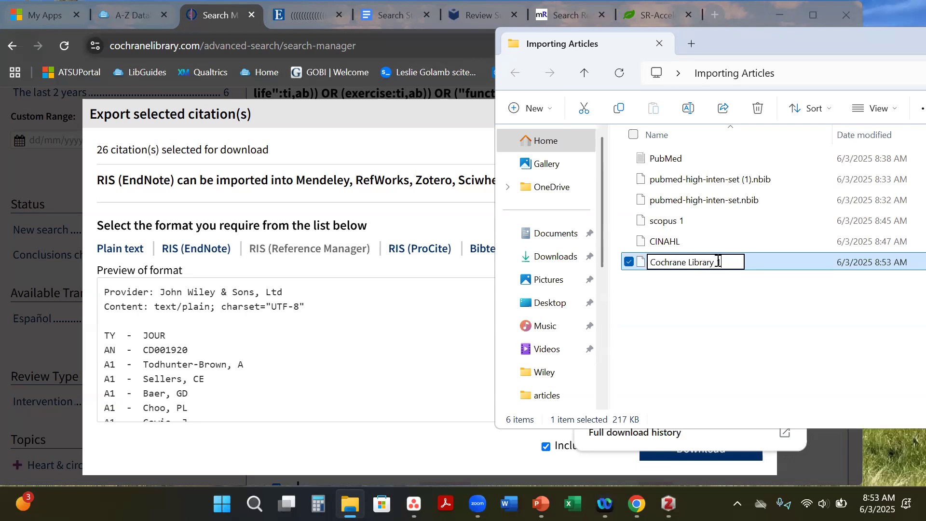
left_click(742, 361)
left_click(446, 136)
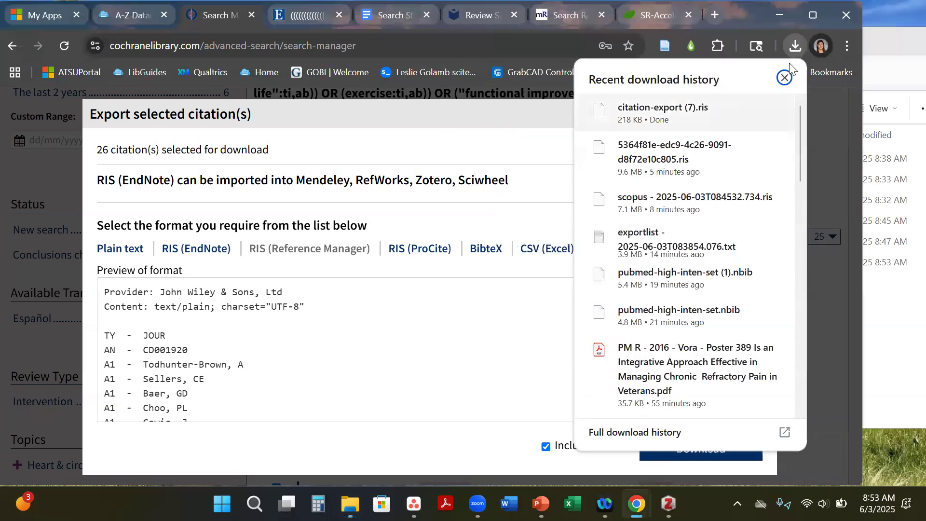
left_click(785, 77)
left_click(762, 116)
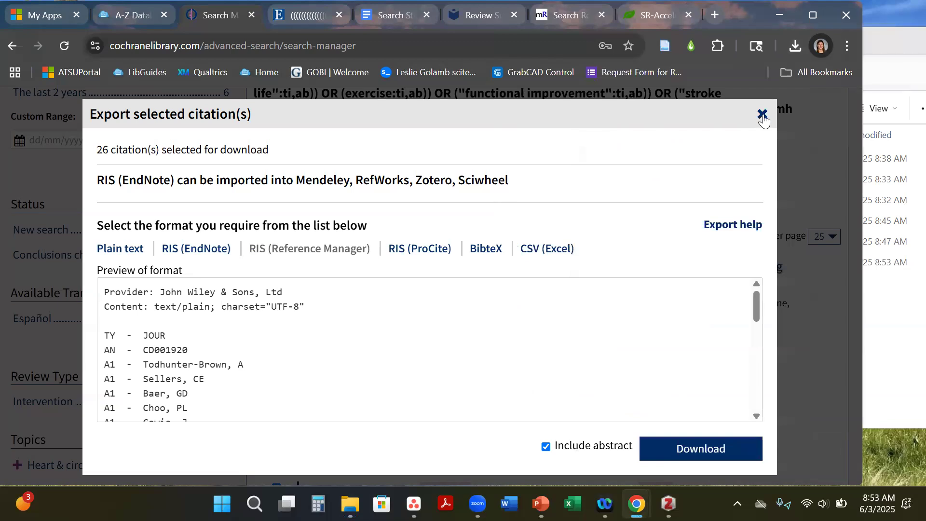
Step: Show the Trials results of the search and select all of them
scroll(490, 295, "up", 8)
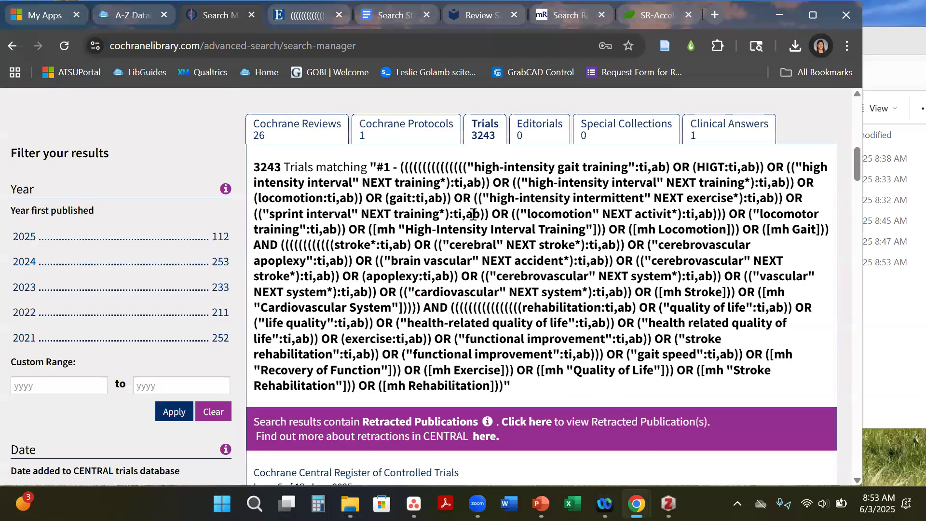
scroll(270, 241, "down", 5)
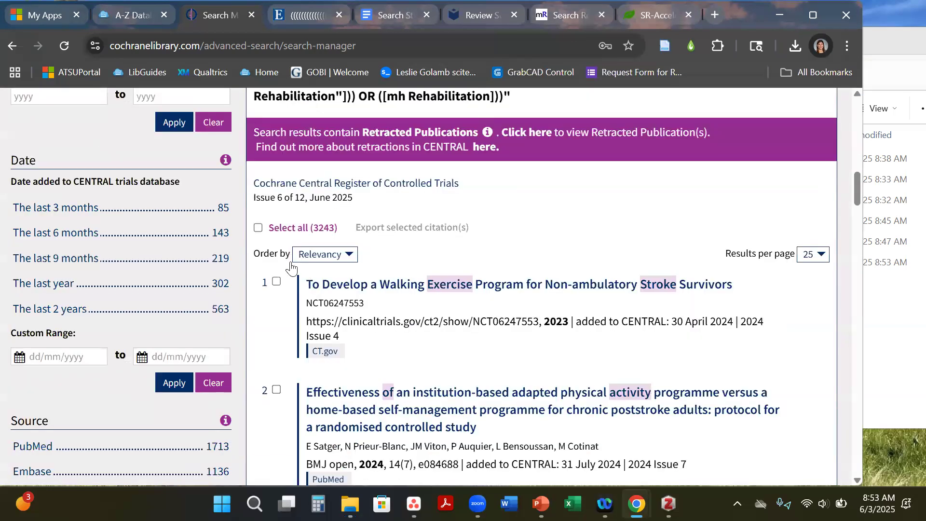
left_click(258, 230)
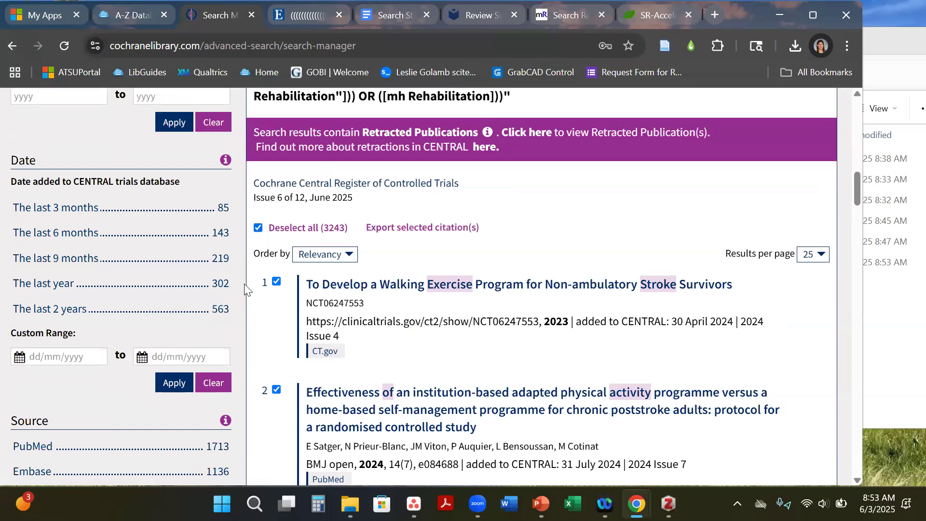
Step: Fill in the custom range for the date added to CENTRAL from 01/01/2005 to 30/06/2025
left_click(43, 362)
type("01/01/2")
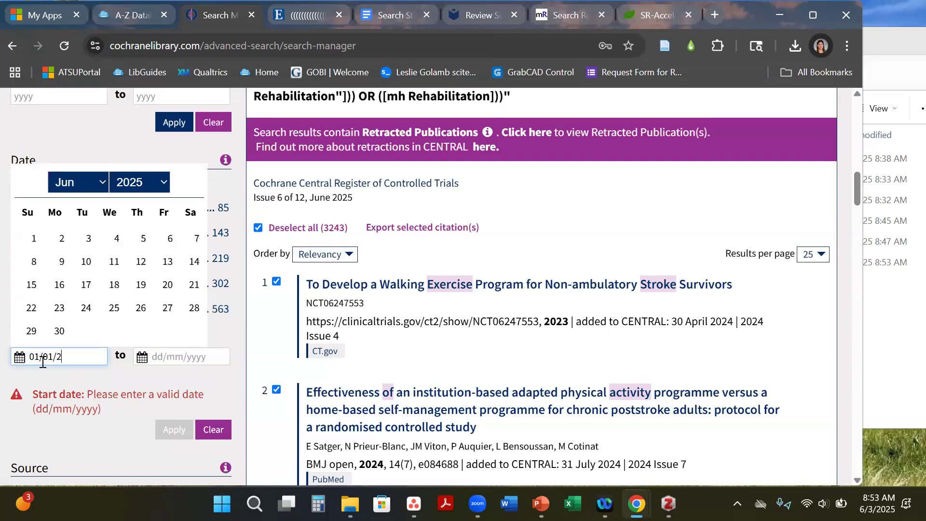
type("005")
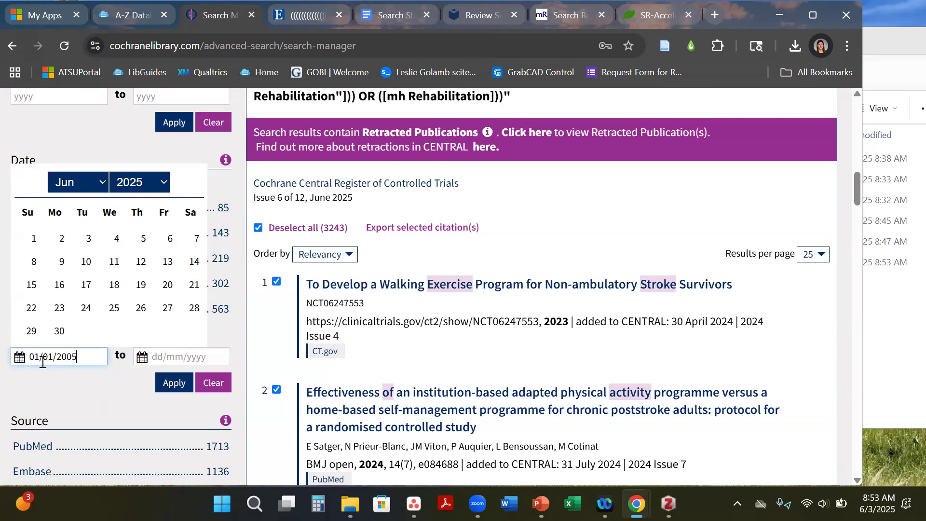
left_click(162, 358)
type("12/31/2025")
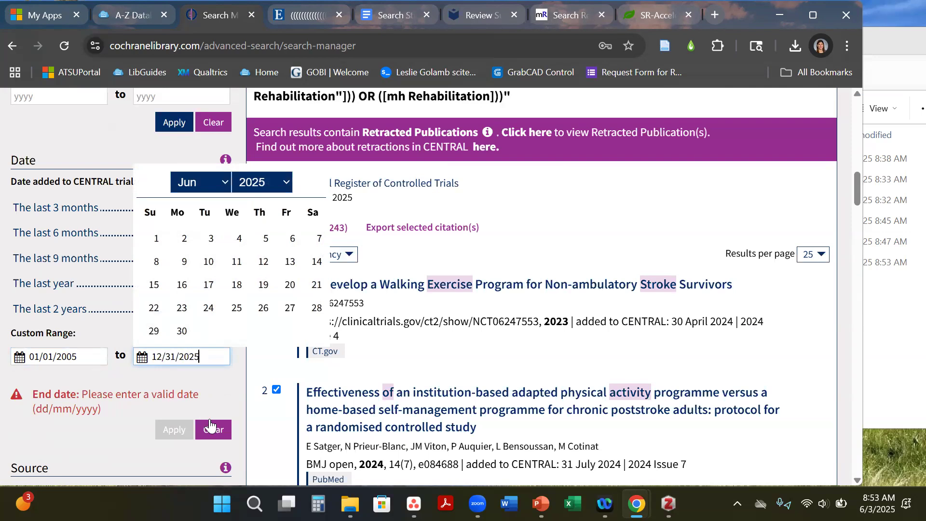
left_click(214, 377)
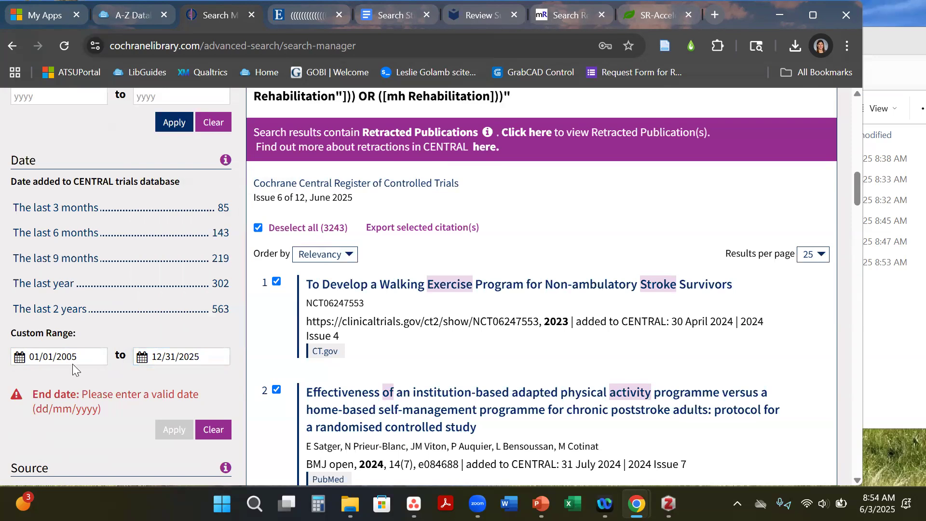
left_click(207, 359)
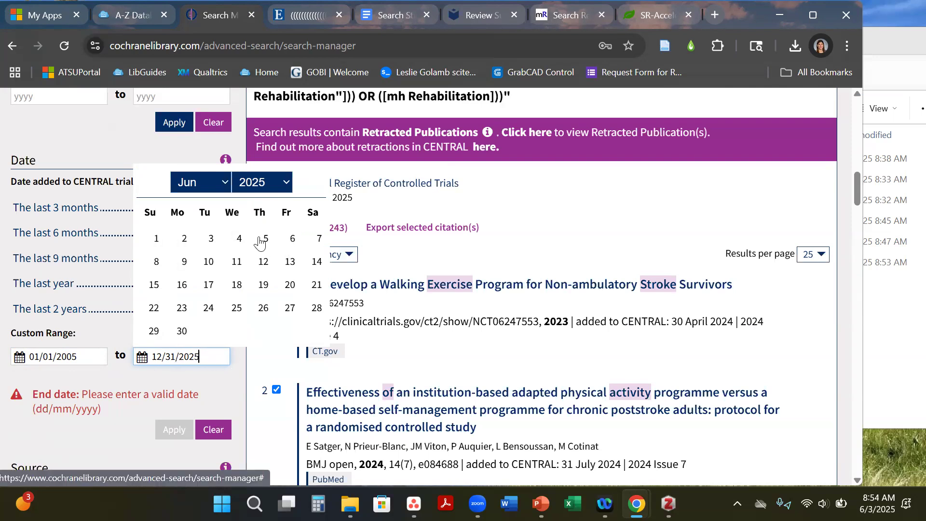
left_click(180, 331)
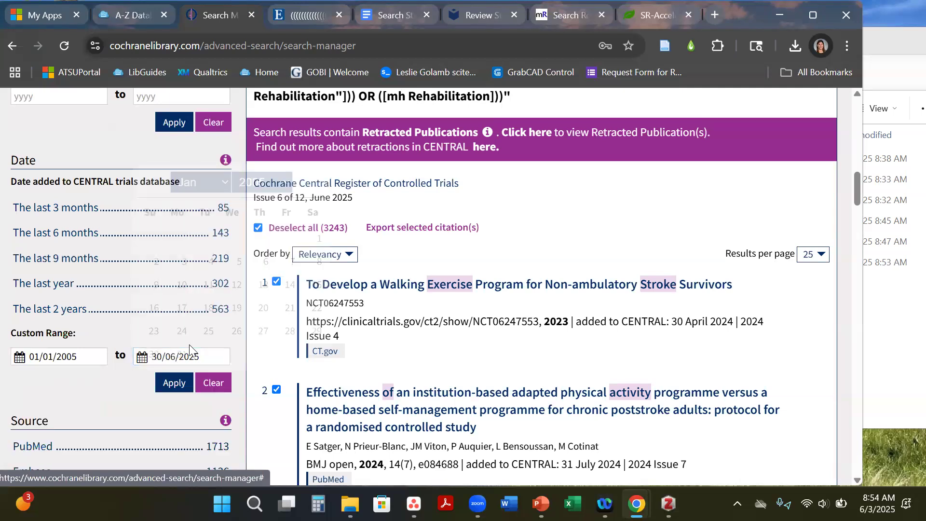
Step: Try to change the custom range's end date, entering day 31 and choosing December 2024 in the calendar
left_click(163, 356)
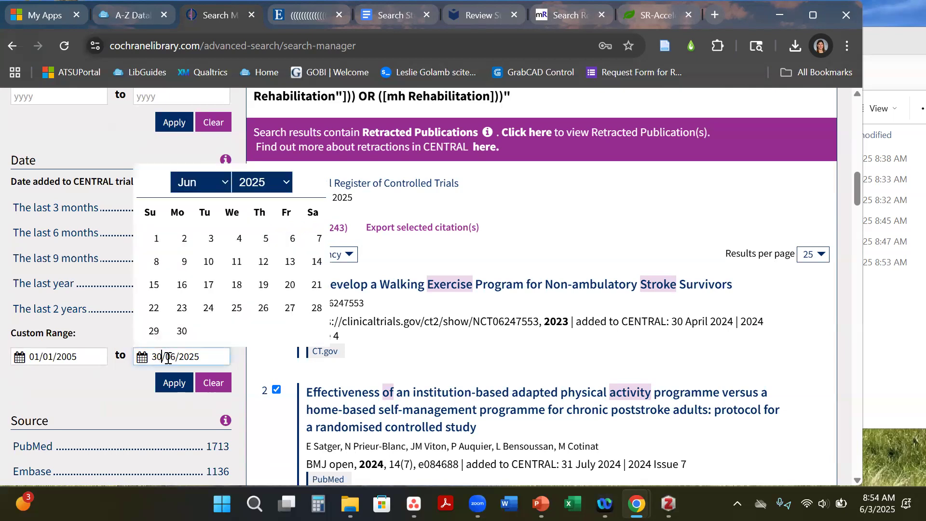
key("BackSpace")
key("BackSpace")
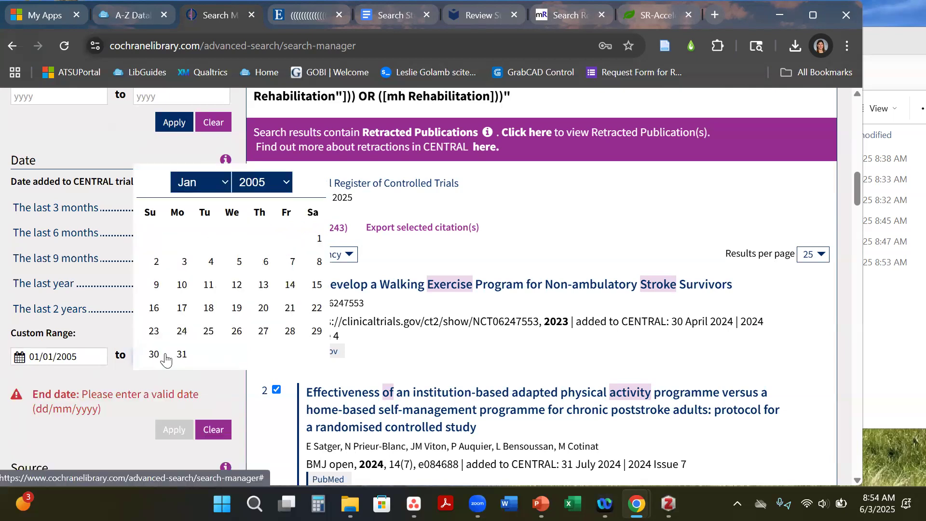
left_click(220, 183)
left_click(210, 409)
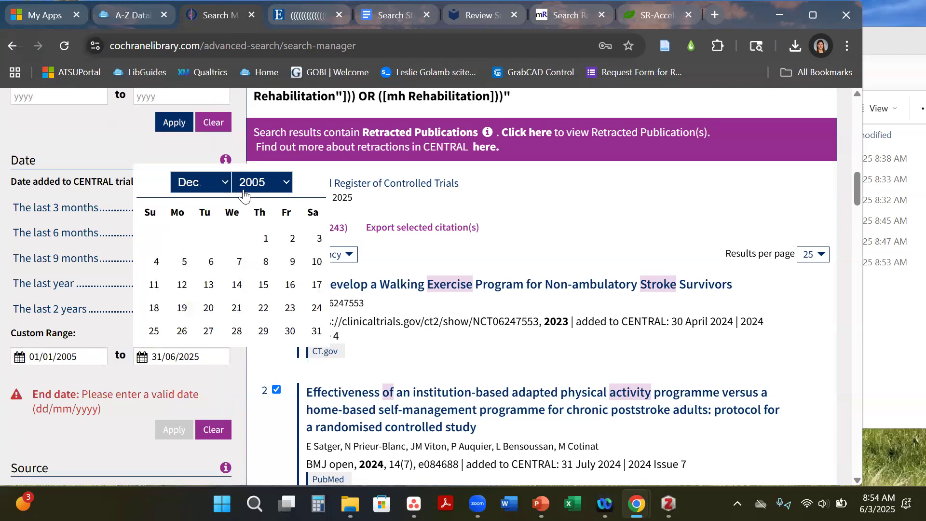
left_click(264, 181)
scroll(251, 301, "down", 5)
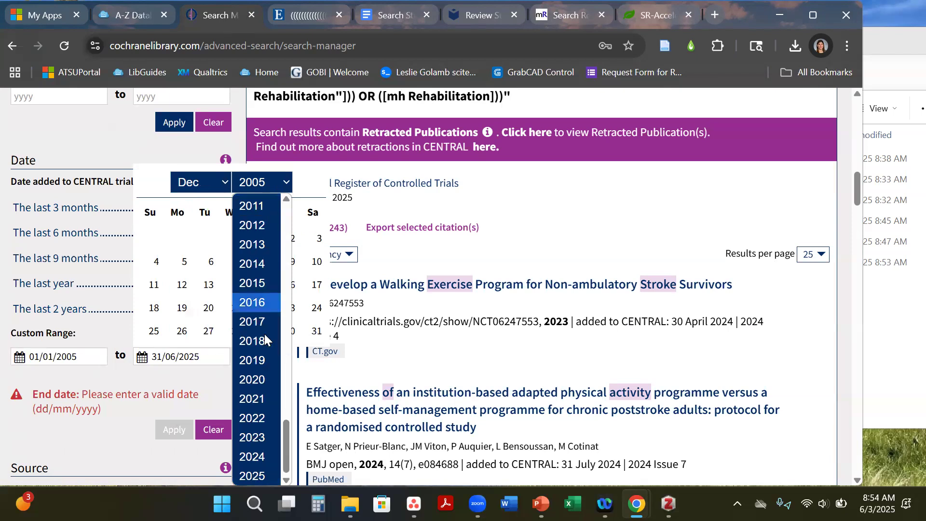
left_click(260, 456)
scroll(259, 207, "down", 2)
scroll(258, 206, "down", 4)
scroll(260, 203, "up", 4)
left_click(277, 109)
scroll(247, 409, "down", 1)
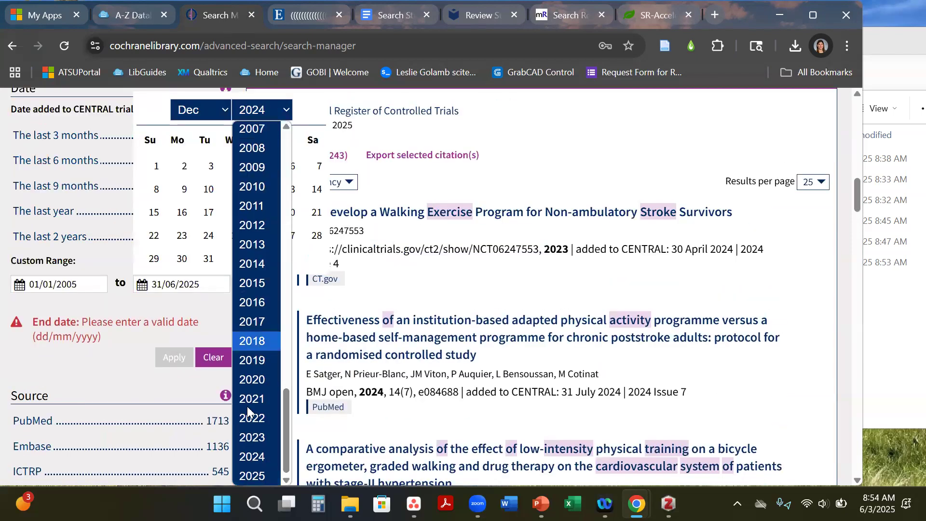
scroll(247, 408, "up", 6)
left_click(257, 114)
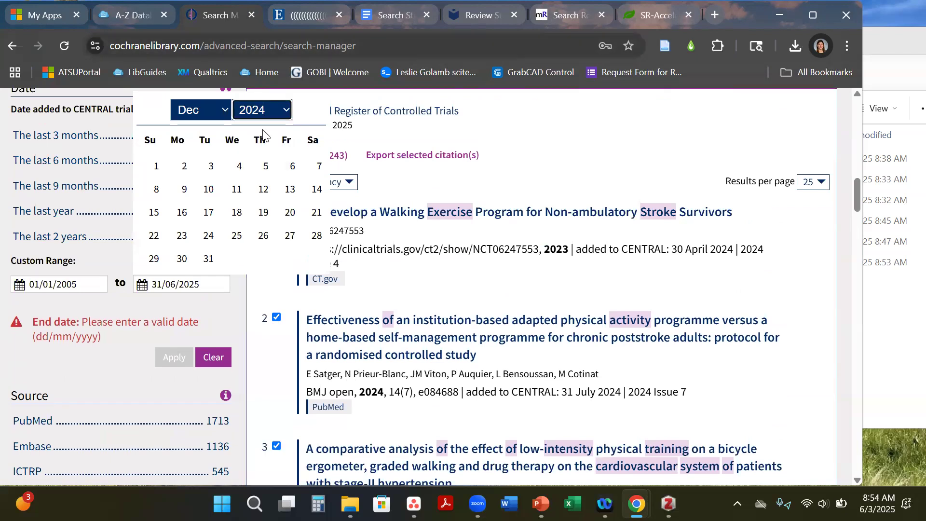
Step: Try switching the end date's calendar to June 2024, and close it without picking a day
left_click(225, 113)
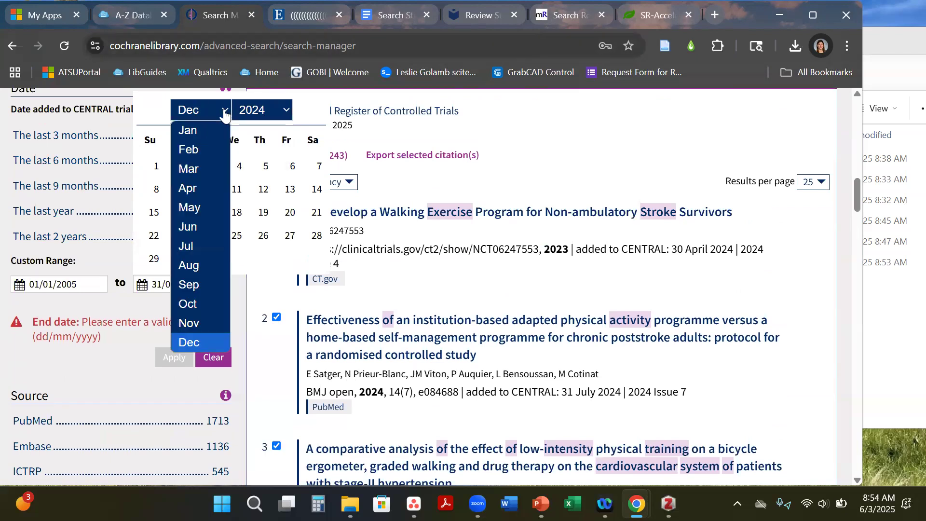
left_click(196, 229)
left_click(273, 114)
scroll(275, 330, "down", 1)
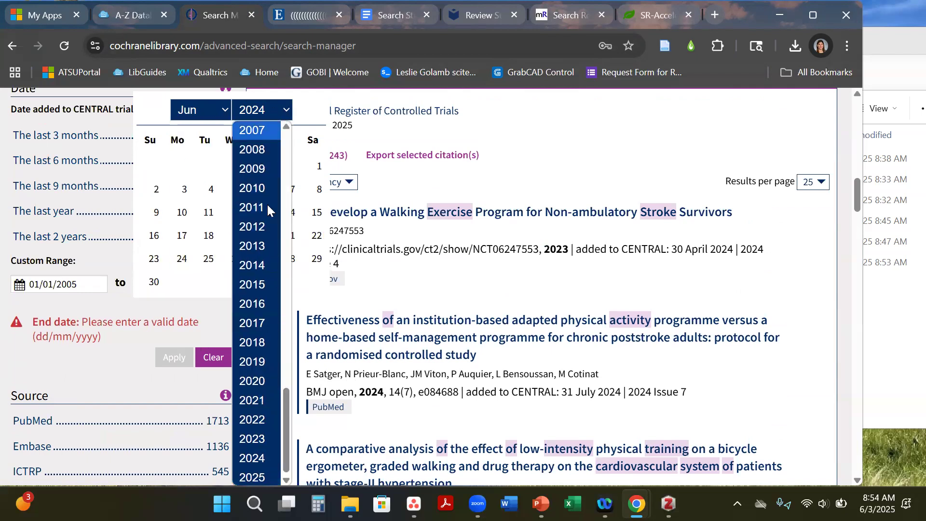
left_click(265, 457)
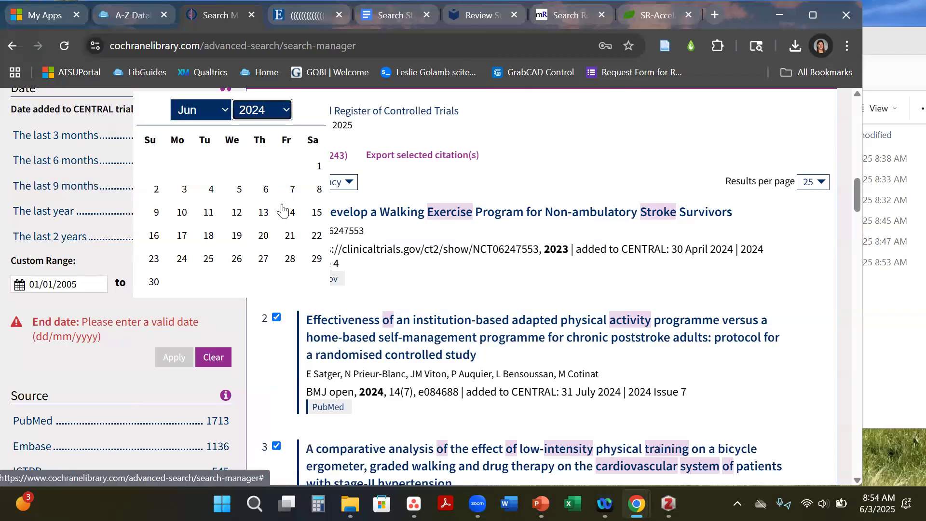
scroll(283, 210, "down", 3)
scroll(280, 145, "up", 3)
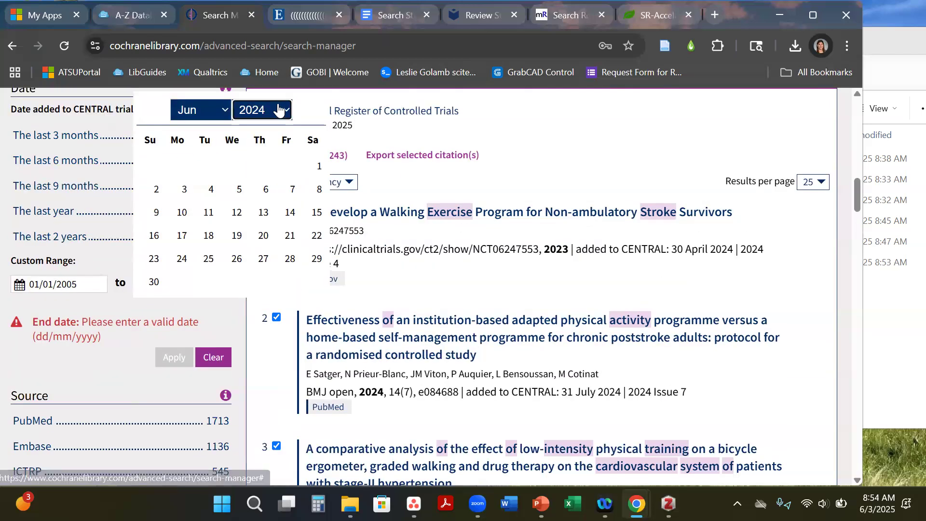
left_click(279, 110)
left_click(137, 333)
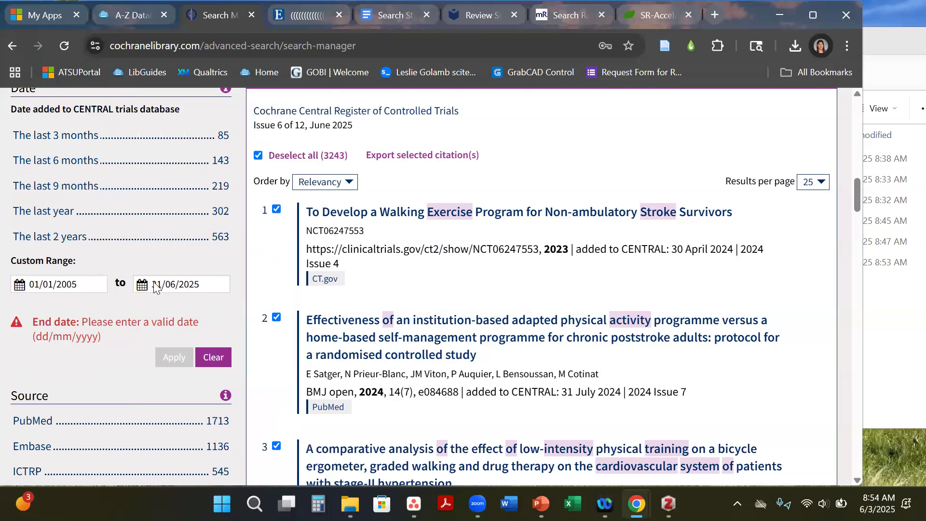
Step: Correct the custom range's end date to 30/06/2025 and apply the date filter to the trials
left_click(162, 284)
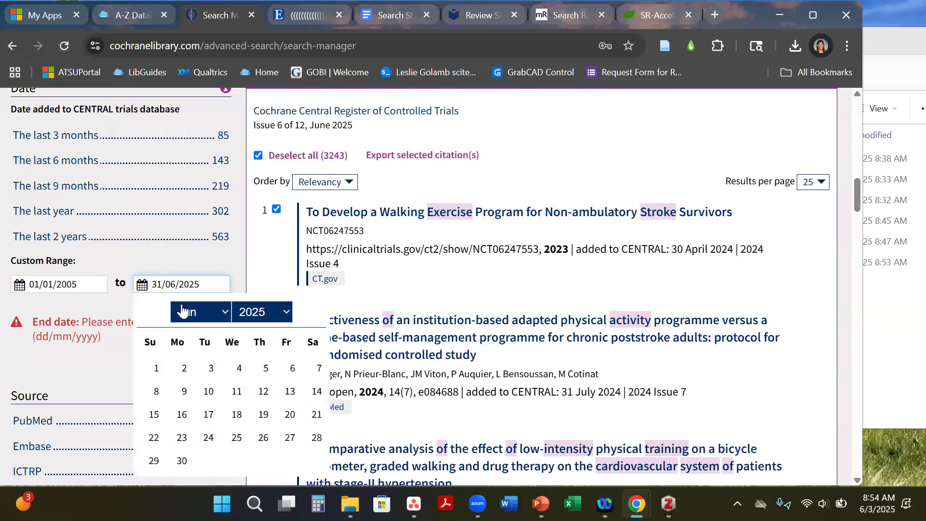
key("BackSpace")
type("0")
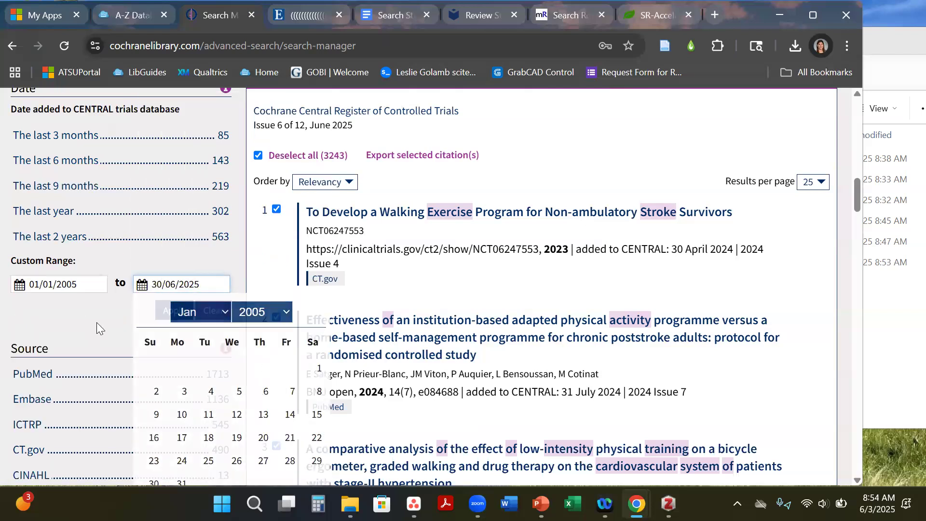
left_click(96, 322)
left_click(174, 310)
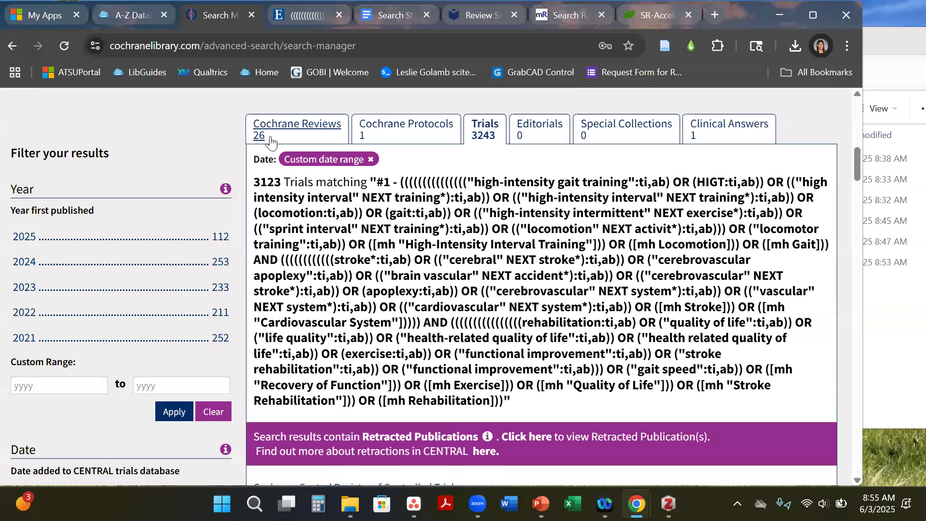
Step: Export the selected date-filtered Cochrane trials' citations in RIS (Reference Manager) format with abstracts included
left_click(394, 18)
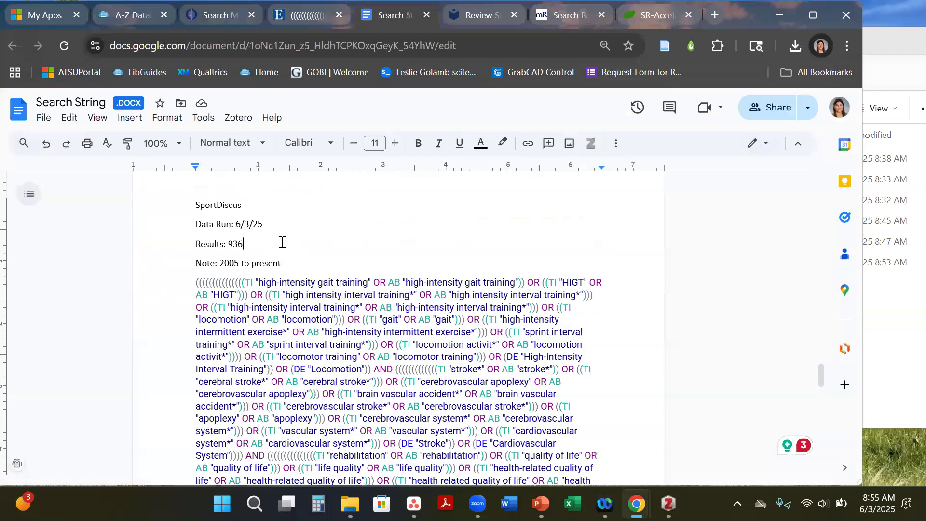
left_click(232, 13)
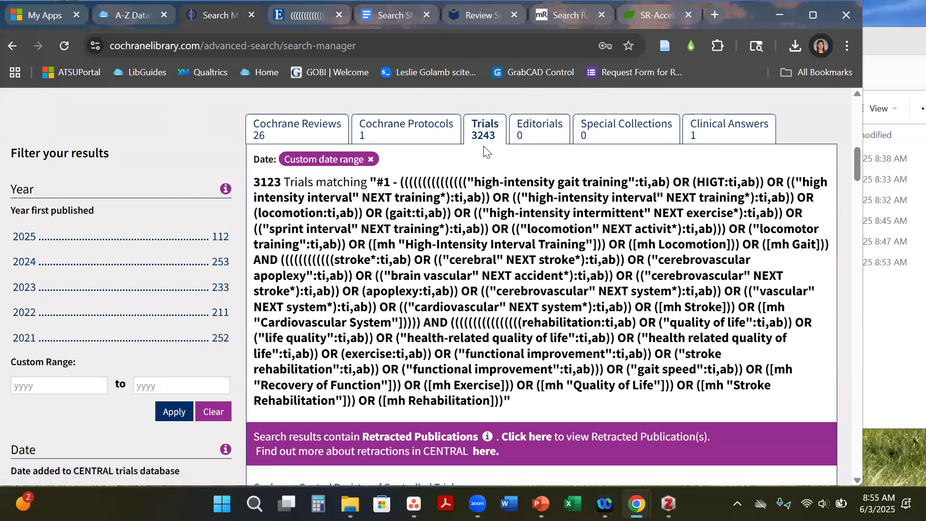
scroll(483, 166, "down", 5)
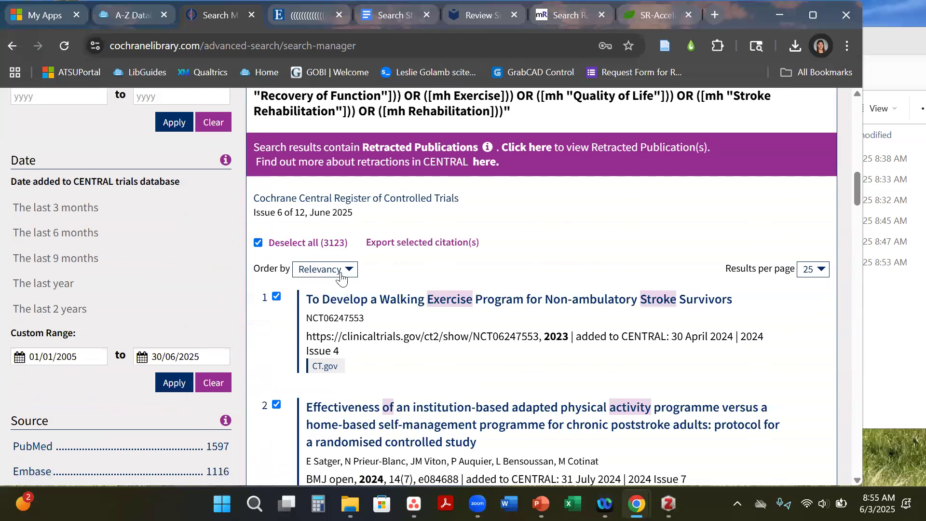
left_click(435, 246)
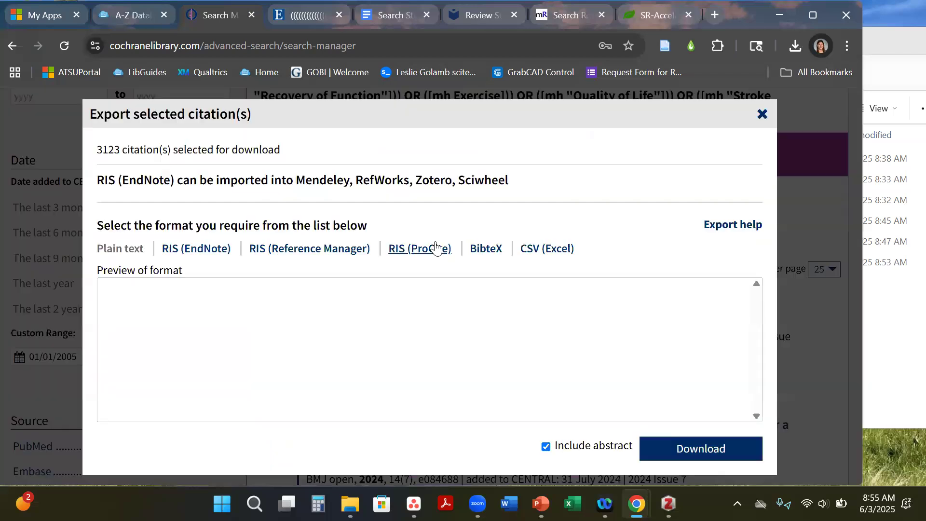
left_click(323, 254)
left_click(686, 450)
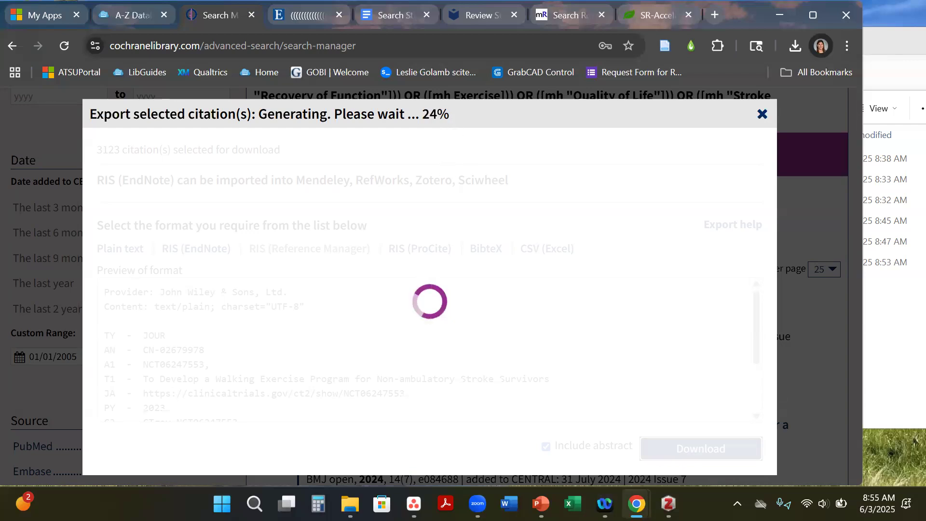
Step: Switch to Gmail and open the Search Result Export conversation from EBSCO in the inbox, in a maximized window
mouse_move(636, 504)
left_click(560, 430)
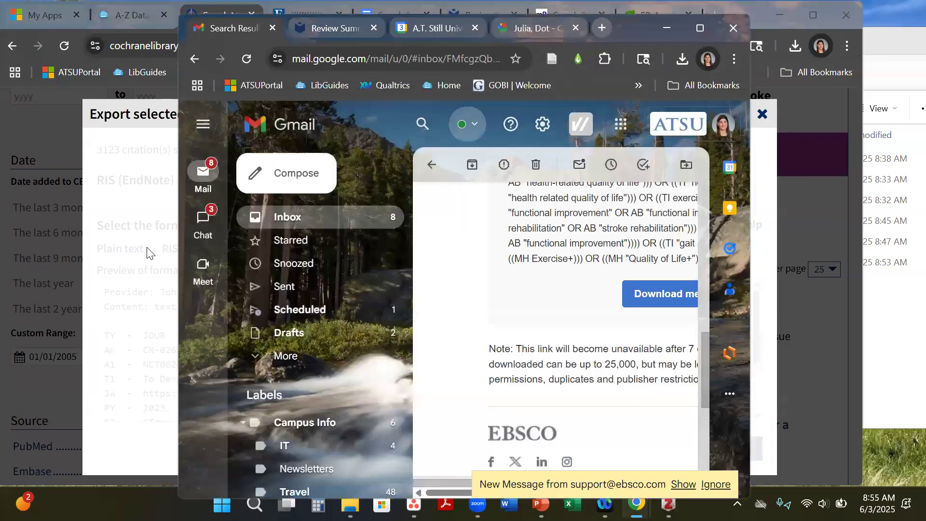
left_click(289, 217)
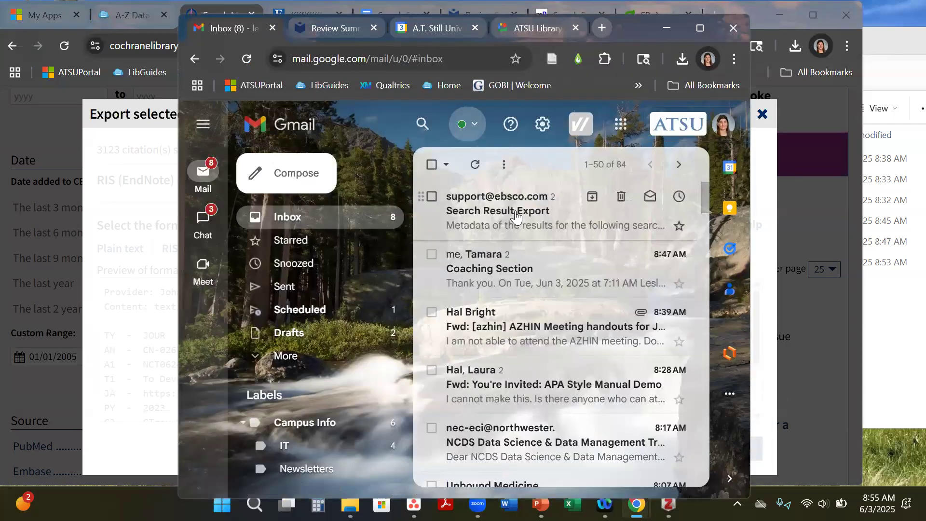
left_click(518, 211)
left_click(701, 29)
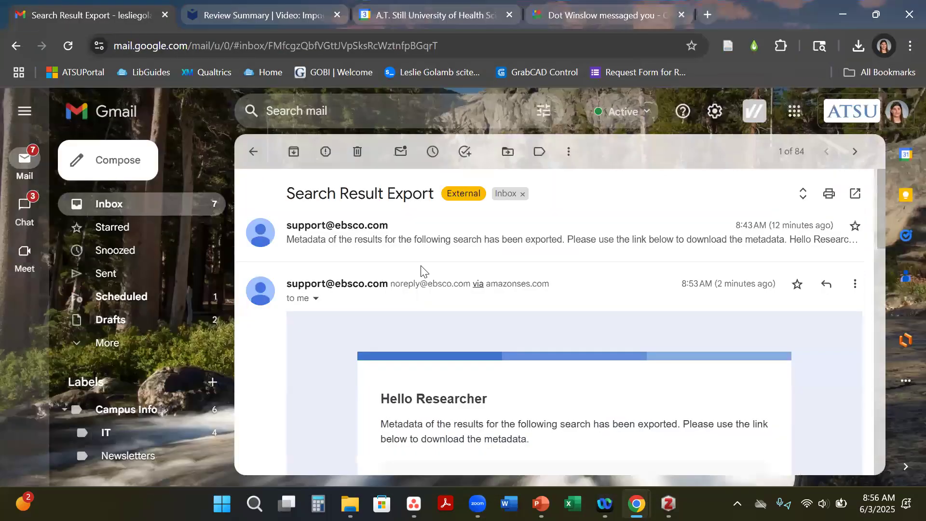
Step: Compare the search strings in both EBSCO export messages, examining the MH and DE subject-heading codes to identify the SPORTDiscus export
scroll(421, 269, "down", 5)
scroll(421, 269, "up", 5)
left_click(427, 242)
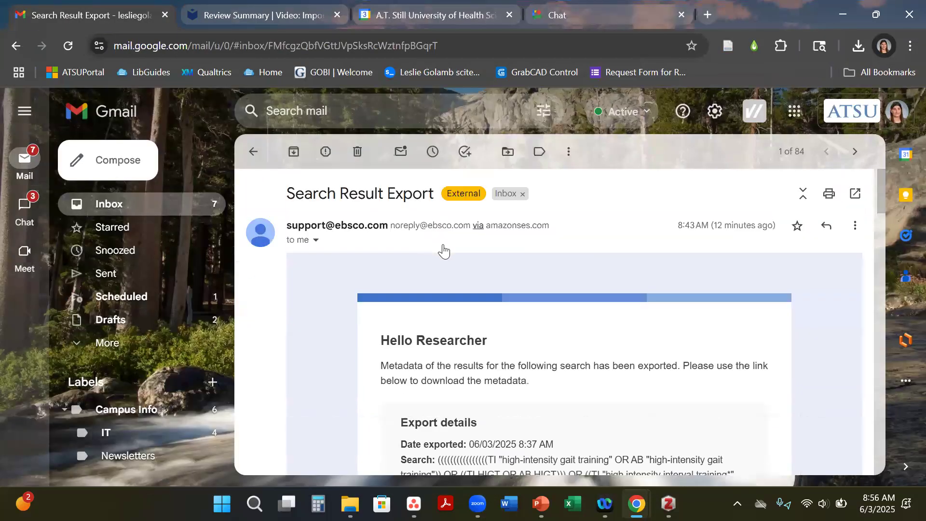
scroll(442, 256, "down", 8)
scroll(448, 265, "down", 3)
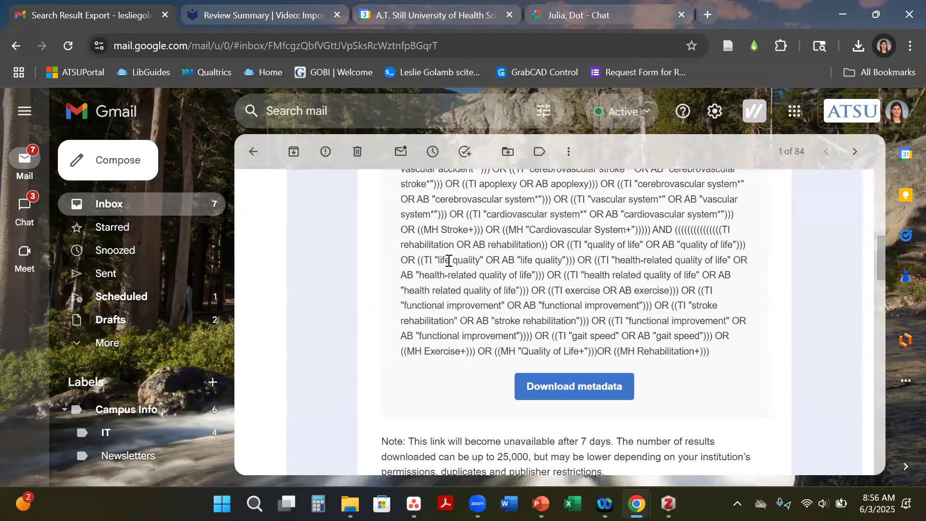
scroll(448, 261, "up", 2)
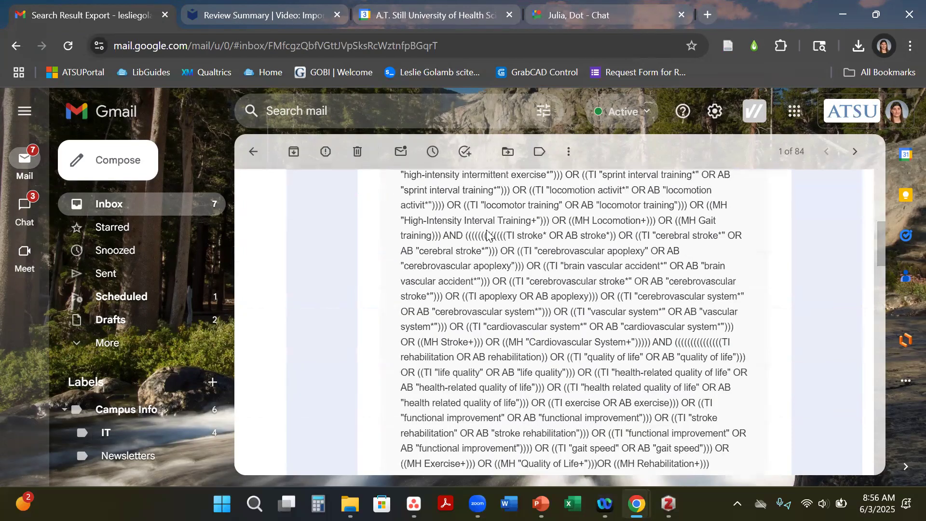
scroll(488, 241, "down", 10)
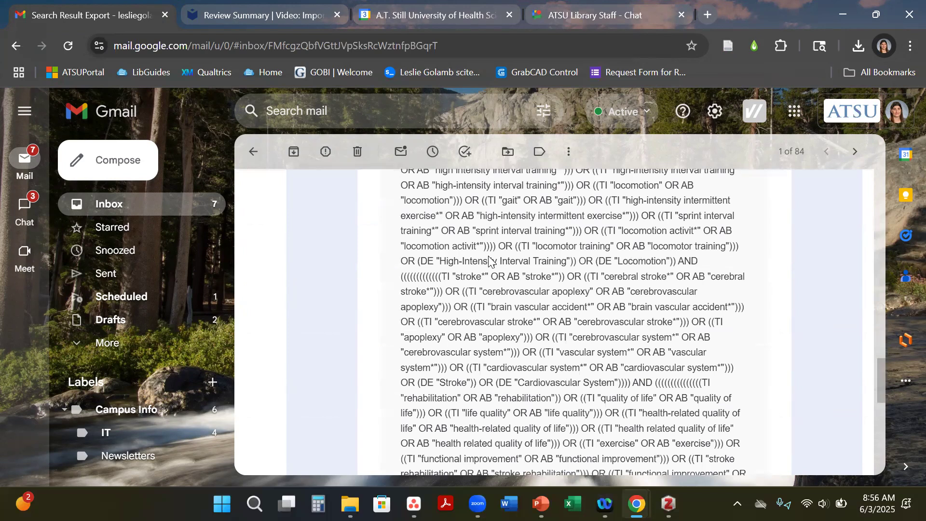
scroll(517, 314, "down", 1)
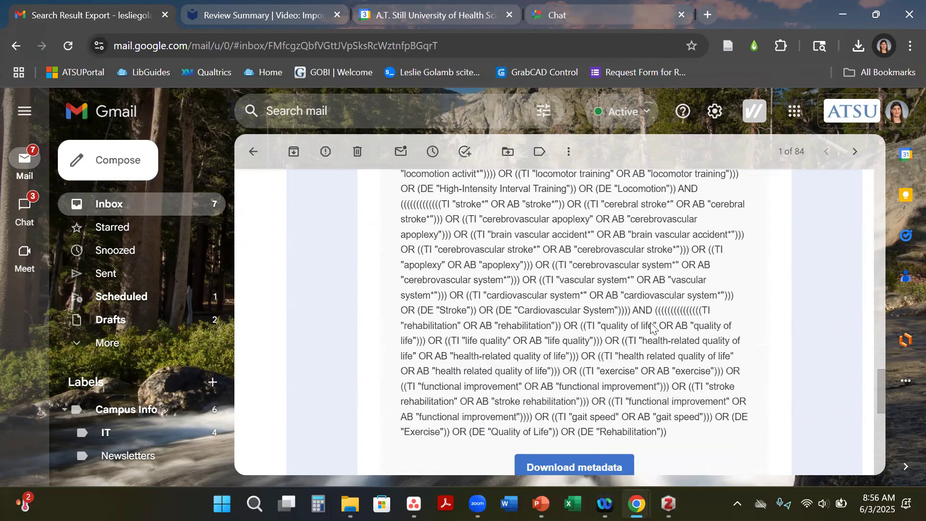
scroll(519, 308, "up", 12)
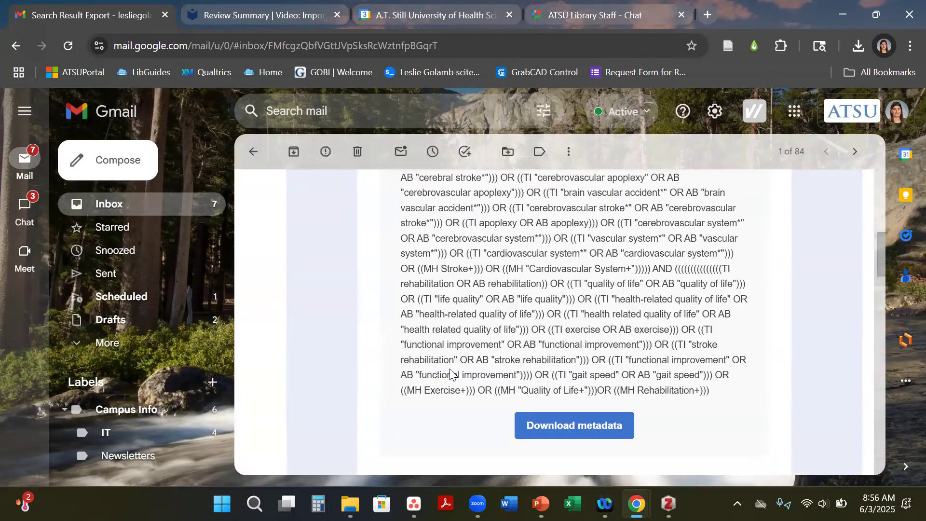
double_click(430, 269)
scroll(493, 284, "down", 5)
scroll(493, 285, "down", 5)
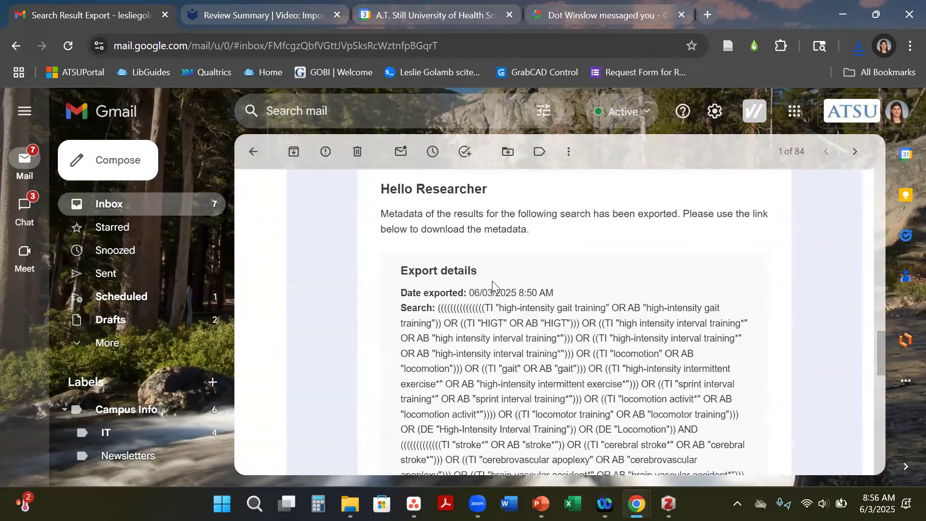
scroll(493, 285, "down", 3)
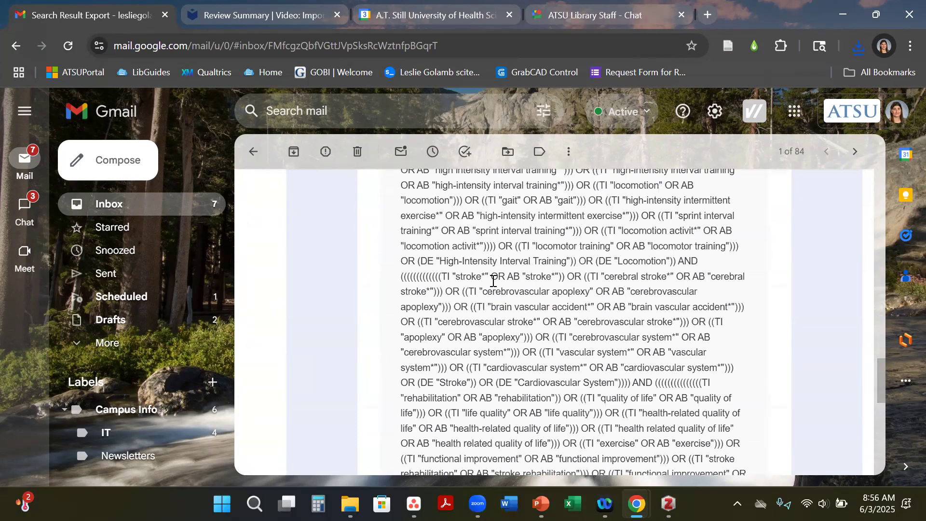
left_click_drag(614, 260, 600, 261)
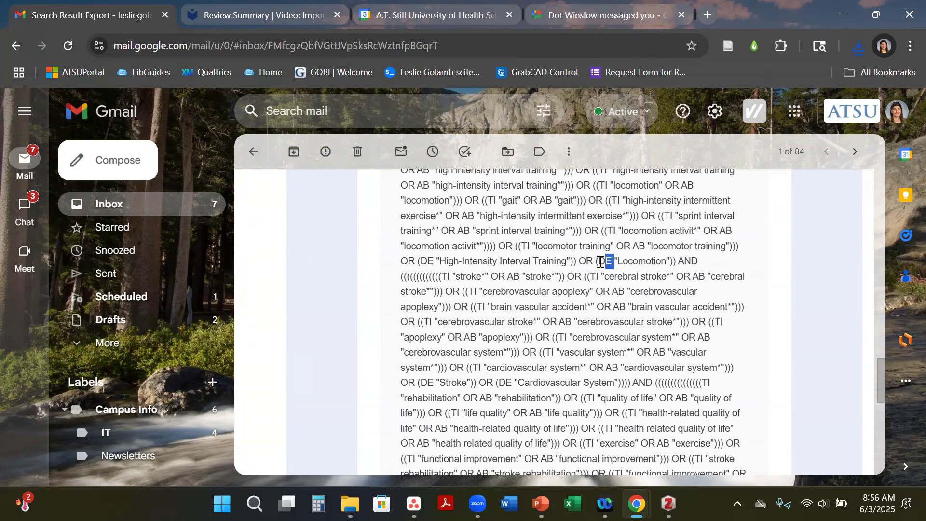
Step: Download the metadata from the EBSCO message whose search string uses DE subject headings
scroll(610, 274, "down", 5)
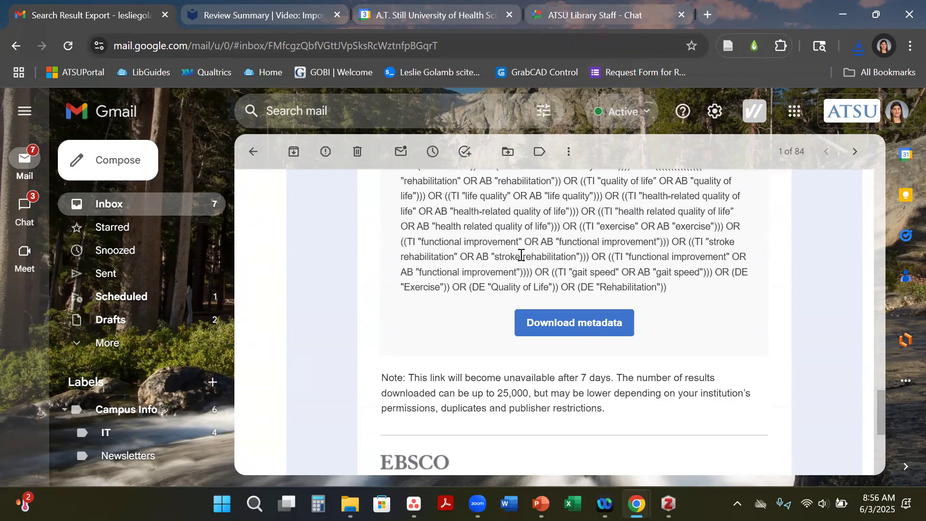
scroll(549, 285, "down", 3)
scroll(549, 286, "down", 3)
scroll(548, 285, "up", 4)
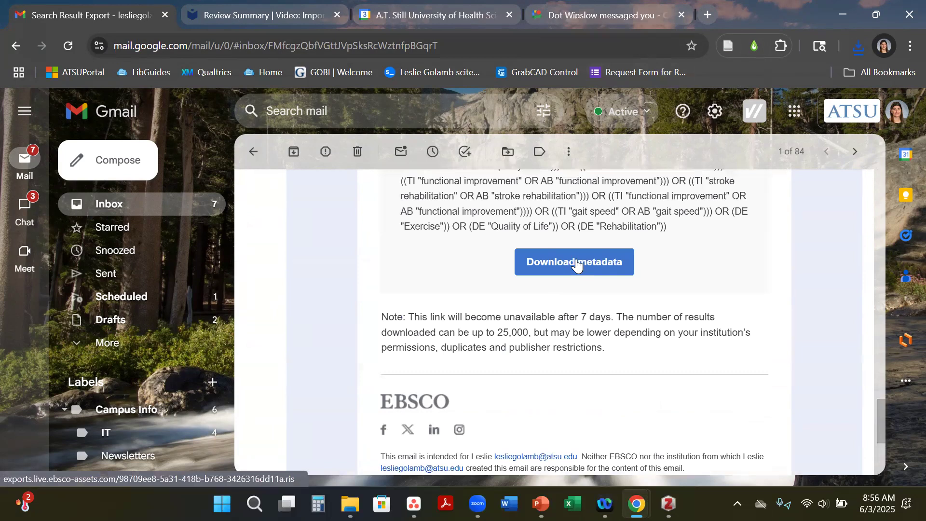
left_click(576, 263)
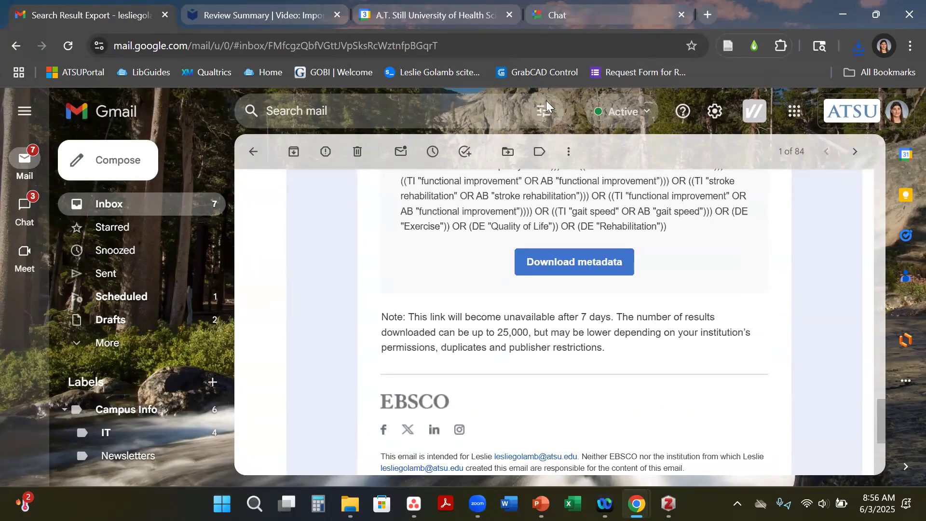
Step: Place the downloaded EBSCO RIS file in the Importing Articles folder and rename it SportDiscus
left_click(875, 14)
left_click_drag(624, 231, 905, 321)
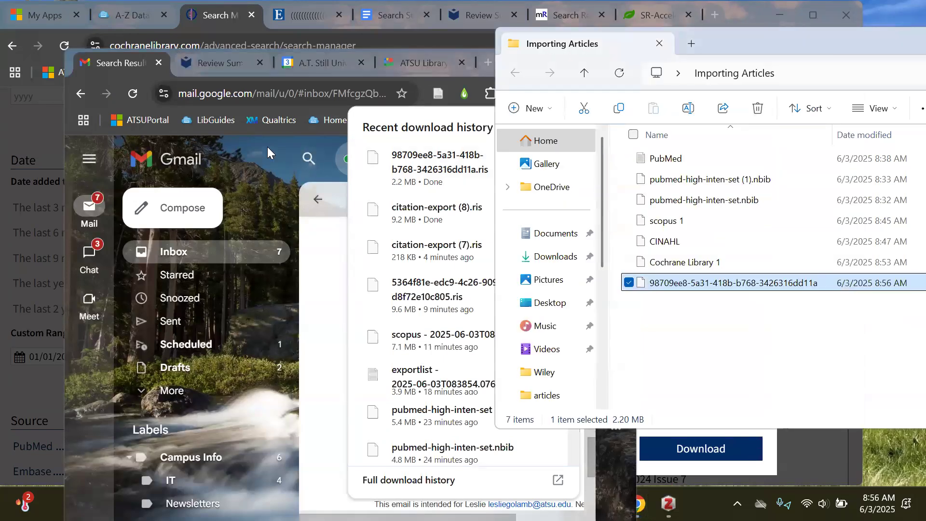
left_click(267, 146)
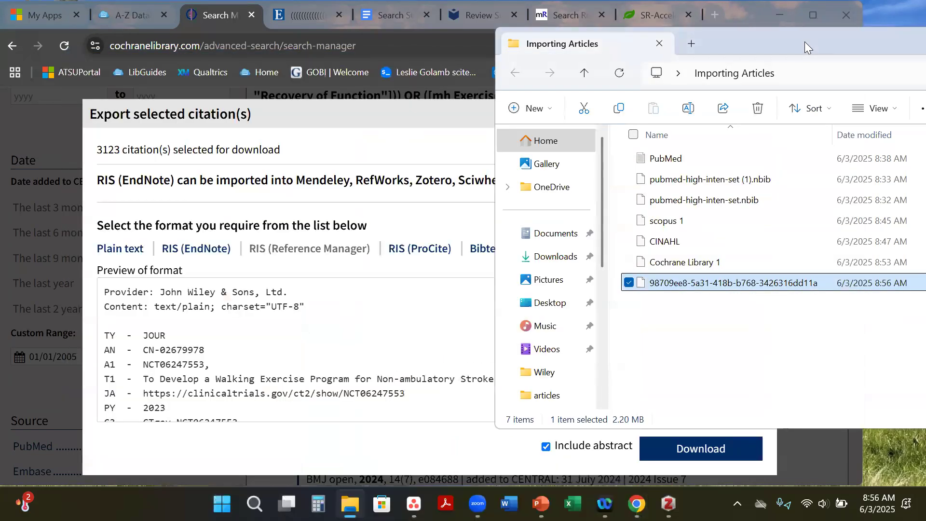
left_click_drag(804, 41, 777, 33)
key("F2")
type("SportDiscus")
left_click(726, 405)
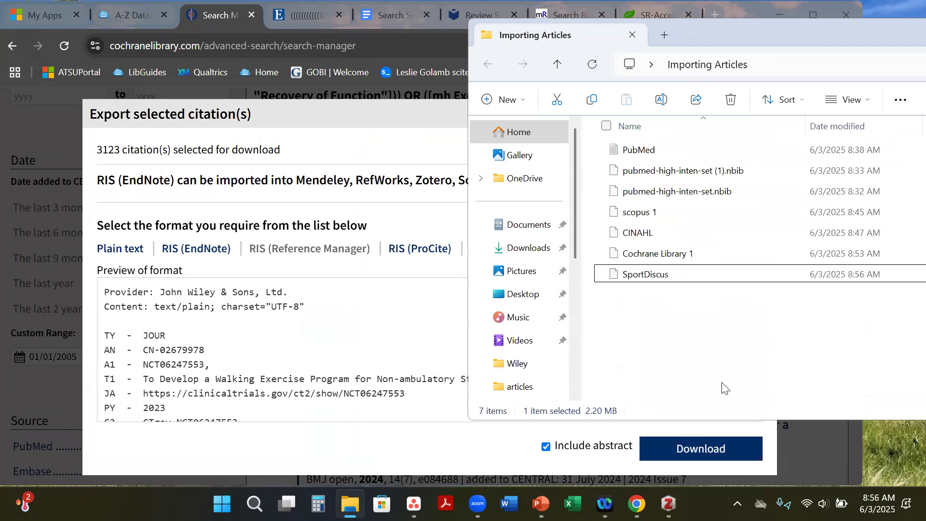
Step: Locate the downloaded citation-export (8).ris in the Importing Articles folder and rename it Cochrane Library 2
left_click(389, 145)
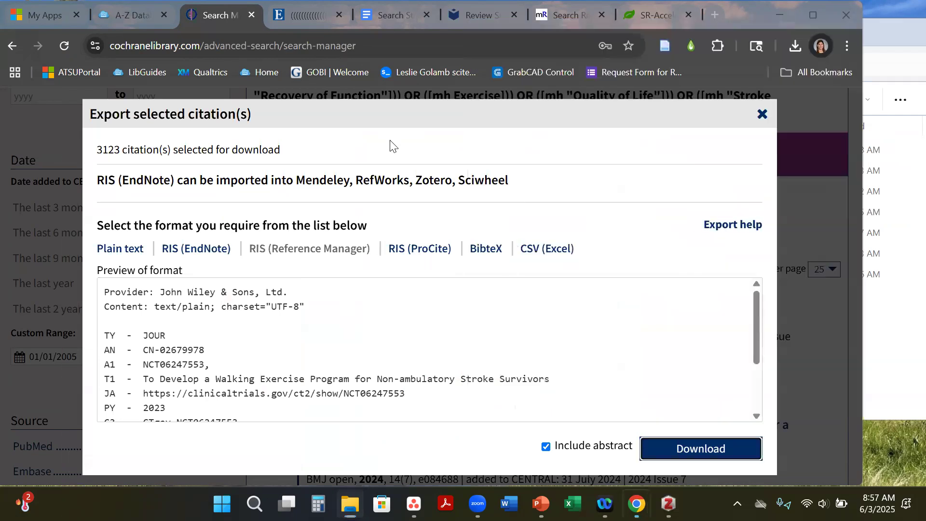
left_click(793, 45)
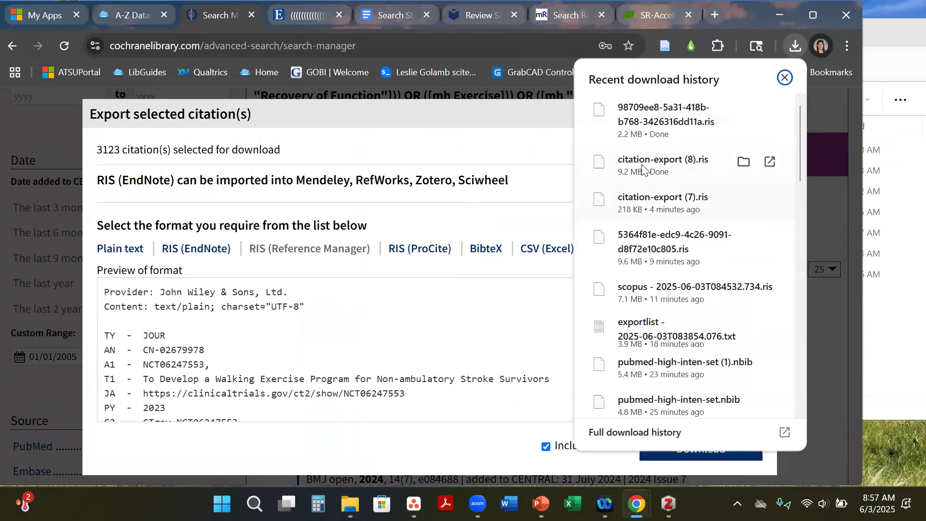
left_click(743, 161)
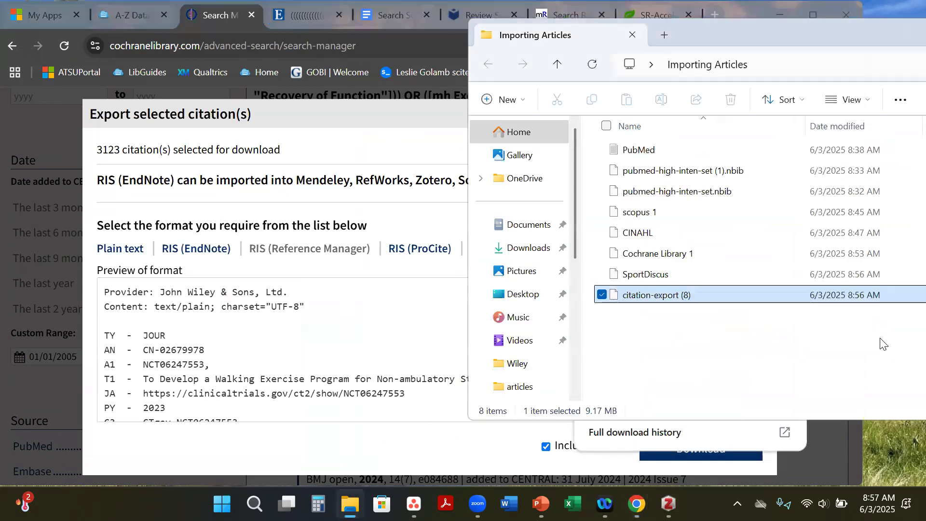
left_click(678, 299)
type("C")
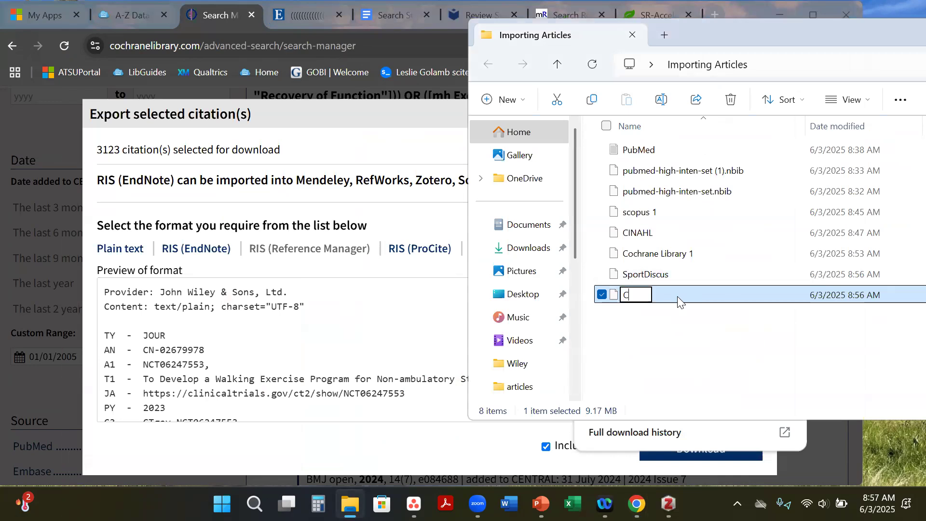
type("ochran")
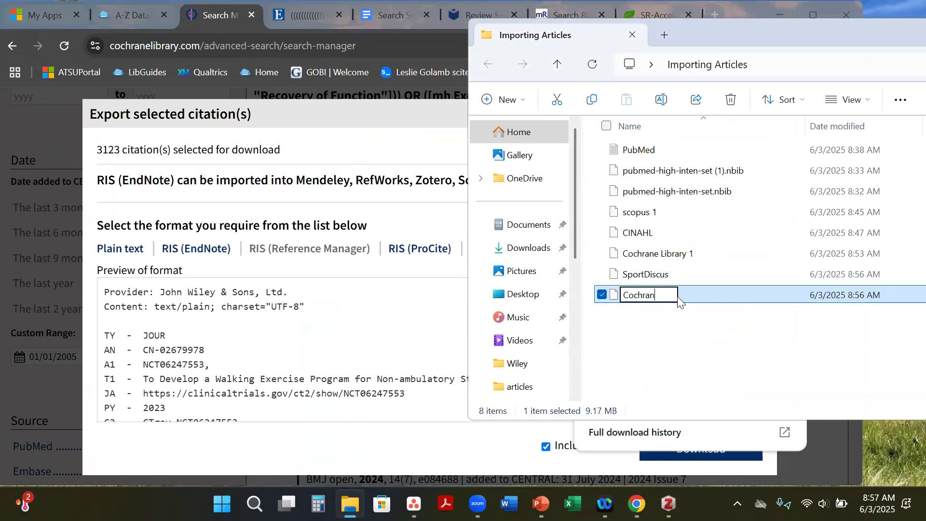
type("e Library 2")
key("Return")
Step: Return to the browser and close the Cochrane Library search manager and SPORTDiscus results pages
left_click(403, 128)
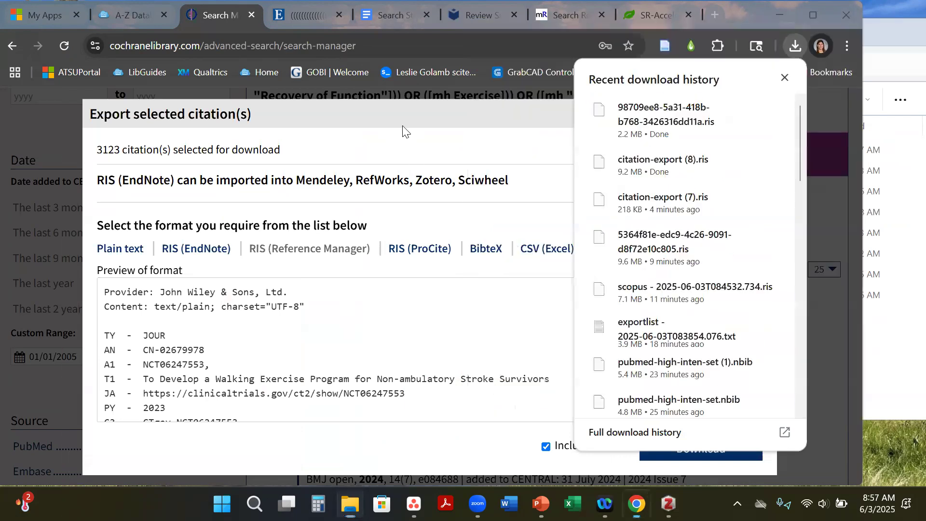
left_click(250, 16)
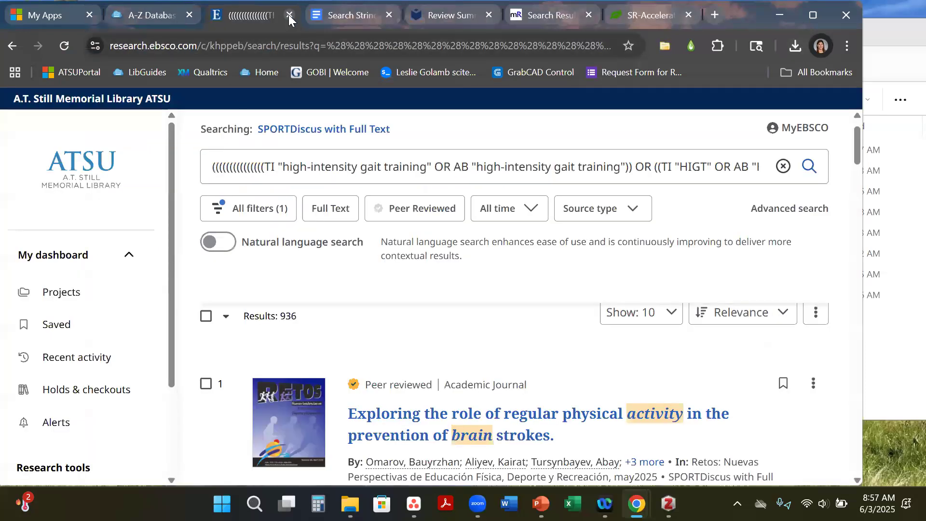
left_click(289, 18)
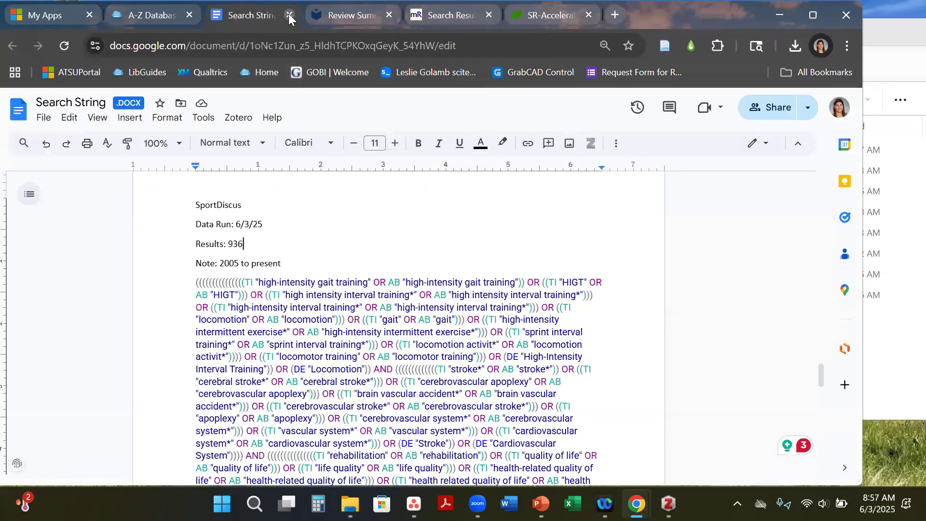
Step: Switch to Covidence, open the review's import history and examine the CINAHL and PubMed import details
left_click(353, 20)
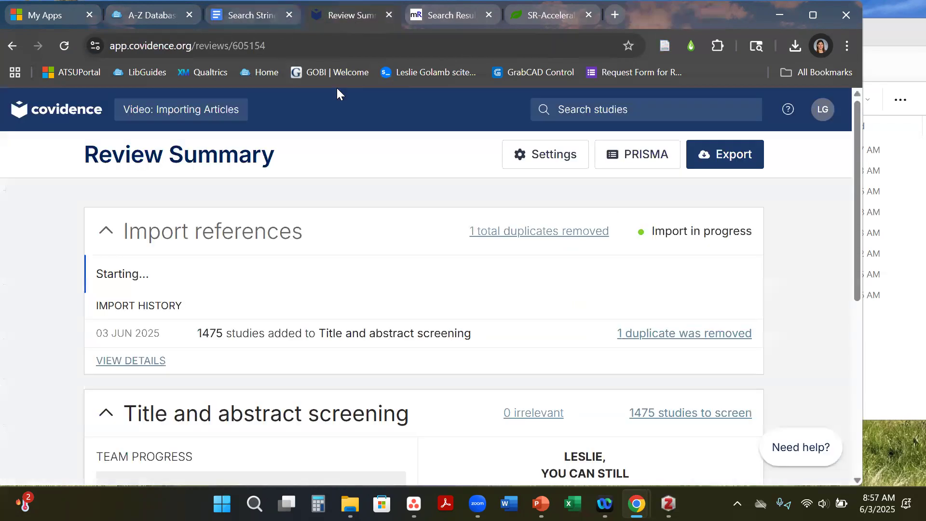
left_click(131, 361)
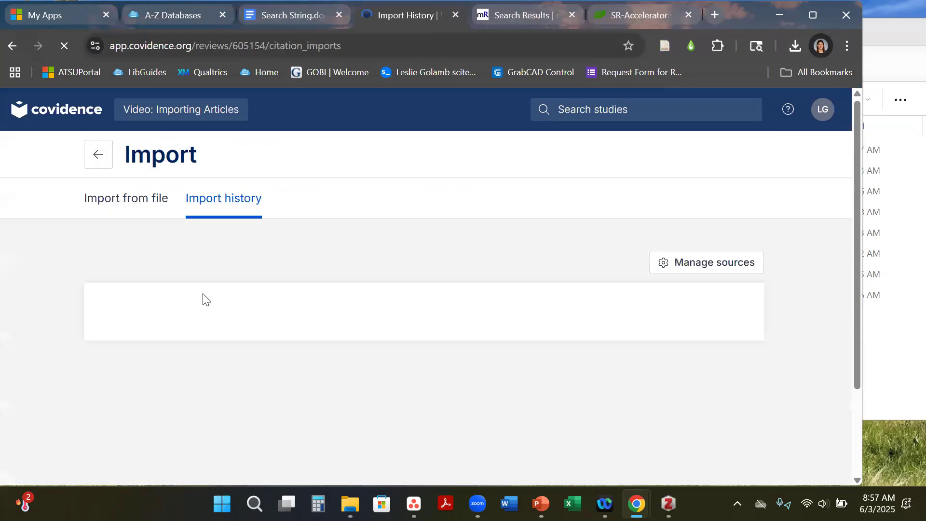
scroll(322, 240, "down", 3)
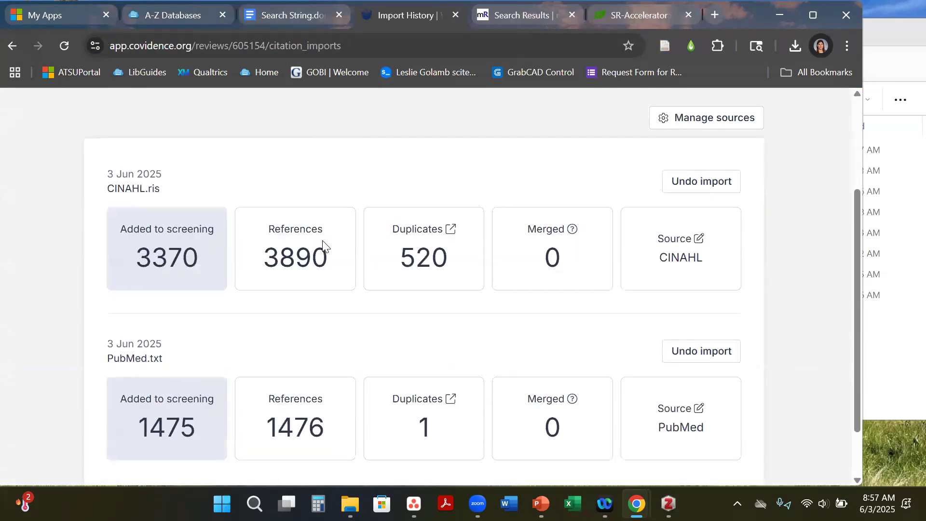
scroll(322, 240, "up", 2)
scroll(231, 215, "up", 1)
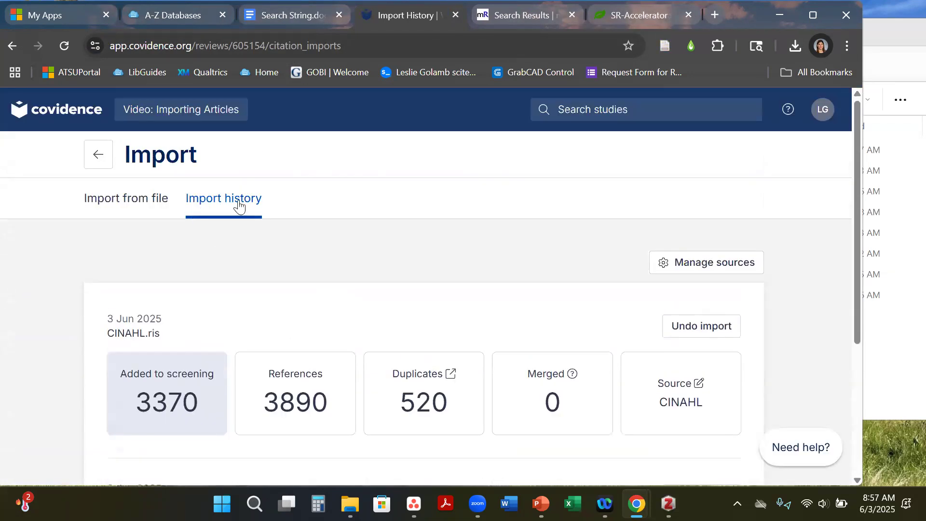
Step: Compare the import history with the files in the Importing Articles folder to identify the exports still awaiting import
scroll(232, 224, "down", 2)
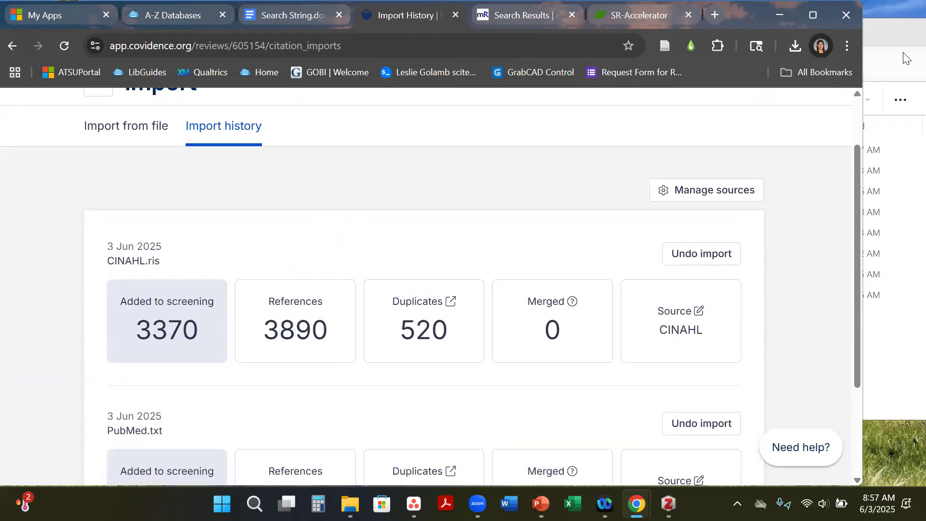
left_click(903, 27)
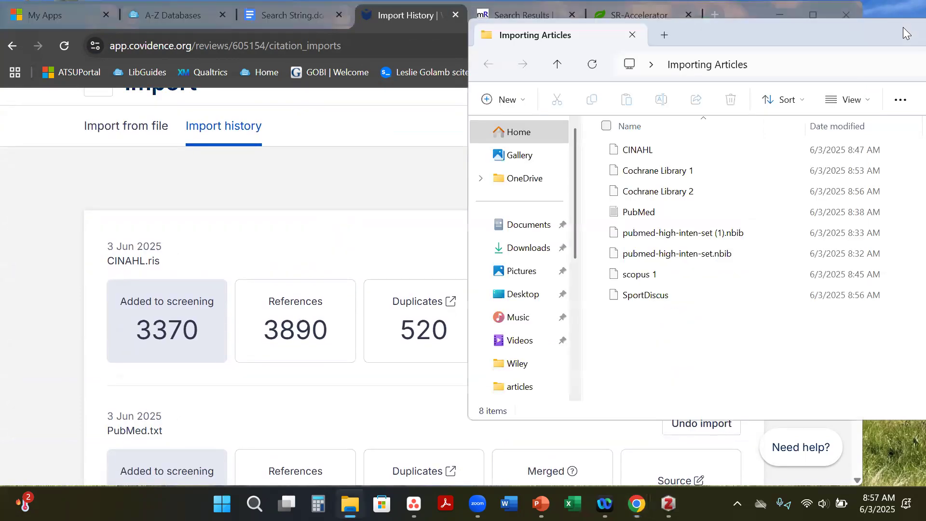
left_click(630, 175)
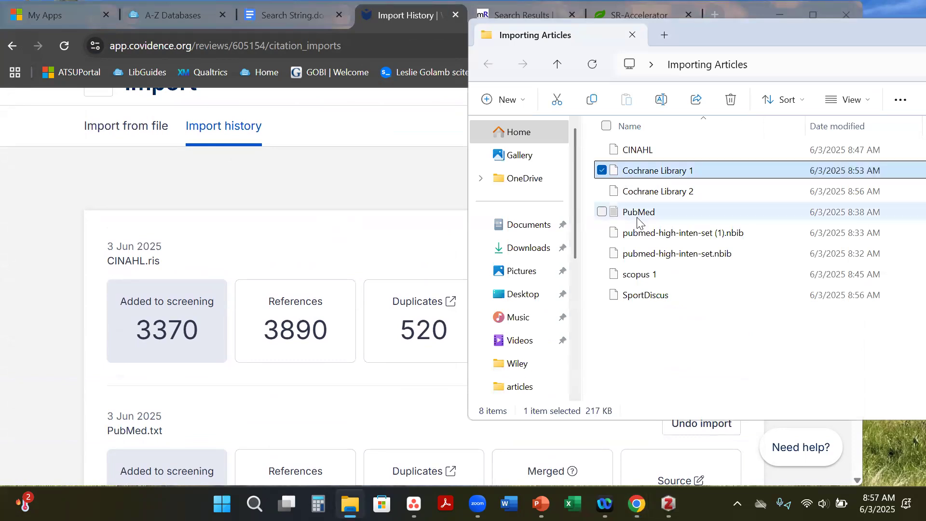
left_click(634, 276)
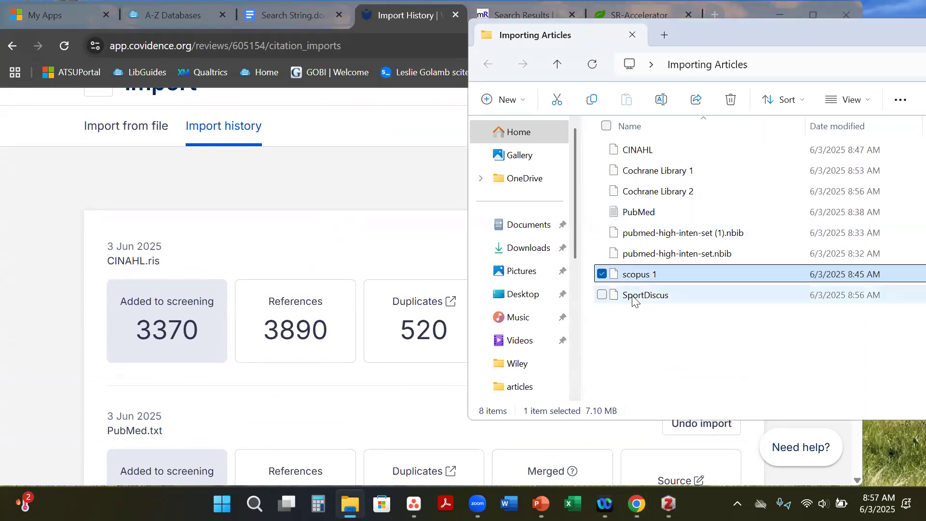
left_click(634, 297)
left_click(634, 273)
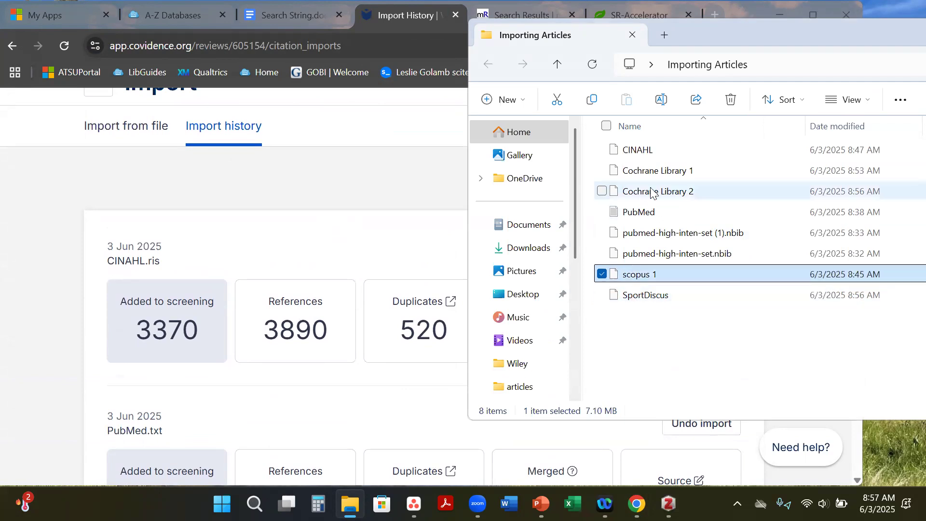
Step: Return to Covidence and set up a new file import into Screen with Scopus as the source
left_click(274, 225)
left_click(145, 126)
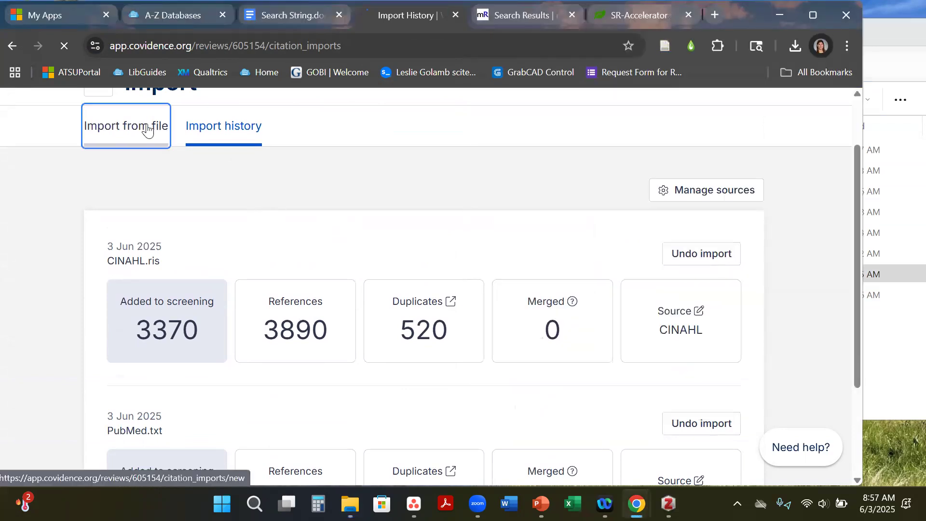
scroll(140, 217, "down", 3)
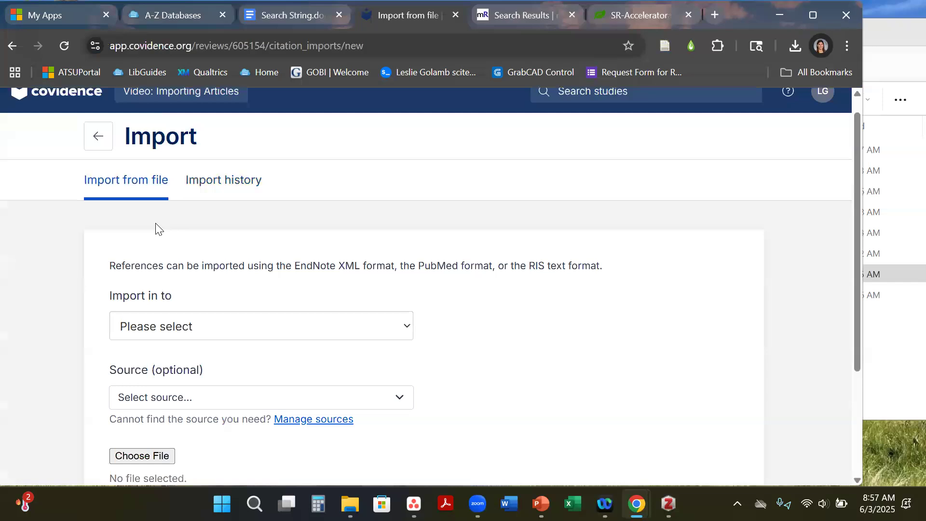
left_click(174, 199)
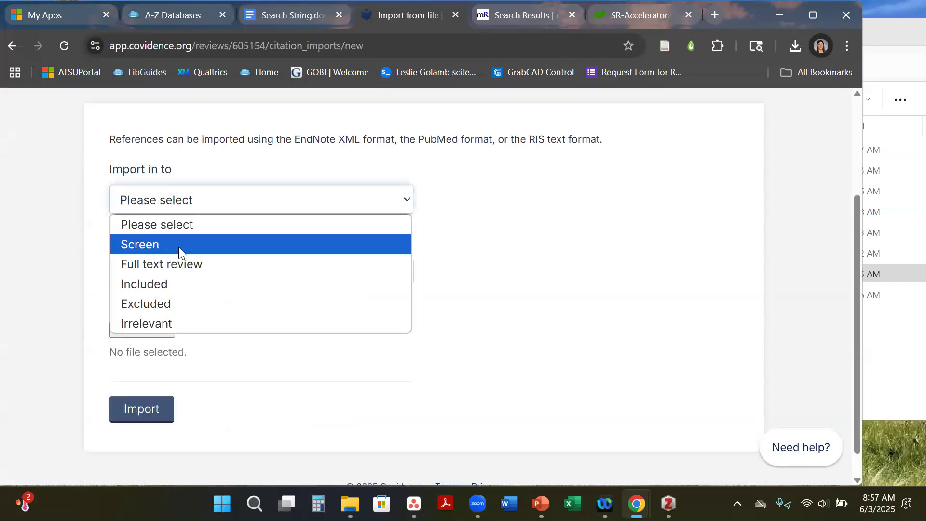
left_click(179, 247)
left_click(195, 271)
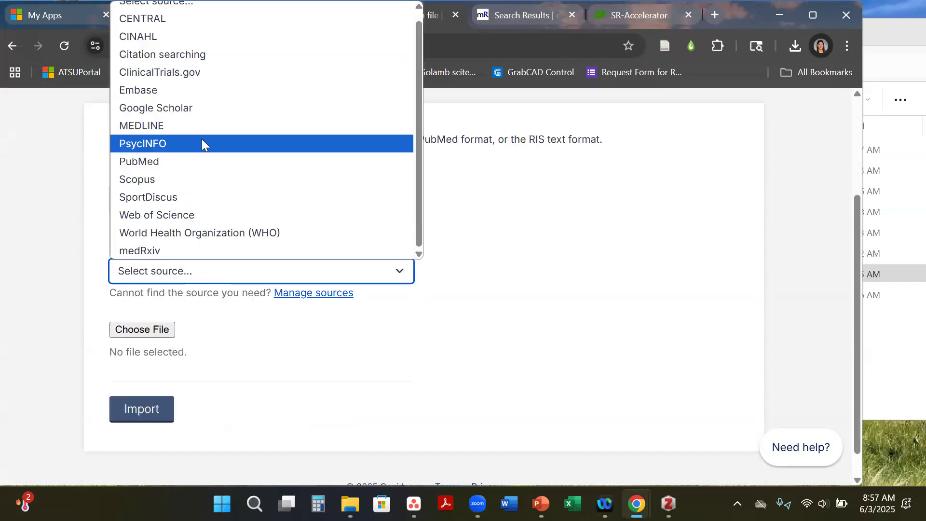
left_click(207, 179)
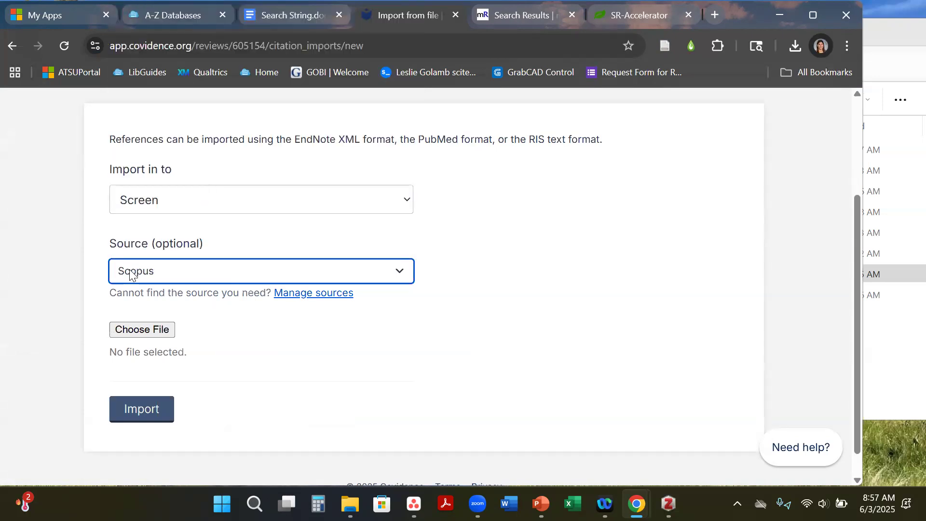
Step: Attach the scopus 1 file from the Importing Articles folder and run the import
left_click(141, 331)
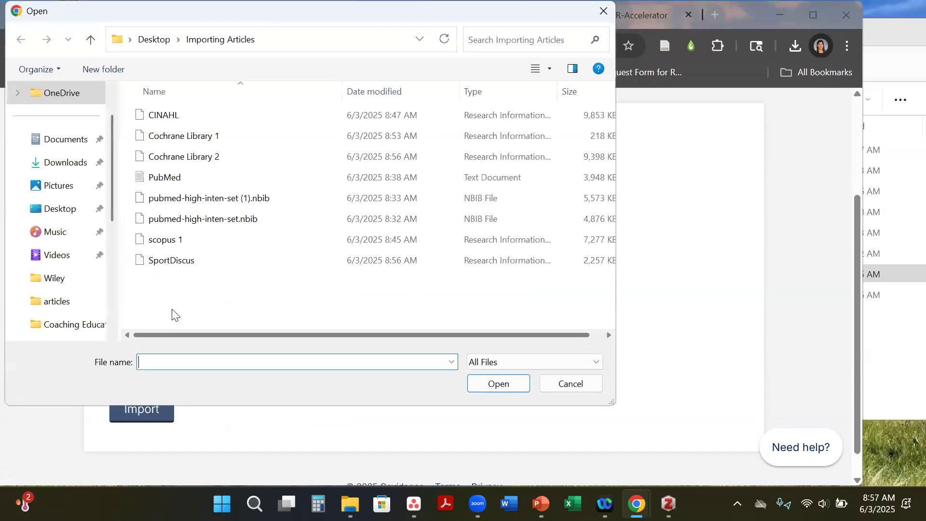
left_click(186, 241)
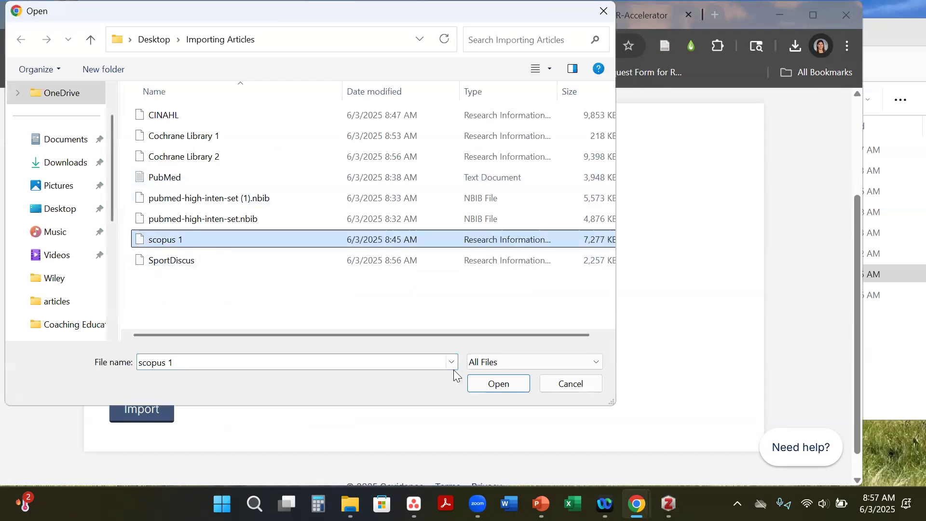
left_click(503, 388)
left_click(155, 413)
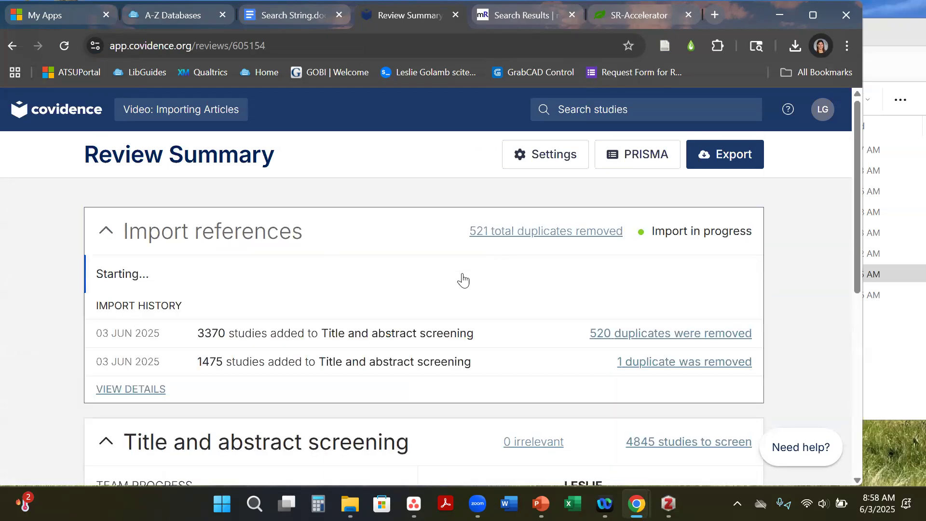
Step: Set up another file import into Screen with SportDiscus as the source
left_click(144, 390)
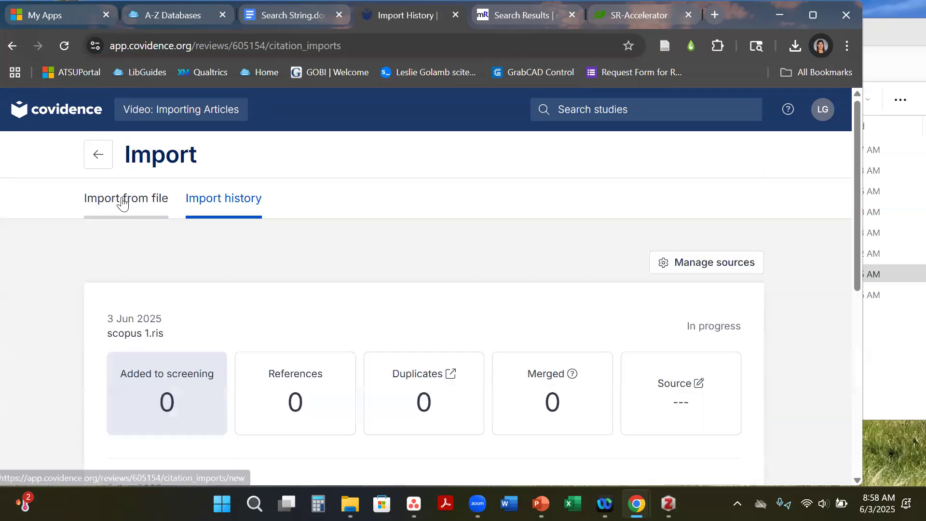
left_click(122, 203)
scroll(124, 201, "down", 3)
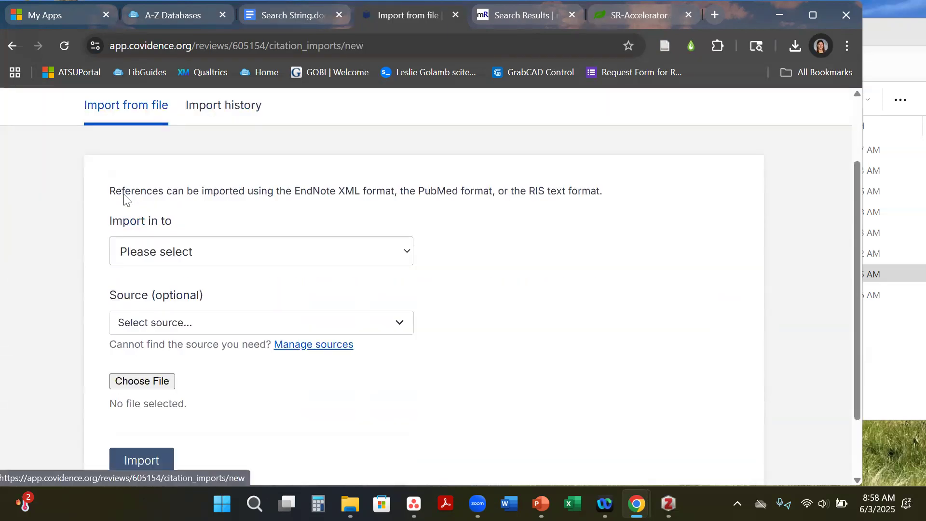
left_click(151, 207)
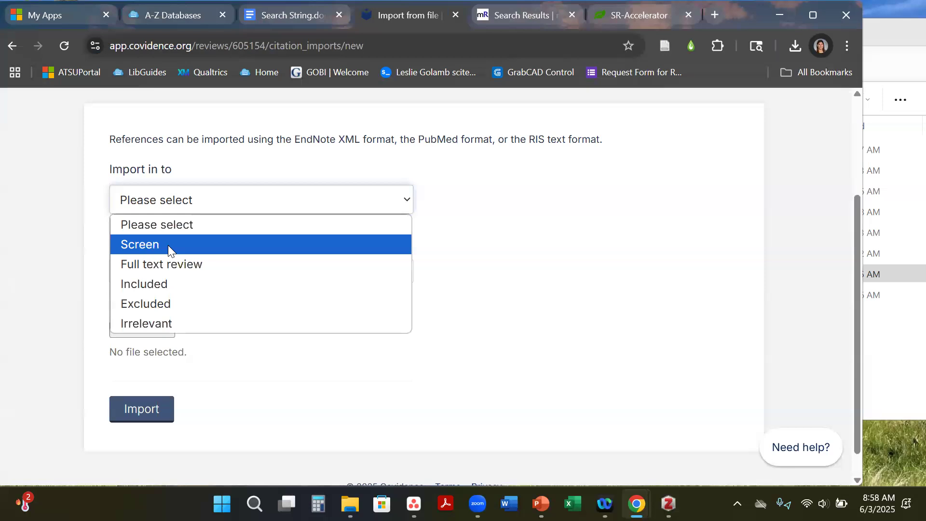
left_click(169, 245)
left_click(165, 271)
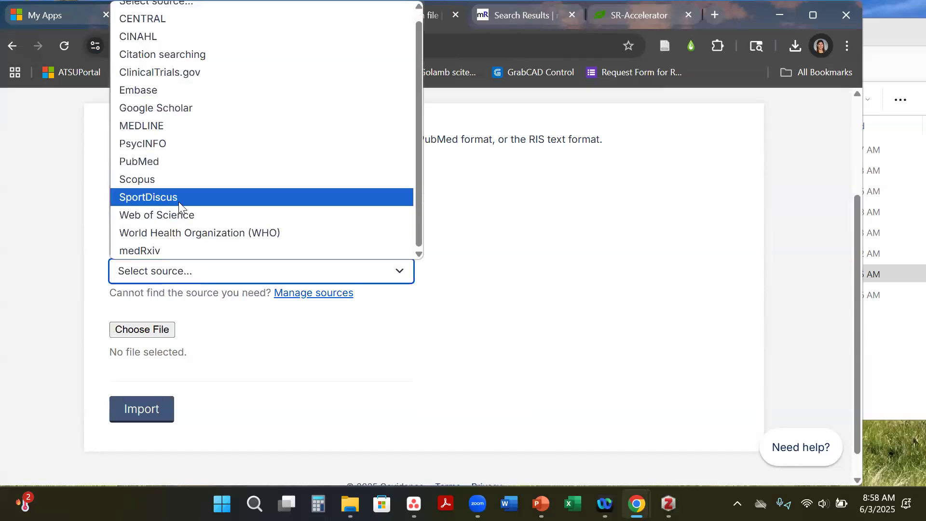
left_click(179, 198)
Step: Attach the SportDiscus file, run the import and return to the review summary after checking the export folder
left_click(144, 331)
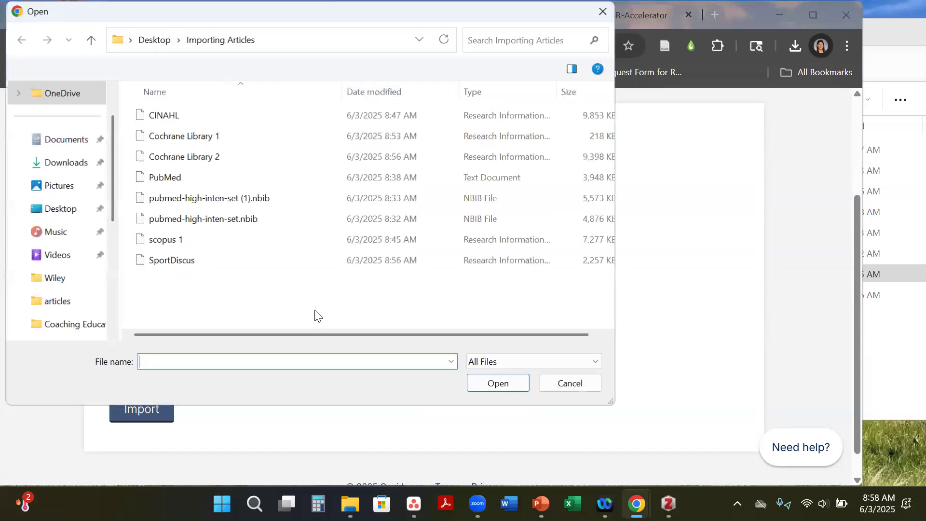
left_click(215, 261)
left_click(493, 389)
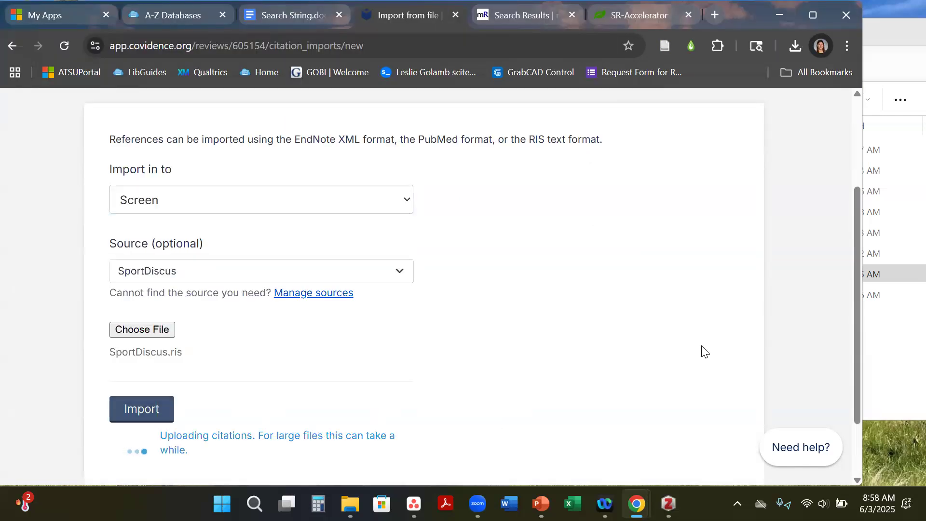
left_click(904, 356)
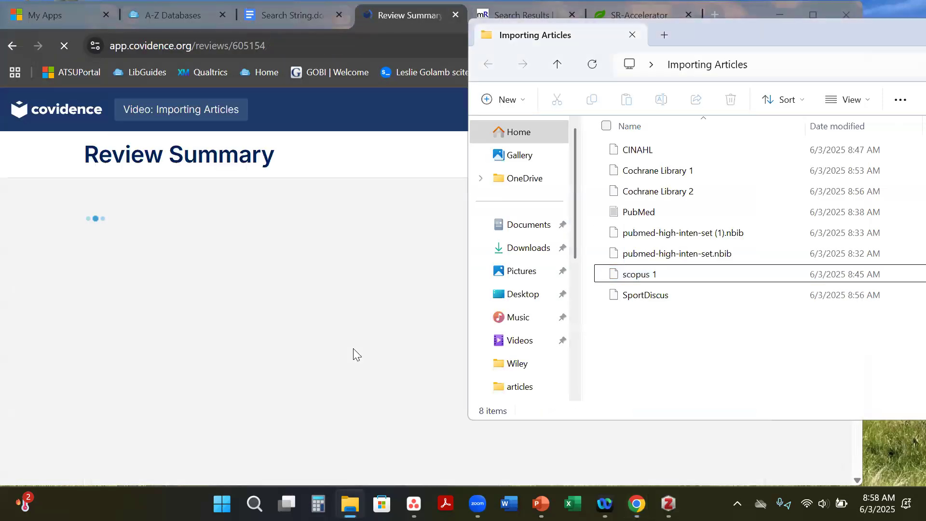
left_click(341, 142)
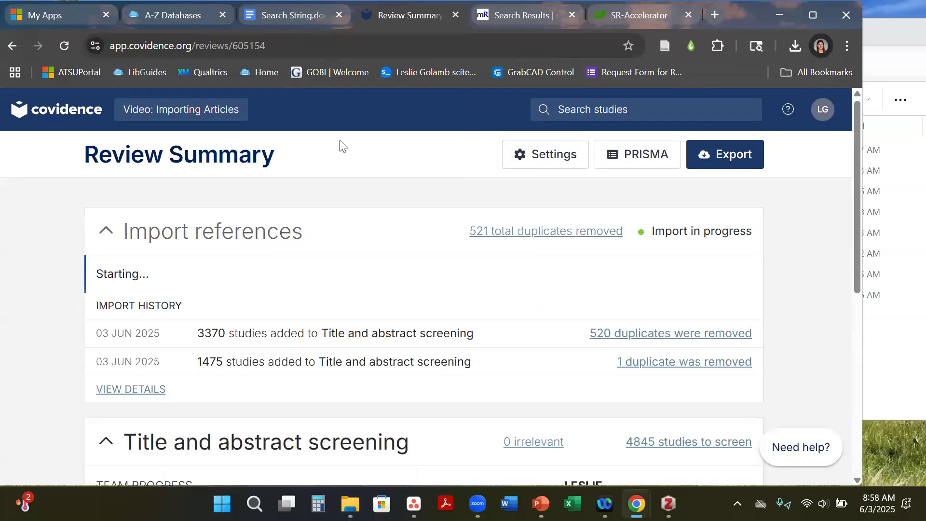
Step: Start a further file import from the import details page and set its destination to Screen
left_click(143, 389)
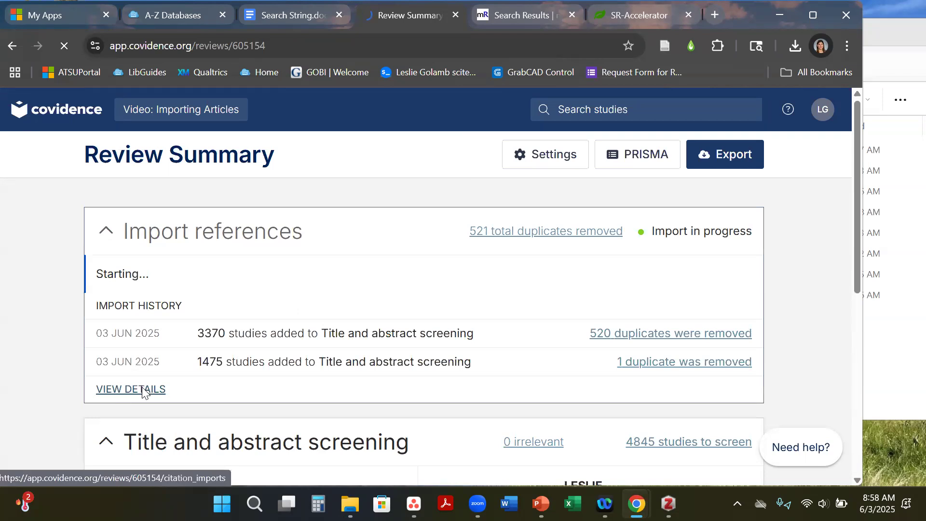
left_click(126, 203)
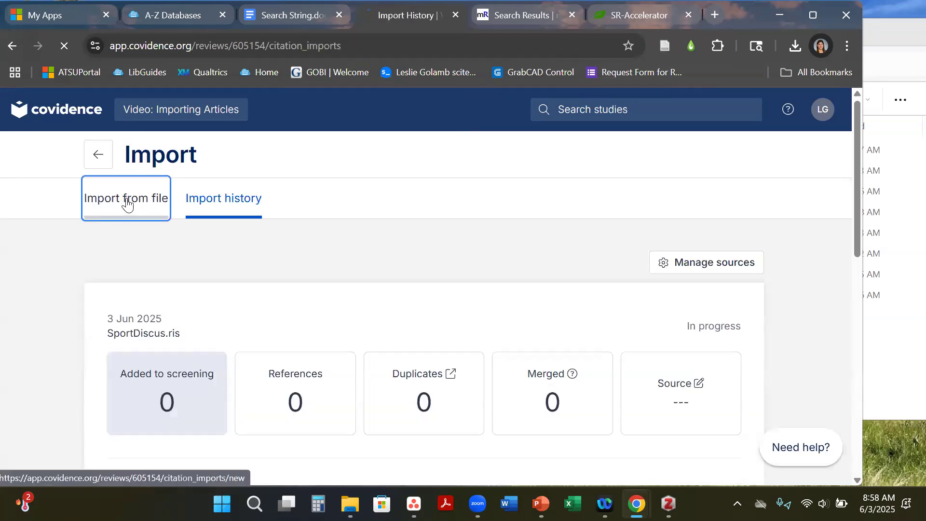
scroll(145, 242, "down", 2)
left_click(169, 272)
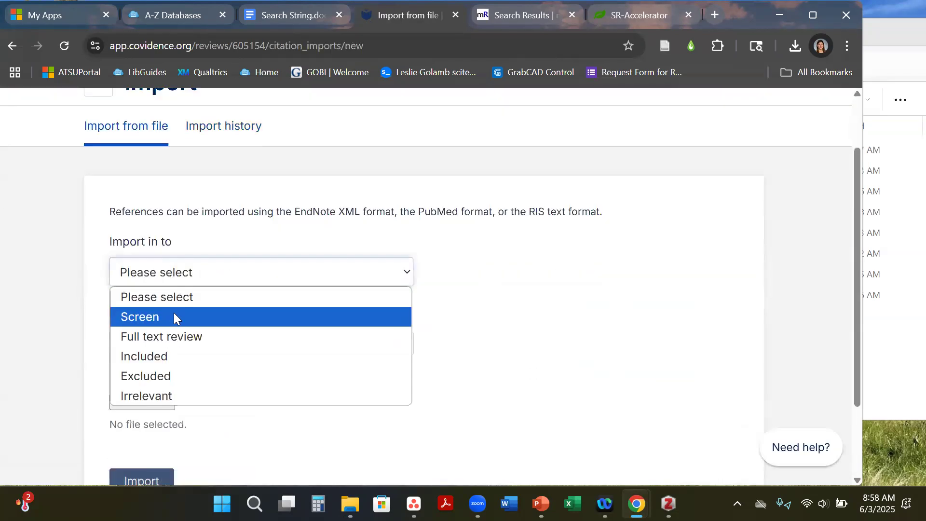
left_click(173, 323)
scroll(186, 253, "down", 2)
Step: Look through the available import sources for a Cochrane Library entry
left_click(185, 248)
left_click(185, 249)
left_click(202, 244)
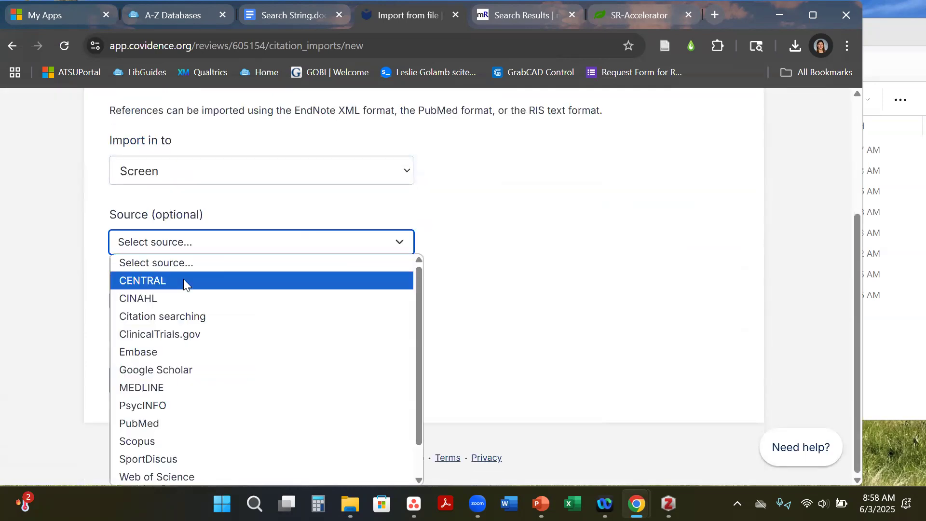
scroll(182, 328, "down", 1)
scroll(183, 314, "up", 1)
scroll(185, 314, "down", 1)
left_click(541, 247)
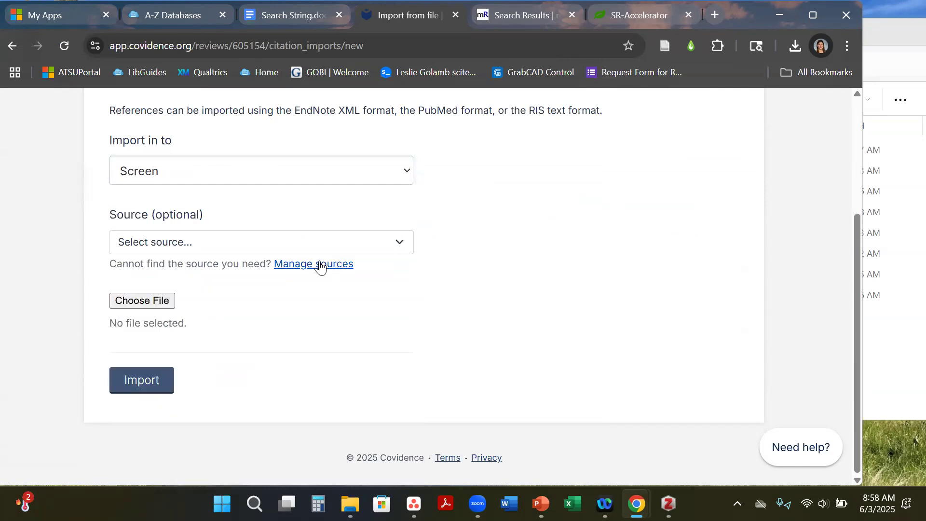
Step: Add Cochrane Library as a new source in the review's source management and return to the import form
left_click(321, 264)
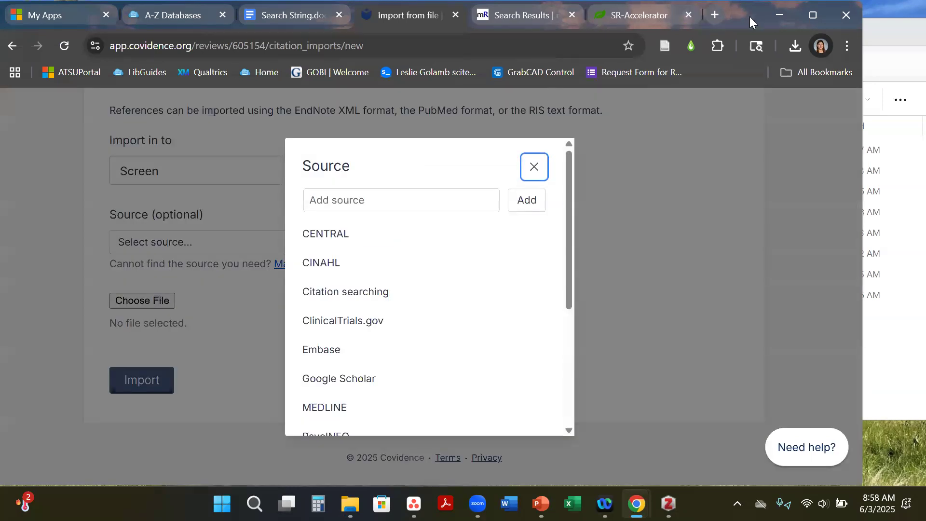
left_click_drag(750, 17, 501, 36)
left_click(173, 219)
type("Cochrane Library")
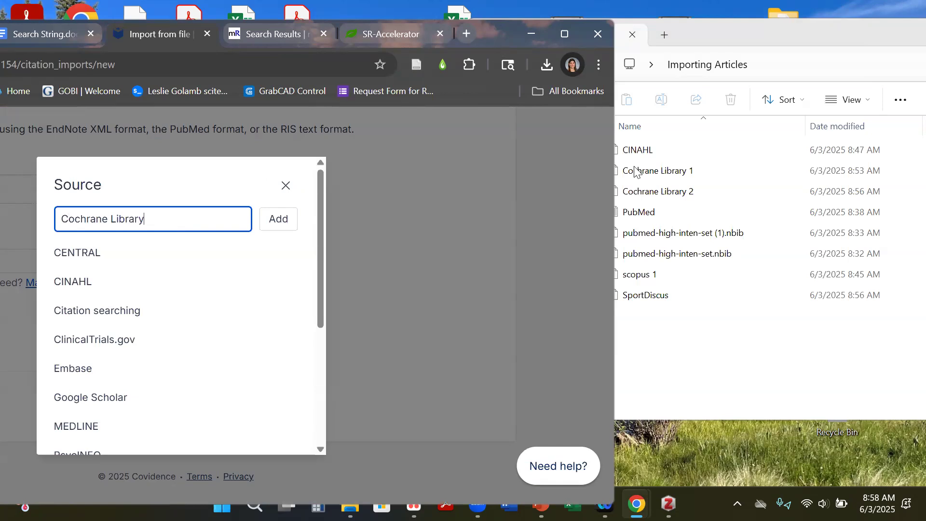
double_click(497, 43)
left_click(562, 201)
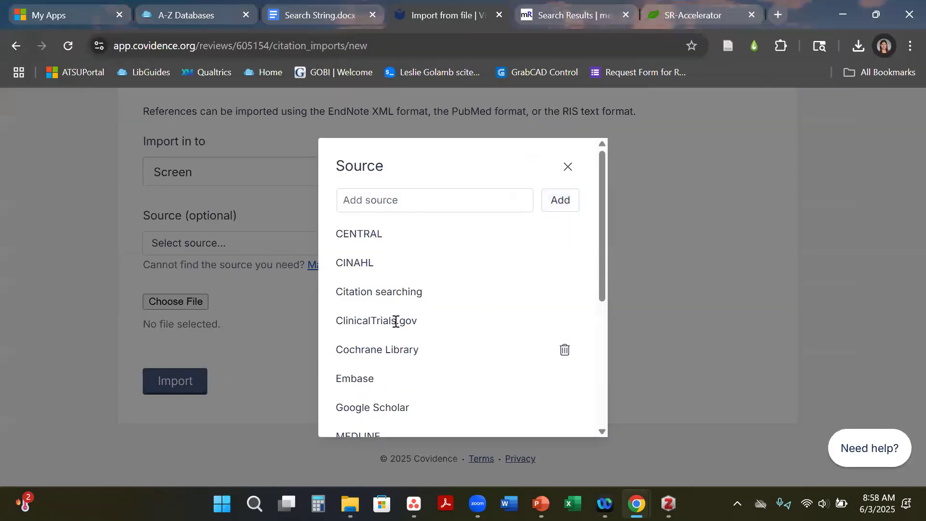
left_click(287, 373)
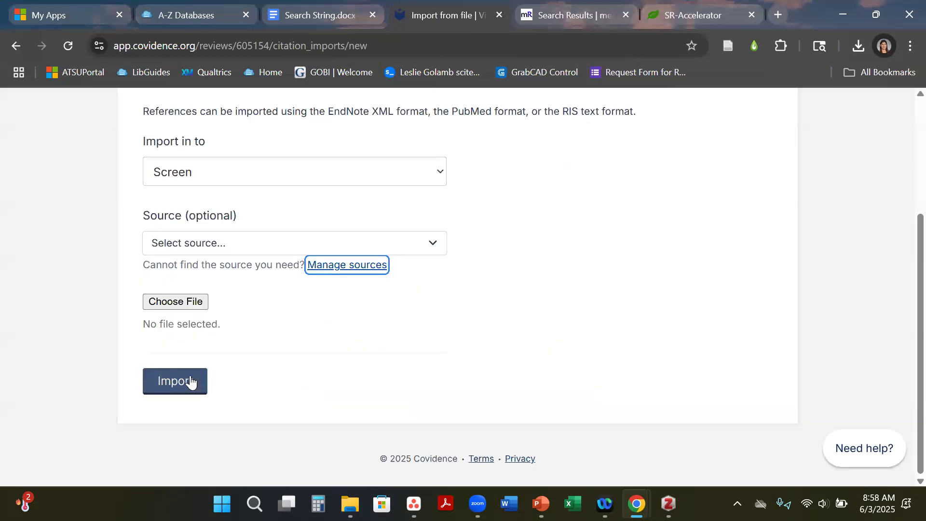
Step: Attach the Cochrane Library 1 file, set the source to Cochrane Library and run the import
left_click(187, 304)
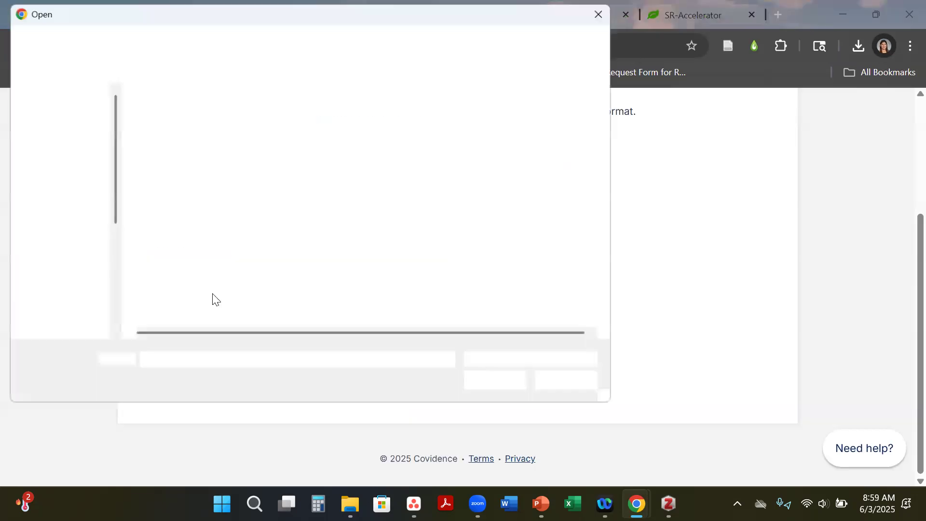
left_click(195, 136)
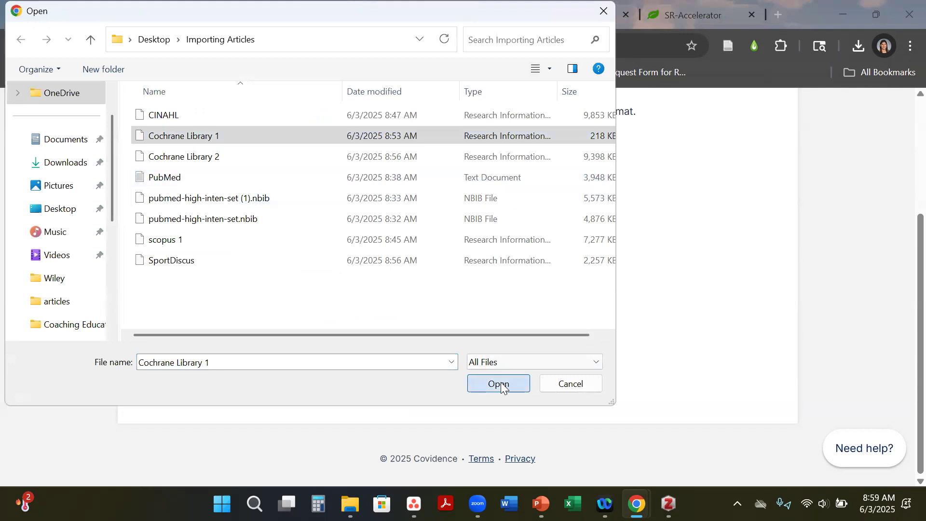
left_click(500, 384)
left_click(253, 244)
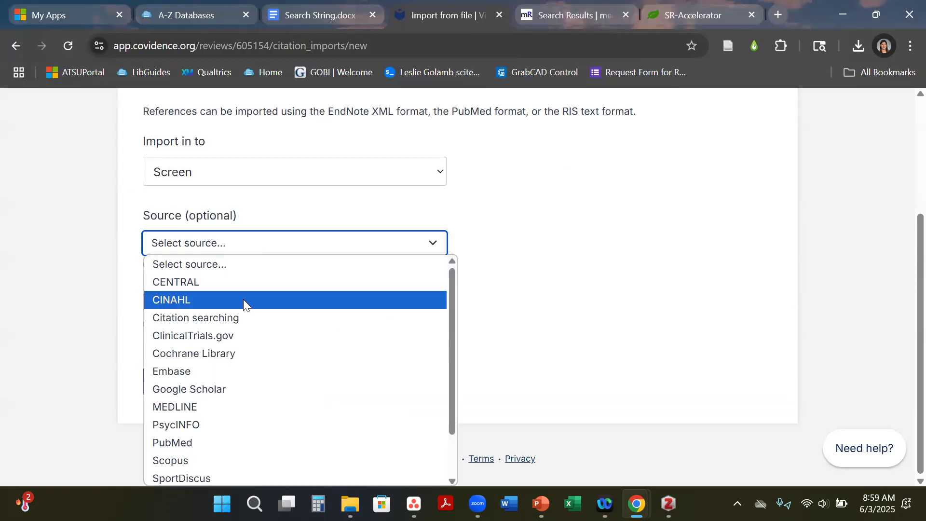
left_click(252, 357)
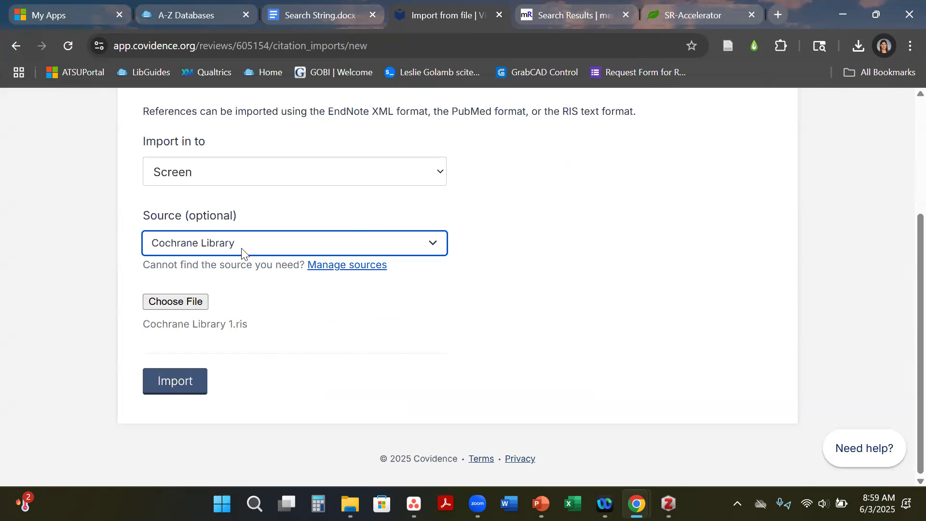
left_click(174, 383)
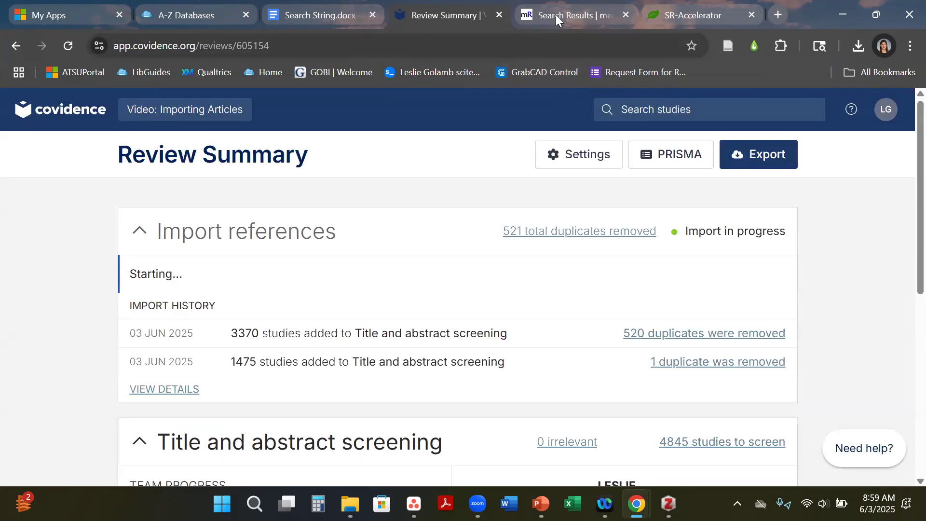
Step: Reduce and reposition the browser window and bring up Zotero to work alongside it
left_click(875, 14)
left_click_drag(495, 35, 644, 17)
left_click(669, 504)
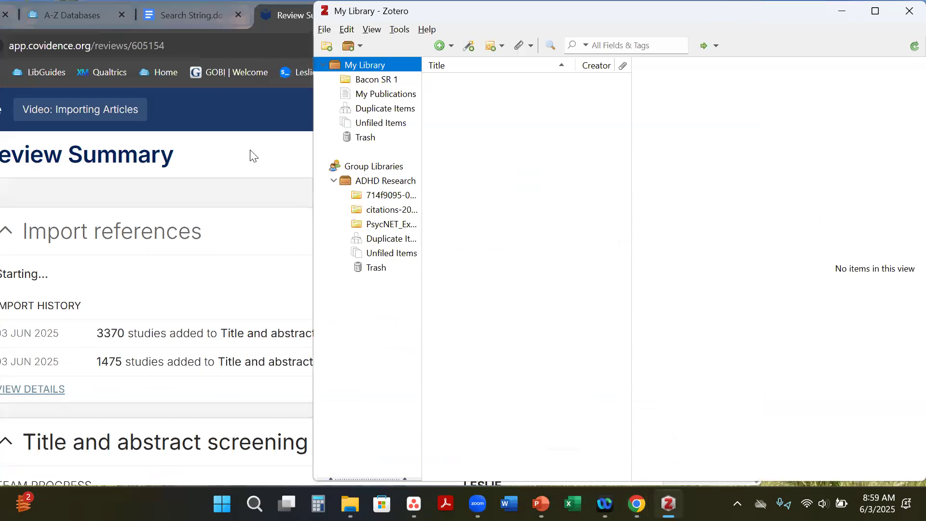
left_click(270, 157)
Step: Copy the medRxiv string "gait training AND cardiovascular system AND rehabilitation" from the search string document and run it in medRxiv's search
left_click(416, 17)
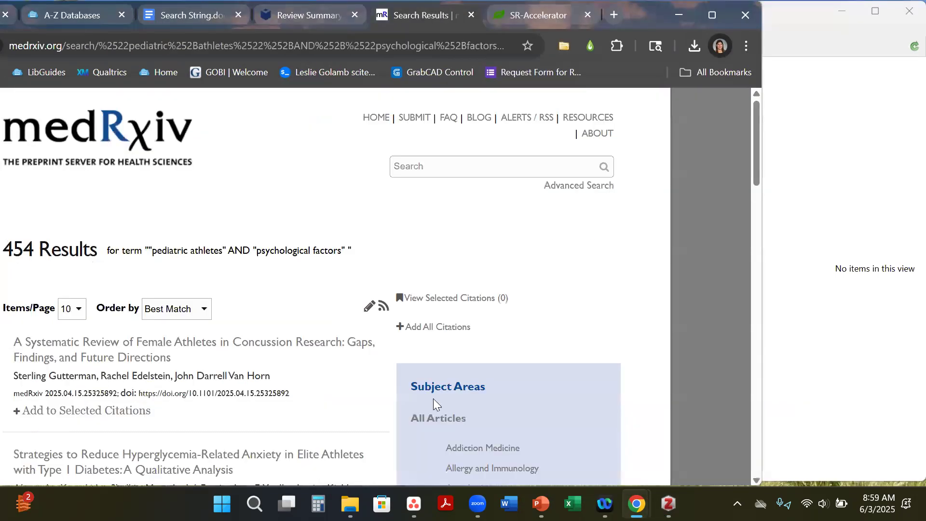
left_click(211, 14)
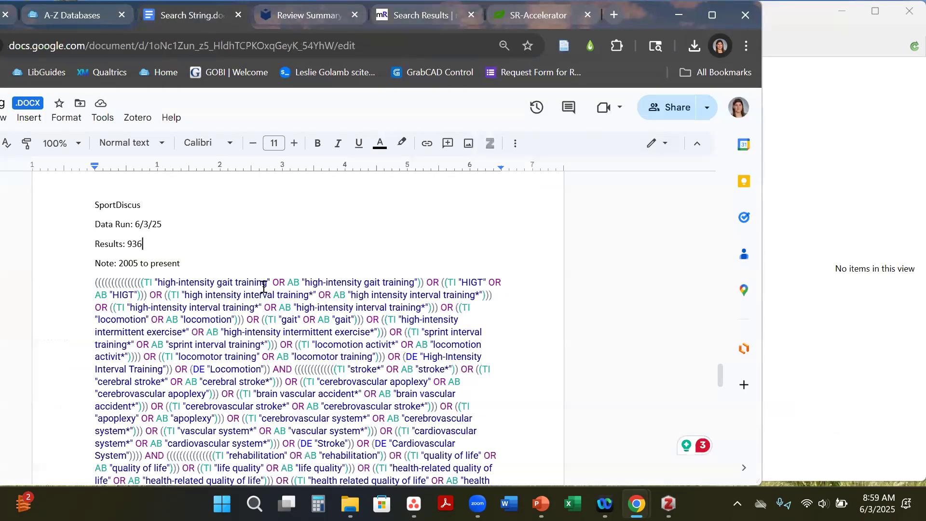
scroll(263, 286, "down", 15)
scroll(264, 286, "down", 5)
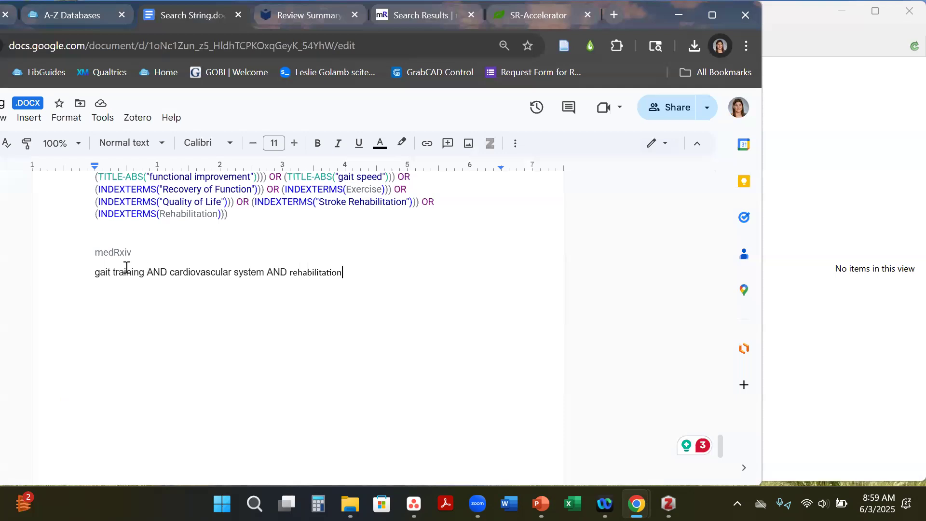
left_click_drag(342, 272, 97, 279)
key("ctrl+c")
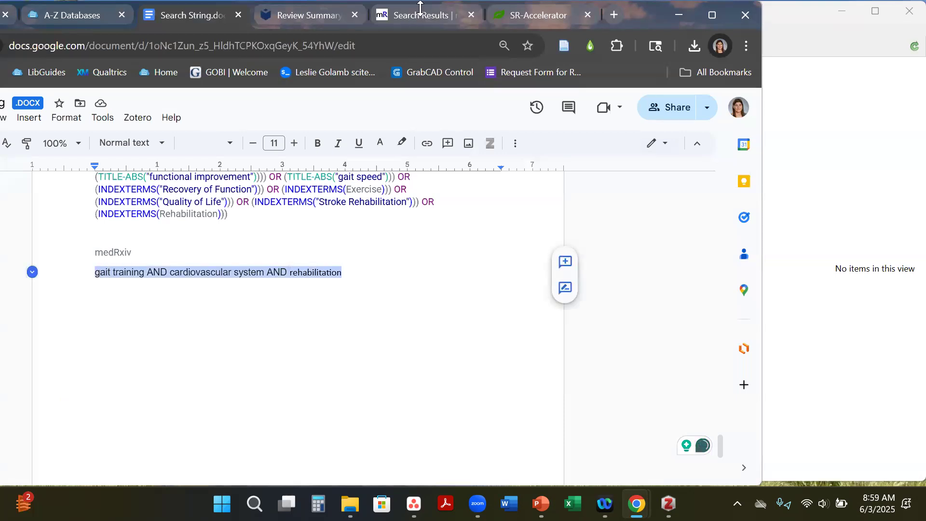
left_click(421, 15)
left_click(447, 170)
key("ctrl+v")
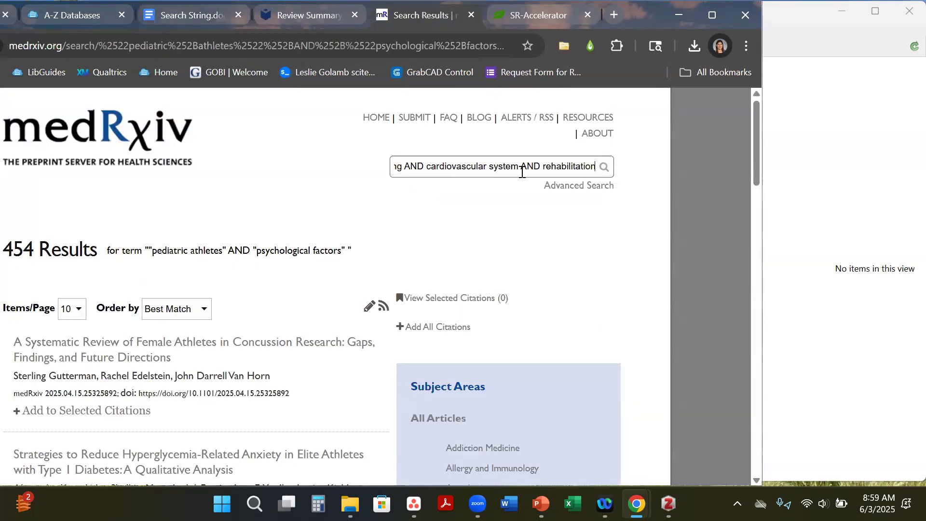
left_click(604, 167)
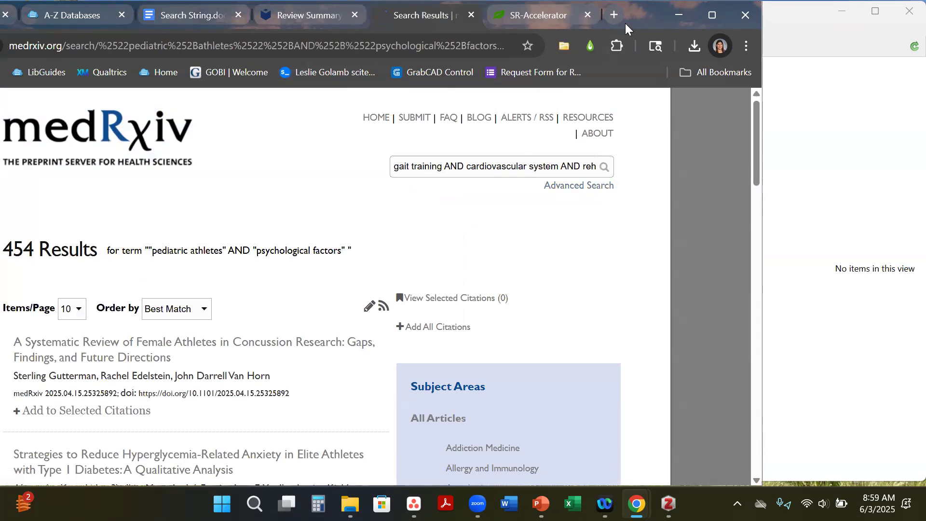
left_click_drag(634, 19, 648, 21)
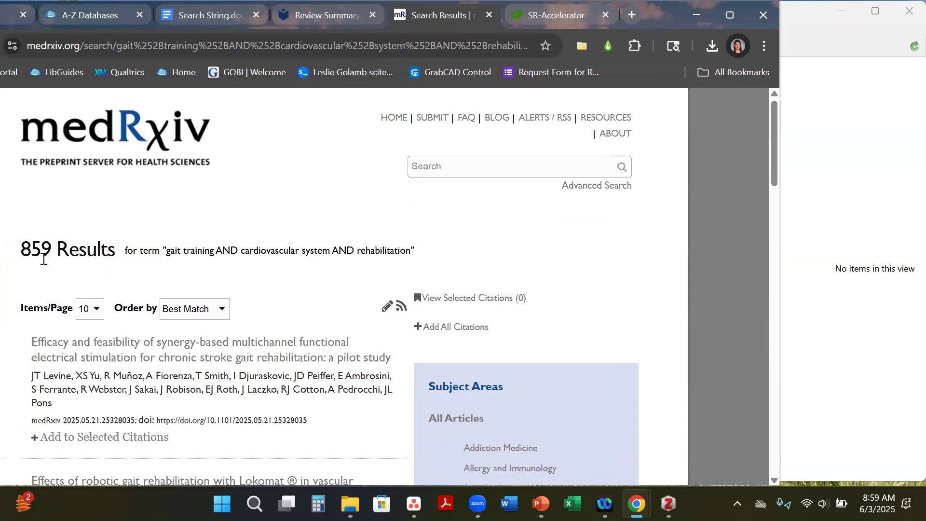
left_click_drag(52, 252, 14, 253)
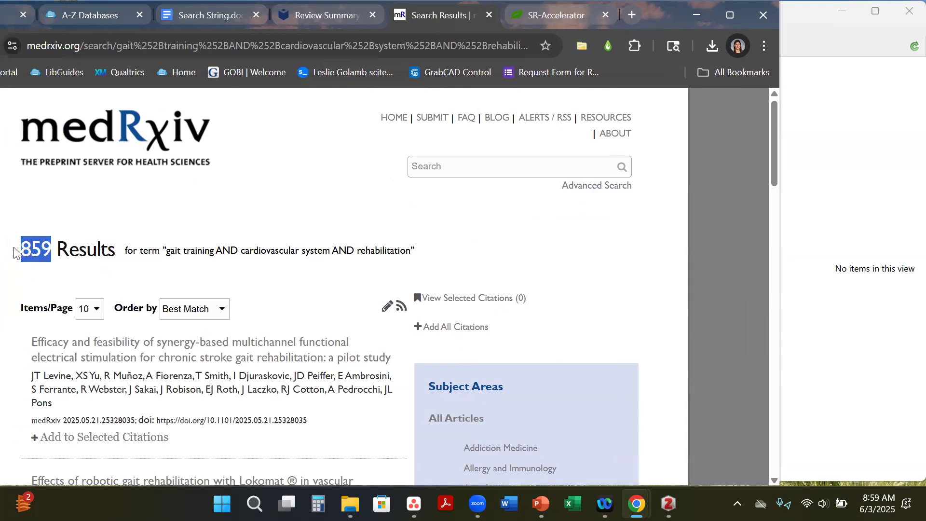
Step: Open medRxiv's advanced search and enter "gait training AND cardiovascular system AND rehabilitation" as the search terms
left_click(581, 188)
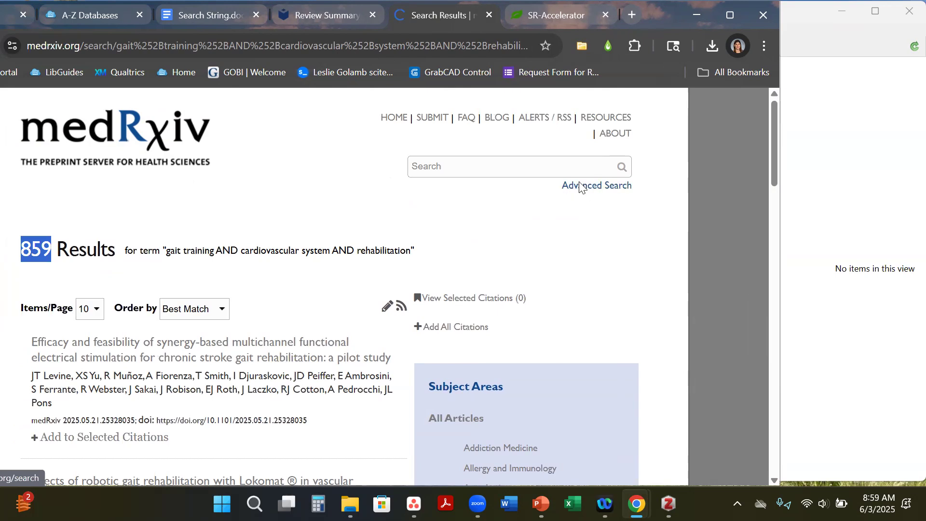
scroll(326, 228, "down", 3)
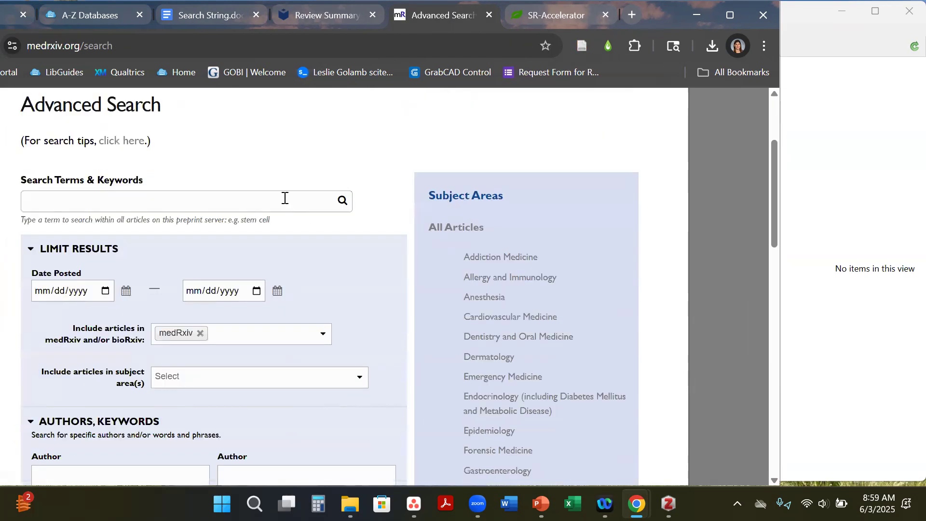
left_click(285, 198)
type("gait training AND cardiovascular system AND rehabilitation")
Step: Limit the posted dates to 01/01/2005 through 12/31/2025 and run the advanced search
left_click(48, 290)
type("01/")
type("01/0002")
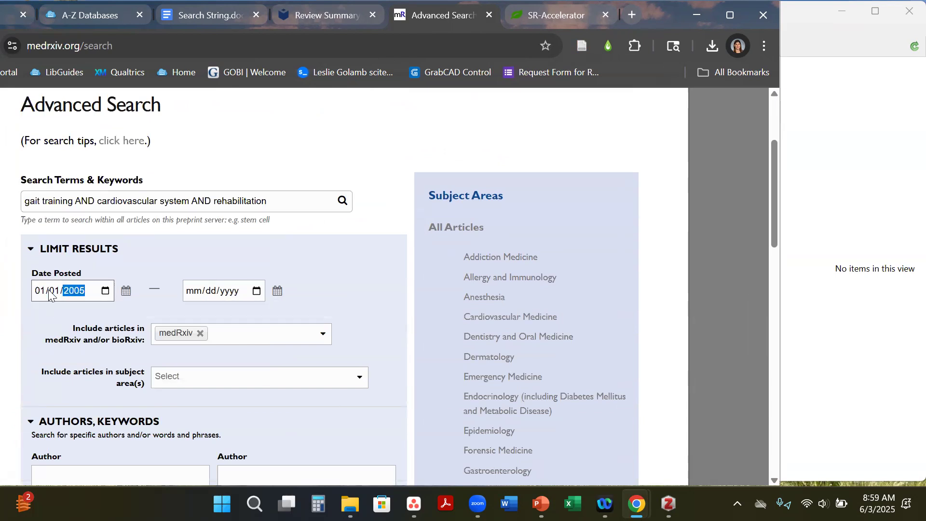
left_click(199, 294)
type("12/31/")
type("2025")
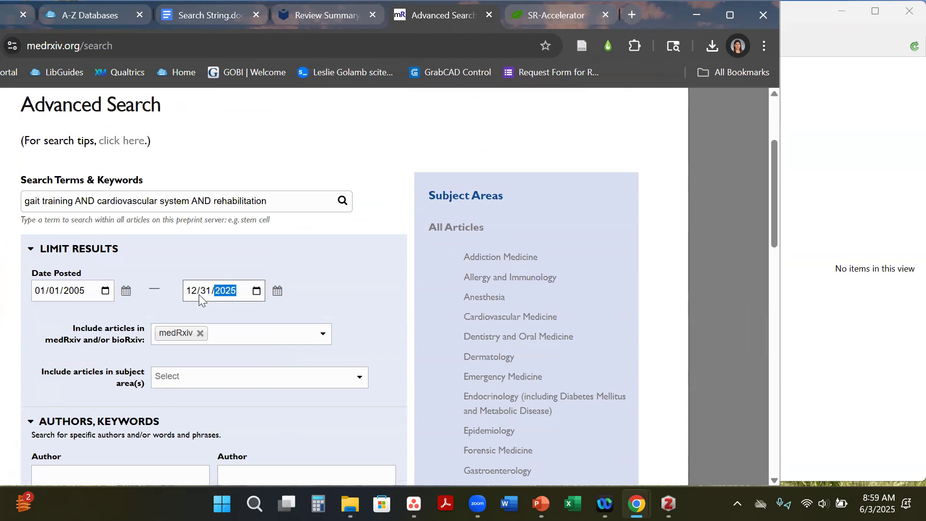
scroll(292, 293, "down", 15)
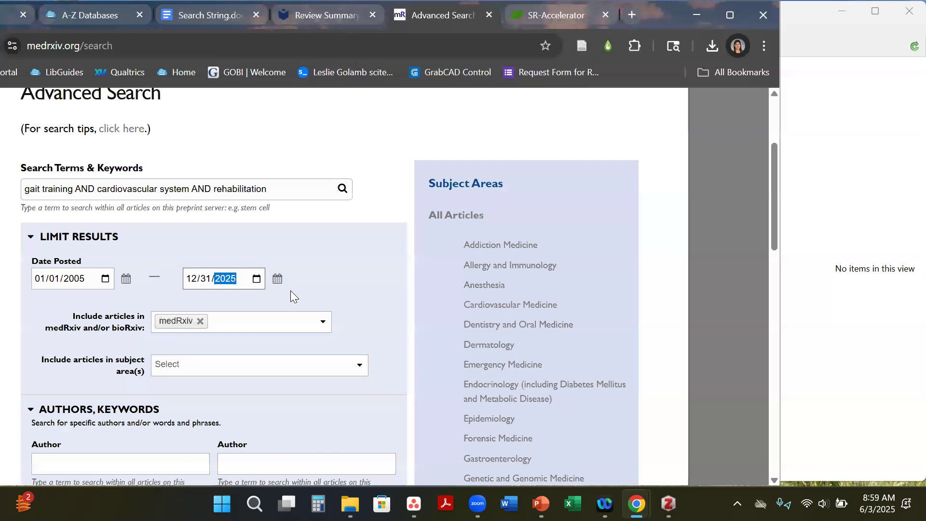
left_click(370, 339)
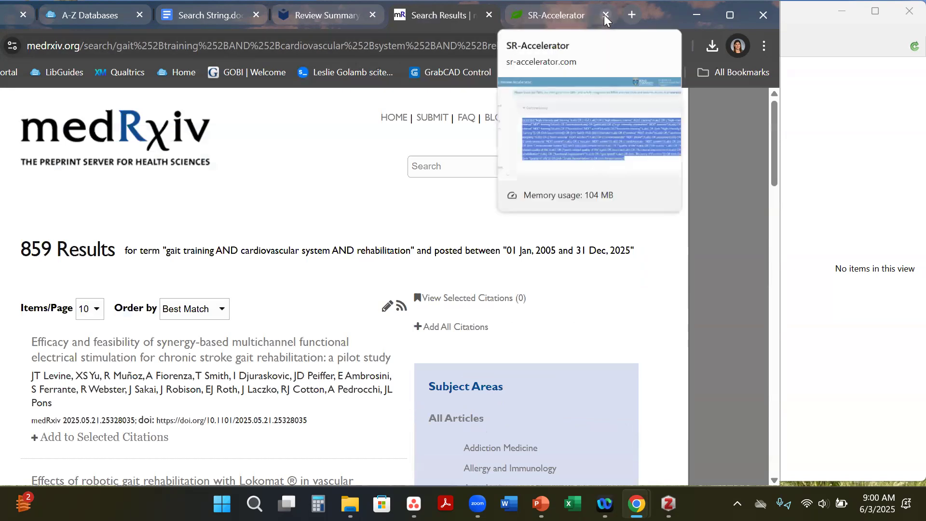
Step: Close the SR-Accelerator page and look over the options for adding citations in the medRxiv results
left_click(606, 15)
scroll(357, 217, "down", 1)
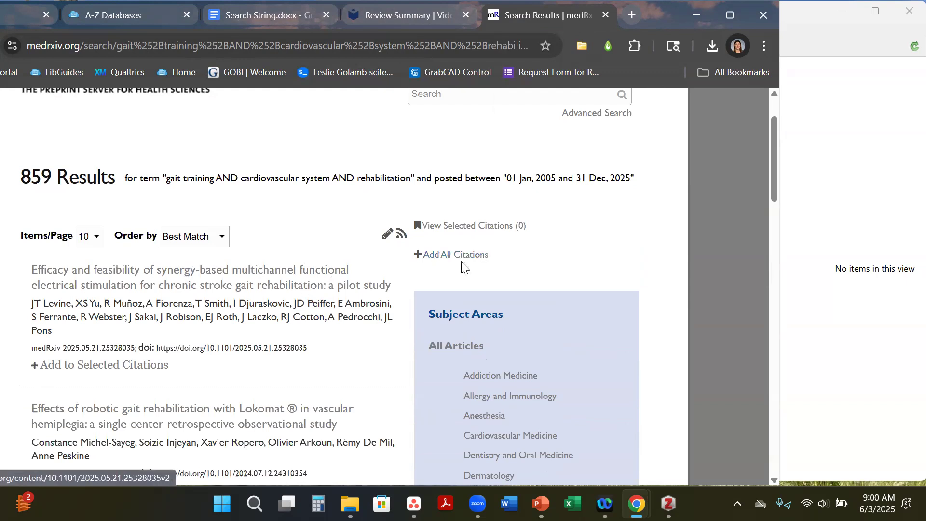
left_click(120, 362)
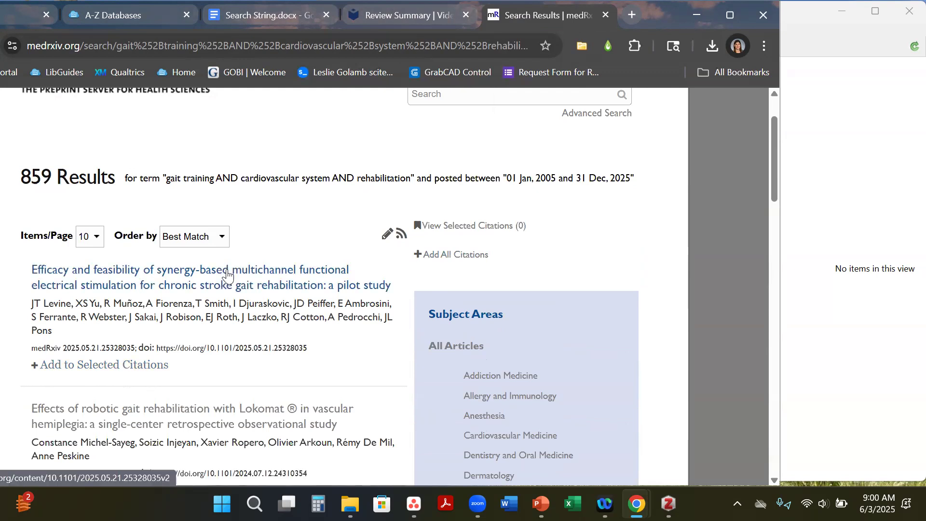
Step: Open the first four medRxiv results in separate tabs, through the Embodied Music Preference Modeling article
scroll(228, 275, "down", 1)
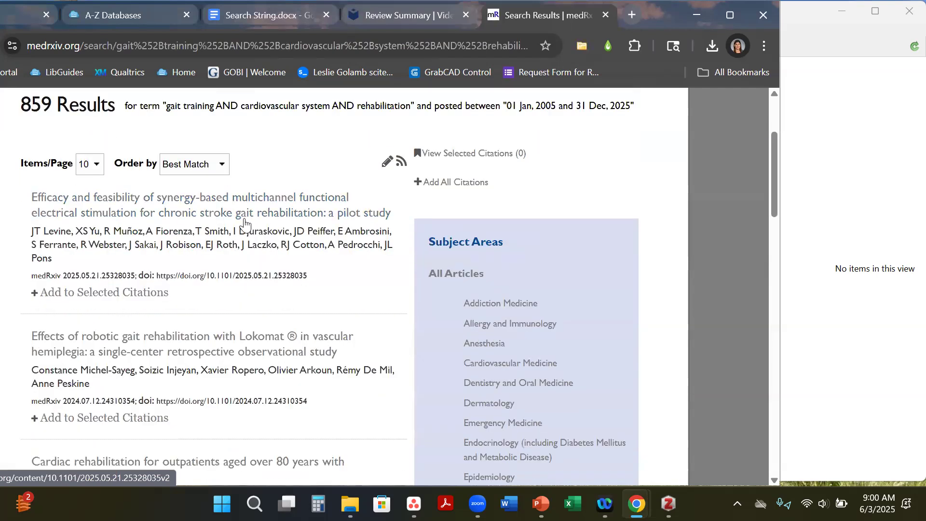
right_click(245, 215)
left_click(268, 239)
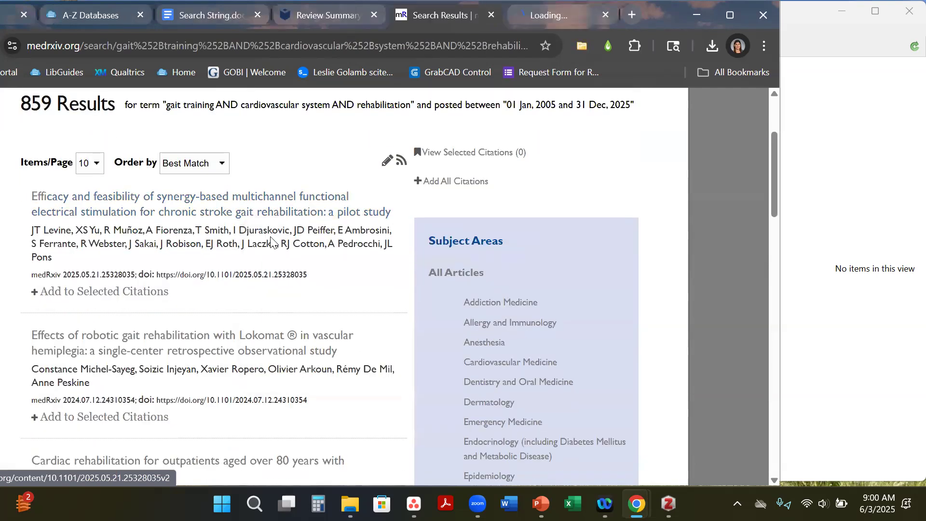
scroll(267, 197, "down", 2)
right_click(266, 196)
left_click(287, 211)
scroll(289, 251, "down", 1)
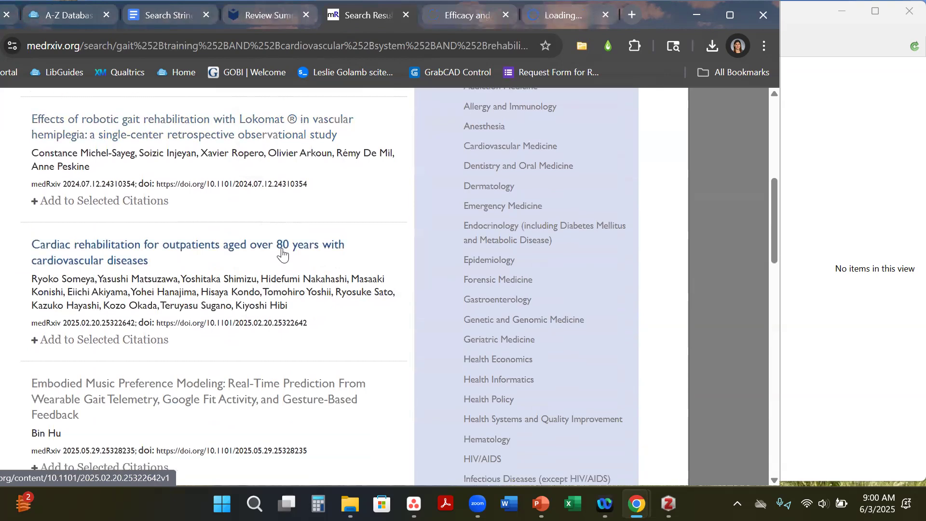
right_click(305, 265)
left_click(318, 273)
scroll(308, 261, "down", 2)
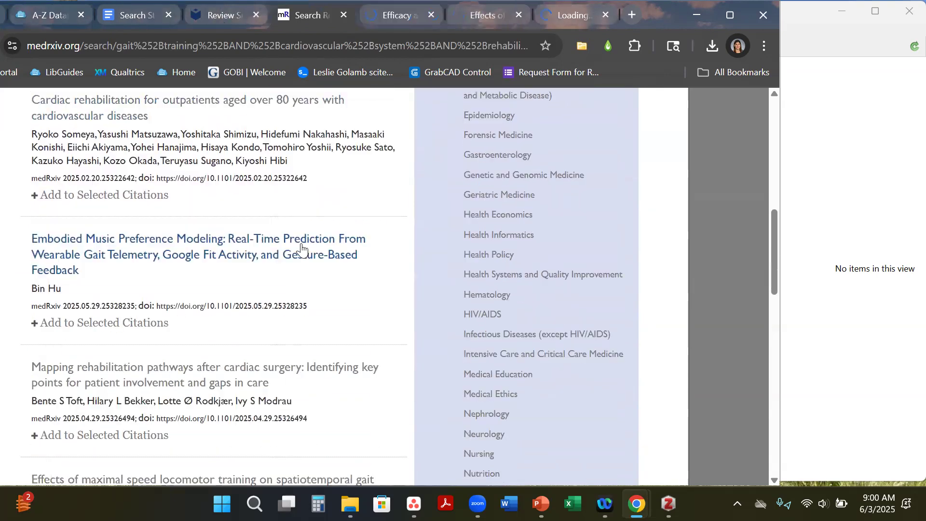
right_click(301, 246)
left_click(336, 263)
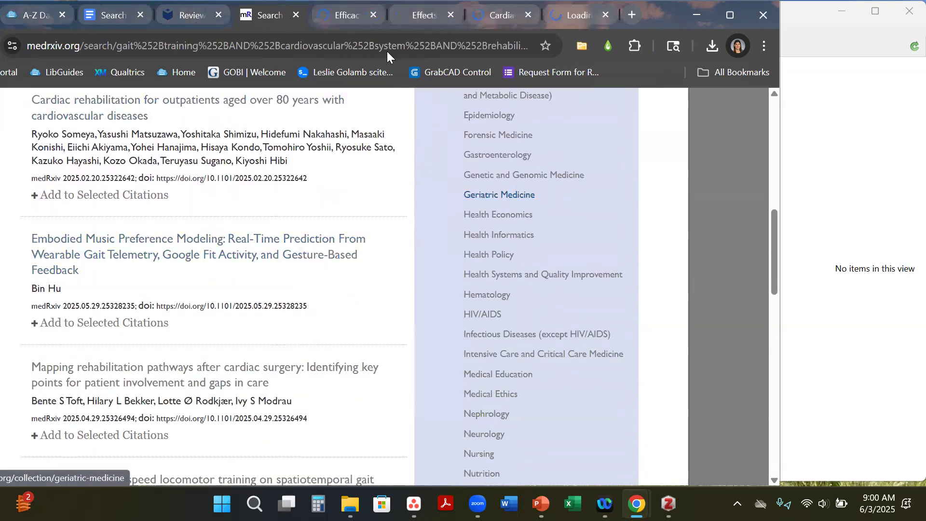
Step: Save the synergy-based multichannel functional electrical stimulation preprint to Zotero's My Library and check its entry in Zotero
left_click(348, 16)
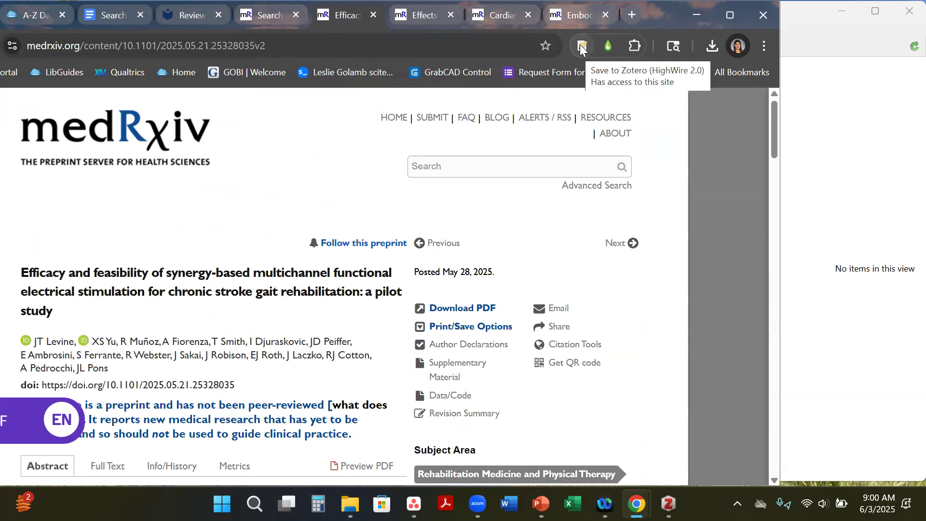
left_click(582, 47)
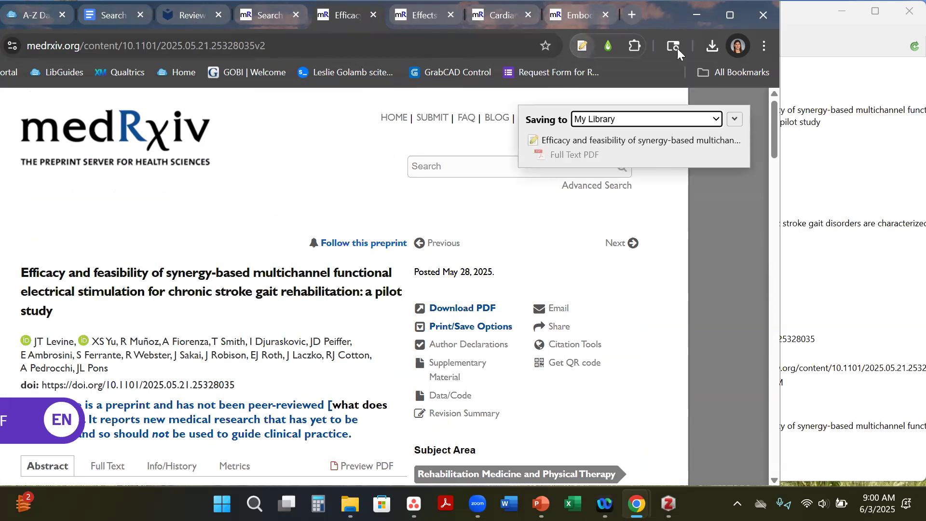
left_click(803, 14)
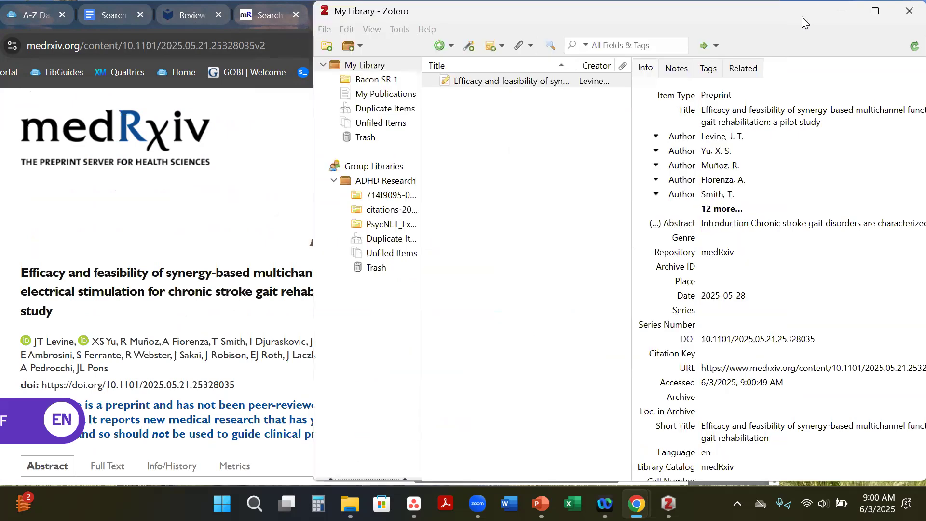
left_click_drag(698, 12, 684, 15)
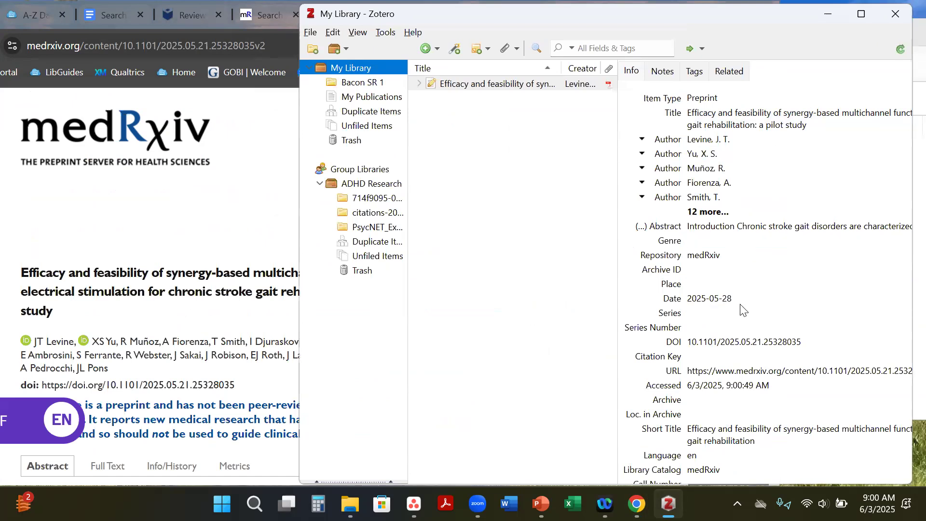
Step: Save the Lokomat robotic gait rehabilitation preprint to Zotero's My Library and check its entry in Zotero
left_click(249, 218)
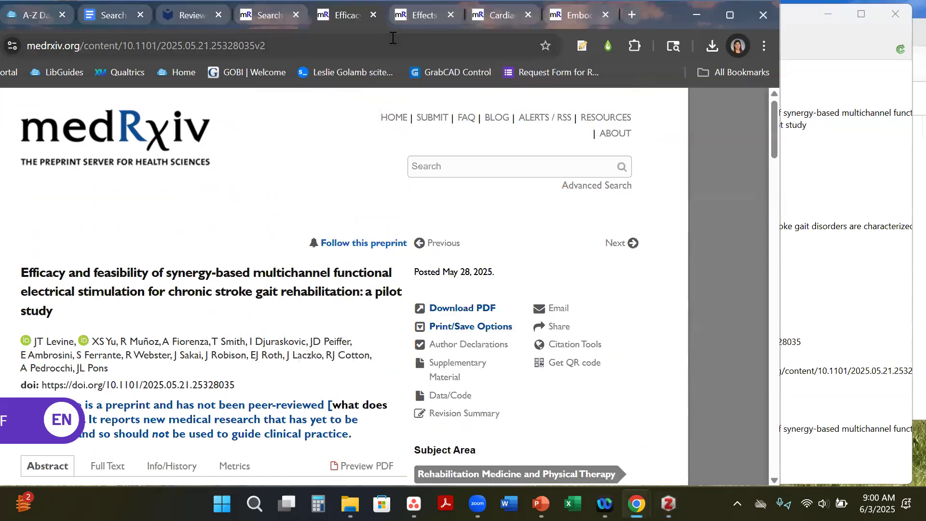
key("ctrl+Tab")
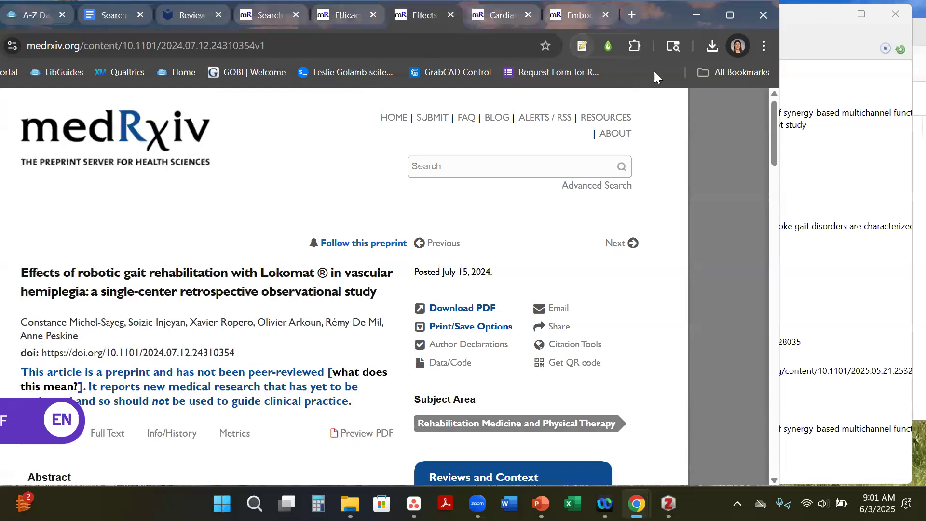
key("ctrl+shift+s")
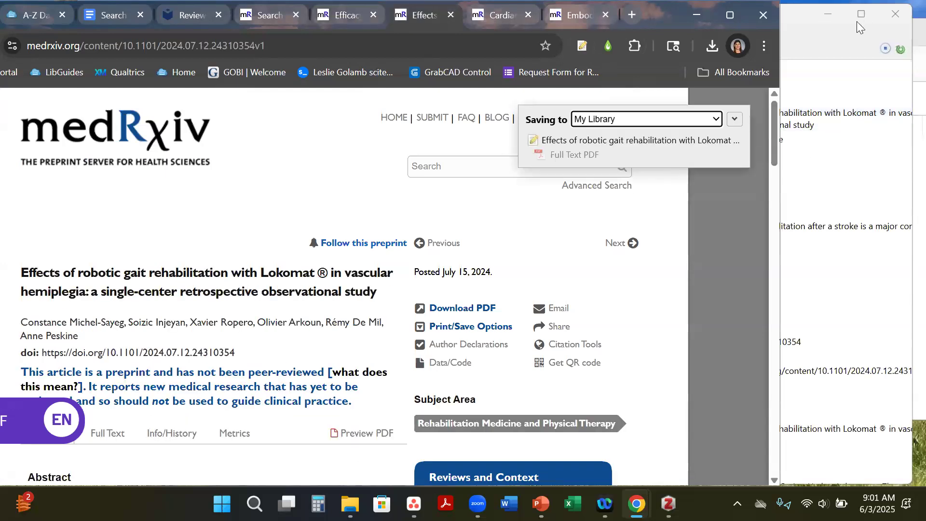
left_click(818, 47)
left_click_drag(678, 12, 729, 15)
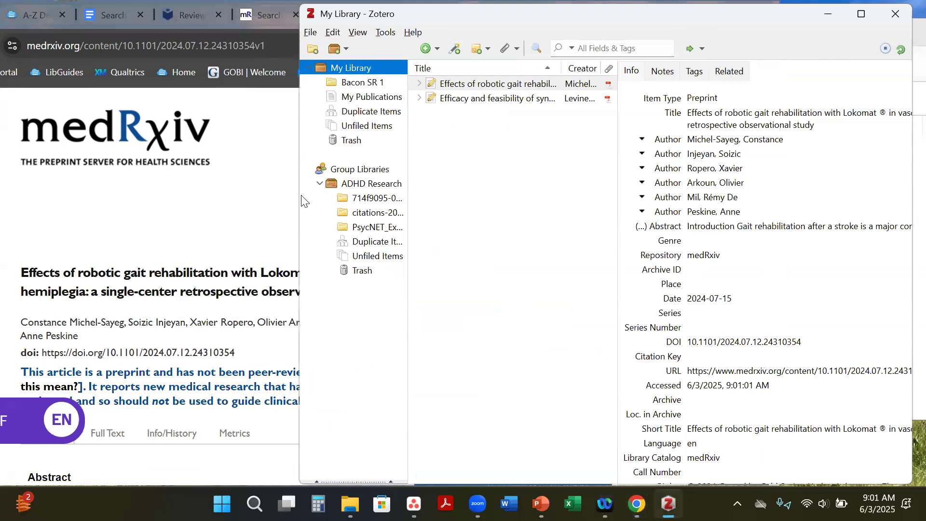
Step: Save the preprint on cardiac rehabilitation for outpatients aged over 80 to Zotero's My Library
left_click(299, 188)
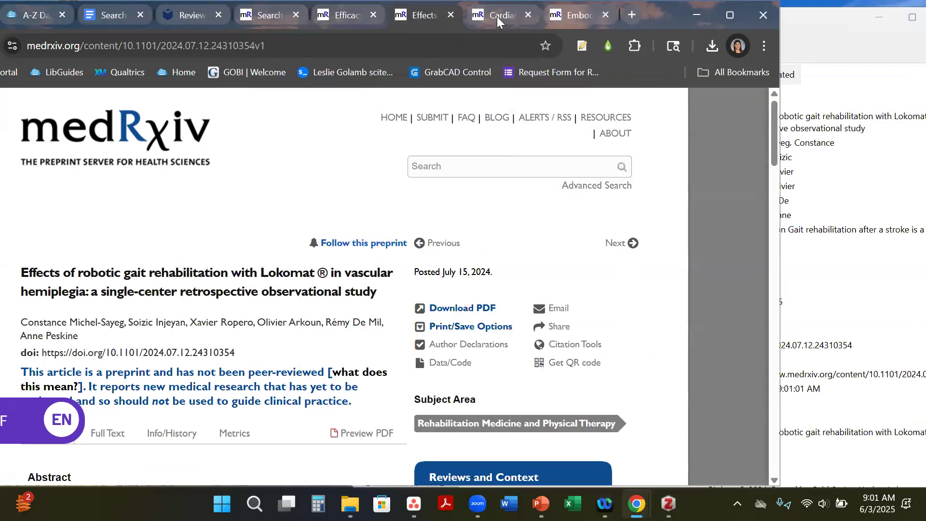
left_click(477, 10)
key("ctrl+shift+s")
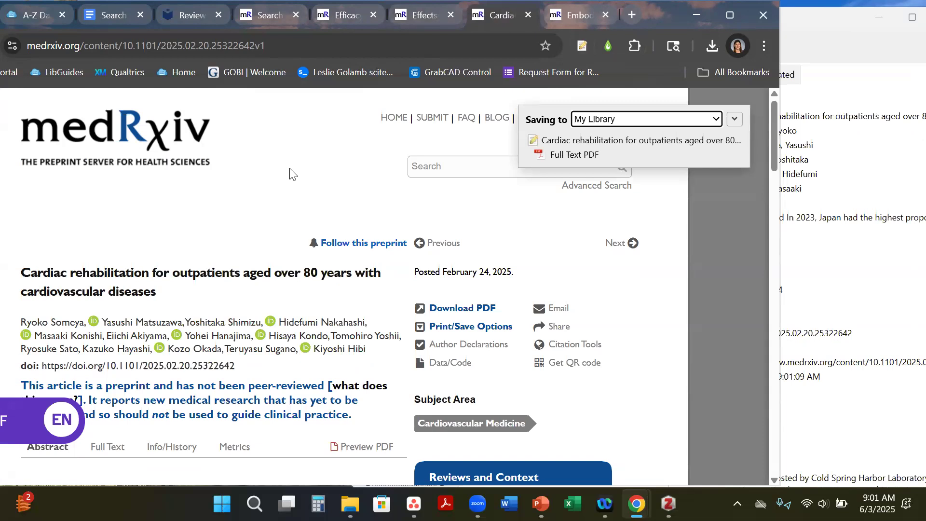
Step: Close the three already saved article pages and save the Embodied Music Preference Modeling preprint to Zotero's My Library
left_click(349, 12)
left_click(373, 15)
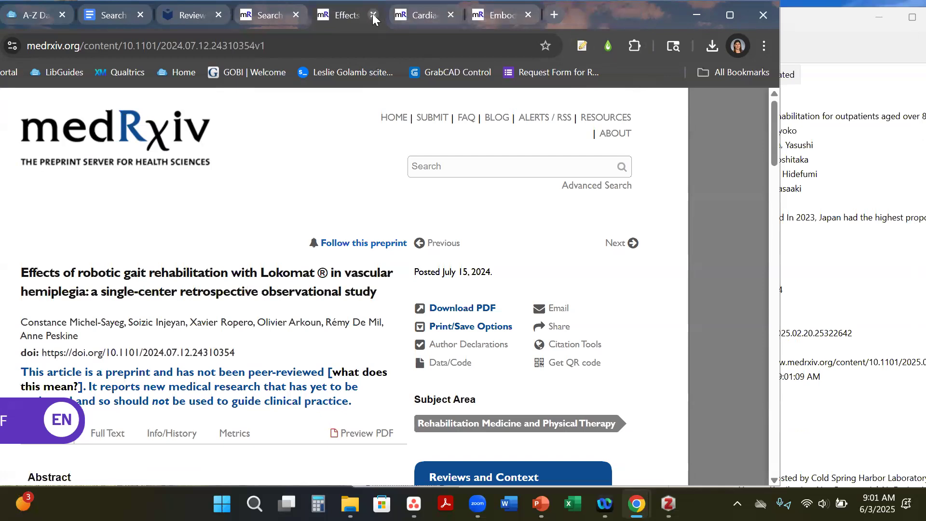
left_click(372, 14)
left_click(836, 54)
left_click(293, 140)
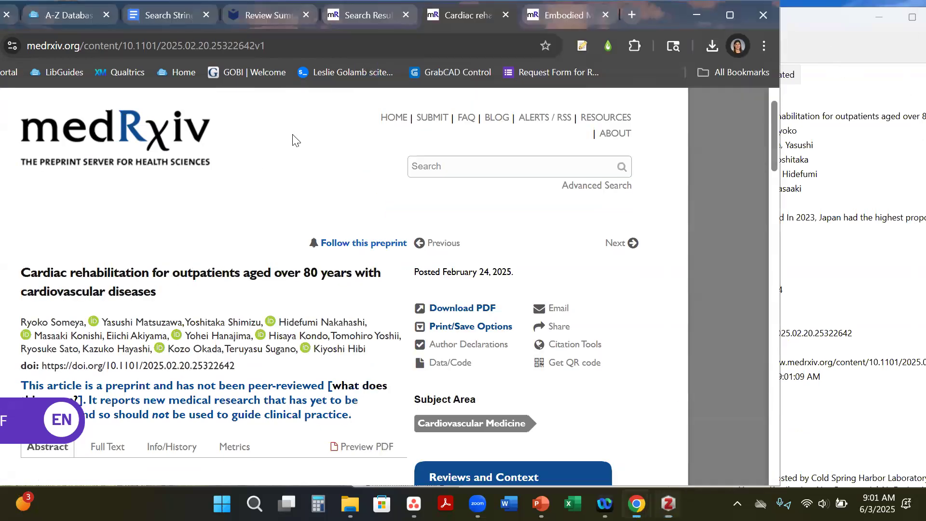
left_click(507, 13)
key("ctrl+shift+s")
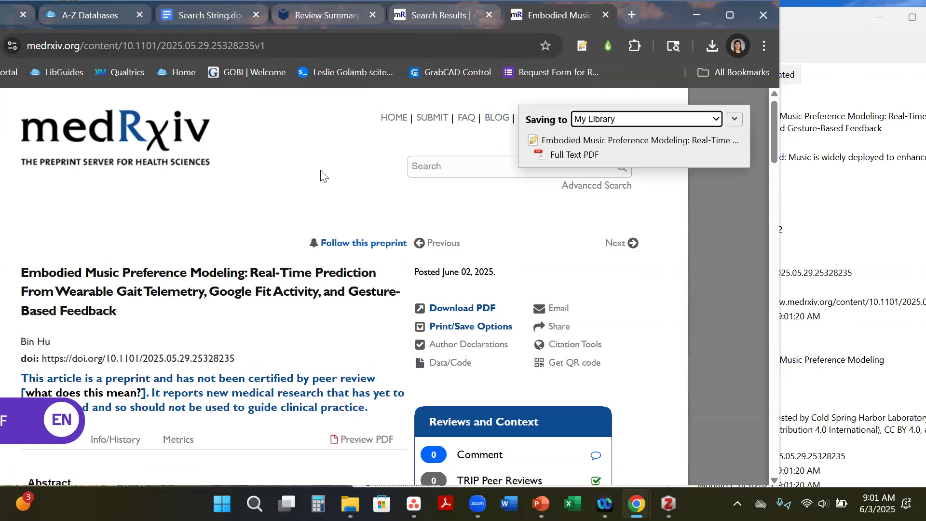
Step: Close the saved article page and export the four preprints in Zotero's My Library in RIS format, including notes
left_click(606, 15)
left_click(820, 25)
left_click_drag(817, 26, 751, 22)
left_click(473, 137)
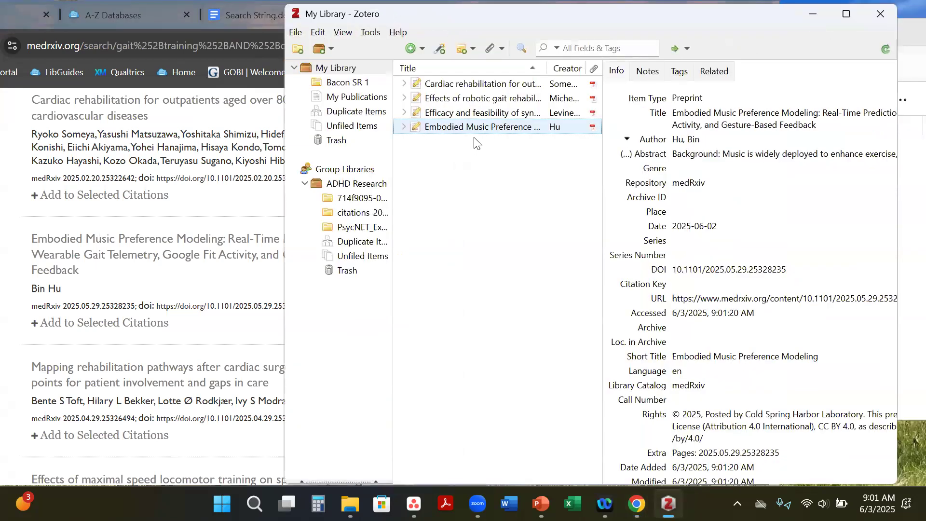
left_click(475, 85)
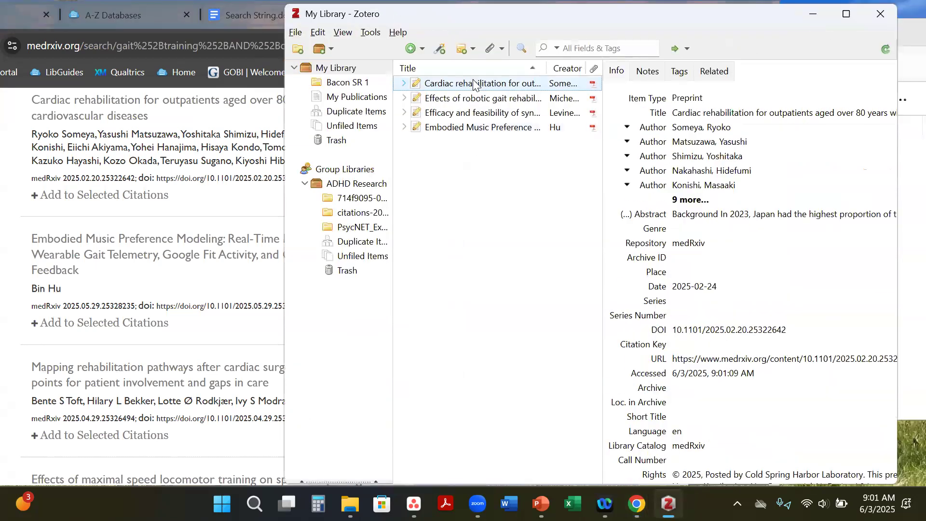
left_click(479, 129, "shift")
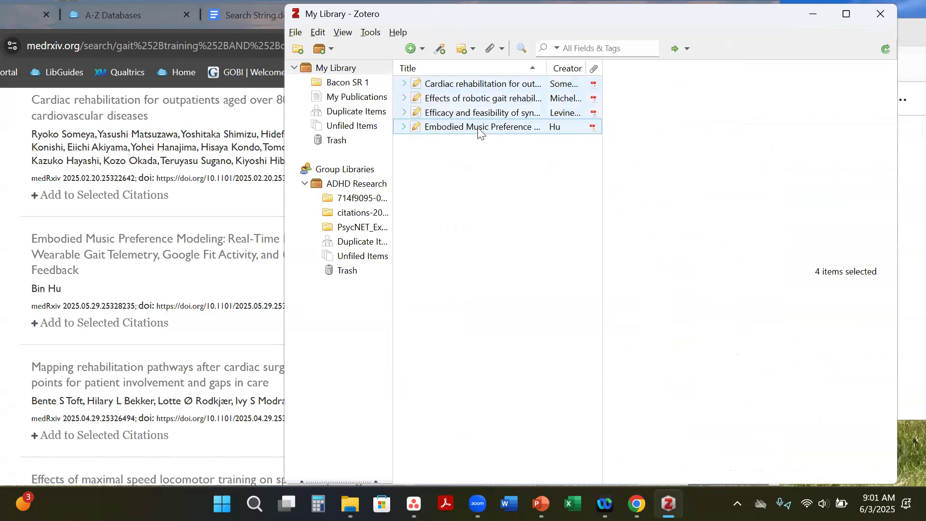
right_click(481, 104)
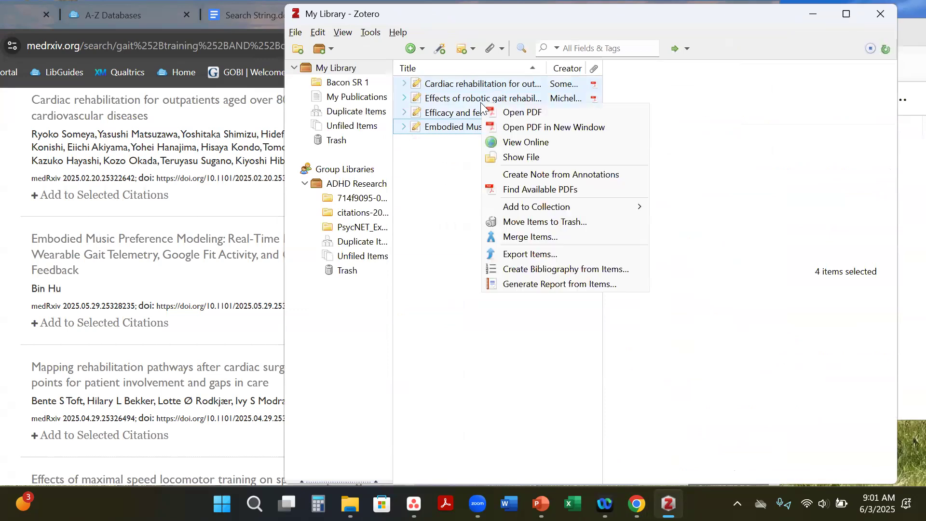
left_click(530, 255)
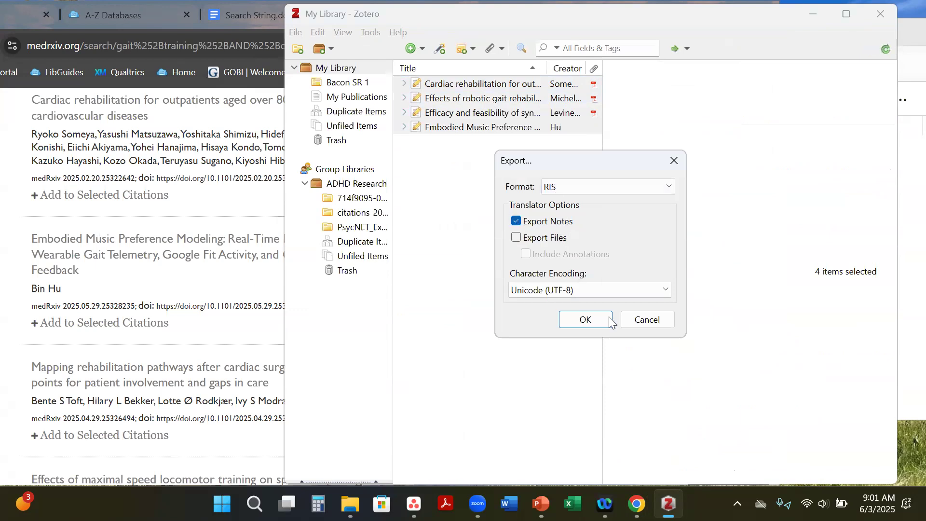
left_click(586, 321)
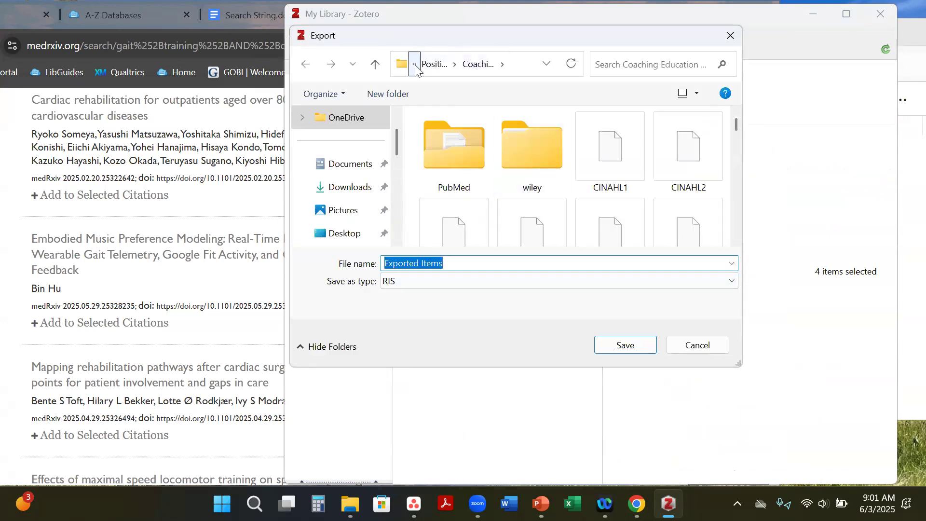
Step: Save the export under the file name medRxiv in the Desktop's Importing Articles folder
left_click(348, 233)
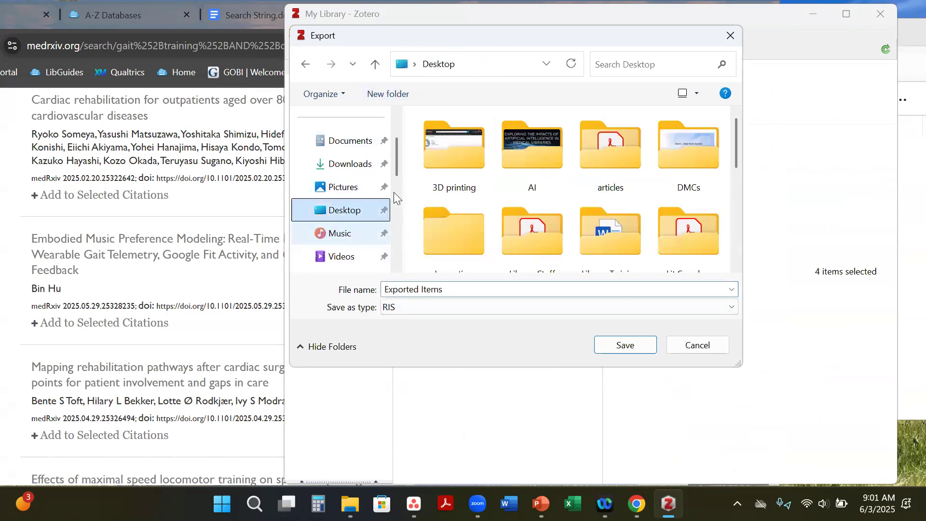
scroll(684, 190, "down", 1)
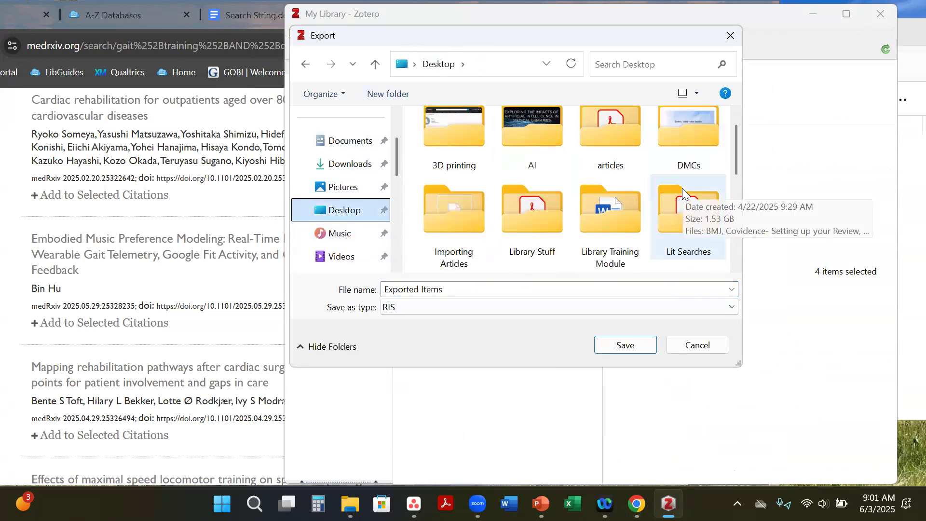
scroll(450, 204, "down", 2)
double_click(464, 138)
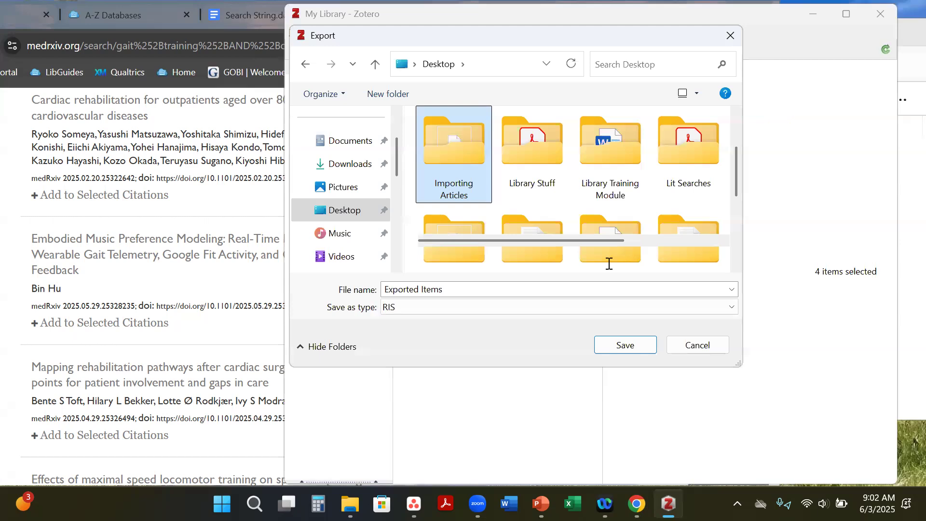
left_click(456, 260)
type("Me")
key("BackSpace")
key("BackSpace")
type("medRxiv")
left_click(625, 345)
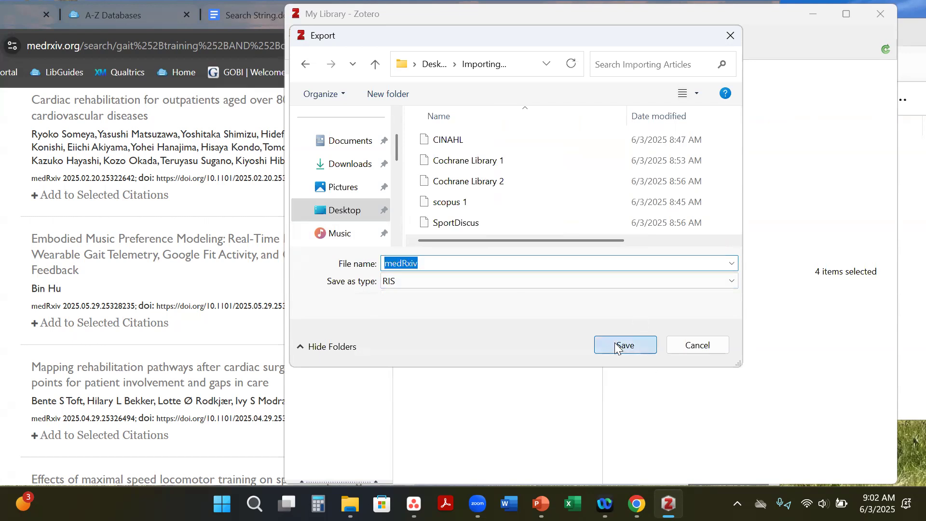
Step: Minimize Zotero and check the exported medRxiv file in the Importing Articles folder
left_click(812, 16)
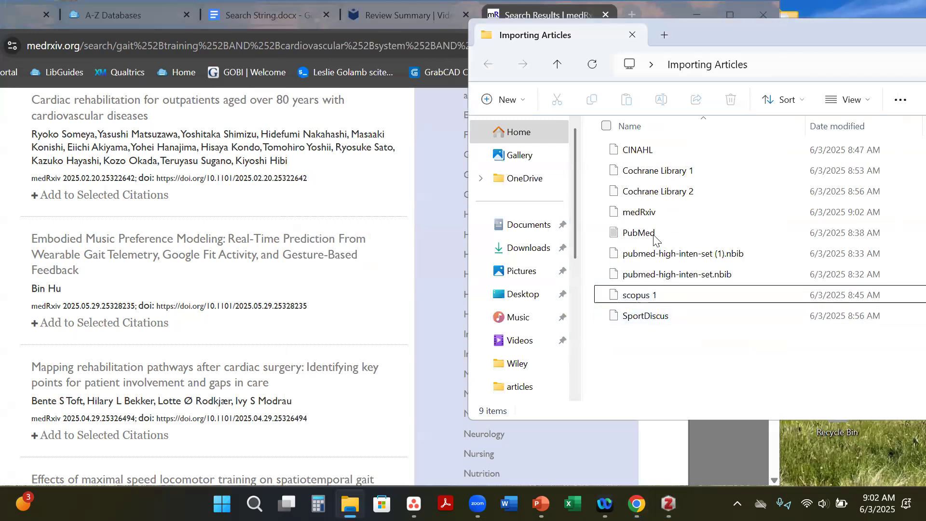
left_click(659, 216)
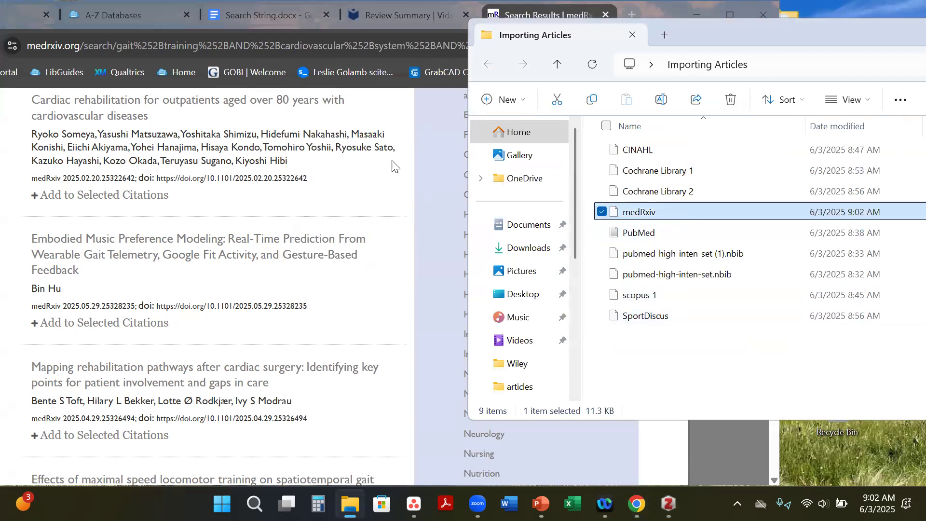
left_click(417, 141)
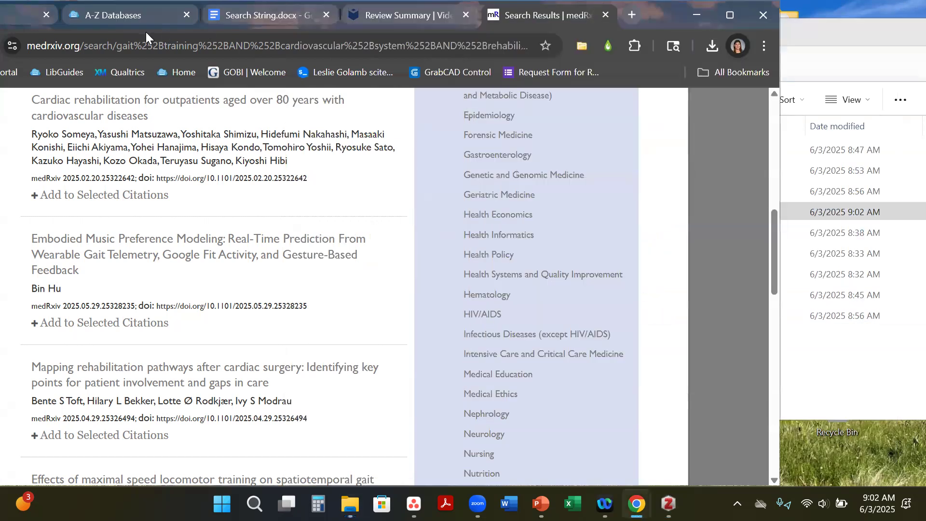
Step: Switch to the Covidence review and open the page for importing references from a file
key("ctrl+shift+Tab")
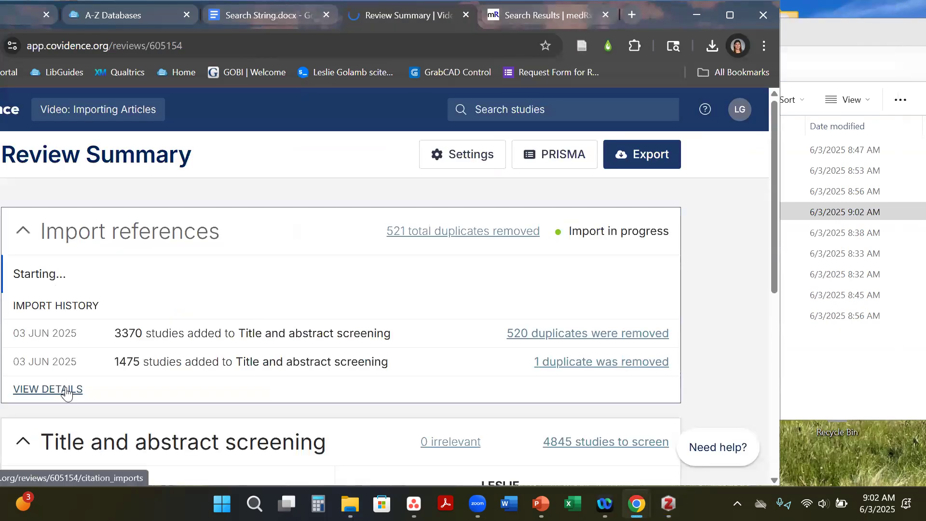
left_click(67, 391)
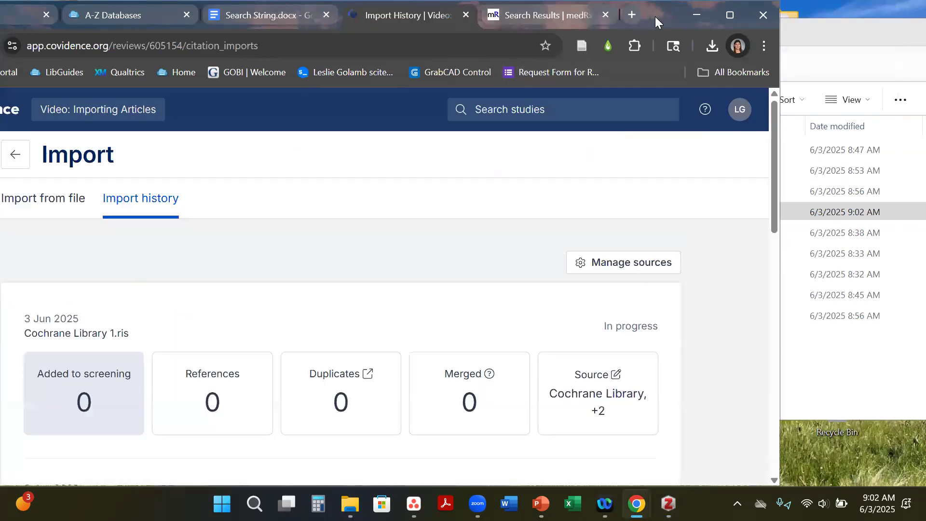
left_click_drag(678, 18, 737, 19)
left_click(57, 199)
scroll(215, 326, "down", 2)
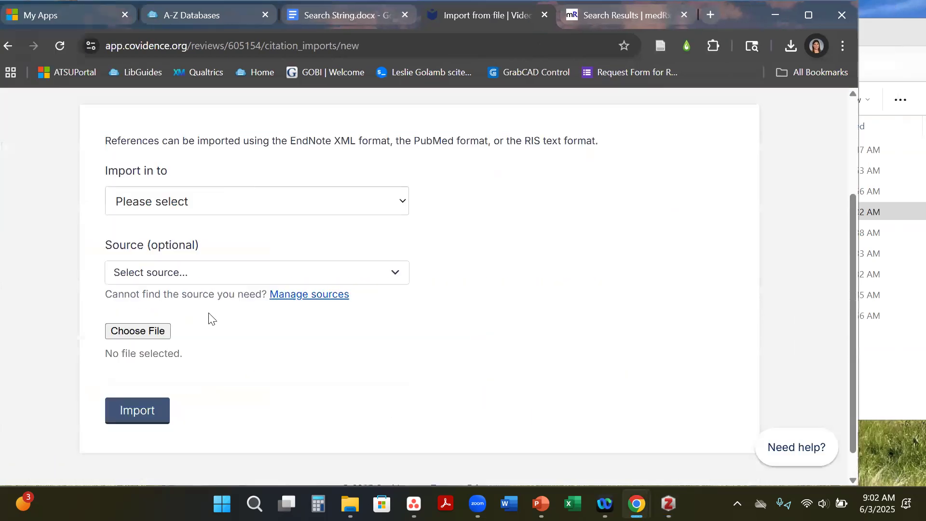
Step: Import medRxiv.ris into Screen with medRxiv as the source
left_click(209, 203)
left_click(211, 244)
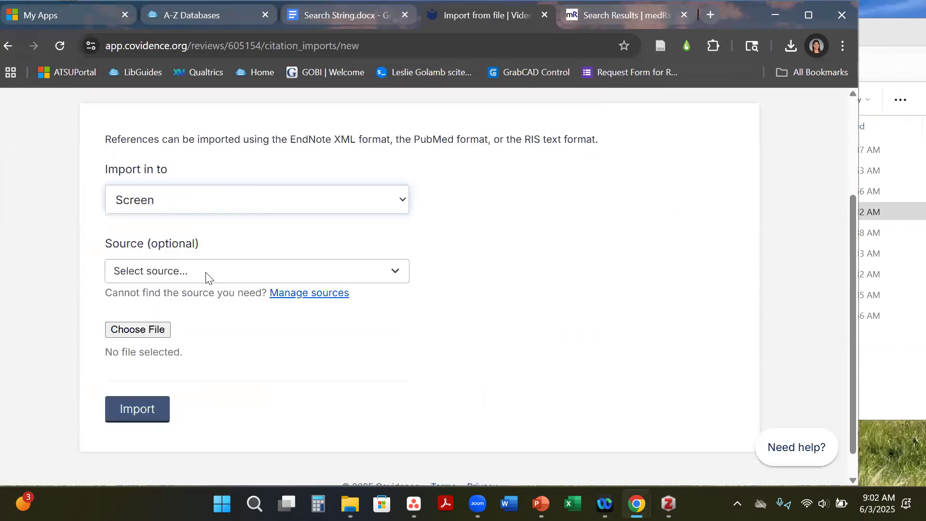
left_click(204, 273)
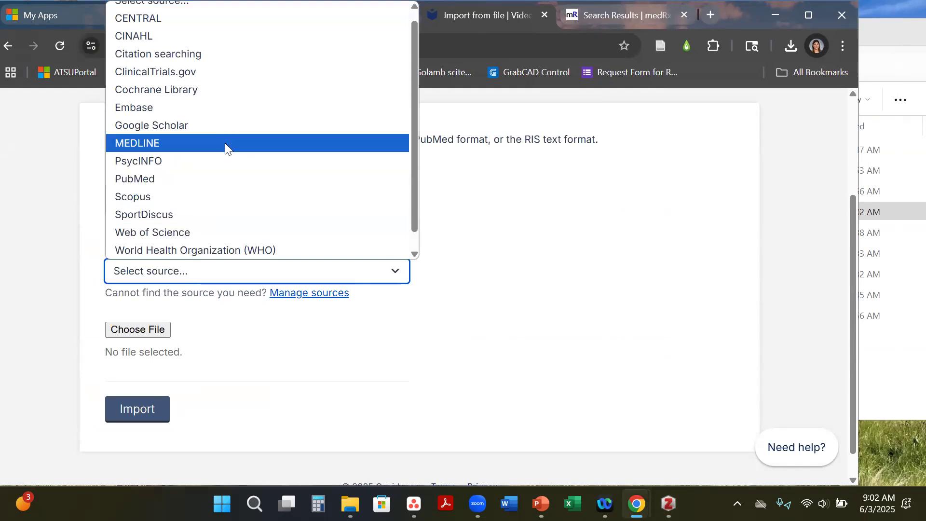
scroll(225, 145, "down", 1)
left_click(166, 250)
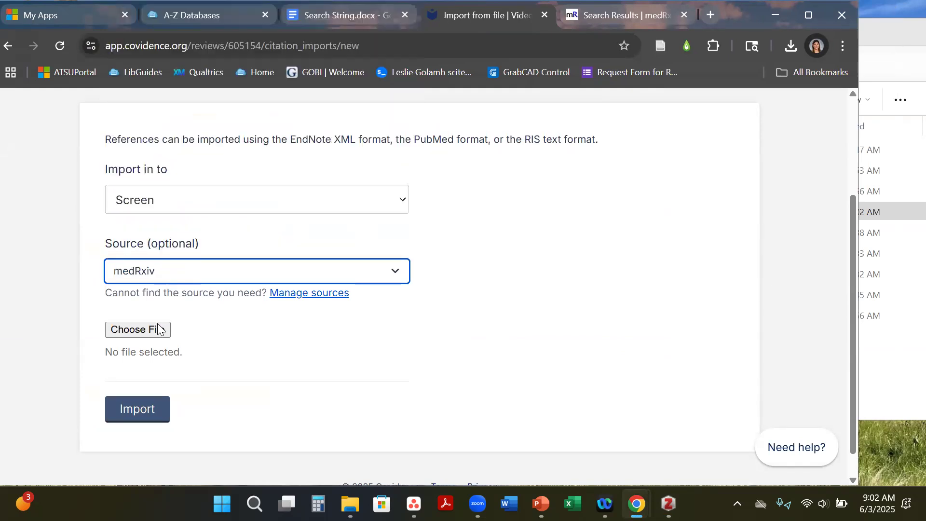
left_click(137, 329)
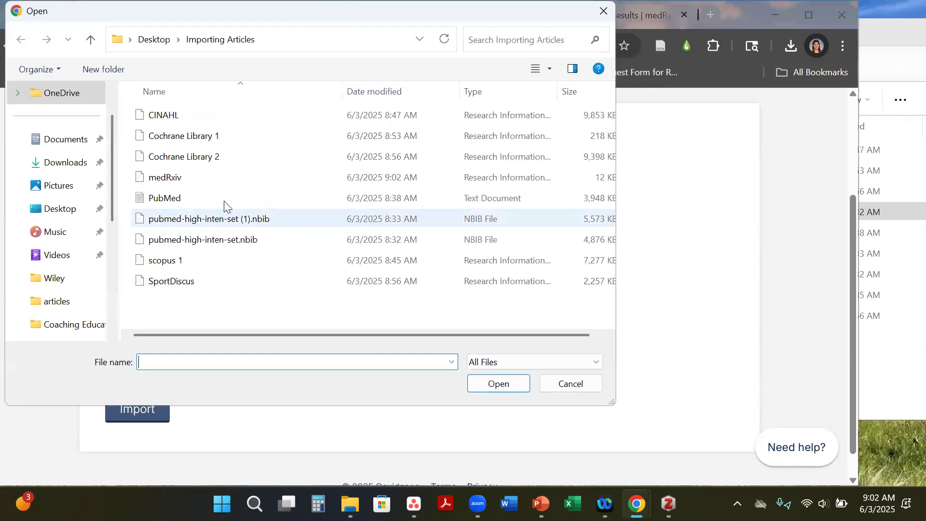
left_click(211, 176)
left_click(508, 385)
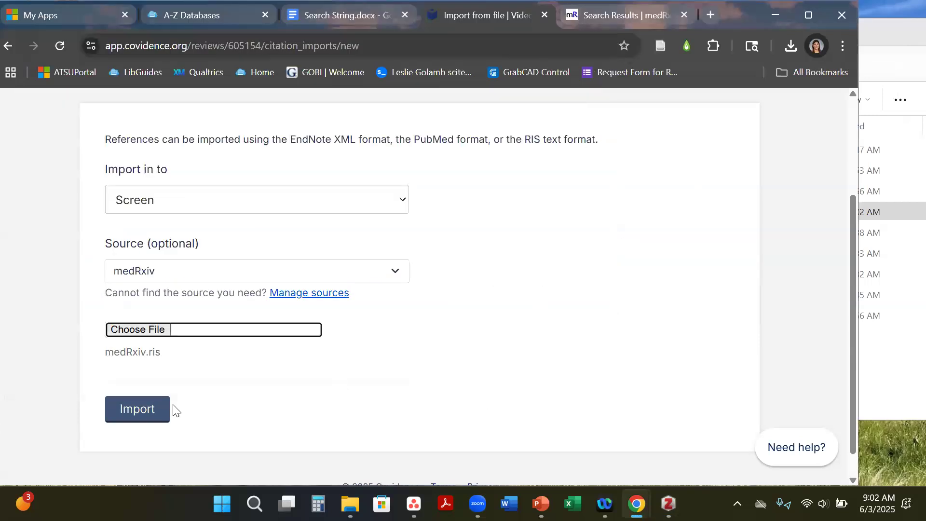
left_click(141, 414)
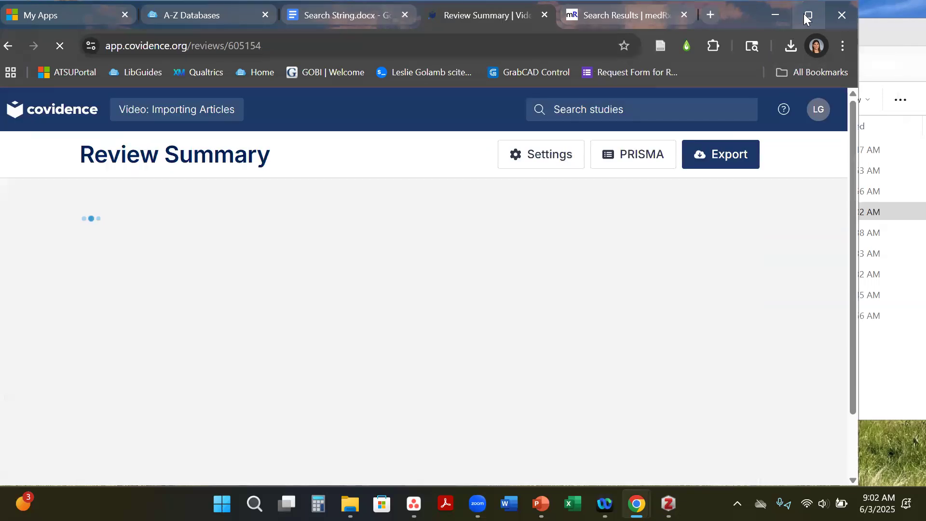
Step: Maximize the browser window and examine the review's import history, comparing status, references, duplicates and source for each imported file
left_click(805, 15)
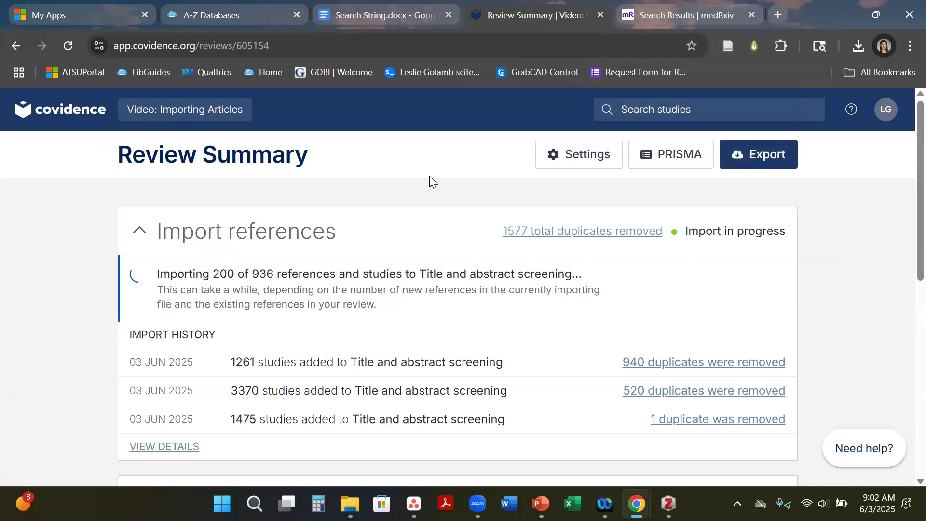
scroll(127, 360, "down", 1)
left_click(144, 375)
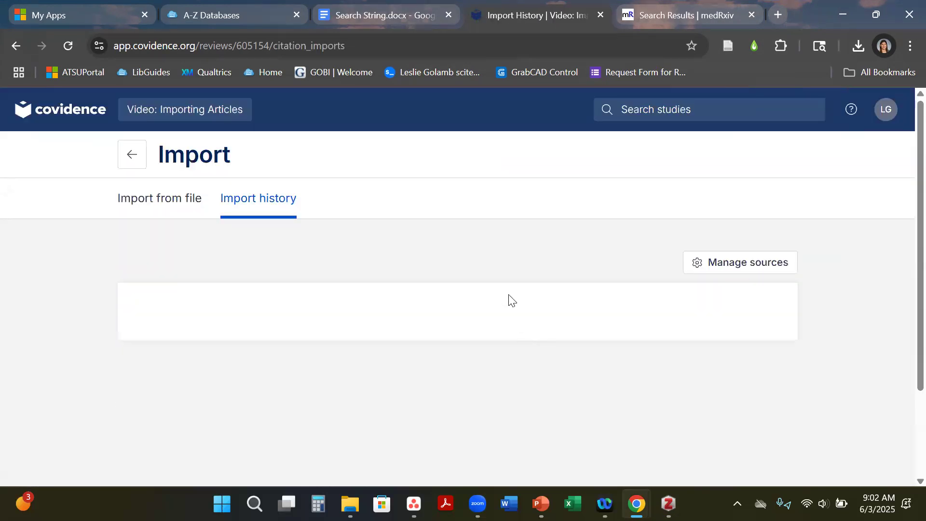
scroll(503, 278, "down", 1)
scroll(504, 278, "down", 5)
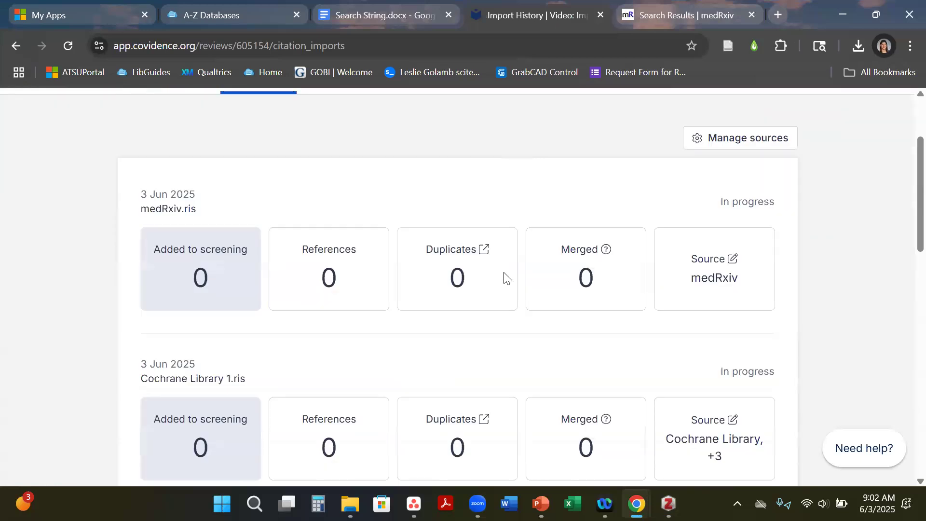
scroll(701, 182, "up", 1)
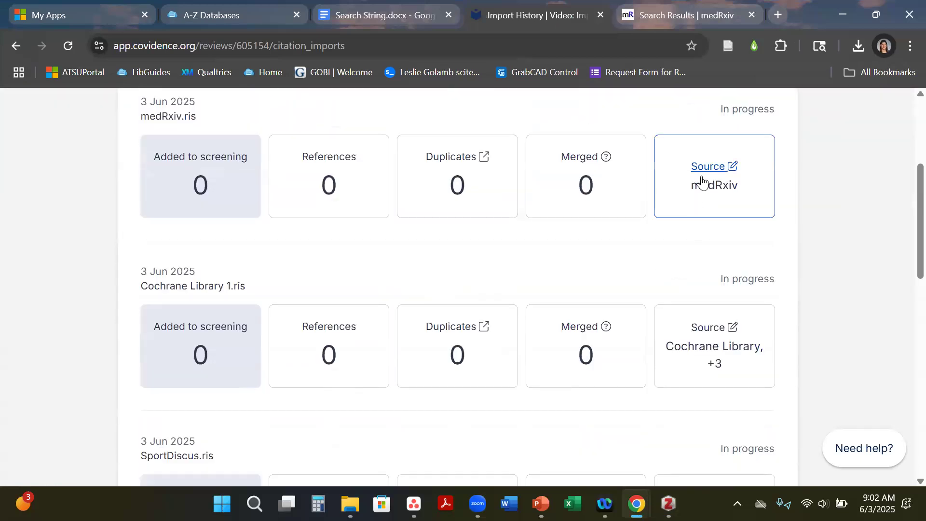
scroll(724, 356, "down", 3)
scroll(725, 356, "down", 4)
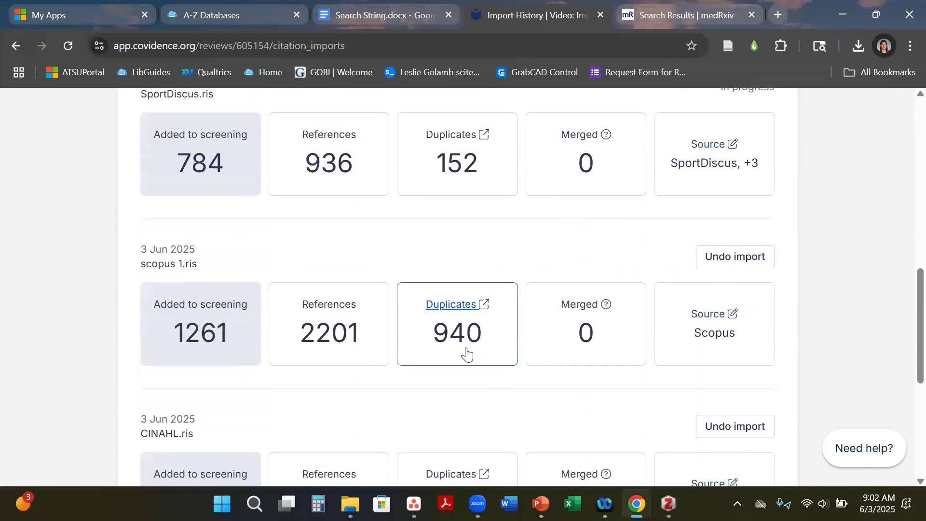
scroll(465, 356, "down", 5)
scroll(466, 355, "up", 20)
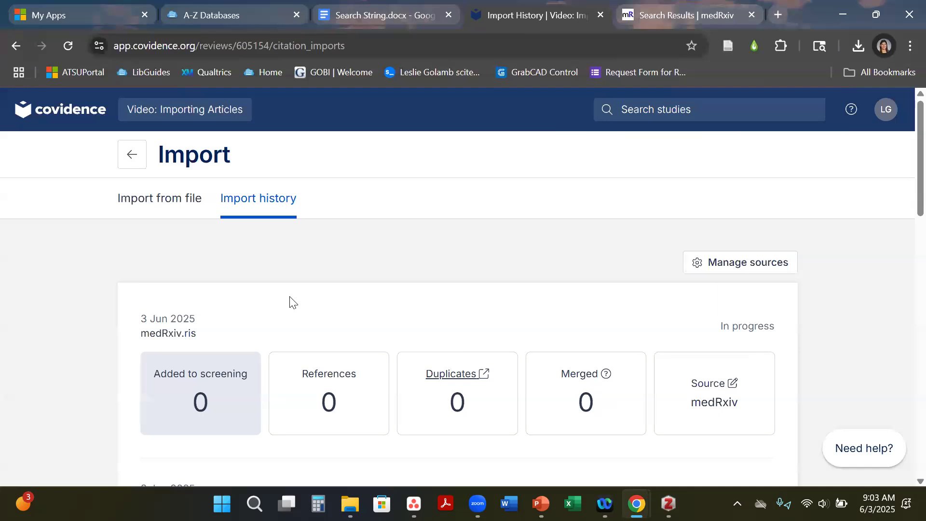
Step: Return to the Review Summary and examine the import progress, duplicates removed and number of studies to screen
left_click(133, 155)
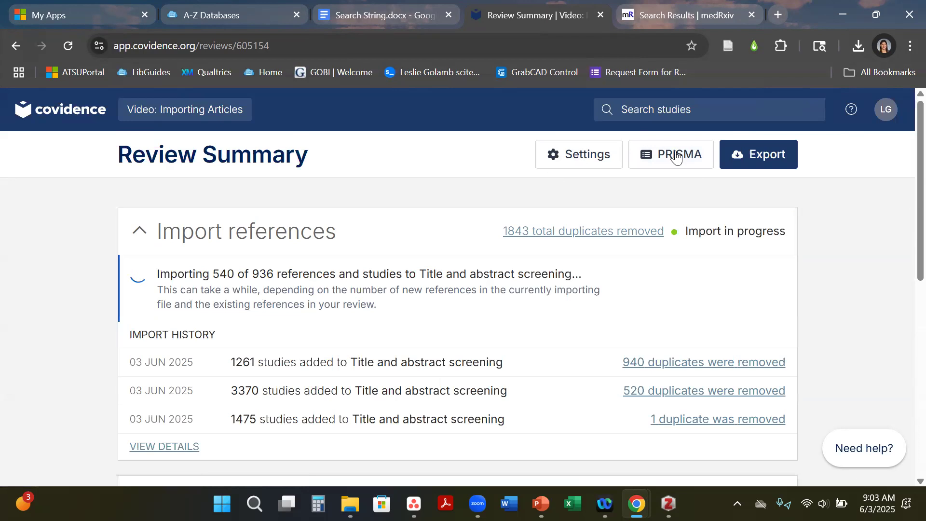
scroll(260, 285, "down", 1)
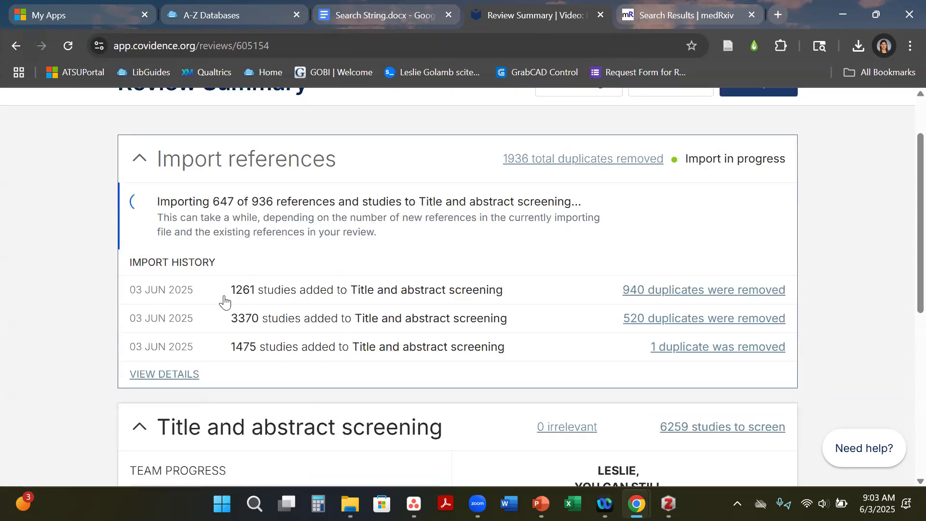
left_click(183, 380)
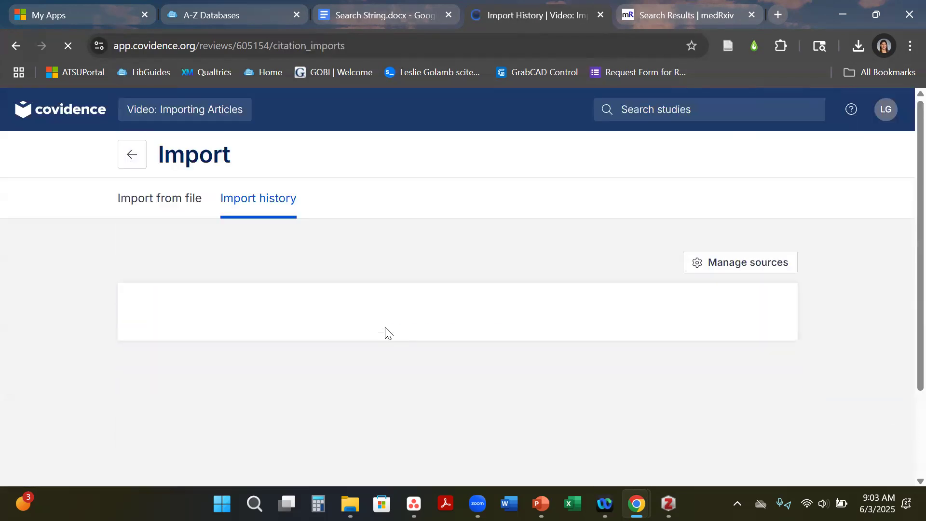
left_click(130, 155)
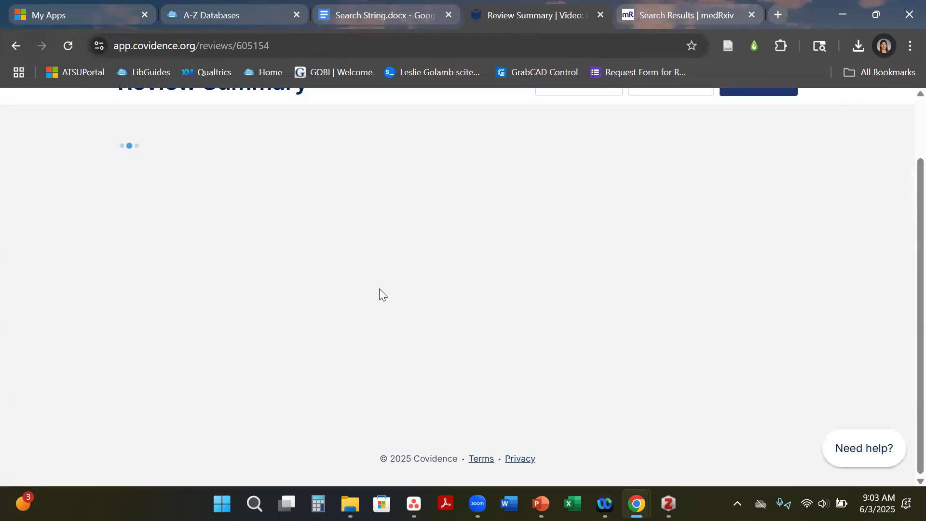
scroll(379, 293, "down", 6)
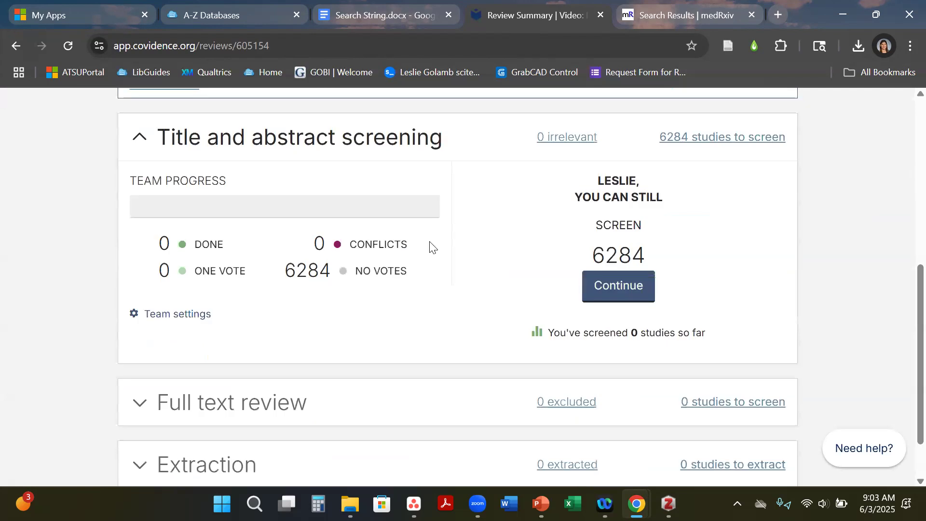
left_click_drag(618, 255, 587, 260)
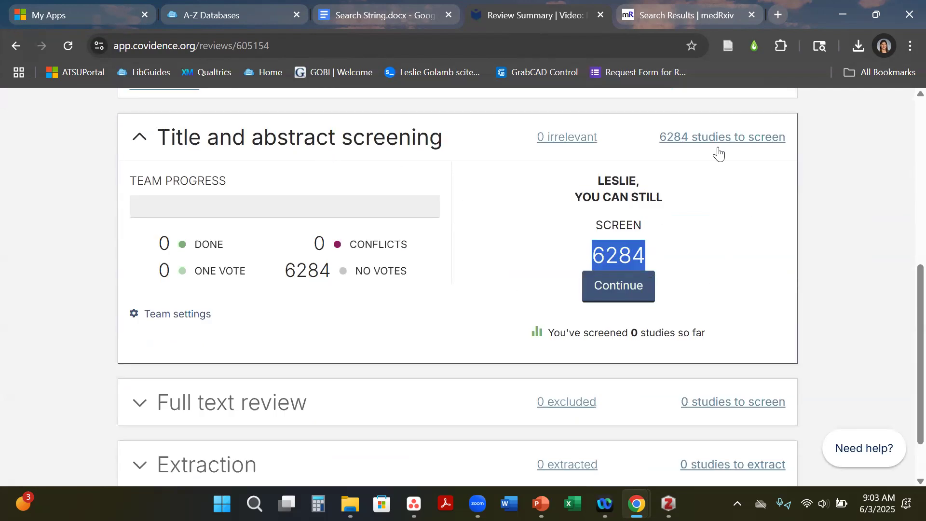
scroll(510, 299, "up", 6)
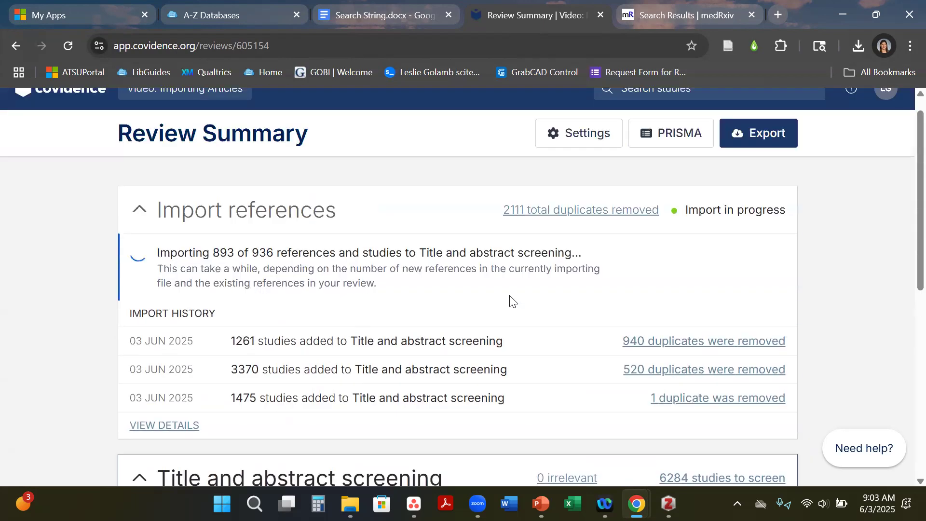
scroll(511, 300, "up", 1)
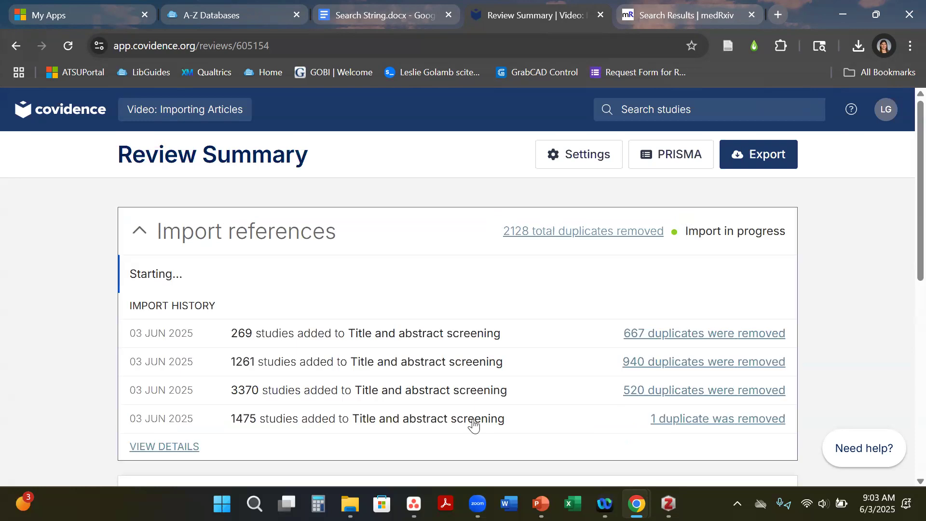
scroll(474, 425, "down", 1)
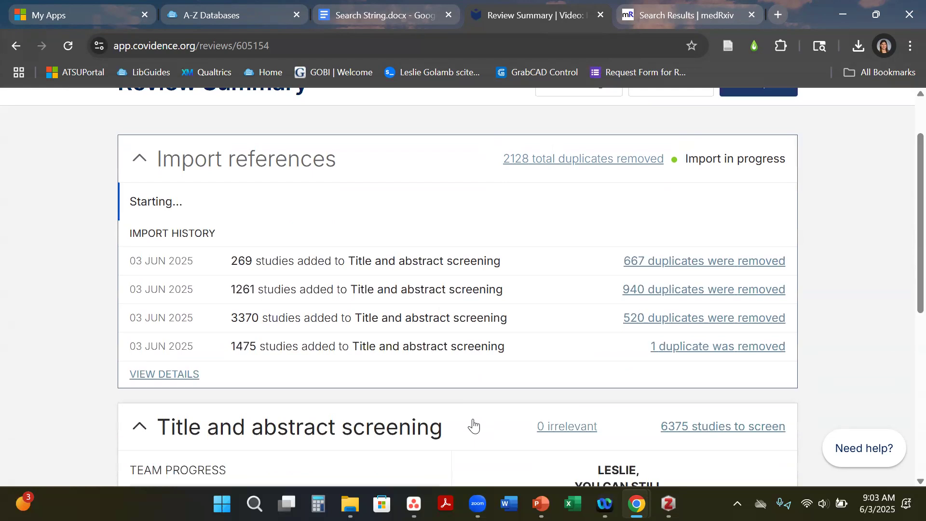